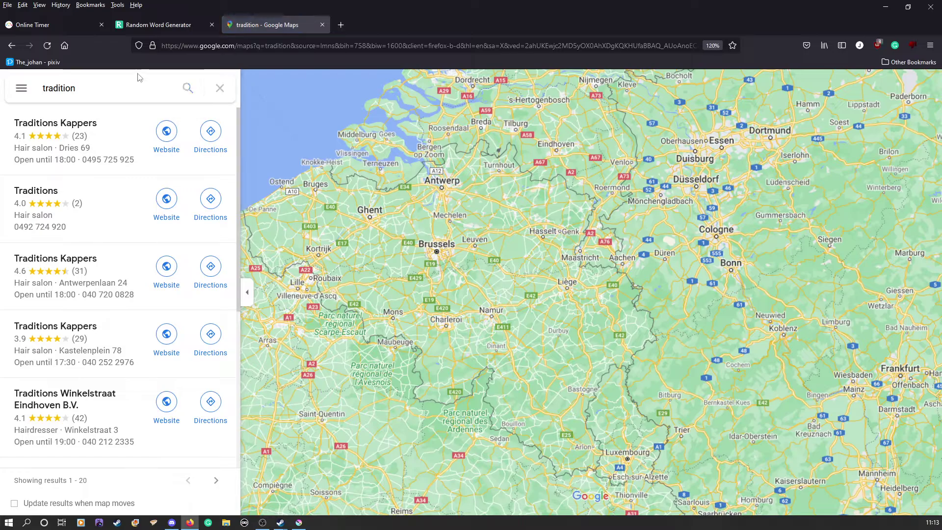
# Close the browser tab with the Google Maps search for "tradition" and switch to the blank Krita canvas.
pyautogui.click(227, 95)
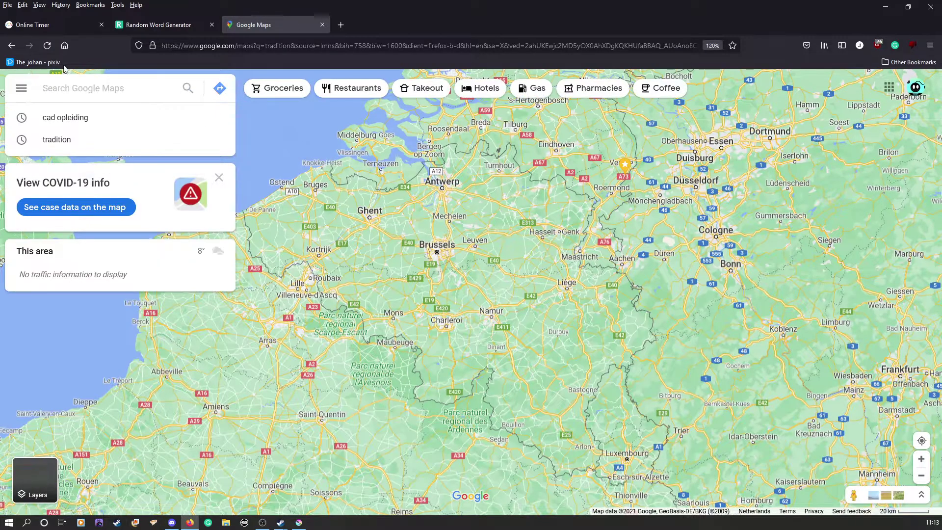
pyautogui.click(12, 45)
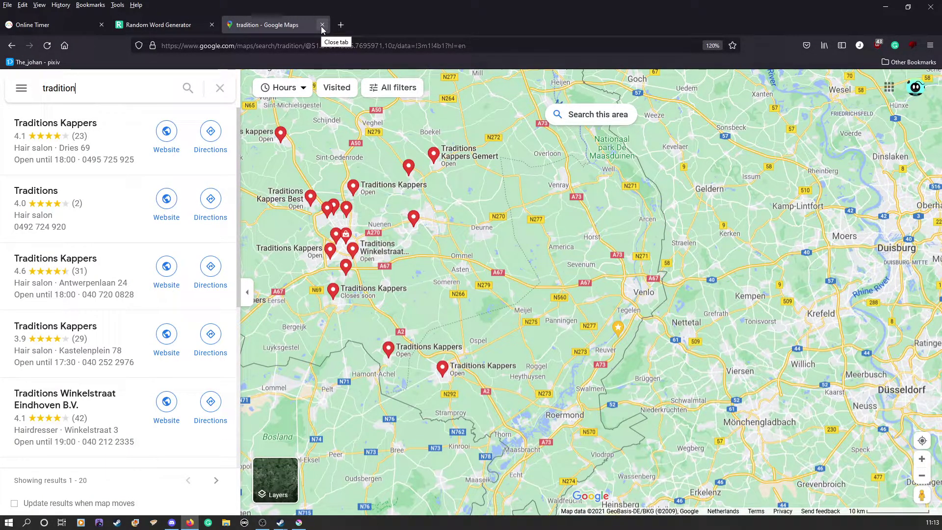
pyautogui.click(322, 25)
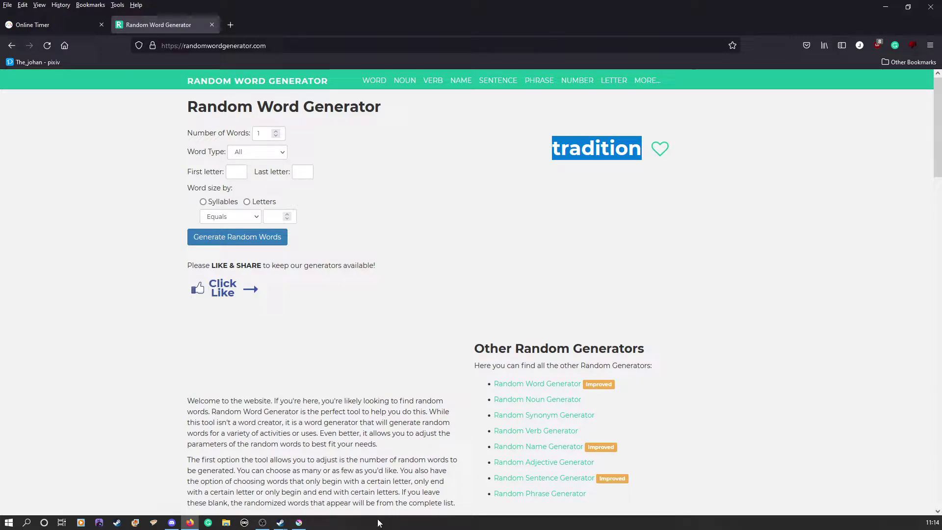
pyautogui.click(302, 525)
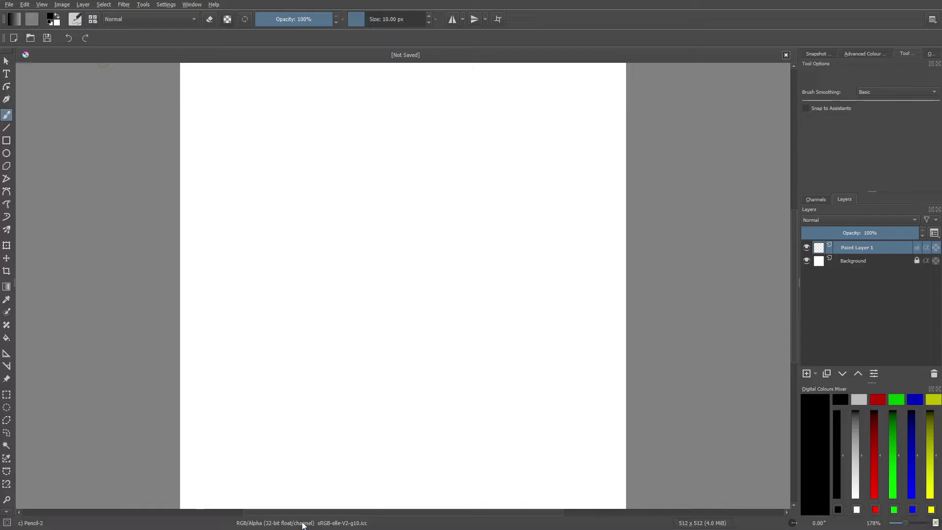
pyautogui.scroll(-3, 378, 253)
pyautogui.scroll(2, 396, 260)
pyautogui.scroll(-1, 396, 259)
pyautogui.scroll(1, 396, 259)
pyautogui.scroll(-1, 396, 259)
pyautogui.scroll(1, 405, 269)
pyautogui.scroll(1, 402, 263)
pyautogui.scroll(-1, 403, 263)
pyautogui.scroll(1, 402, 262)
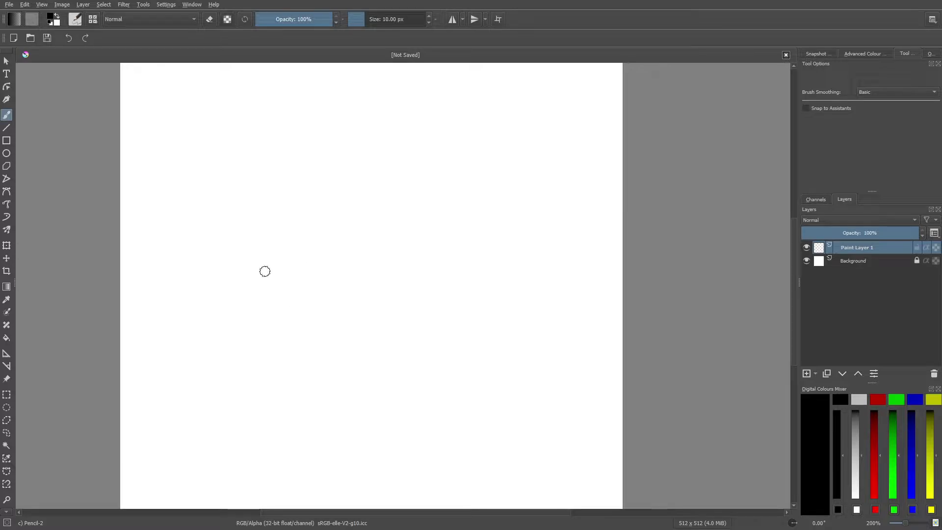
# Choose the d) Ink-3 Gpen brush preset for drawing.
pyautogui.rightClick(263, 270)
pyautogui.click(75, 18)
pyautogui.click(83, 84)
pyautogui.click(102, 154)
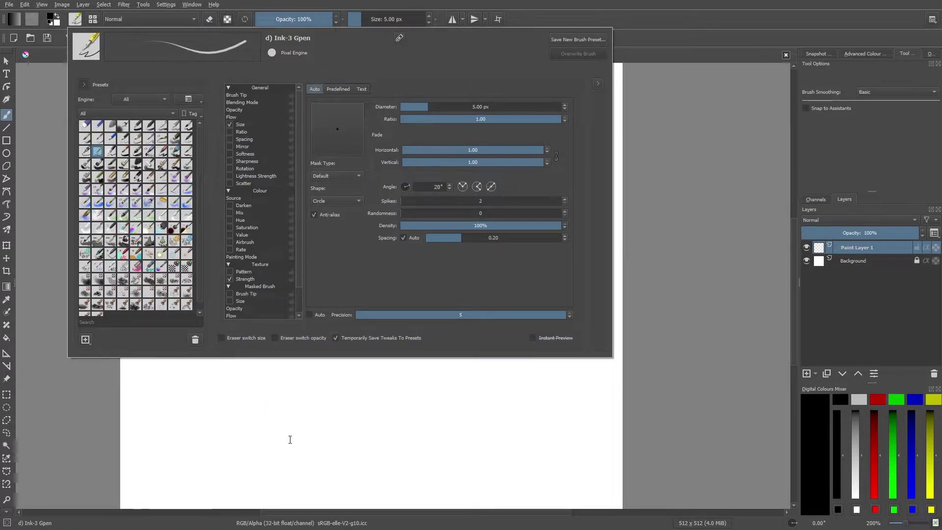
pyautogui.click(278, 427)
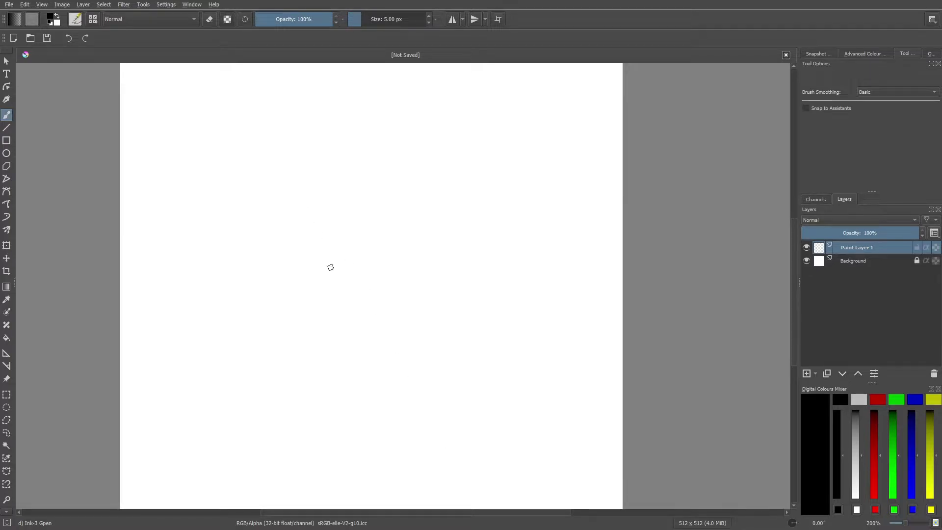
# Sketch a wide, flat ellipse for the cake plate near the middle of the canvas on Paint Layer 1.
pyautogui.rightClick(365, 294)
pyautogui.click(273, 165)
pyautogui.moveTo(436, 302); pyautogui.dragTo(377, 309)
pyautogui.moveTo(436, 302)
pyautogui.mouseDown()
pyautogui.moveTo(321, 309)
pyautogui.moveTo(347, 313)
pyautogui.moveTo(357, 312)
pyautogui.moveTo(260, 307)
pyautogui.moveTo(291, 308)
pyautogui.moveTo(253, 294)
pyautogui.moveTo(349, 277)
pyautogui.moveTo(336, 276)
pyautogui.moveTo(404, 283)
pyautogui.moveTo(434, 297)
pyautogui.moveTo(403, 308)
pyautogui.moveTo(421, 290)
pyautogui.moveTo(400, 276)
pyautogui.moveTo(265, 292)
pyautogui.mouseUp()
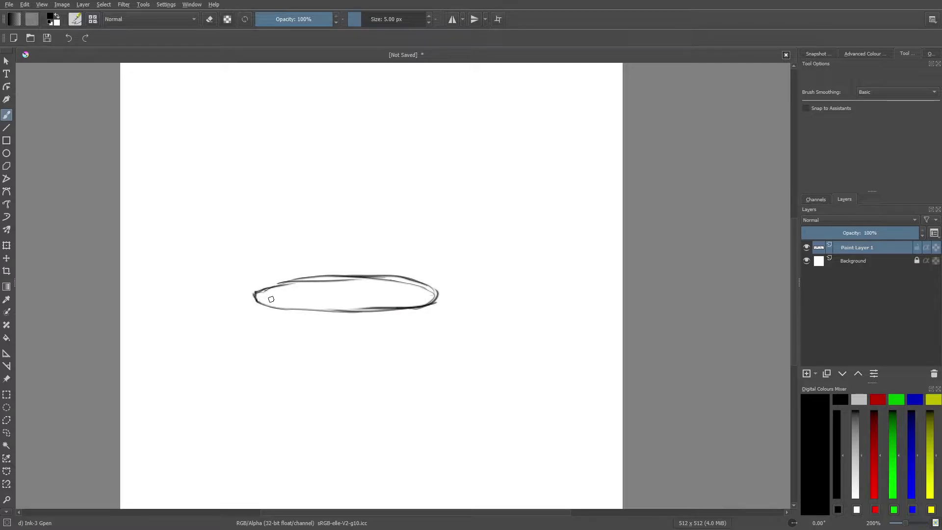
# Sketch two oval hands supporting the plate, one under each end.
pyautogui.rightClick(295, 339)
pyautogui.click(187, 212)
pyautogui.moveTo(307, 312)
pyautogui.mouseDown()
pyautogui.moveTo(276, 309)
pyautogui.moveTo(270, 318)
pyautogui.moveTo(292, 334)
pyautogui.moveTo(315, 314)
pyautogui.mouseUp()
pyautogui.moveTo(412, 308)
pyautogui.mouseDown()
pyautogui.moveTo(378, 326)
pyautogui.moveTo(409, 330)
pyautogui.moveTo(393, 330)
pyautogui.moveTo(422, 325)
pyautogui.moveTo(407, 308)
pyautogui.moveTo(379, 319)
pyautogui.moveTo(409, 330)
pyautogui.moveTo(399, 331)
pyautogui.moveTo(404, 309)
pyautogui.mouseUp()
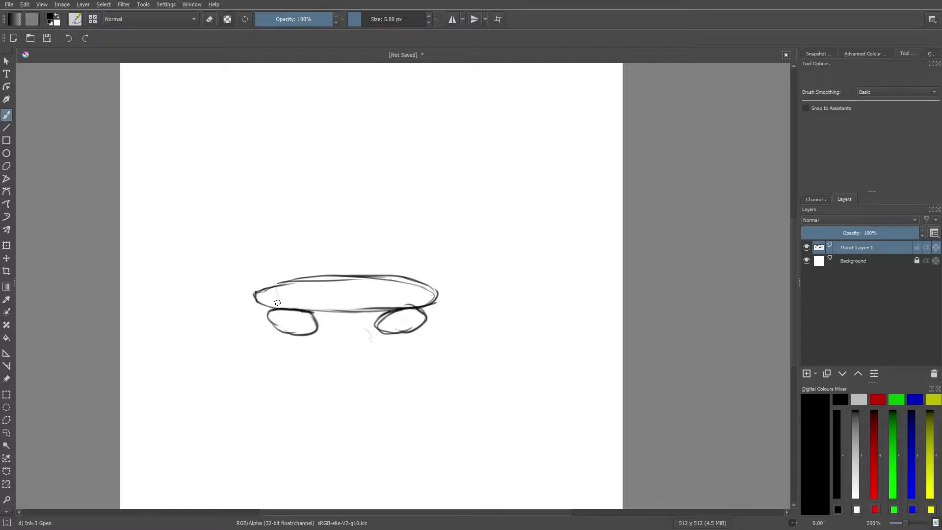
# Sketch a two-tier cake on the plate, with a wide lower tier and a smaller upper tier.
pyautogui.moveTo(279, 299)
pyautogui.mouseDown()
pyautogui.moveTo(267, 273)
pyautogui.moveTo(273, 232)
pyautogui.moveTo(278, 297)
pyautogui.moveTo(271, 242)
pyautogui.moveTo(281, 234)
pyautogui.moveTo(271, 236)
pyautogui.moveTo(411, 239)
pyautogui.moveTo(416, 292)
pyautogui.moveTo(388, 298)
pyautogui.moveTo(402, 299)
pyautogui.moveTo(298, 296)
pyautogui.moveTo(267, 281)
pyautogui.mouseUp()
pyautogui.moveTo(271, 238)
pyautogui.mouseDown()
pyautogui.moveTo(309, 227)
pyautogui.moveTo(412, 238)
pyautogui.mouseUp()
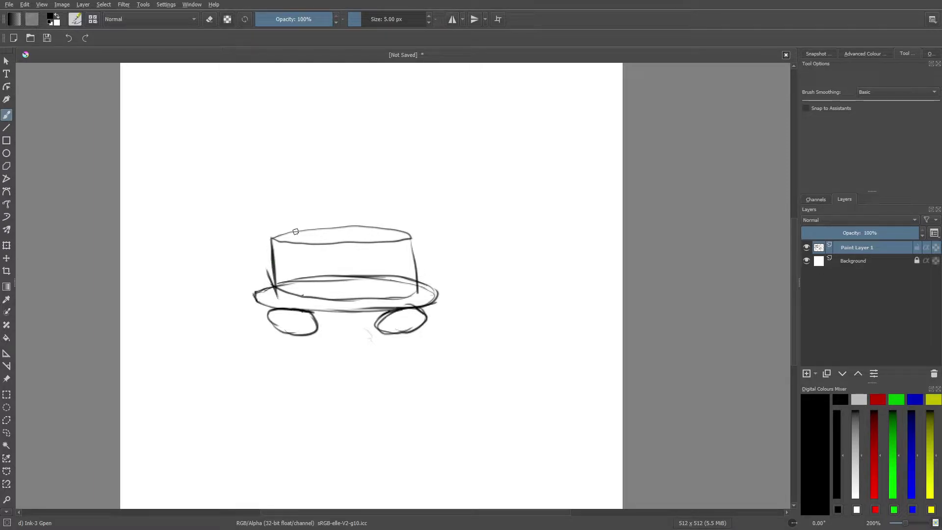
pyautogui.moveTo(288, 234)
pyautogui.mouseDown()
pyautogui.moveTo(289, 221)
pyautogui.moveTo(329, 240)
pyautogui.moveTo(394, 234)
pyautogui.moveTo(391, 203)
pyautogui.moveTo(368, 203)
pyautogui.mouseUp()
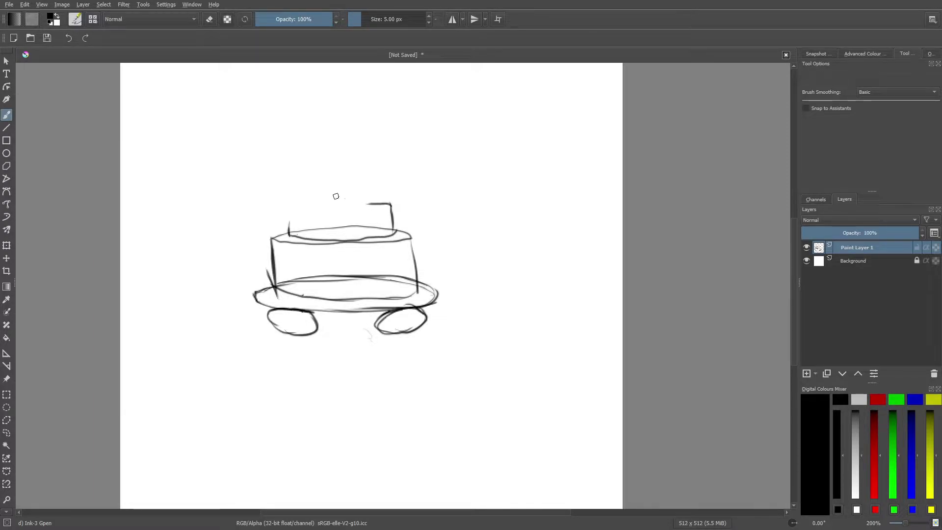
pyautogui.moveTo(290, 228)
pyautogui.mouseDown()
pyautogui.moveTo(290, 209)
pyautogui.moveTo(327, 220)
pyautogui.moveTo(391, 205)
pyautogui.mouseUp()
pyautogui.moveTo(292, 211)
pyautogui.mouseDown()
pyautogui.moveTo(346, 215)
pyautogui.moveTo(388, 204)
pyautogui.moveTo(291, 207)
pyautogui.mouseUp()
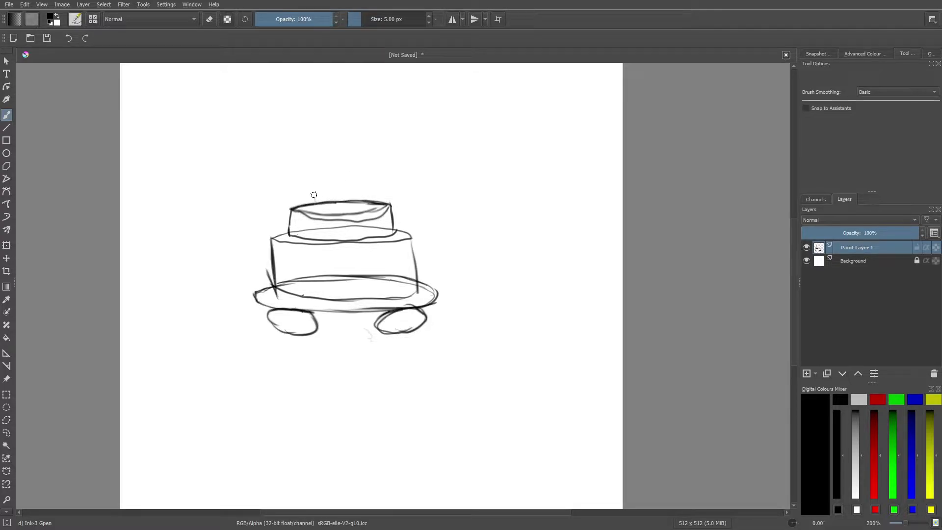
# Add a cherry with a stem on top of the cake and lumpy frosting around the base of both tiers.
pyautogui.moveTo(341, 187); pyautogui.dragTo(356, 173)
pyautogui.moveTo(286, 236)
pyautogui.mouseDown()
pyautogui.moveTo(316, 234)
pyautogui.moveTo(288, 222)
pyautogui.mouseUp()
pyautogui.moveTo(335, 240)
pyautogui.mouseDown()
pyautogui.moveTo(388, 226)
pyautogui.moveTo(309, 241)
pyautogui.mouseUp()
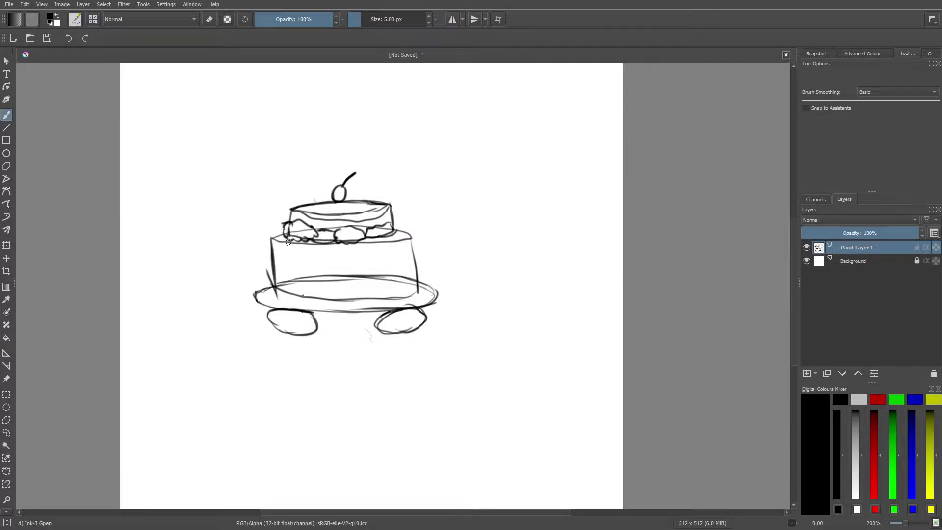
pyautogui.moveTo(272, 287)
pyautogui.mouseDown()
pyautogui.moveTo(308, 289)
pyautogui.moveTo(296, 299)
pyautogui.moveTo(313, 305)
pyautogui.moveTo(336, 302)
pyautogui.moveTo(310, 291)
pyautogui.moveTo(334, 290)
pyautogui.moveTo(344, 297)
pyautogui.moveTo(336, 302)
pyautogui.moveTo(361, 298)
pyautogui.moveTo(353, 287)
pyautogui.moveTo(348, 292)
pyautogui.moveTo(374, 293)
pyautogui.moveTo(362, 299)
pyautogui.moveTo(377, 298)
pyautogui.moveTo(388, 280)
pyautogui.moveTo(417, 281)
pyautogui.mouseUp()
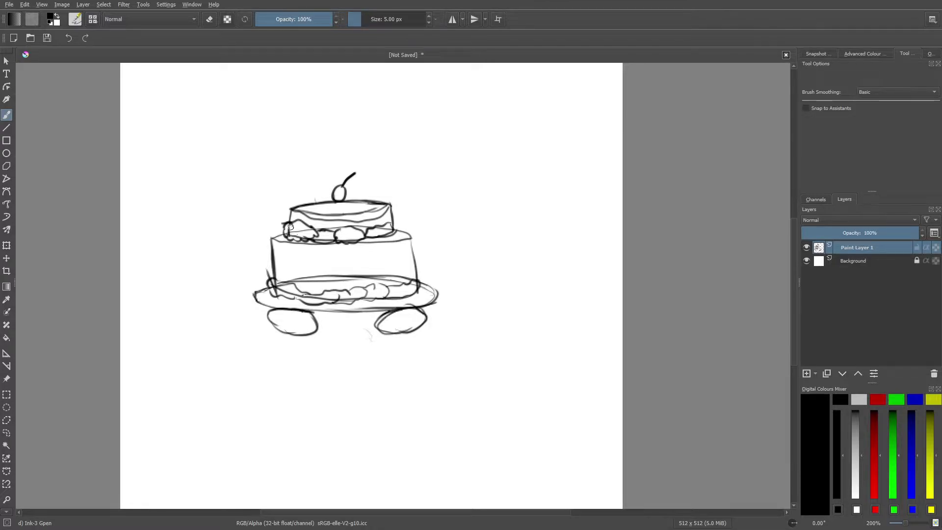
# Draw two rows of small dots on the lower tier's side and three accent wedges around the cherry.
pyautogui.moveTo(287, 256)
pyautogui.mouseDown()
pyautogui.moveTo(289, 277)
pyautogui.moveTo(316, 260)
pyautogui.moveTo(322, 277)
pyautogui.moveTo(319, 260)
pyautogui.moveTo(349, 258)
pyautogui.moveTo(354, 276)
pyautogui.moveTo(377, 256)
pyautogui.mouseUp()
pyautogui.moveTo(383, 271); pyautogui.dragTo(385, 273)
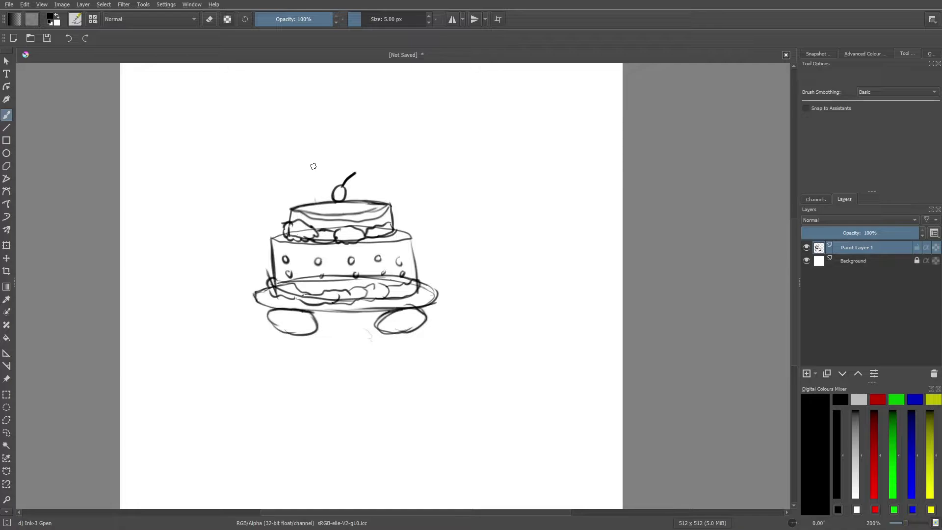
pyautogui.moveTo(304, 175)
pyautogui.mouseDown()
pyautogui.moveTo(338, 172)
pyautogui.moveTo(333, 150)
pyautogui.mouseUp()
pyautogui.moveTo(377, 170); pyautogui.dragTo(357, 187)
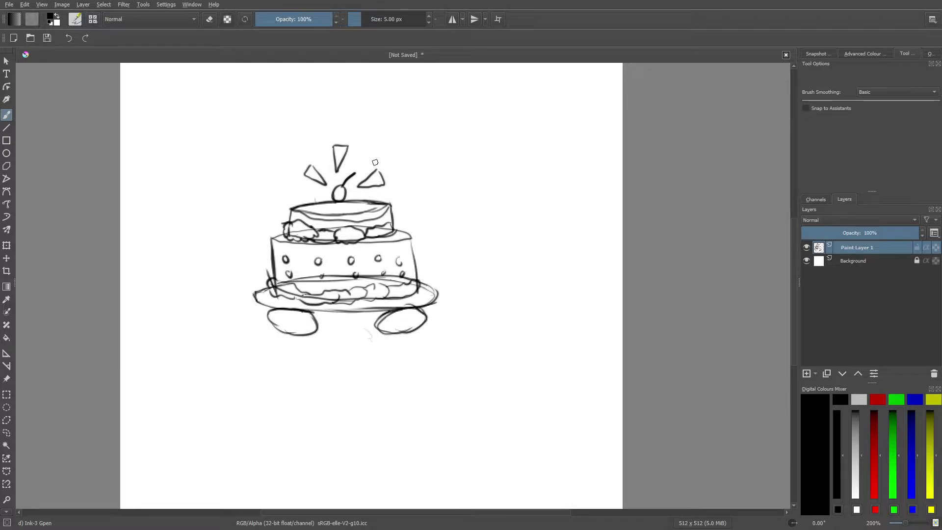
# Draw a round head with two tall oval eyes beneath the plate, between the hands.
pyautogui.moveTo(363, 331); pyautogui.dragTo(377, 340)
pyautogui.moveTo(317, 360)
pyautogui.mouseDown()
pyautogui.moveTo(342, 389)
pyautogui.moveTo(369, 382)
pyautogui.moveTo(382, 366)
pyautogui.moveTo(353, 326)
pyautogui.mouseUp()
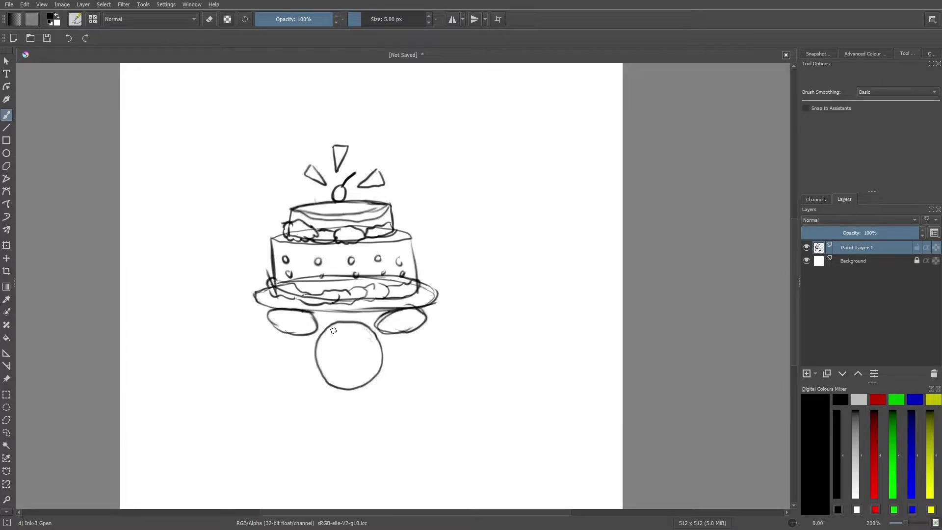
pyautogui.moveTo(334, 329); pyautogui.dragTo(364, 332)
# Sketch a tilted hat on the character's head and two separate oval feet below it.
pyautogui.moveTo(386, 346); pyautogui.dragTo(326, 323)
pyautogui.moveTo(385, 343)
pyautogui.mouseDown()
pyautogui.moveTo(387, 332)
pyautogui.moveTo(336, 316)
pyautogui.mouseUp()
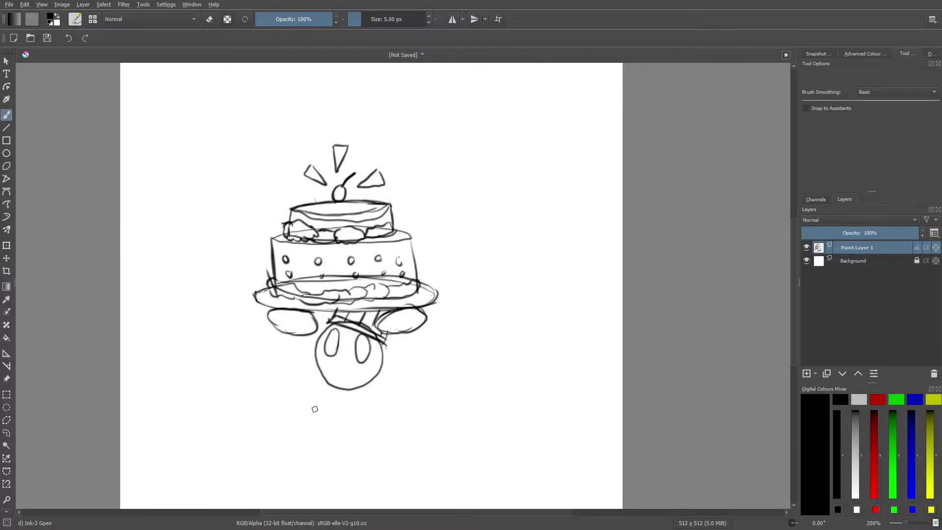
pyautogui.moveTo(307, 400)
pyautogui.mouseDown()
pyautogui.moveTo(284, 405)
pyautogui.moveTo(321, 413)
pyautogui.moveTo(306, 395)
pyautogui.moveTo(384, 404)
pyautogui.moveTo(363, 405)
pyautogui.moveTo(394, 416)
pyautogui.moveTo(363, 399)
pyautogui.mouseUp()
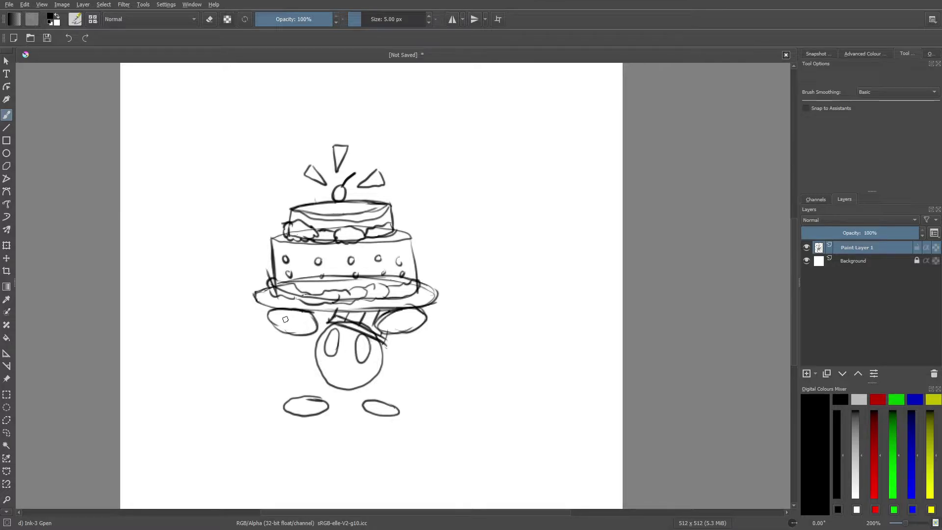
# Add a new paint layer above the sketch and lower Paint Layer 1's opacity to 55%.
pyautogui.click(807, 373)
pyautogui.click(853, 261)
pyautogui.click(864, 233)
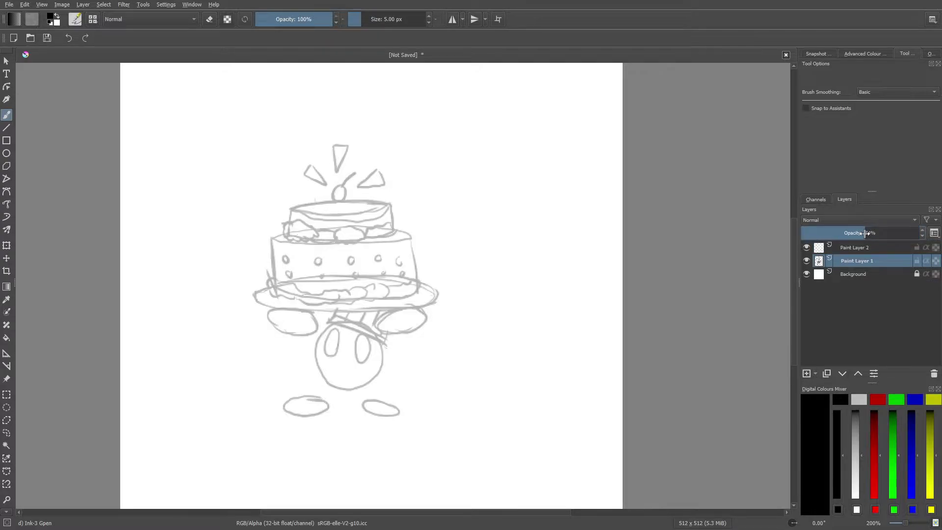
# Ink the plate's outline and the two hands beneath it on Paint Layer 2, tracing the faded sketch.
pyautogui.rightClick(310, 381)
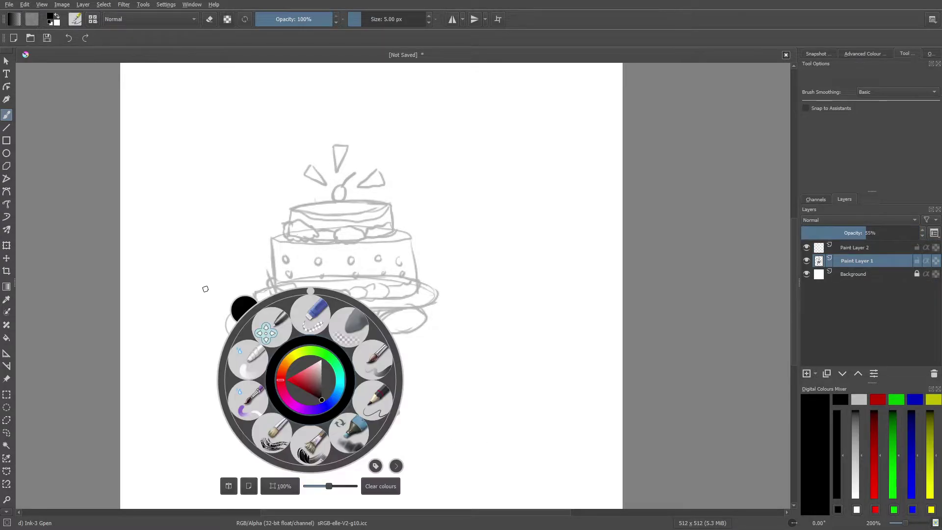
pyautogui.moveTo(311, 290); pyautogui.dragTo(399, 367)
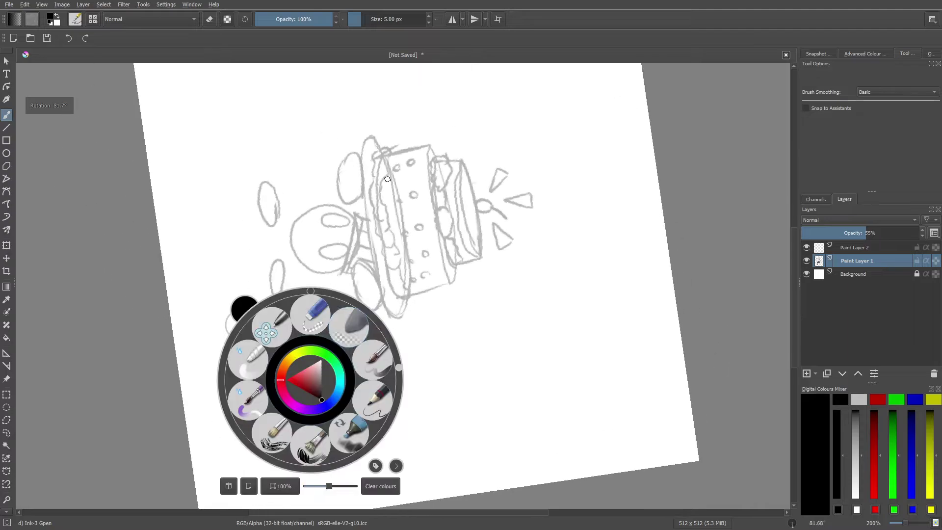
pyautogui.moveTo(794, 251); pyautogui.dragTo(795, 234)
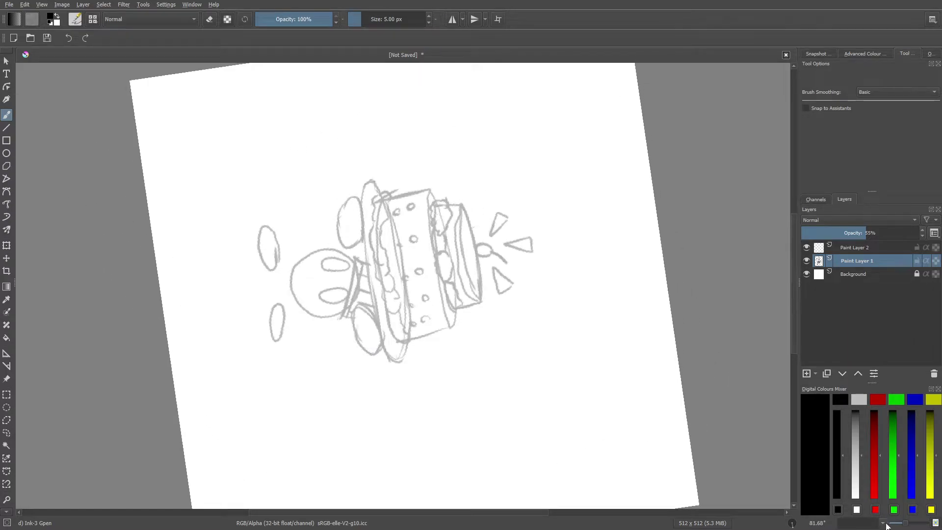
pyautogui.moveTo(907, 524); pyautogui.dragTo(913, 523)
pyautogui.click(846, 246)
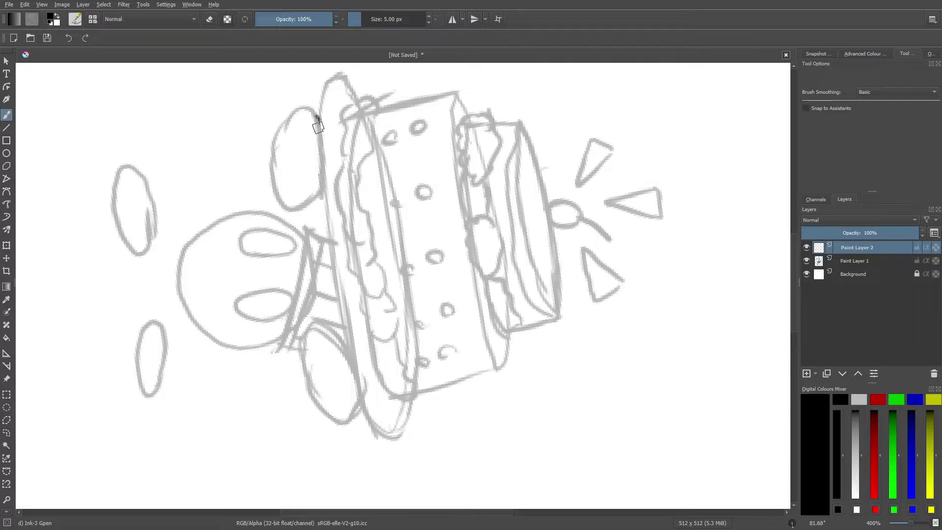
pyautogui.moveTo(318, 119)
pyautogui.mouseDown()
pyautogui.moveTo(291, 158)
pyautogui.moveTo(289, 151)
pyautogui.moveTo(298, 190)
pyautogui.moveTo(321, 187)
pyautogui.moveTo(325, 93)
pyautogui.moveTo(336, 80)
pyautogui.moveTo(360, 99)
pyautogui.mouseUp()
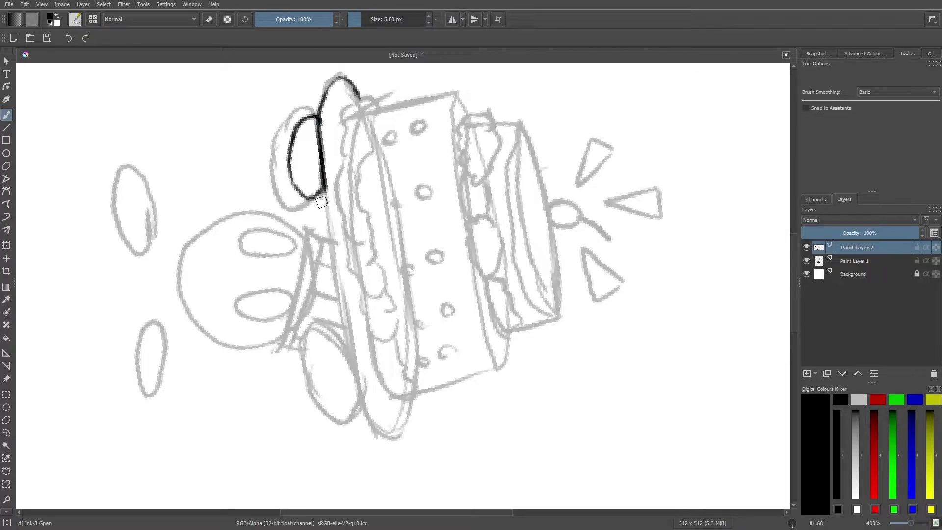
pyautogui.moveTo(327, 199)
pyautogui.mouseDown()
pyautogui.moveTo(348, 352)
pyautogui.moveTo(320, 335)
pyautogui.moveTo(316, 356)
pyautogui.moveTo(334, 403)
pyautogui.moveTo(361, 398)
pyautogui.mouseUp()
pyautogui.moveTo(344, 350)
pyautogui.mouseDown()
pyautogui.moveTo(367, 425)
pyautogui.moveTo(383, 439)
pyautogui.moveTo(399, 432)
pyautogui.moveTo(410, 391)
pyautogui.mouseUp()
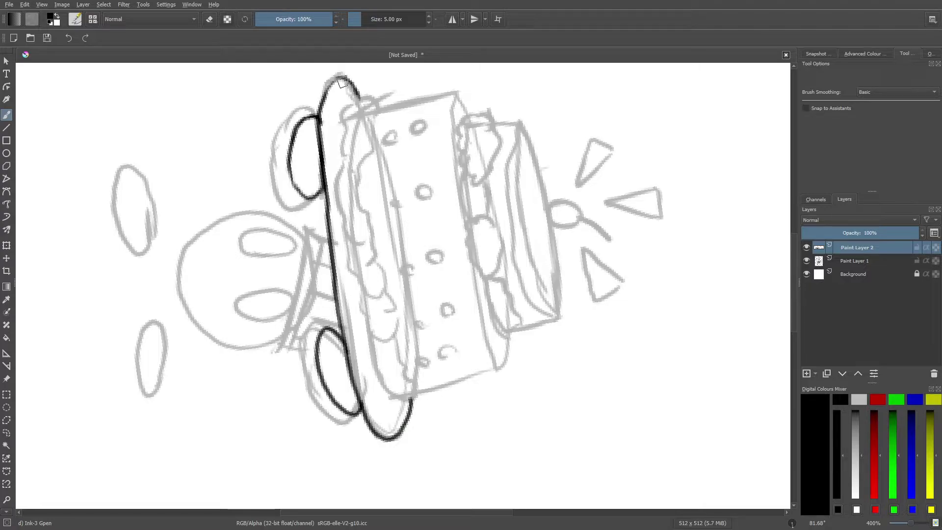
# Ink the lumpy frosting around the lower tier's base and the outline of the lower tier.
pyautogui.moveTo(378, 108)
pyautogui.mouseDown()
pyautogui.moveTo(341, 119)
pyautogui.moveTo(336, 194)
pyautogui.moveTo(357, 243)
pyautogui.moveTo(350, 269)
pyautogui.moveTo(362, 294)
pyautogui.moveTo(374, 291)
pyautogui.moveTo(363, 308)
pyautogui.moveTo(379, 335)
pyautogui.moveTo(370, 343)
pyautogui.moveTo(375, 366)
pyautogui.moveTo(404, 400)
pyautogui.moveTo(415, 397)
pyautogui.moveTo(415, 381)
pyautogui.moveTo(399, 382)
pyautogui.moveTo(403, 367)
pyautogui.moveTo(391, 358)
pyautogui.moveTo(396, 316)
pyautogui.moveTo(365, 261)
pyautogui.moveTo(374, 258)
pyautogui.moveTo(370, 224)
pyautogui.moveTo(351, 169)
pyautogui.moveTo(367, 154)
pyautogui.moveTo(369, 97)
pyautogui.mouseUp()
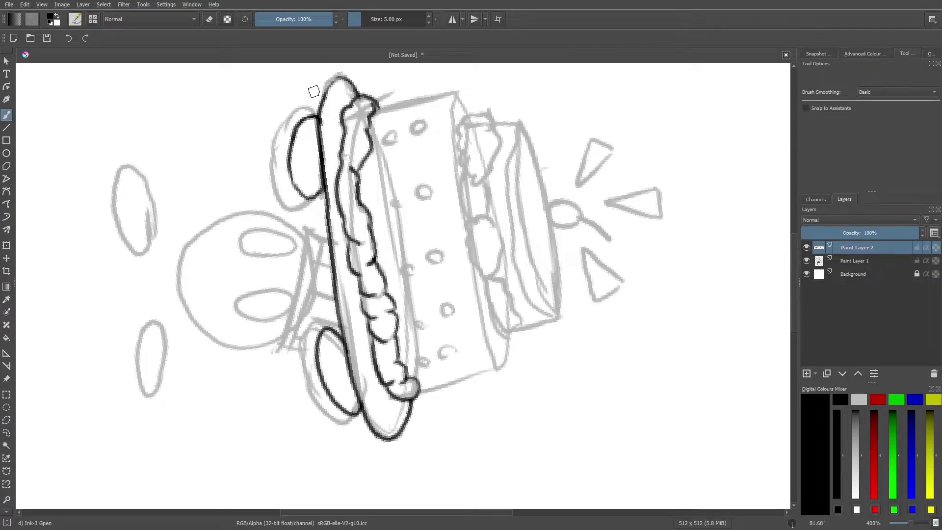
pyautogui.rightClick(405, 111)
pyautogui.moveTo(468, 152); pyautogui.dragTo(372, 79)
pyautogui.click(217, 214)
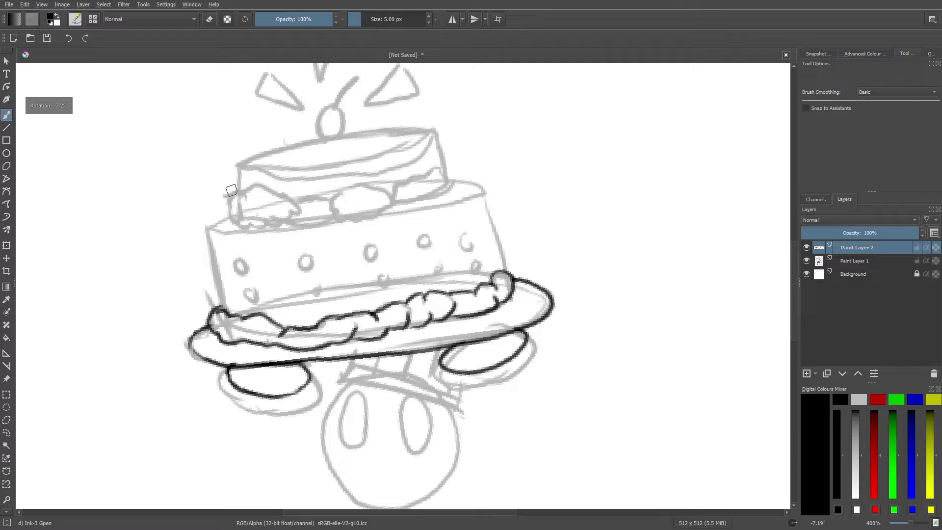
pyautogui.moveTo(220, 306)
pyautogui.mouseDown()
pyautogui.moveTo(208, 226)
pyautogui.moveTo(246, 232)
pyautogui.moveTo(372, 218)
pyautogui.moveTo(480, 187)
pyautogui.moveTo(454, 178)
pyautogui.moveTo(483, 197)
pyautogui.moveTo(489, 263)
pyautogui.mouseUp()
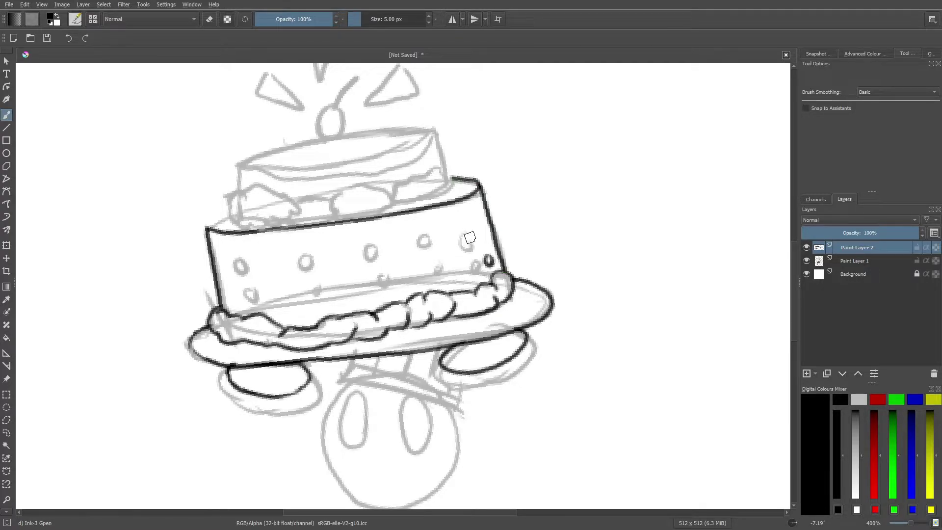
# Ink the two rows of small round dots across the lower tier's side.
pyautogui.moveTo(472, 226)
pyautogui.mouseDown()
pyautogui.moveTo(475, 233)
pyautogui.moveTo(426, 244)
pyautogui.moveTo(442, 273)
pyautogui.mouseUp()
pyautogui.moveTo(372, 250); pyautogui.dragTo(383, 287)
pyautogui.moveTo(316, 288); pyautogui.dragTo(318, 295)
pyautogui.moveTo(305, 257); pyautogui.dragTo(307, 264)
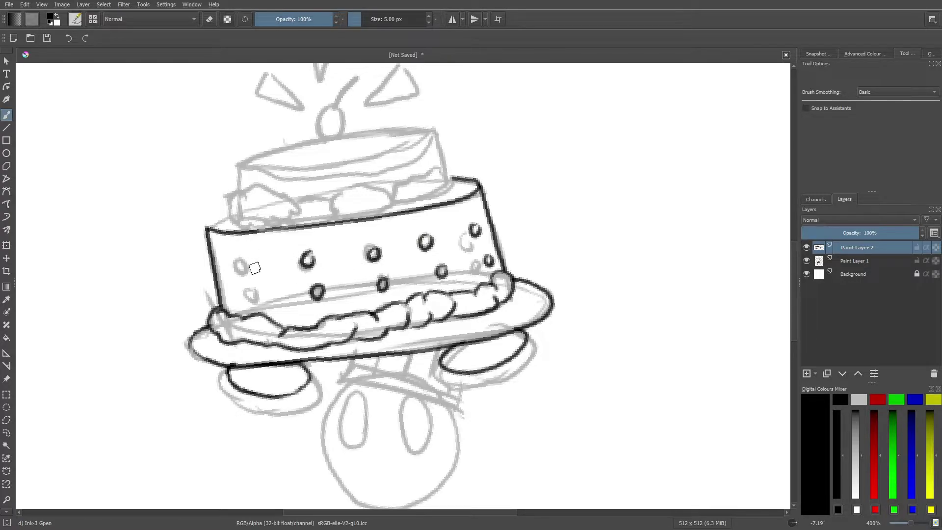
pyautogui.moveTo(242, 262); pyautogui.dragTo(255, 300)
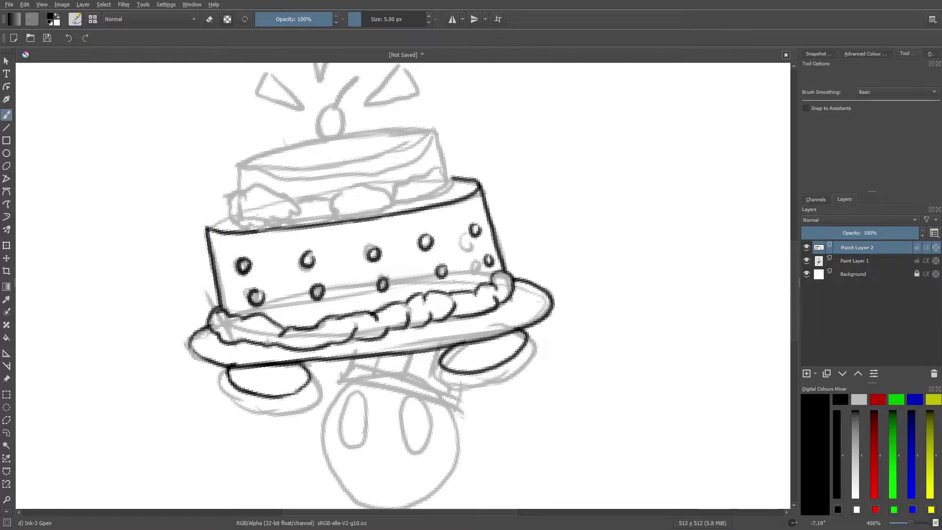
# Ink the upper tier with its scalloped frosting border and the stemmed cherry on its top surface.
pyautogui.moveTo(225, 216)
pyautogui.mouseDown()
pyautogui.moveTo(244, 195)
pyautogui.moveTo(229, 212)
pyautogui.moveTo(248, 228)
pyautogui.moveTo(252, 193)
pyautogui.moveTo(268, 194)
pyautogui.moveTo(276, 208)
pyautogui.moveTo(291, 200)
pyautogui.moveTo(296, 214)
pyautogui.moveTo(314, 198)
pyautogui.mouseUp()
pyautogui.moveTo(314, 198)
pyautogui.mouseDown()
pyautogui.moveTo(364, 186)
pyautogui.moveTo(392, 198)
pyautogui.moveTo(423, 178)
pyautogui.moveTo(432, 185)
pyautogui.moveTo(448, 166)
pyautogui.moveTo(456, 172)
pyautogui.moveTo(453, 189)
pyautogui.moveTo(397, 210)
pyautogui.moveTo(372, 210)
pyautogui.moveTo(365, 199)
pyautogui.moveTo(353, 214)
pyautogui.moveTo(279, 226)
pyautogui.mouseUp()
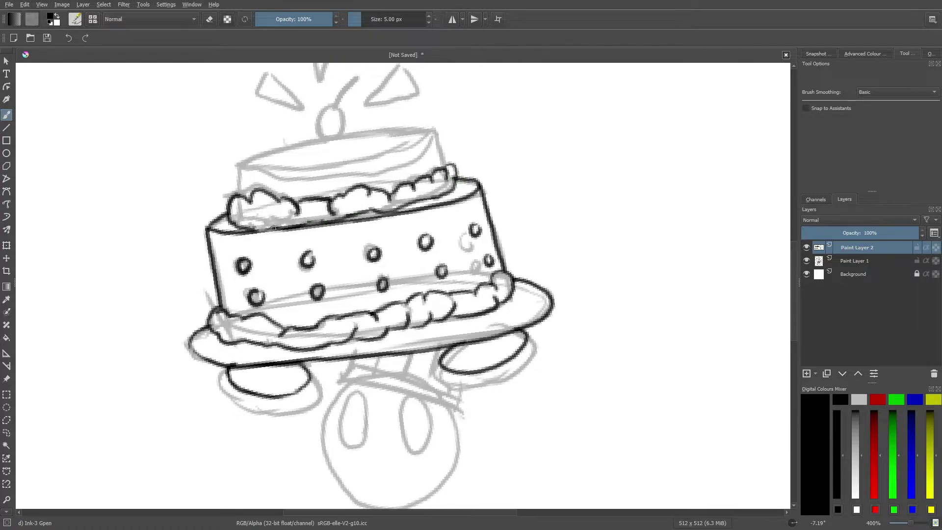
pyautogui.moveTo(239, 195); pyautogui.dragTo(241, 165)
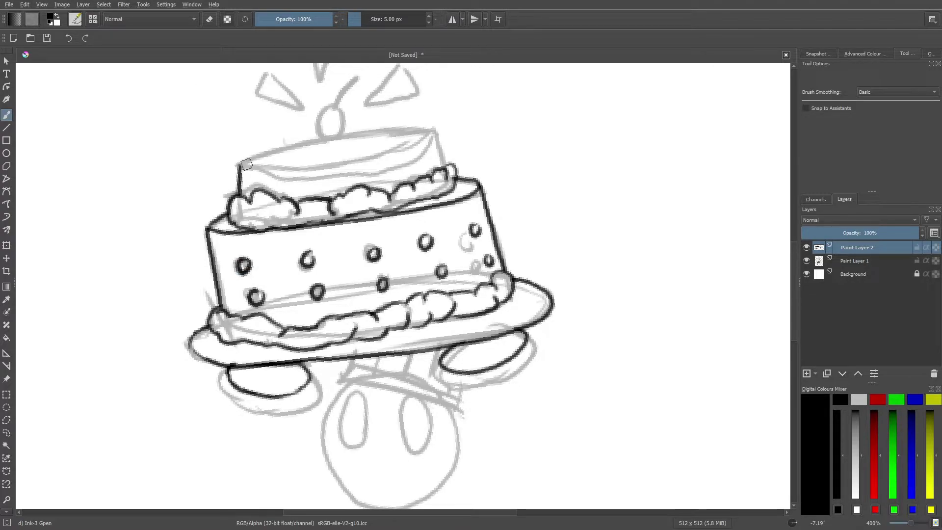
pyautogui.moveTo(240, 166)
pyautogui.mouseDown()
pyautogui.moveTo(366, 159)
pyautogui.moveTo(431, 130)
pyautogui.moveTo(443, 165)
pyautogui.mouseUp()
pyautogui.moveTo(339, 150); pyautogui.dragTo(347, 101)
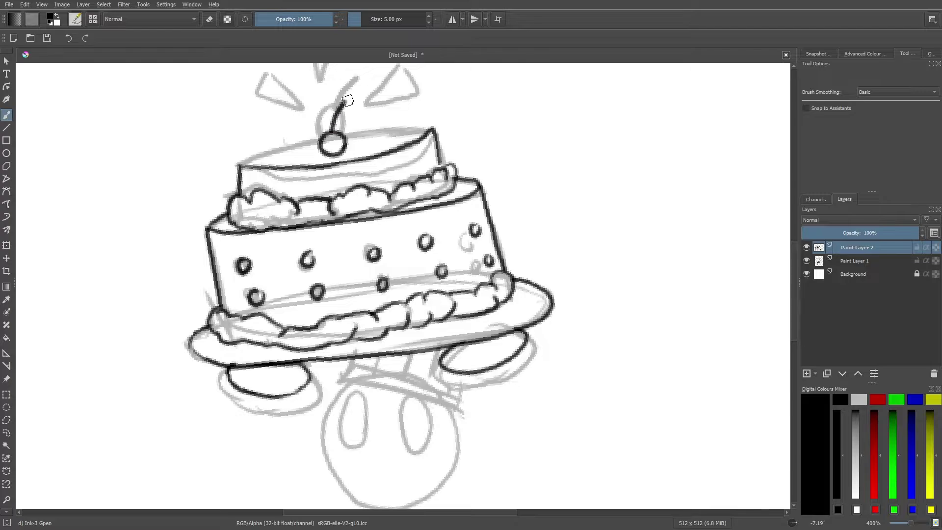
pyautogui.moveTo(422, 127)
pyautogui.mouseDown()
pyautogui.moveTo(348, 133)
pyautogui.moveTo(334, 123)
pyautogui.moveTo(310, 139)
pyautogui.moveTo(317, 139)
pyautogui.moveTo(244, 160)
pyautogui.mouseUp()
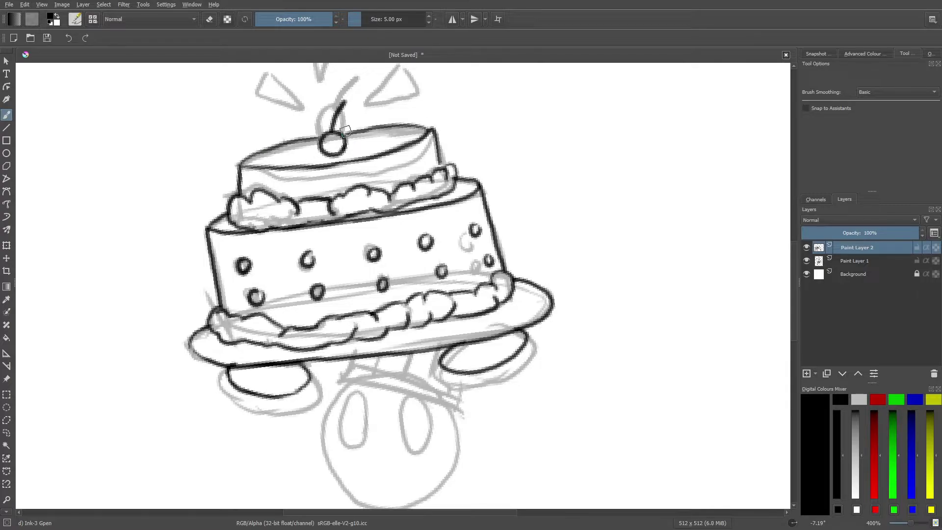
# Ink the three wedge-shaped rays fanning out above the cherry, tracing the faded sketch.
pyautogui.moveTo(796, 267); pyautogui.dragTo(796, 237)
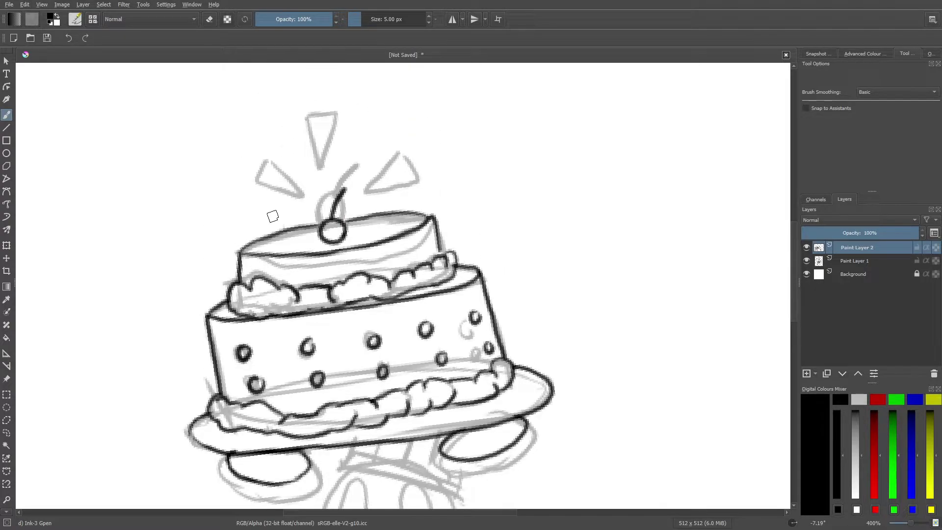
pyautogui.moveTo(304, 197)
pyautogui.mouseDown()
pyautogui.moveTo(264, 161)
pyautogui.moveTo(252, 182)
pyautogui.moveTo(307, 203)
pyautogui.moveTo(315, 124)
pyautogui.moveTo(336, 131)
pyautogui.moveTo(324, 194)
pyautogui.moveTo(316, 148)
pyautogui.mouseUp()
pyautogui.moveTo(362, 193)
pyautogui.mouseDown()
pyautogui.moveTo(397, 157)
pyautogui.moveTo(407, 162)
pyautogui.moveTo(410, 184)
pyautogui.moveTo(365, 193)
pyautogui.mouseUp()
# Ink the character's round head with its two oval eyes and the striped, brimmed hat beneath the plate.
pyautogui.moveTo(793, 246); pyautogui.dragTo(809, 296)
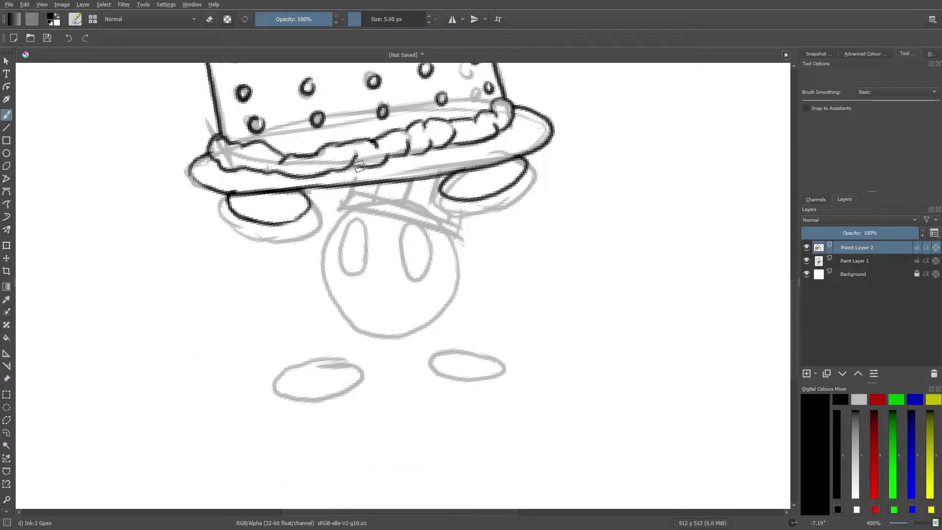
pyautogui.moveTo(353, 220)
pyautogui.mouseDown()
pyautogui.moveTo(345, 275)
pyautogui.moveTo(363, 268)
pyautogui.moveTo(351, 216)
pyautogui.mouseUp()
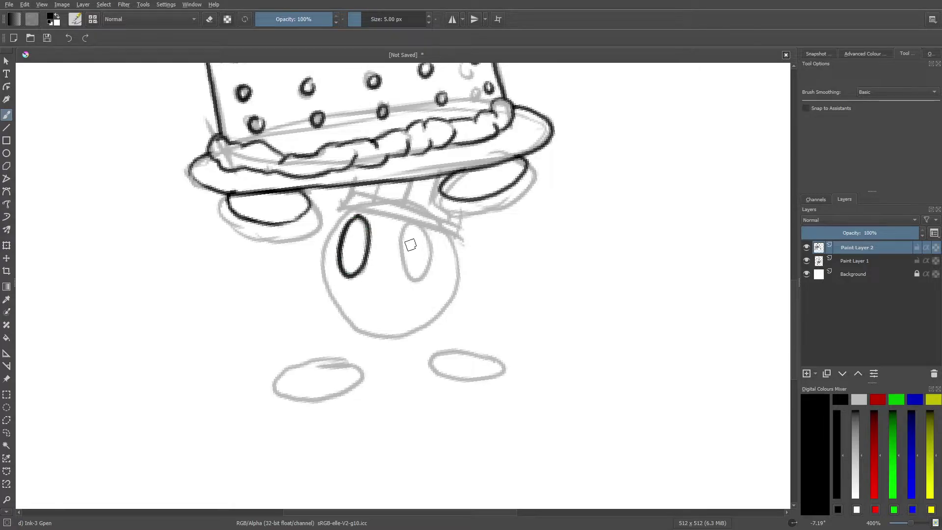
pyautogui.moveTo(408, 226)
pyautogui.mouseDown()
pyautogui.moveTo(404, 275)
pyautogui.moveTo(419, 277)
pyautogui.moveTo(430, 258)
pyautogui.moveTo(405, 229)
pyautogui.mouseUp()
pyautogui.moveTo(462, 242)
pyautogui.mouseDown()
pyautogui.moveTo(382, 210)
pyautogui.moveTo(336, 204)
pyautogui.moveTo(352, 193)
pyautogui.moveTo(375, 195)
pyautogui.moveTo(464, 243)
pyautogui.mouseUp()
pyautogui.moveTo(346, 207)
pyautogui.mouseDown()
pyautogui.moveTo(324, 249)
pyautogui.moveTo(323, 280)
pyautogui.moveTo(352, 326)
pyautogui.moveTo(378, 336)
pyautogui.moveTo(410, 334)
pyautogui.moveTo(446, 307)
pyautogui.moveTo(457, 282)
pyautogui.moveTo(464, 205)
pyautogui.mouseUp()
pyautogui.moveTo(438, 177)
pyautogui.mouseDown()
pyautogui.moveTo(427, 205)
pyautogui.moveTo(406, 200)
pyautogui.mouseUp()
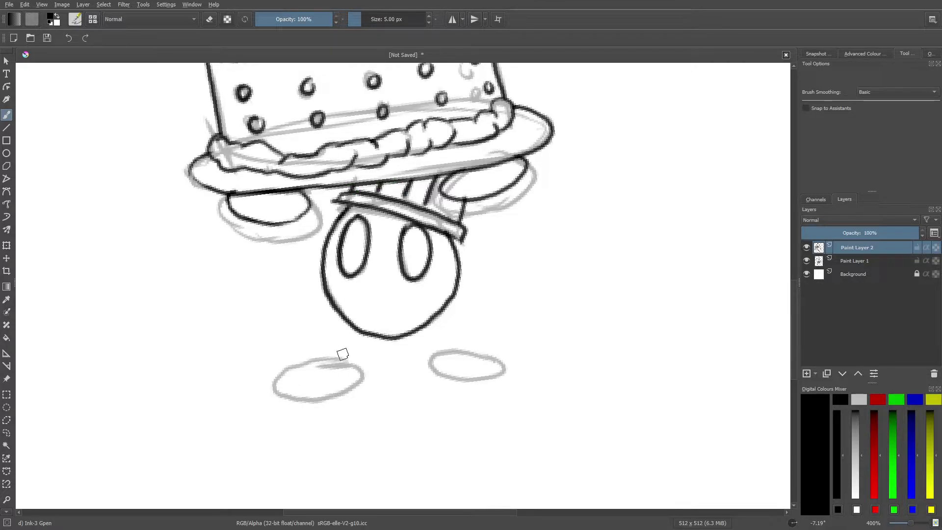
# Ink the two oval feet below the character's head.
pyautogui.moveTo(344, 366)
pyautogui.mouseDown()
pyautogui.moveTo(297, 369)
pyautogui.moveTo(293, 400)
pyautogui.moveTo(343, 390)
pyautogui.moveTo(350, 365)
pyautogui.mouseUp()
pyautogui.moveTo(432, 356)
pyautogui.mouseDown()
pyautogui.moveTo(497, 362)
pyautogui.moveTo(459, 378)
pyautogui.moveTo(437, 360)
pyautogui.mouseUp()
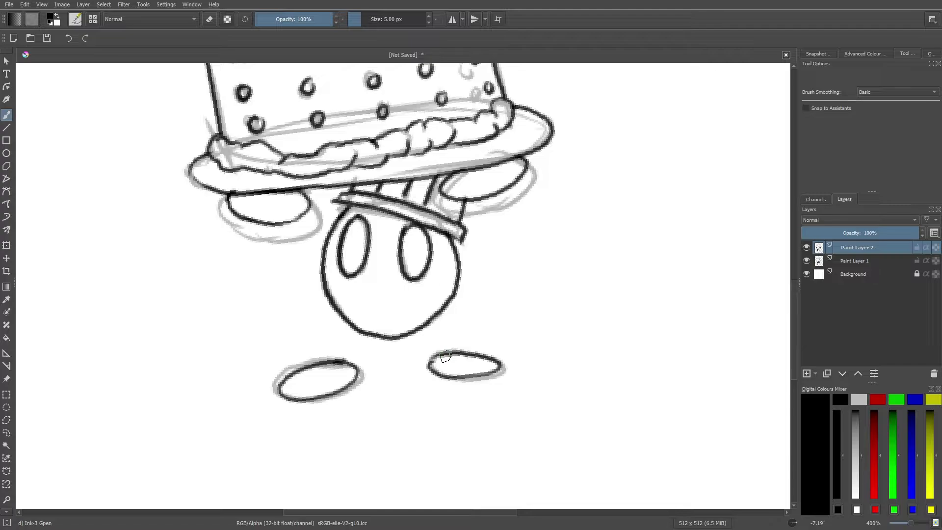
pyautogui.rightClick(352, 366)
pyautogui.moveTo(352, 277); pyautogui.dragTo(340, 294)
pyautogui.click(256, 191)
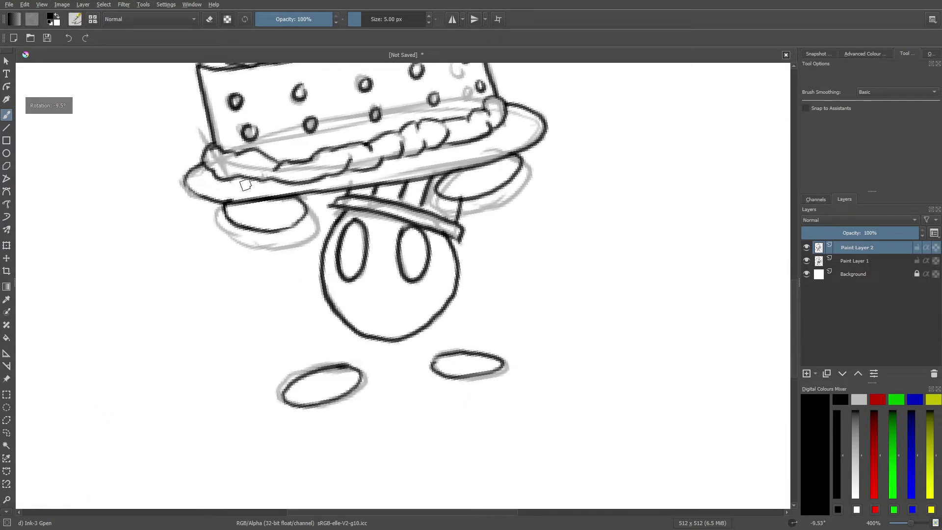
# Delete the rough sketch layer, Paint Layer 1, leaving only the inked lines above the background.
pyautogui.moveTo(910, 523)
pyautogui.mouseDown()
pyautogui.moveTo(896, 523)
pyautogui.moveTo(909, 526)
pyautogui.mouseUp()
pyautogui.click(856, 262)
pyautogui.click(808, 260)
pyautogui.click(808, 261)
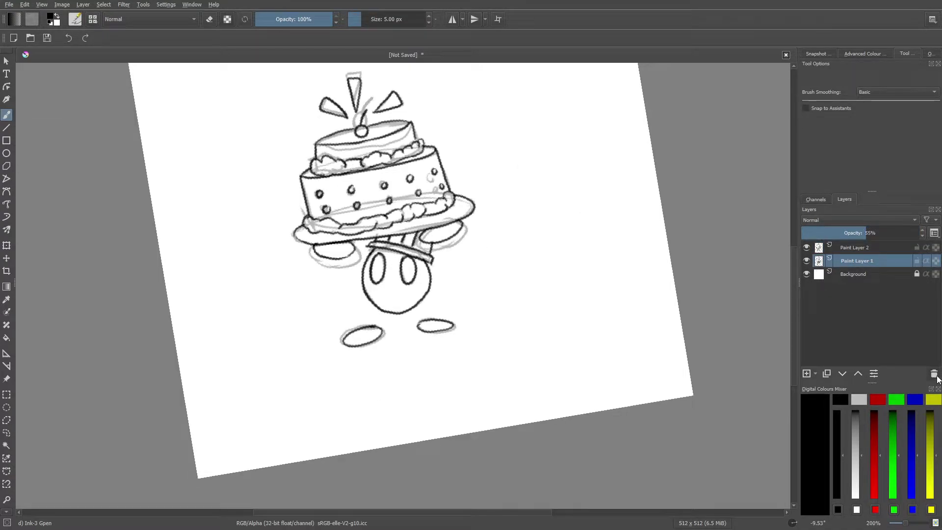
pyautogui.click(936, 376)
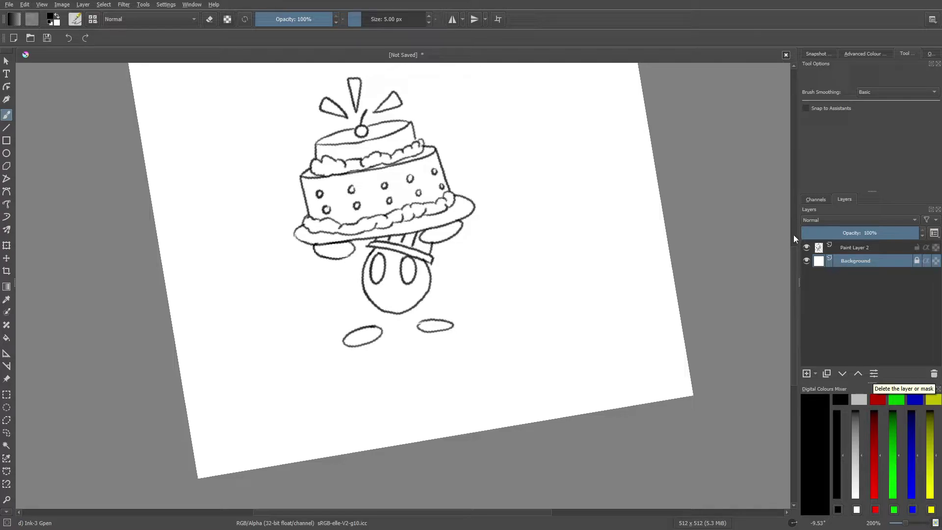
# Add a new paint layer between the background and the inked Paint Layer 2.
pyautogui.moveTo(793, 259); pyautogui.dragTo(797, 249)
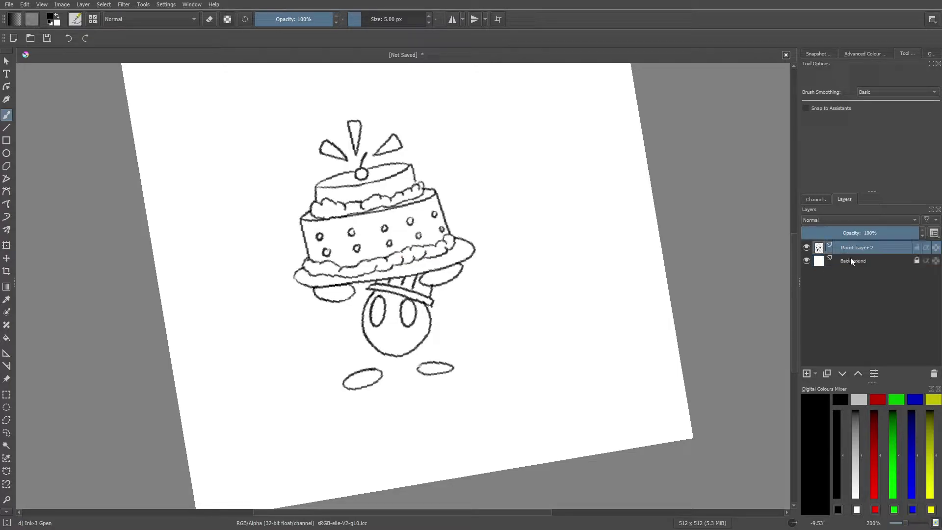
pyautogui.click(805, 375)
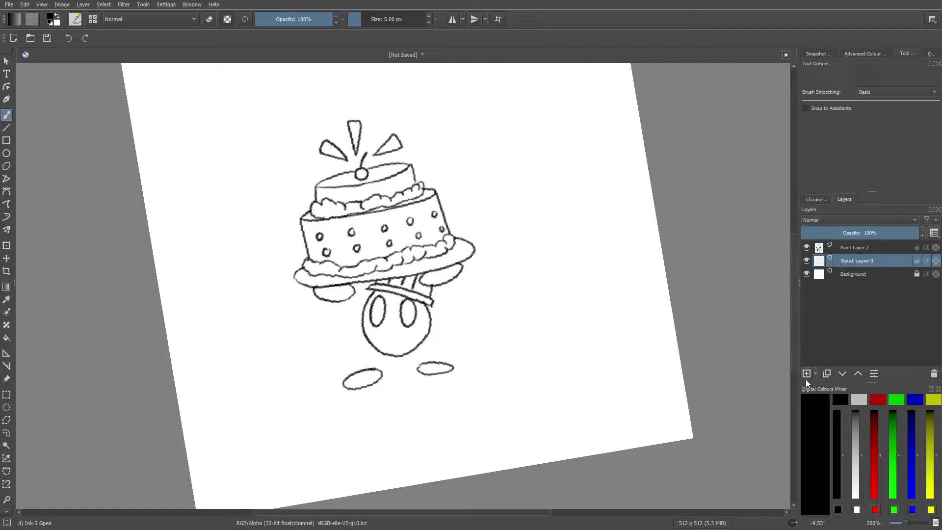
pyautogui.rightClick(305, 312)
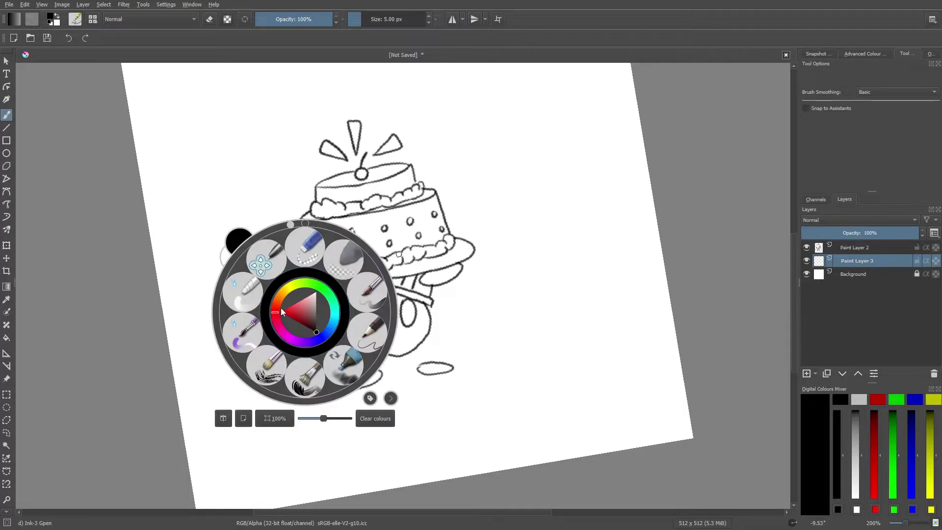
pyautogui.click(140, 178)
# Open the reference image MOTHHAWK TUMBNIAL.png from the me folder inside digi tekenimngen on the TOSHIBA EXT (G:) drive.
pyautogui.click(31, 38)
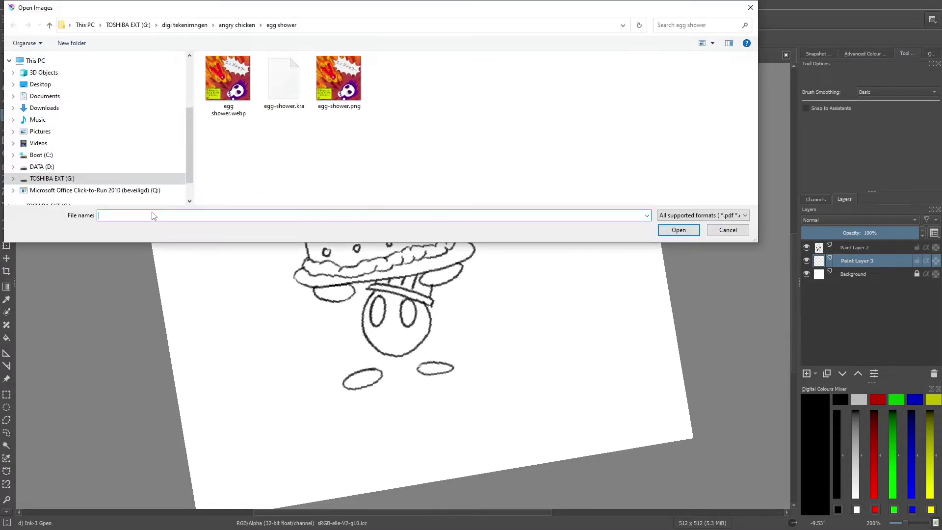
pyautogui.click(128, 25)
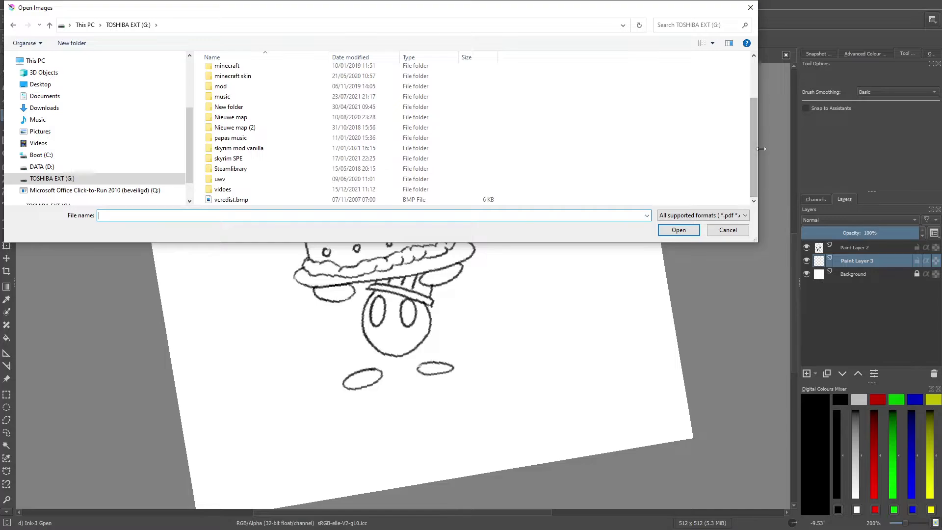
pyautogui.moveTo(752, 128); pyautogui.dragTo(756, 89)
pyautogui.doubleClick(237, 81)
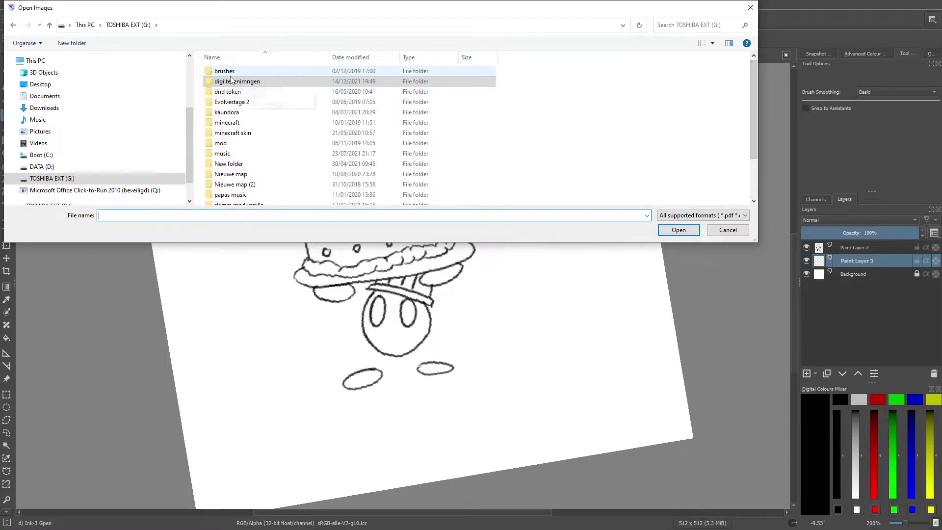
pyautogui.doubleClick(556, 84)
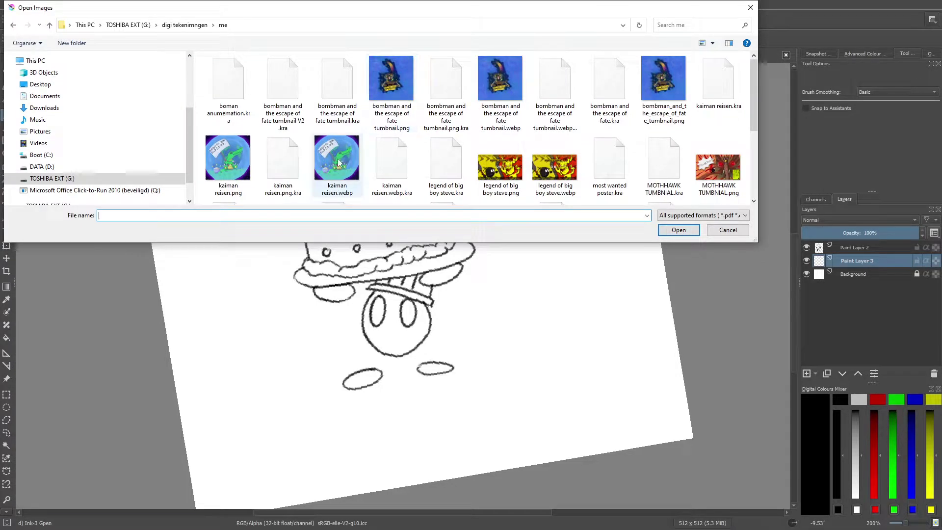
pyautogui.click(696, 194)
pyautogui.click(679, 230)
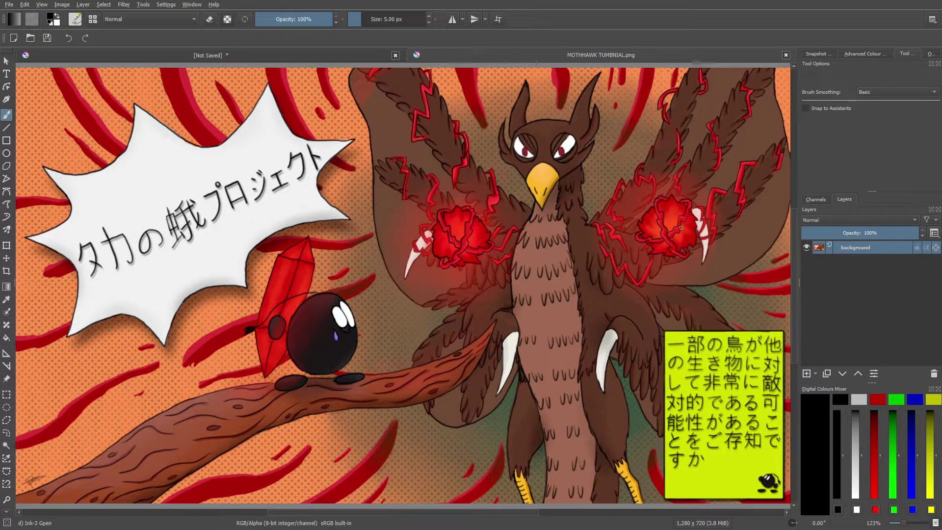
# Sample the near-black body colour of the round character in the reference image and return to the cake drawing with the brush.
pyautogui.click(6, 299)
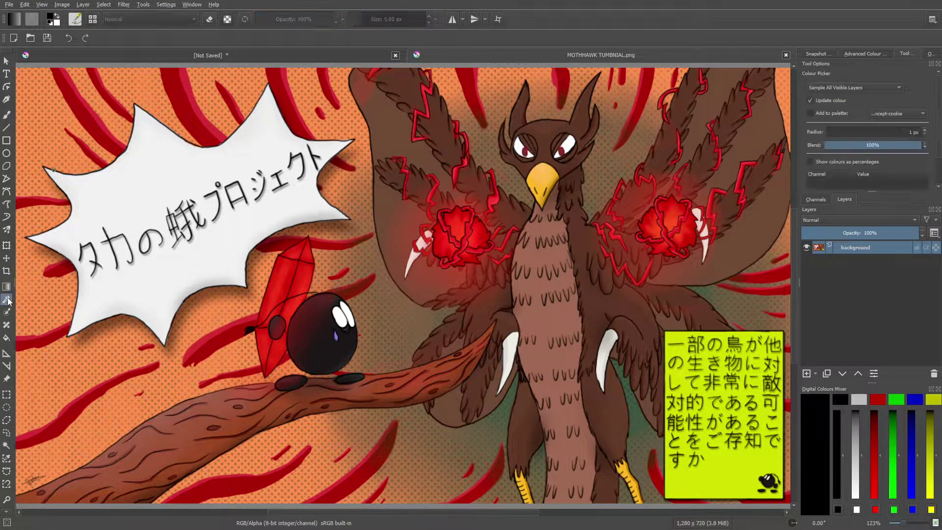
pyautogui.click(332, 347)
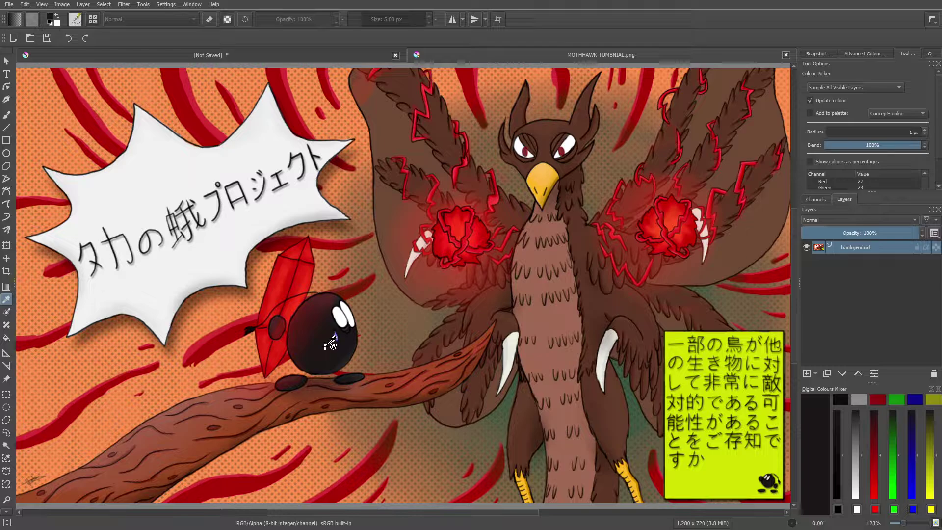
pyautogui.click(6, 114)
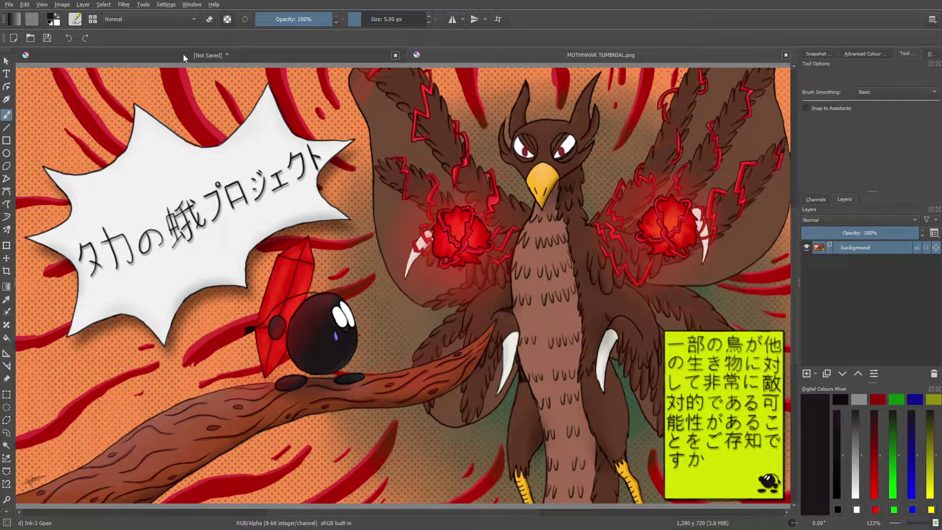
pyautogui.click(183, 54)
# Save the drawing as the Krita document "tredition" in New folder inside digi tekenimngen.
pyautogui.click(9, 6)
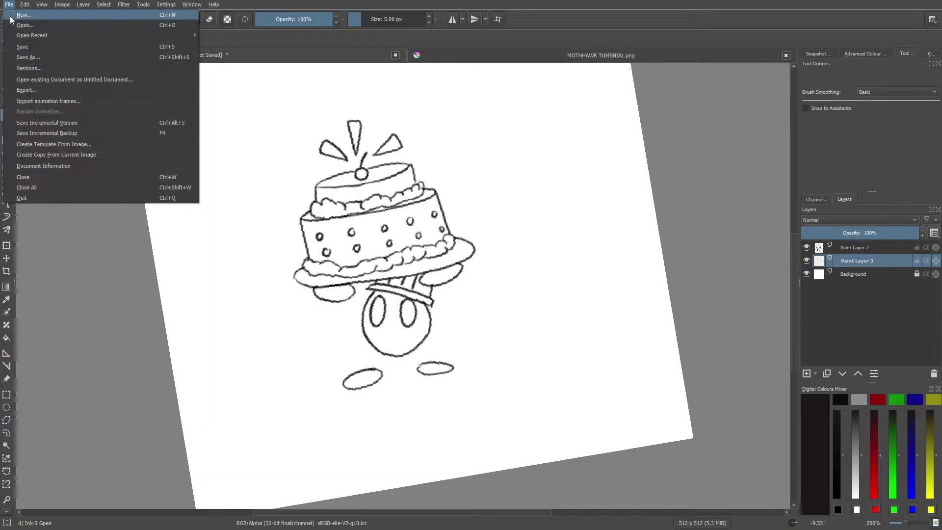
pyautogui.click(23, 57)
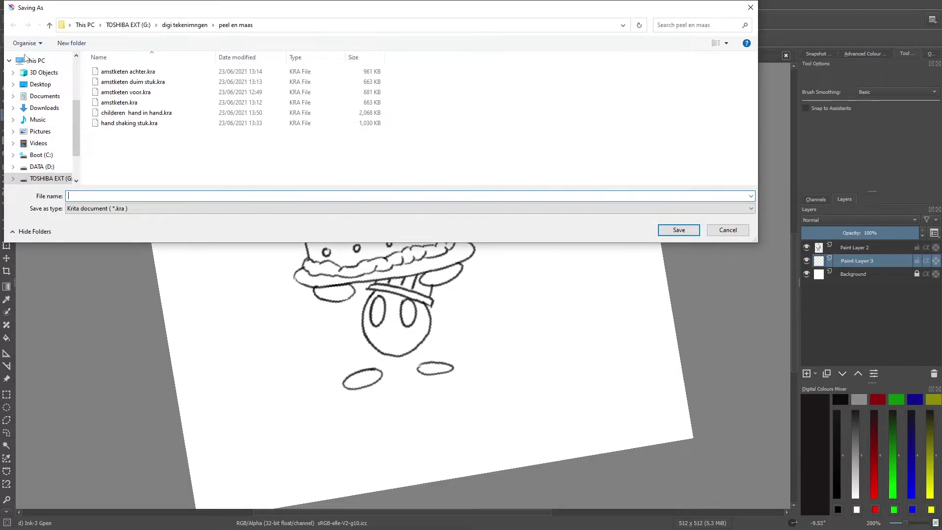
pyautogui.write('tredition')
pyautogui.click(180, 24)
pyautogui.click(683, 89)
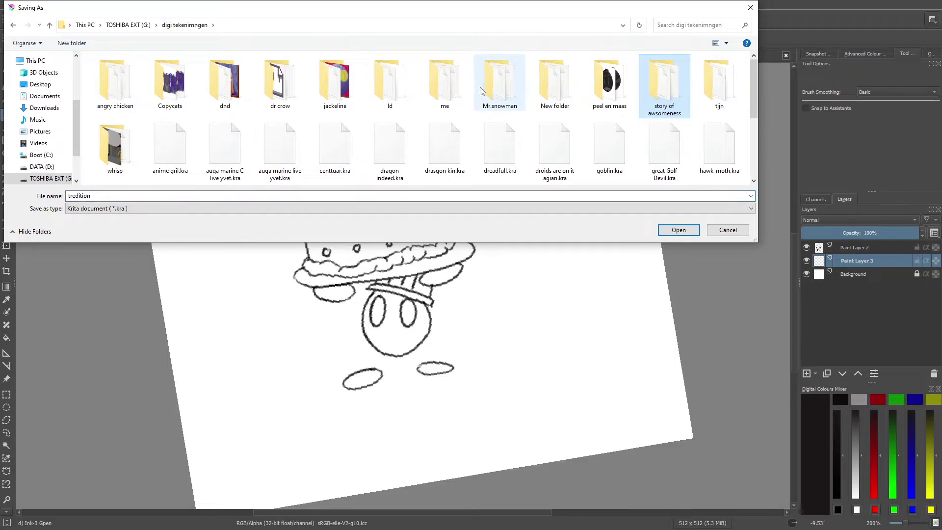
pyautogui.doubleClick(557, 89)
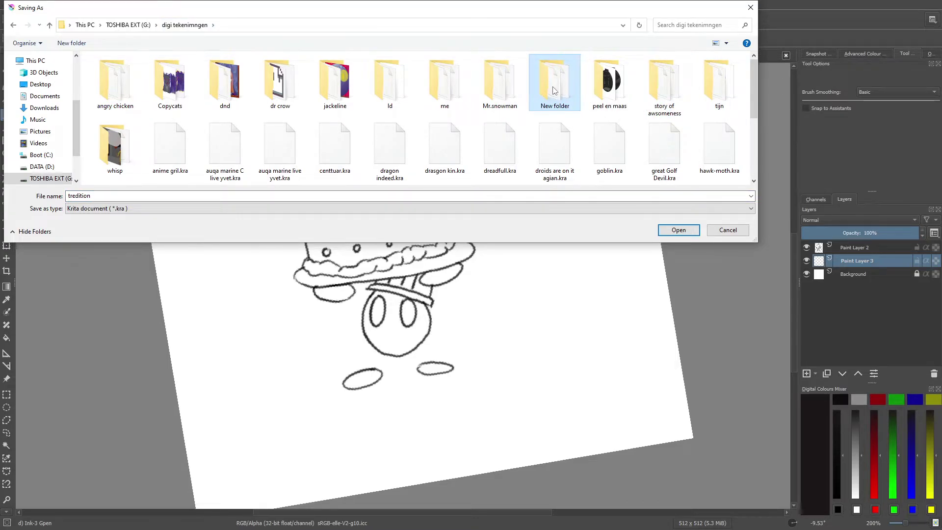
pyautogui.click(679, 230)
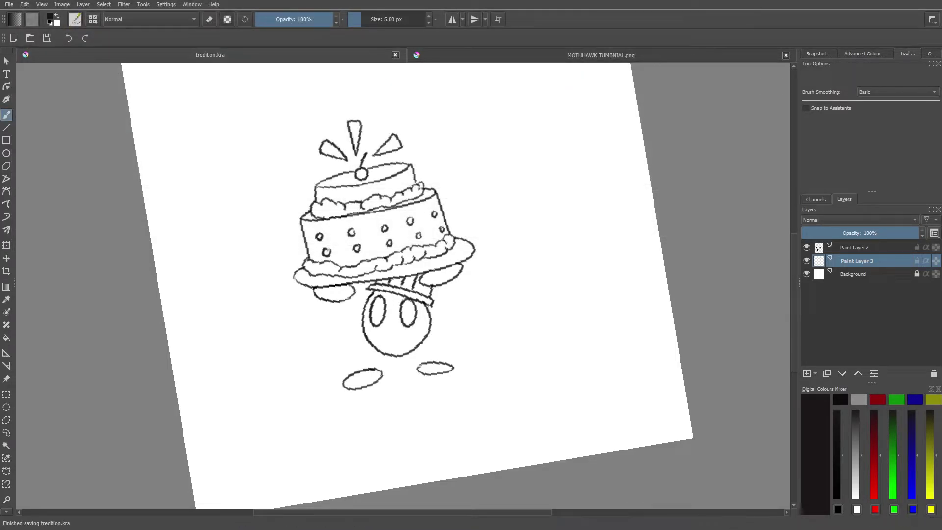
# Paint near-black around the eyes and along the edge of the head on Paint Layer 3, leaving the eyes white.
pyautogui.rightClick(300, 302)
pyautogui.click(221, 127)
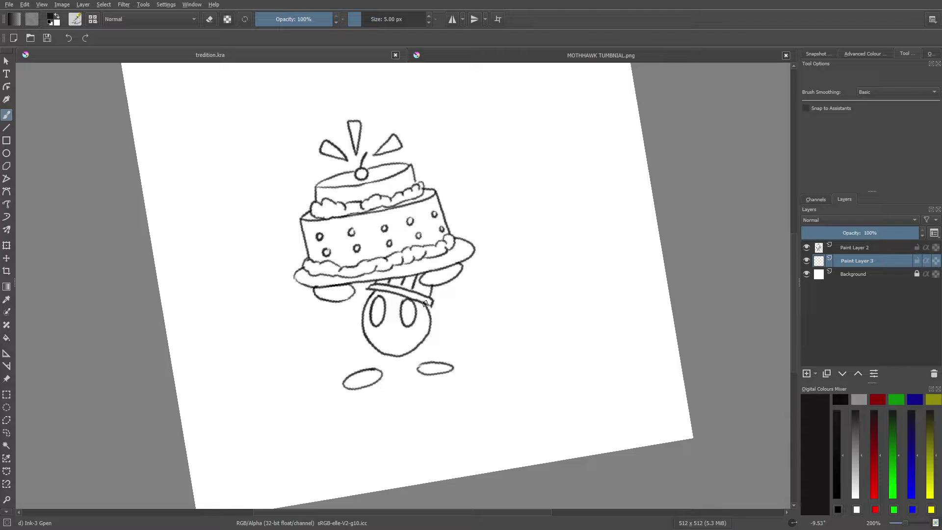
pyautogui.moveTo(416, 307); pyautogui.dragTo(412, 328)
pyautogui.moveTo(424, 306)
pyautogui.mouseDown()
pyautogui.moveTo(427, 332)
pyautogui.moveTo(427, 318)
pyautogui.moveTo(406, 338)
pyautogui.moveTo(407, 328)
pyautogui.mouseUp()
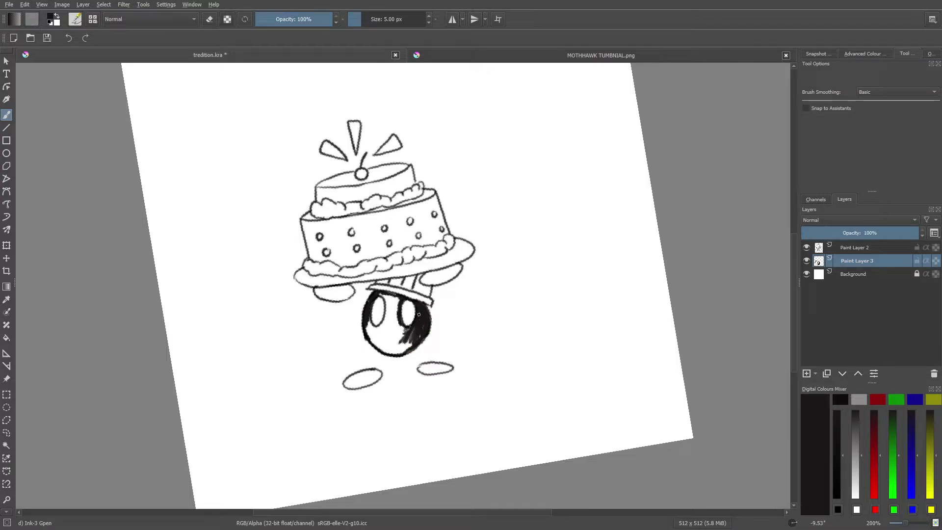
pyautogui.moveTo(416, 334)
pyautogui.mouseDown()
pyautogui.moveTo(396, 349)
pyautogui.moveTo(388, 316)
pyautogui.moveTo(384, 341)
pyautogui.moveTo(387, 298)
pyautogui.mouseUp()
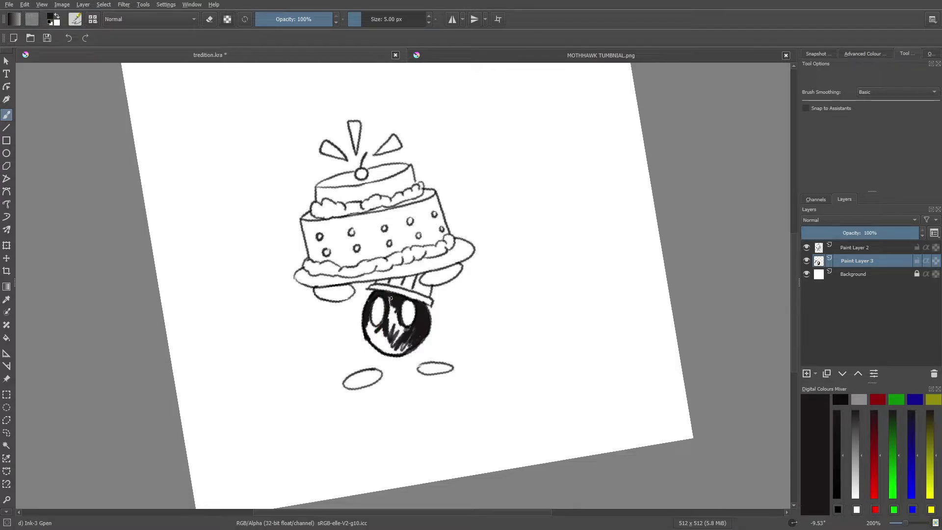
pyautogui.moveTo(391, 307)
pyautogui.mouseDown()
pyautogui.moveTo(387, 328)
pyautogui.moveTo(394, 309)
pyautogui.moveTo(399, 340)
pyautogui.moveTo(397, 309)
pyautogui.mouseUp()
# Switch to the Basic-1 brush at 6.31 px and fill the rest of the head solidly around the white eyes.
pyautogui.click(76, 20)
pyautogui.click(137, 132)
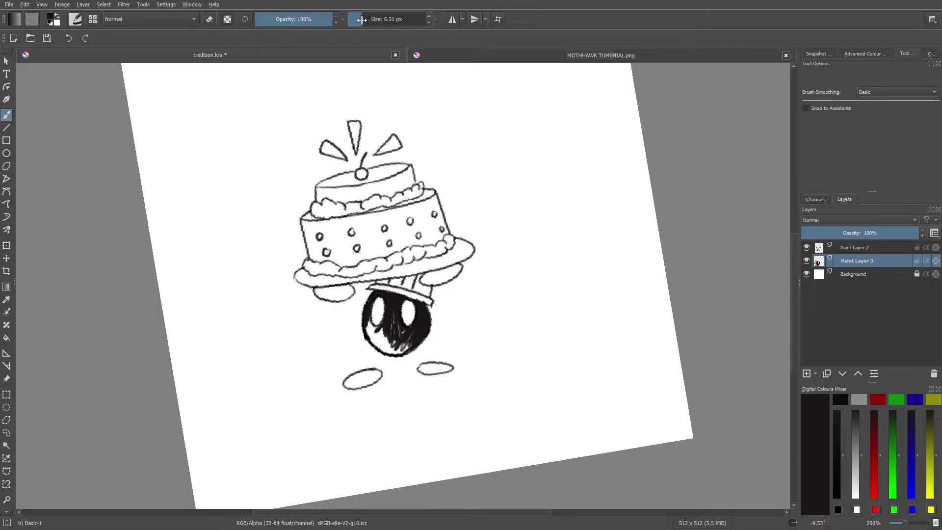
pyautogui.moveTo(409, 334)
pyautogui.mouseDown()
pyautogui.moveTo(392, 312)
pyautogui.moveTo(402, 337)
pyautogui.moveTo(391, 313)
pyautogui.moveTo(389, 339)
pyautogui.moveTo(387, 324)
pyautogui.moveTo(378, 337)
pyautogui.moveTo(388, 319)
pyautogui.moveTo(375, 334)
pyautogui.moveTo(368, 317)
pyautogui.moveTo(379, 333)
pyautogui.moveTo(369, 332)
pyautogui.moveTo(375, 344)
pyautogui.moveTo(408, 348)
pyautogui.moveTo(389, 344)
pyautogui.mouseUp()
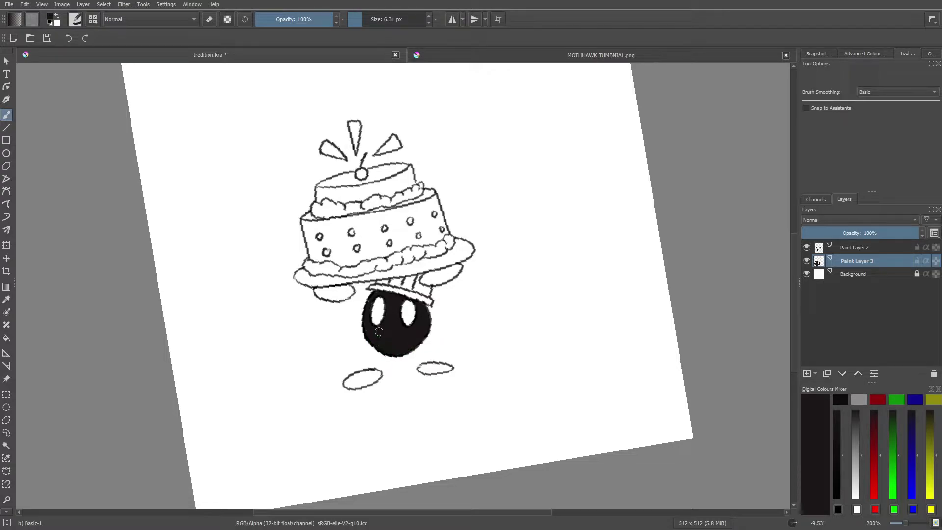
# Fill both hands and both feet with the same near-black colour, touching up the head's edge.
pyautogui.moveTo(432, 281)
pyautogui.mouseDown()
pyautogui.moveTo(449, 274)
pyautogui.moveTo(423, 279)
pyautogui.moveTo(453, 275)
pyautogui.moveTo(459, 270)
pyautogui.moveTo(442, 272)
pyautogui.moveTo(452, 266)
pyautogui.mouseUp()
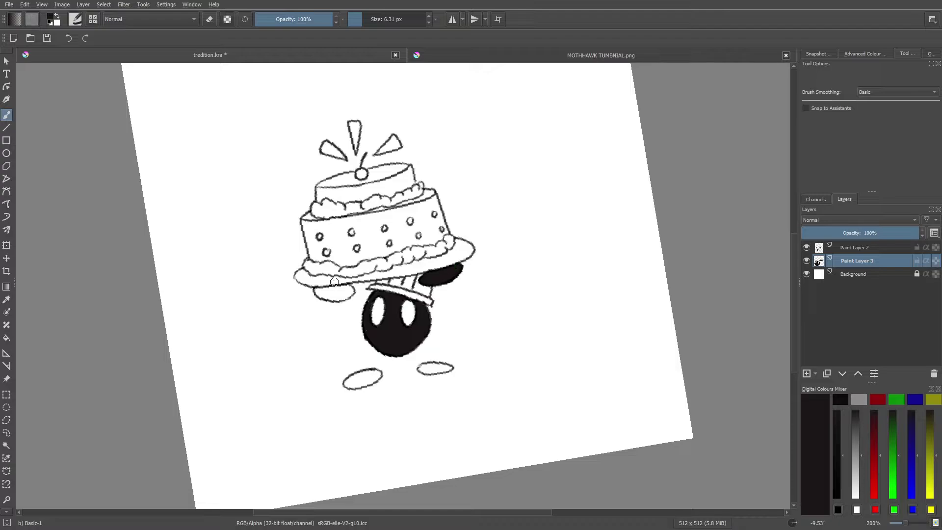
pyautogui.moveTo(341, 290)
pyautogui.mouseDown()
pyautogui.moveTo(352, 289)
pyautogui.moveTo(337, 299)
pyautogui.moveTo(317, 293)
pyautogui.moveTo(339, 288)
pyautogui.moveTo(320, 289)
pyautogui.mouseUp()
pyautogui.moveTo(377, 295); pyautogui.dragTo(366, 332)
pyautogui.moveTo(355, 374)
pyautogui.mouseDown()
pyautogui.moveTo(369, 375)
pyautogui.moveTo(347, 382)
pyautogui.moveTo(365, 384)
pyautogui.moveTo(356, 382)
pyautogui.moveTo(366, 373)
pyautogui.mouseUp()
pyautogui.moveTo(424, 370); pyautogui.dragTo(442, 371)
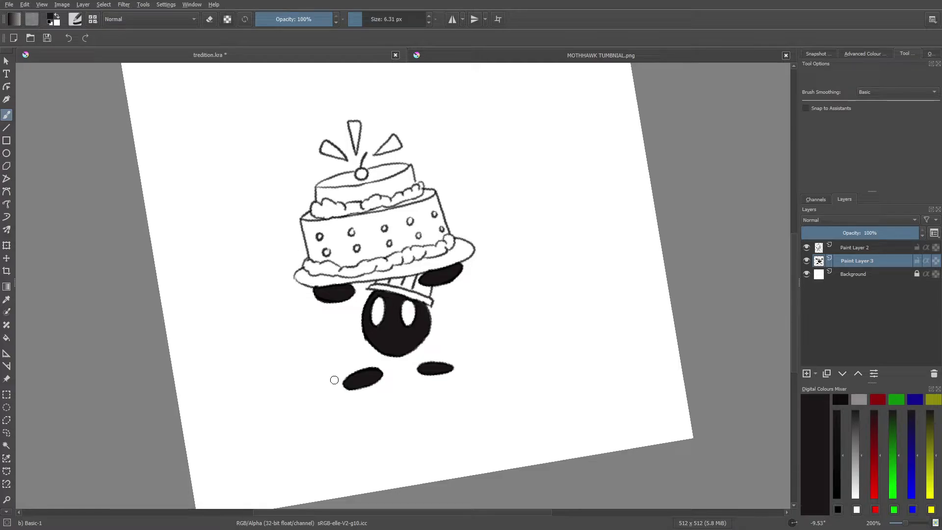
# Pick a slightly lighter dark grey, lock the layer's alpha and repaint the head, hands and feet with it.
pyautogui.rightClick(306, 373)
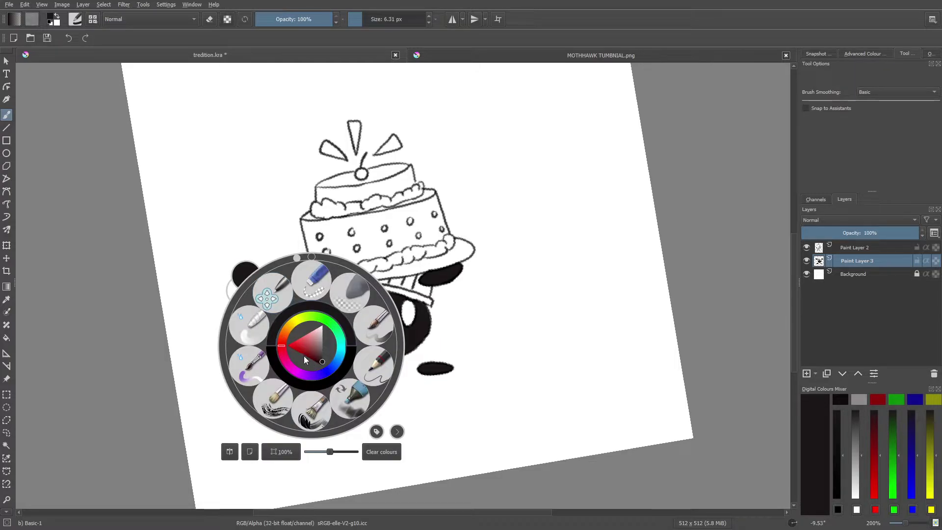
pyautogui.moveTo(321, 362); pyautogui.dragTo(324, 359)
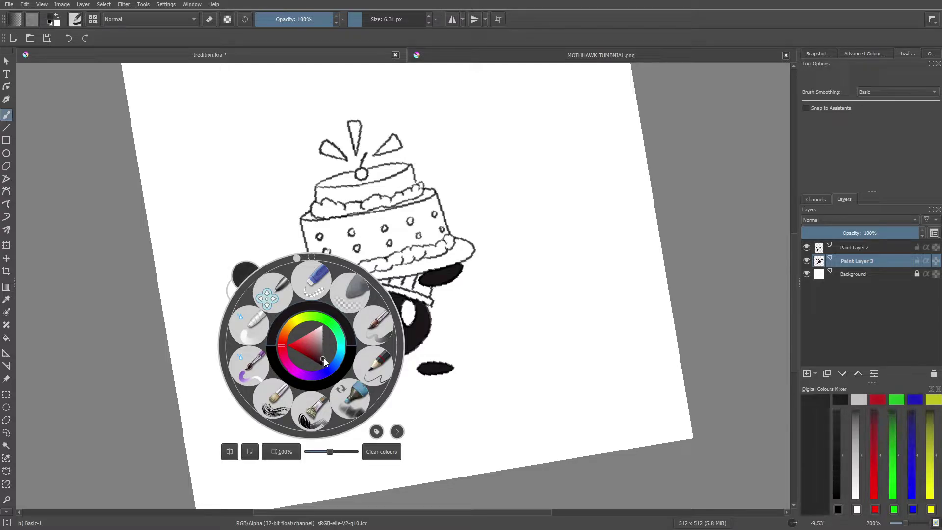
pyautogui.click(243, 239)
pyautogui.click(228, 19)
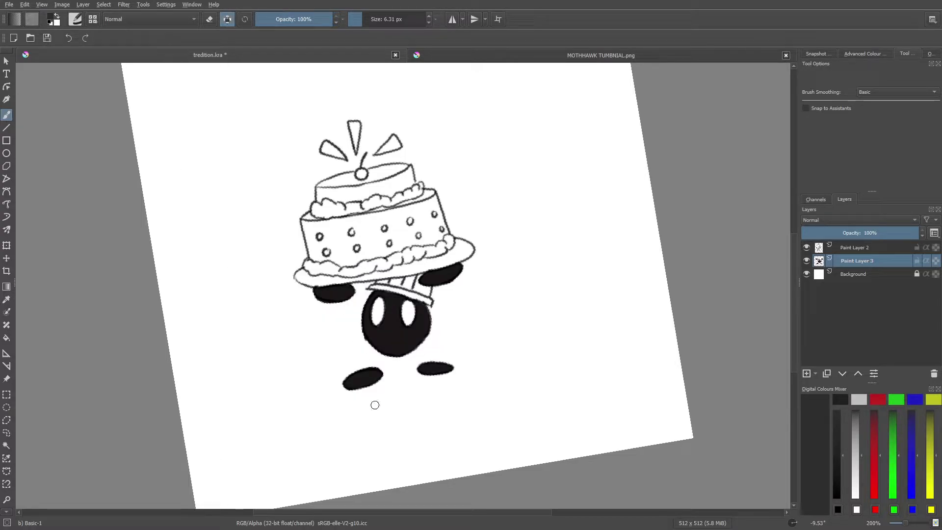
pyautogui.moveTo(371, 310)
pyautogui.mouseDown()
pyautogui.moveTo(393, 352)
pyautogui.moveTo(363, 274)
pyautogui.moveTo(423, 368)
pyautogui.moveTo(436, 366)
pyautogui.moveTo(399, 282)
pyautogui.mouseUp()
pyautogui.moveTo(434, 348)
pyautogui.mouseDown()
pyautogui.moveTo(417, 258)
pyautogui.moveTo(444, 298)
pyautogui.moveTo(453, 289)
pyautogui.mouseUp()
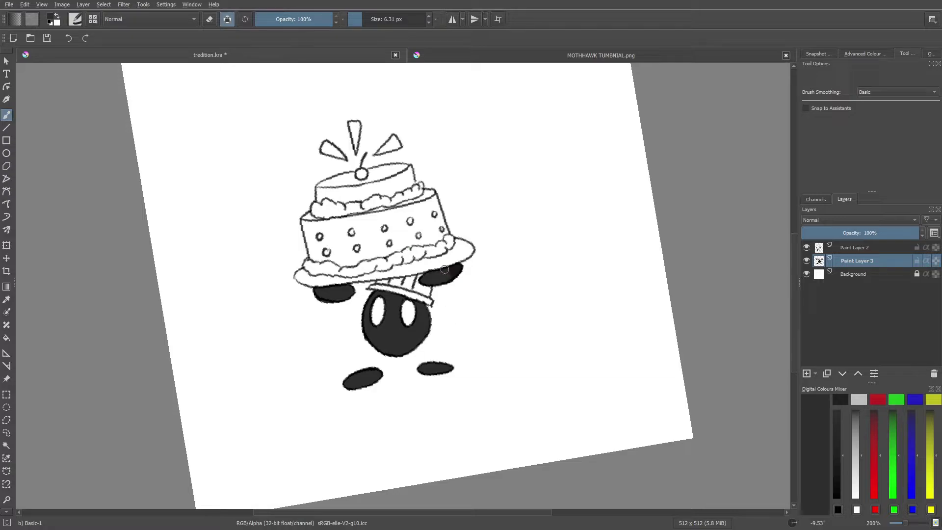
# Add a lighter grey highlight along the head's lower-right edge with the Basic-2 Opacity brush at 70% opacity and 10.16 px.
pyautogui.rightClick(315, 383)
pyautogui.moveTo(321, 393); pyautogui.dragTo(326, 386)
pyautogui.click(365, 231)
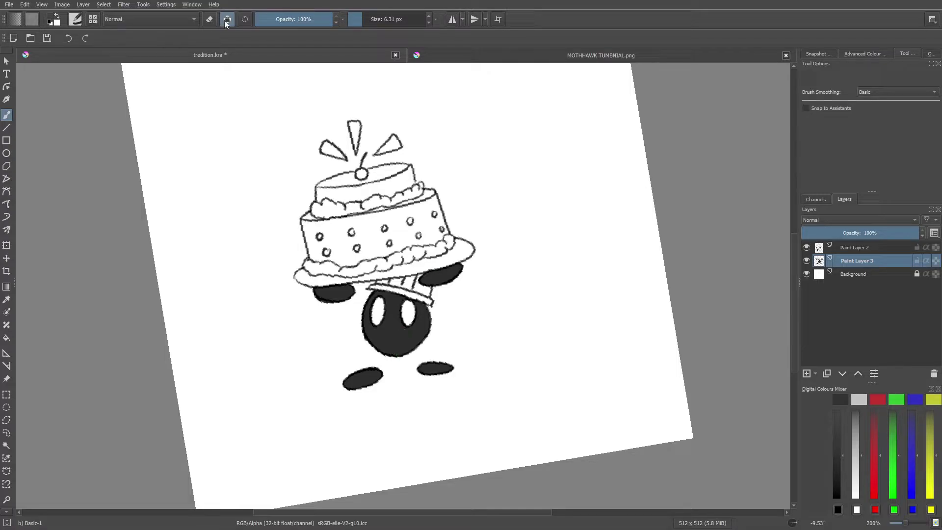
pyautogui.click(75, 19)
pyautogui.click(148, 126)
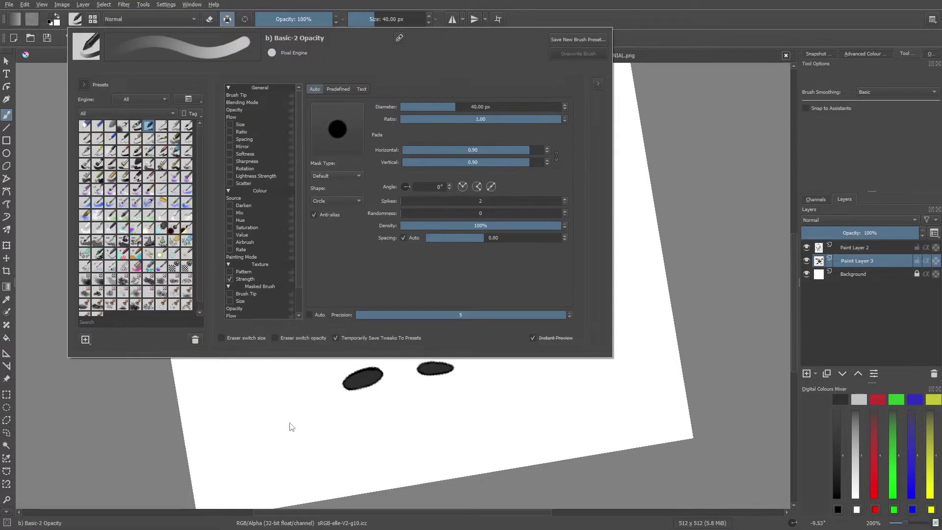
pyautogui.rightClick(280, 380)
pyautogui.click(299, 18)
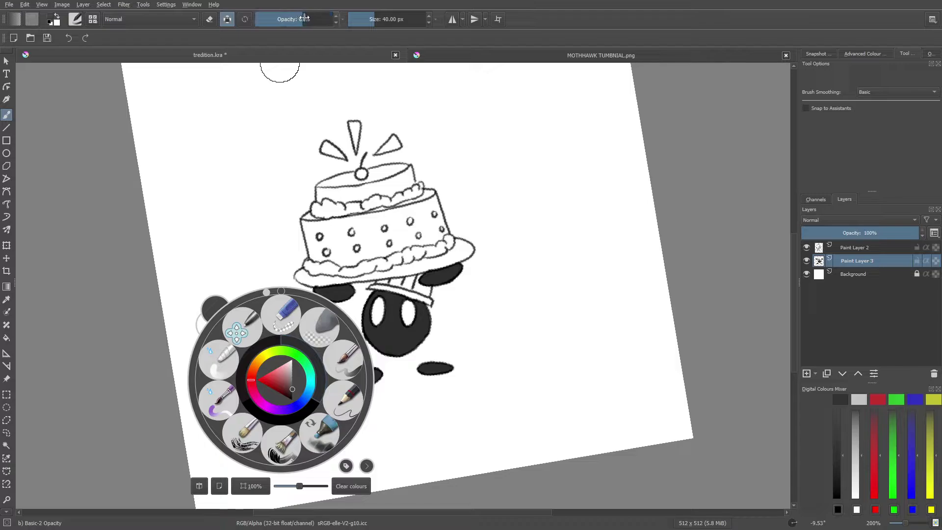
pyautogui.moveTo(299, 19); pyautogui.dragTo(311, 19)
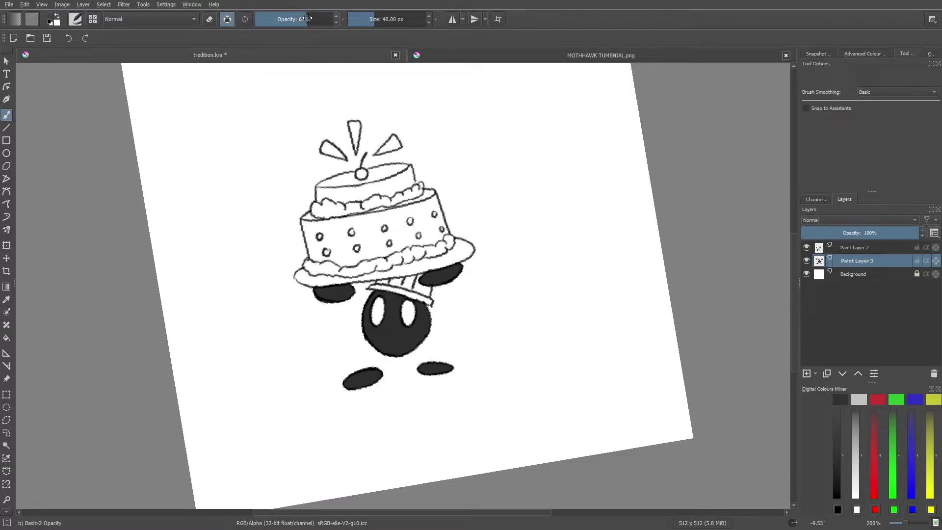
pyautogui.moveTo(369, 19); pyautogui.dragTo(364, 20)
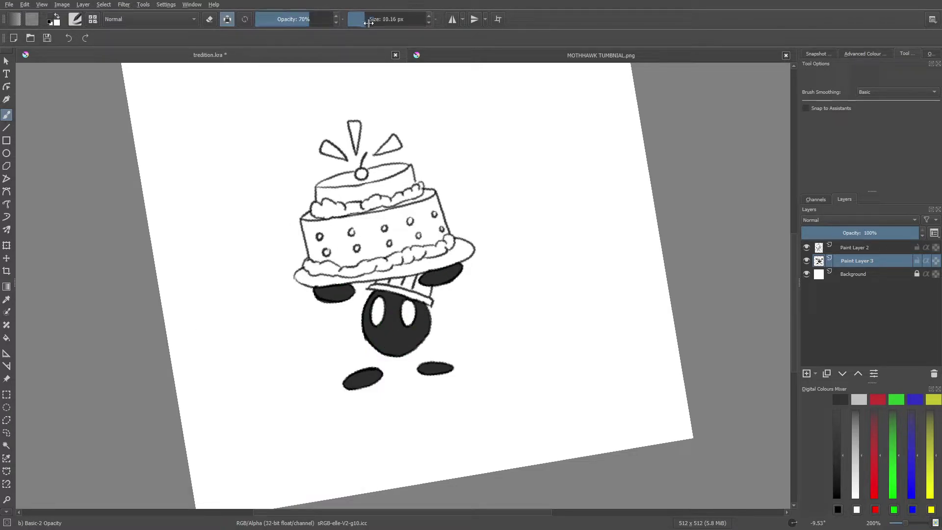
pyautogui.moveTo(418, 344)
pyautogui.mouseDown()
pyautogui.moveTo(375, 350)
pyautogui.moveTo(406, 355)
pyautogui.moveTo(380, 352)
pyautogui.moveTo(415, 337)
pyautogui.moveTo(379, 354)
pyautogui.moveTo(433, 317)
pyautogui.moveTo(413, 344)
pyautogui.moveTo(432, 310)
pyautogui.moveTo(431, 318)
pyautogui.moveTo(431, 297)
pyautogui.moveTo(416, 337)
pyautogui.moveTo(430, 314)
pyautogui.mouseUp()
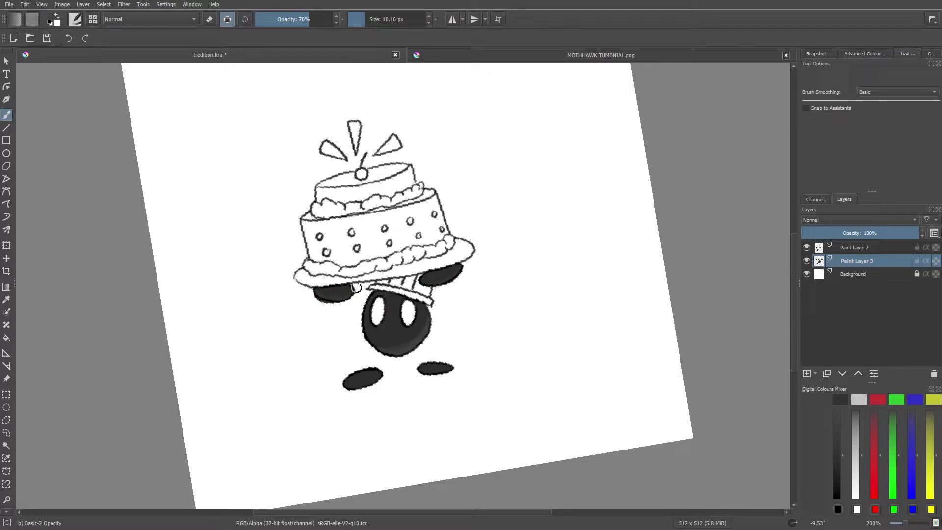
# Try the Eraser Circle at 5.09 px around the hands and feet, and return to the Basic-2 Opacity brush.
pyautogui.press('e')
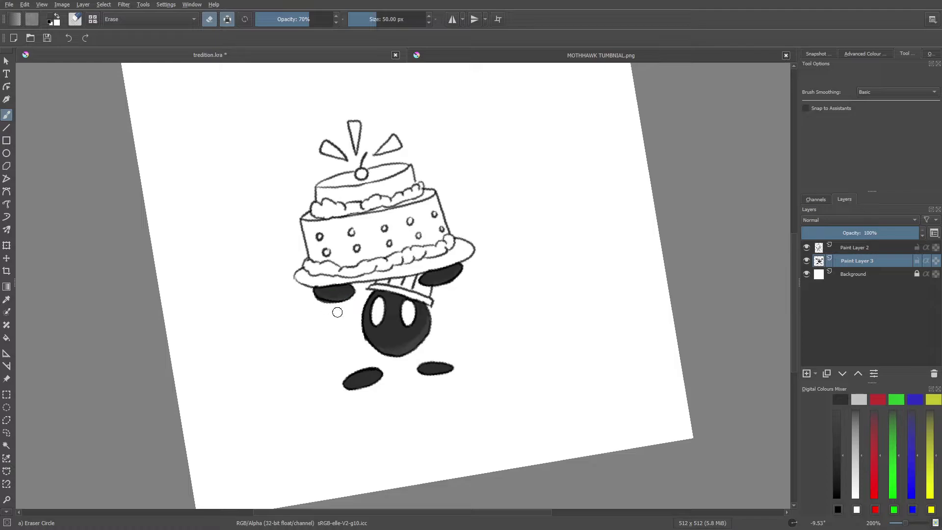
pyautogui.moveTo(386, 18); pyautogui.dragTo(366, 17)
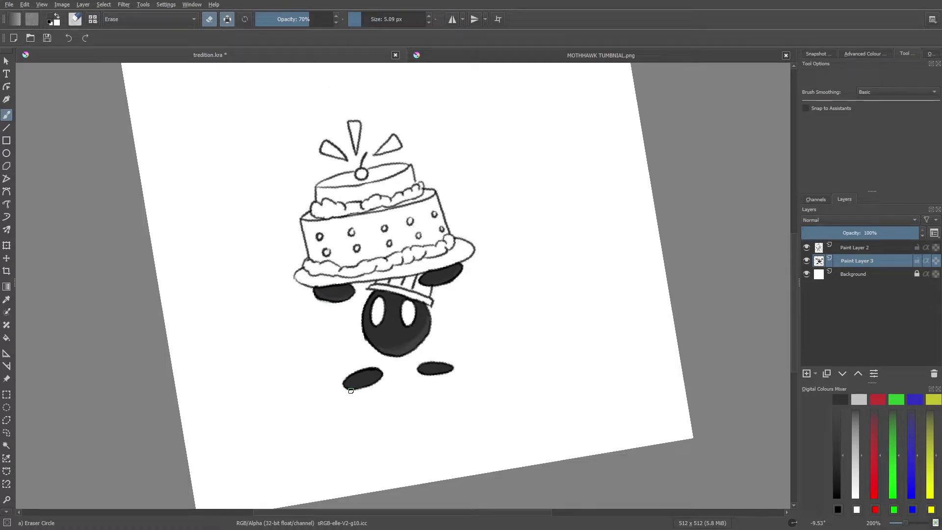
pyautogui.press('e')
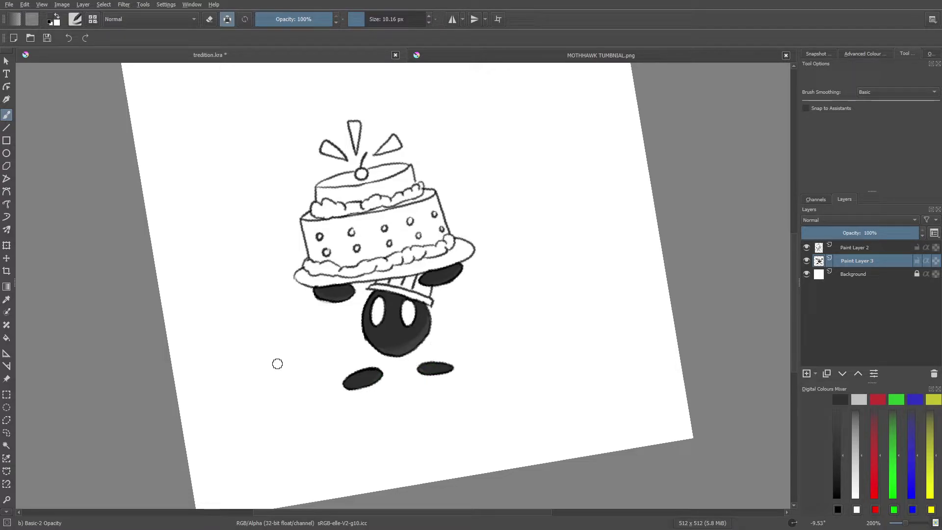
# Shade the hands, feet and head with a few progressively darker greys at 100% opacity and 10.16 px.
pyautogui.rightClick(298, 310)
pyautogui.click(307, 325)
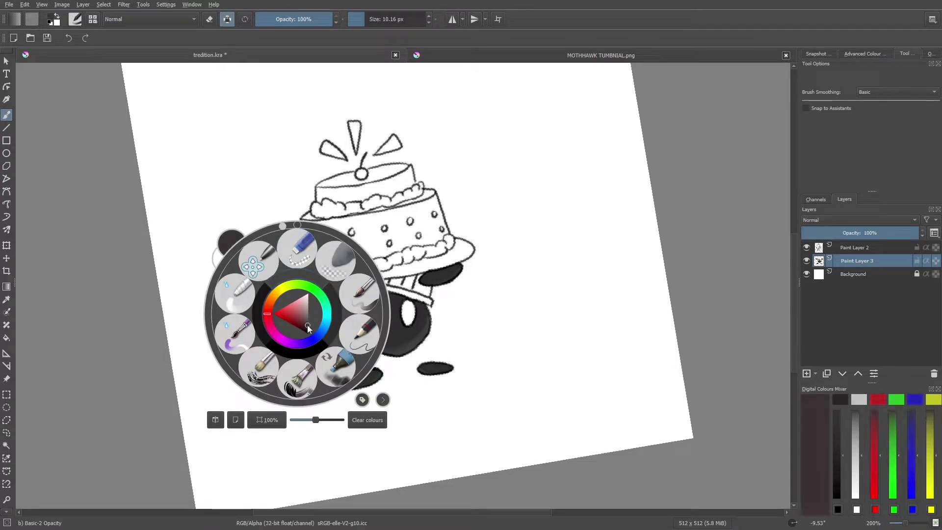
pyautogui.click(401, 284)
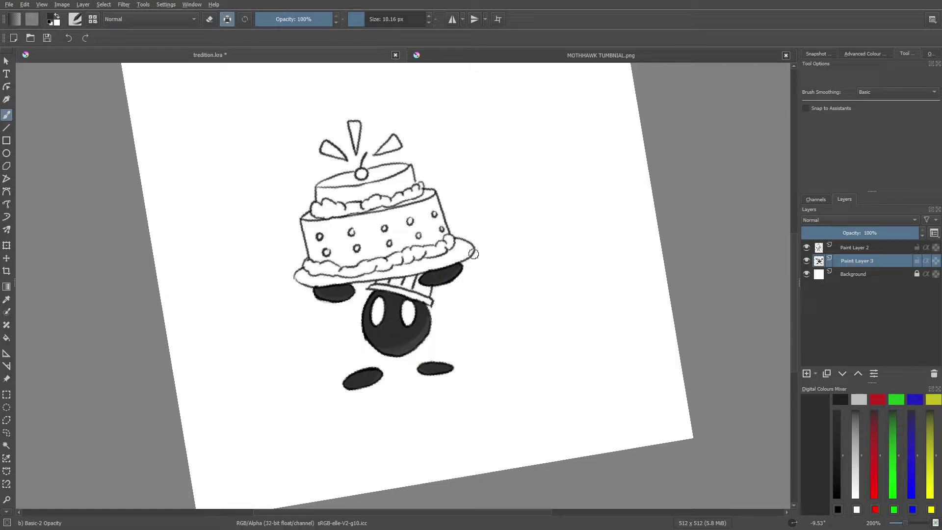
pyautogui.rightClick(430, 260)
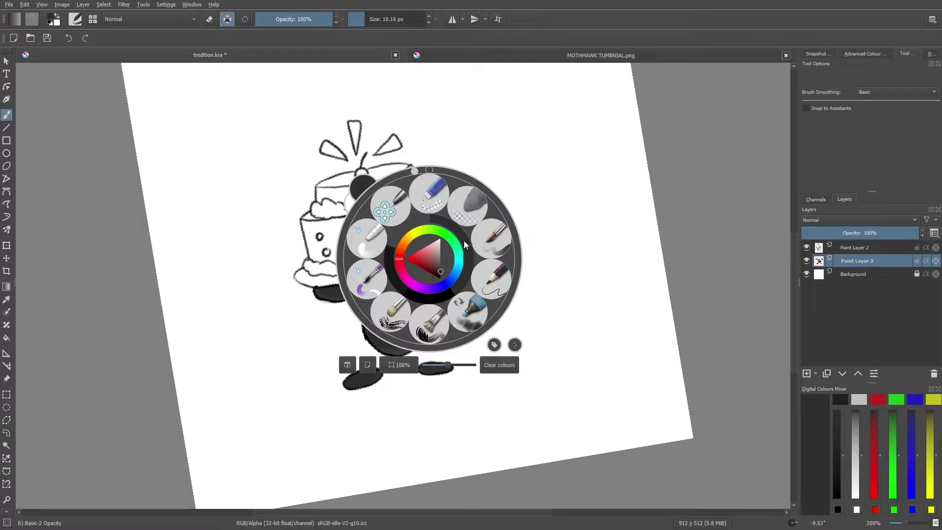
pyautogui.click(442, 273)
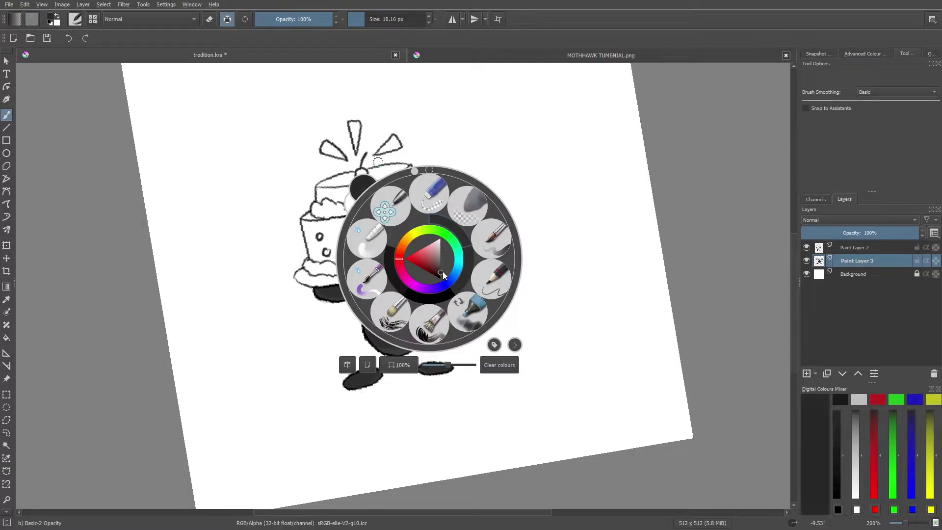
pyautogui.click(413, 151)
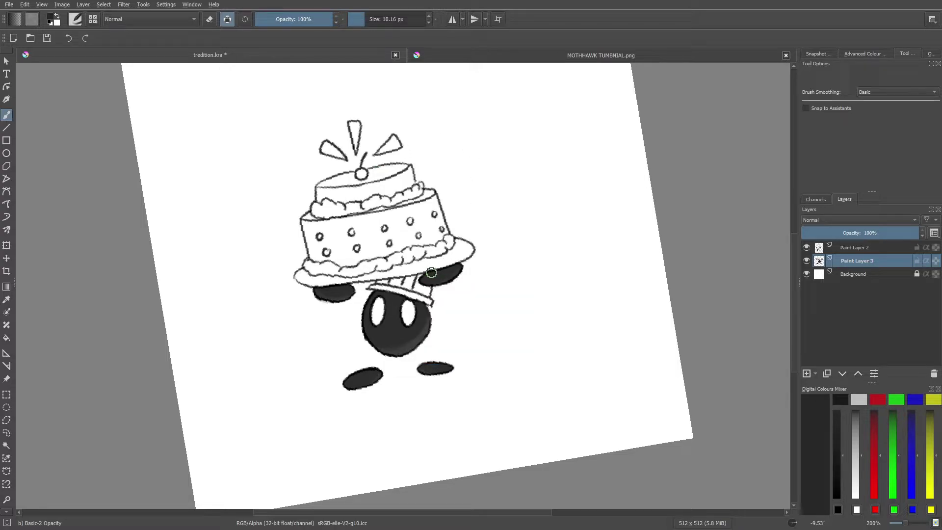
pyautogui.rightClick(434, 253)
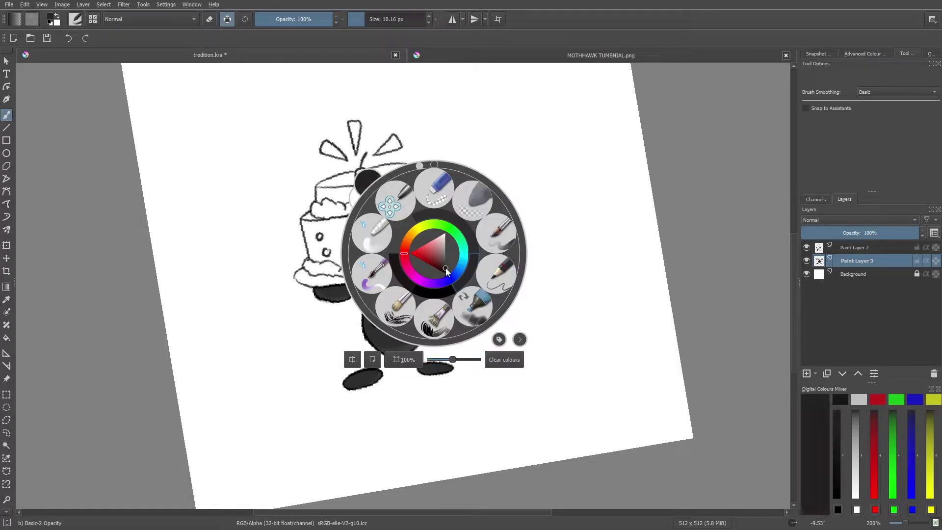
pyautogui.click(446, 270)
pyautogui.rightClick(436, 253)
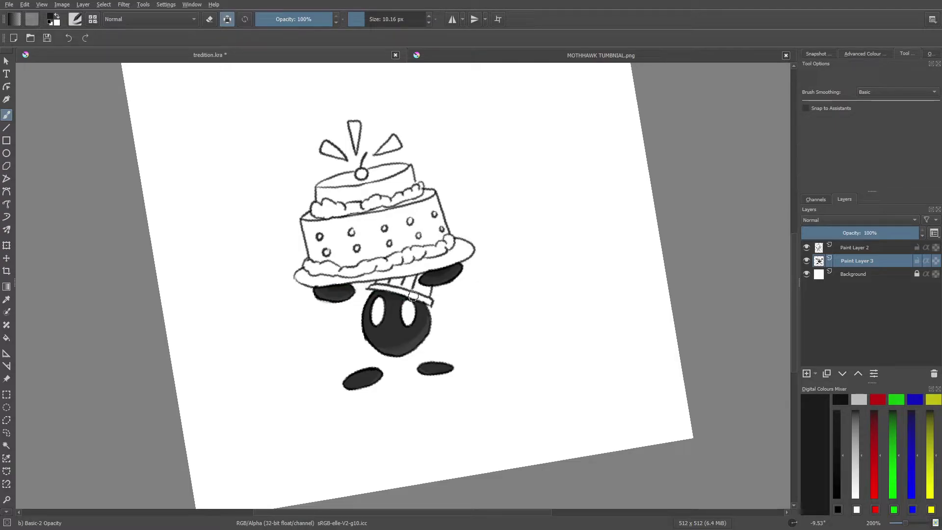
# Turn off the alpha lock, pick a light grey and switch to the Basic-1 brush at 6.31 px.
pyautogui.rightClick(288, 374)
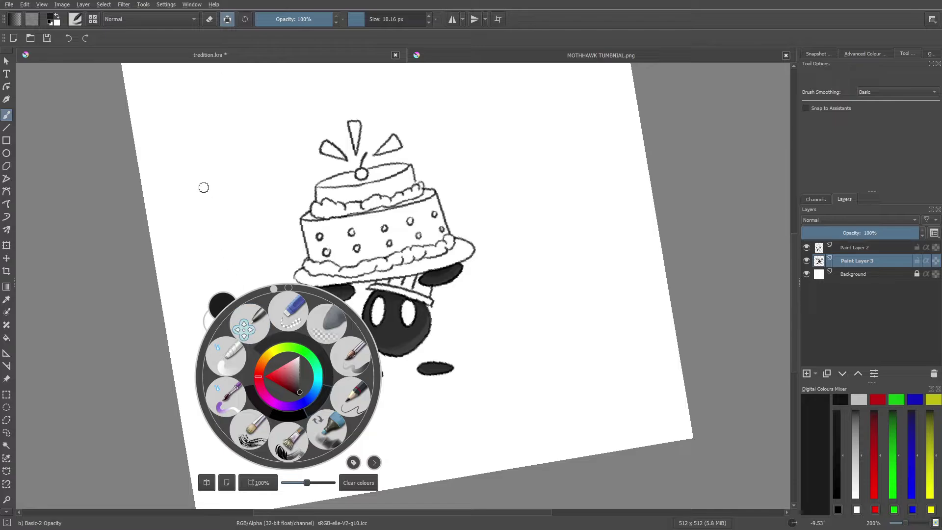
pyautogui.click(207, 193)
pyautogui.click(226, 20)
pyautogui.rightClick(302, 369)
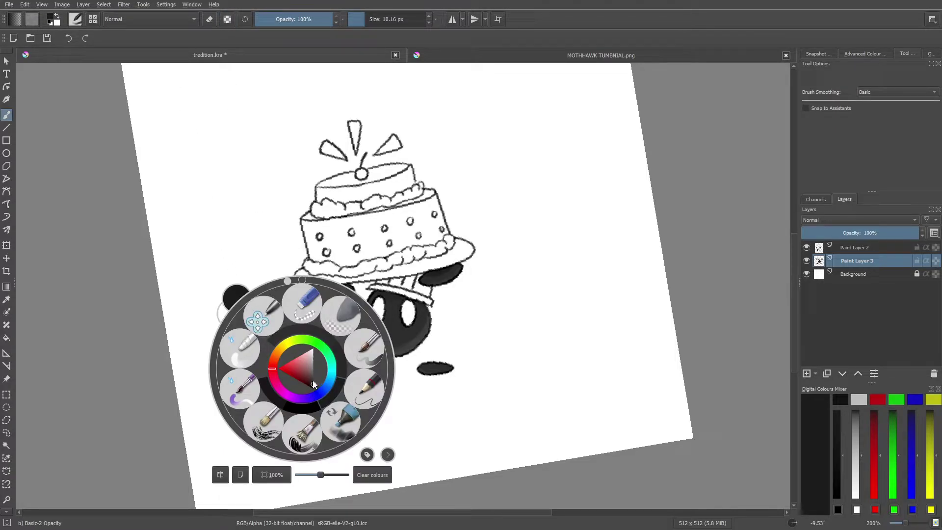
pyautogui.moveTo(313, 363); pyautogui.dragTo(314, 356)
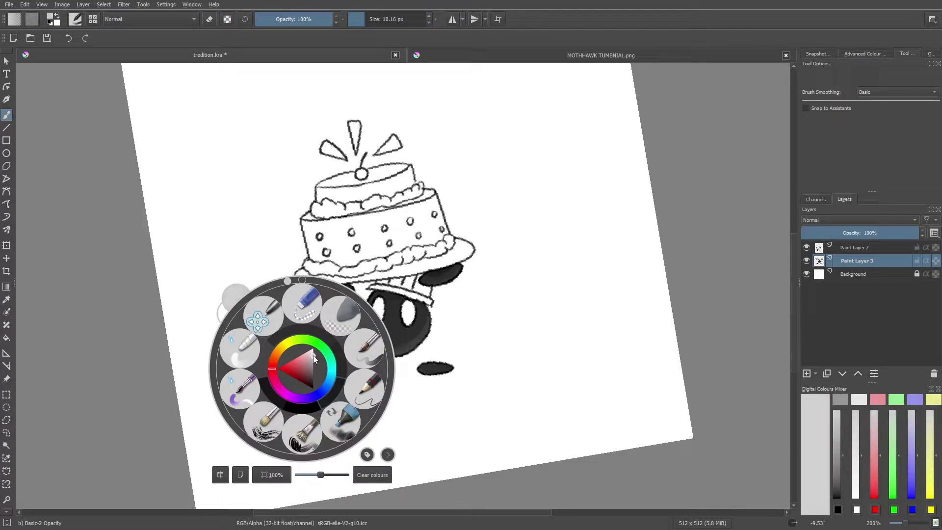
pyautogui.click(326, 265)
pyautogui.click(76, 19)
pyautogui.click(134, 125)
pyautogui.rightClick(341, 382)
pyautogui.click(386, 272)
# Try filling the pleated hat with light grey on Paint Layer 3, and undo the strokes.
pyautogui.moveTo(425, 299)
pyautogui.mouseDown()
pyautogui.moveTo(371, 290)
pyautogui.moveTo(418, 276)
pyautogui.moveTo(414, 286)
pyautogui.moveTo(426, 292)
pyautogui.moveTo(410, 274)
pyautogui.mouseUp()
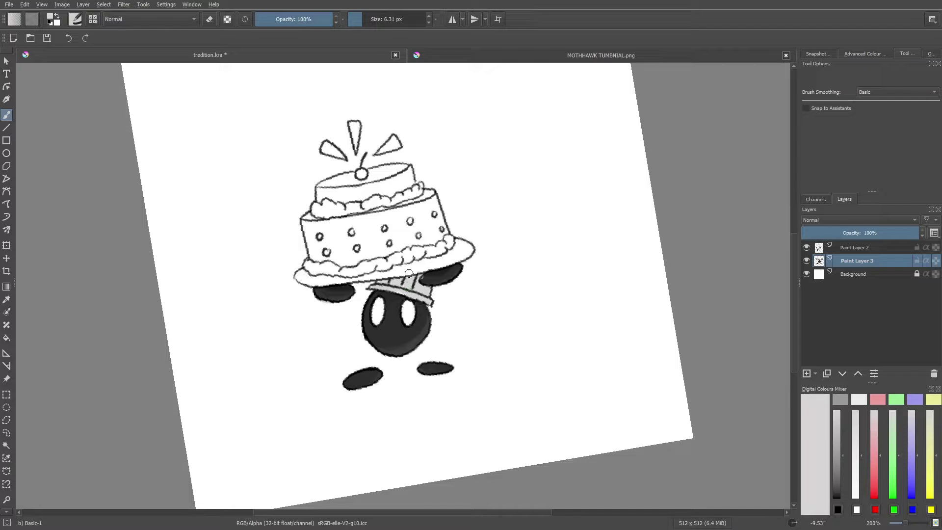
pyautogui.click(69, 38)
pyautogui.click(70, 38)
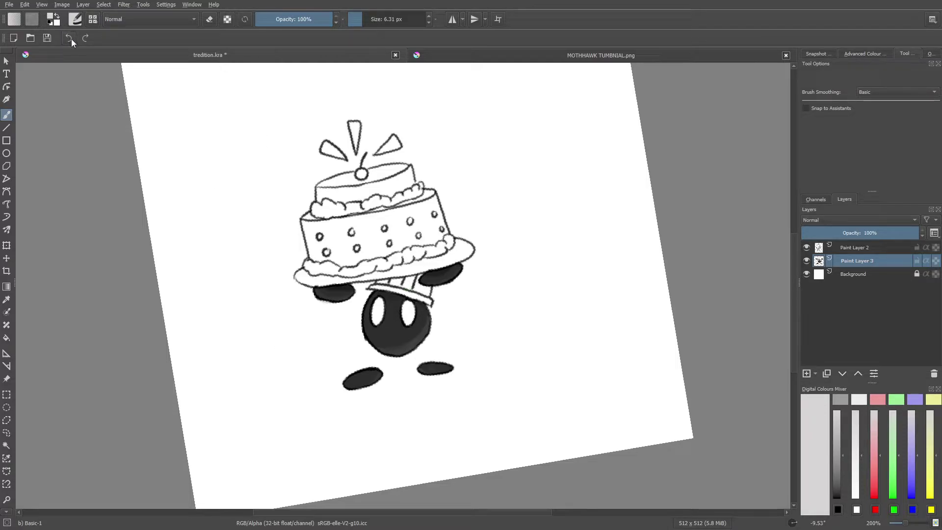
# Add a paint layer, move it beneath Paint Layer 3 and fill the pleated hat on it with light grey.
pyautogui.click(806, 373)
pyautogui.moveTo(416, 279)
pyautogui.mouseDown()
pyautogui.moveTo(413, 286)
pyautogui.moveTo(421, 281)
pyautogui.mouseUp()
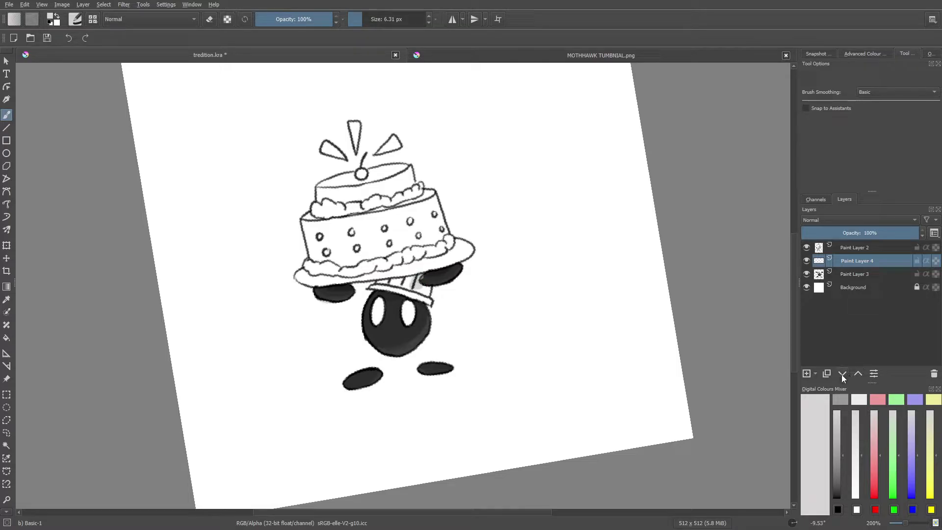
pyautogui.click(842, 373)
pyautogui.moveTo(422, 287)
pyautogui.mouseDown()
pyautogui.moveTo(425, 300)
pyautogui.moveTo(393, 288)
pyautogui.moveTo(420, 295)
pyautogui.moveTo(402, 282)
pyautogui.moveTo(374, 287)
pyautogui.moveTo(389, 279)
pyautogui.mouseUp()
# Pick a pale pink, lock the alpha of Paint Layer 4 and recolour the pleated hat with it.
pyautogui.rightClick(277, 346)
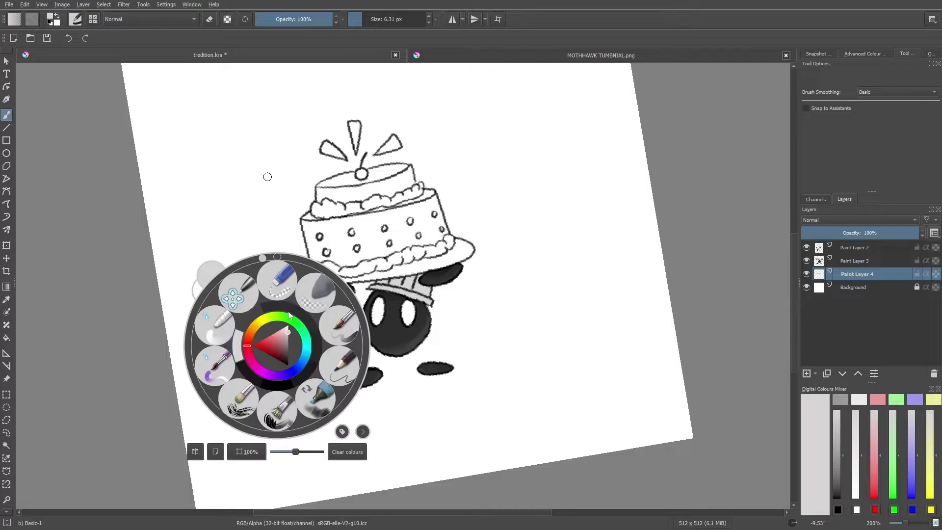
pyautogui.moveTo(288, 332); pyautogui.dragTo(285, 336)
pyautogui.rightClick(287, 284)
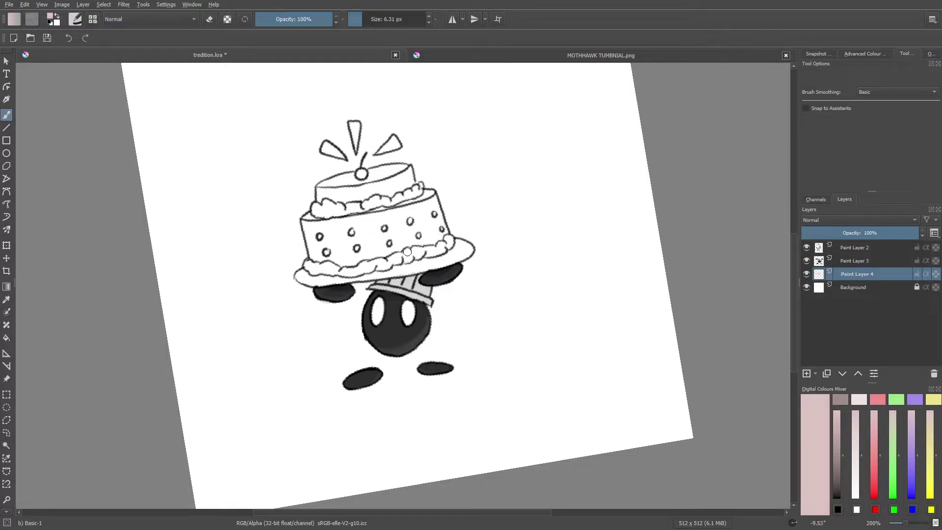
pyautogui.click(71, 20)
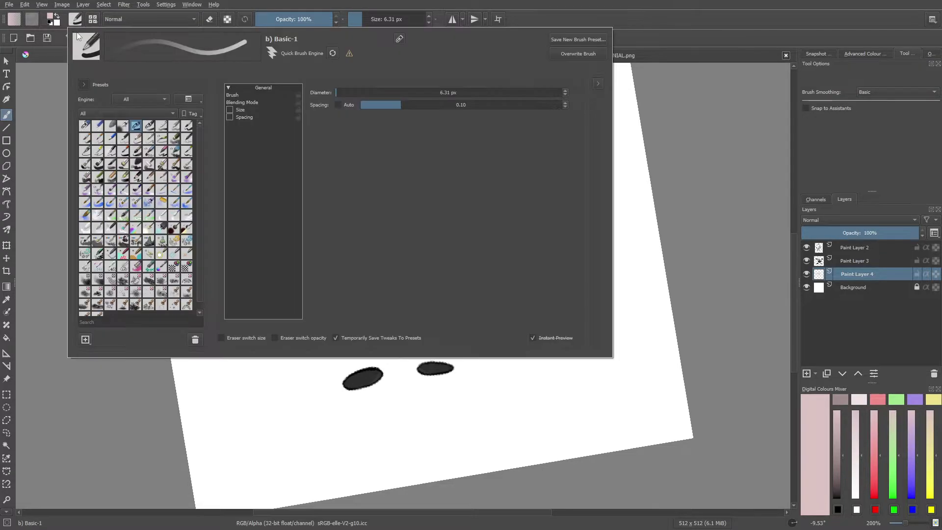
pyautogui.click(143, 128)
pyautogui.rightClick(328, 452)
pyautogui.click(328, 452)
pyautogui.click(225, 19)
pyautogui.moveTo(404, 275)
pyautogui.mouseDown()
pyautogui.moveTo(416, 281)
pyautogui.moveTo(413, 290)
pyautogui.moveTo(390, 283)
pyautogui.mouseUp()
# Pick a darker dusty pink and shade the hat's pleats and brim with the Basic-1 brush at 6.31 px.
pyautogui.click(75, 19)
pyautogui.click(132, 135)
pyautogui.rightClick(308, 380)
pyautogui.click(316, 369)
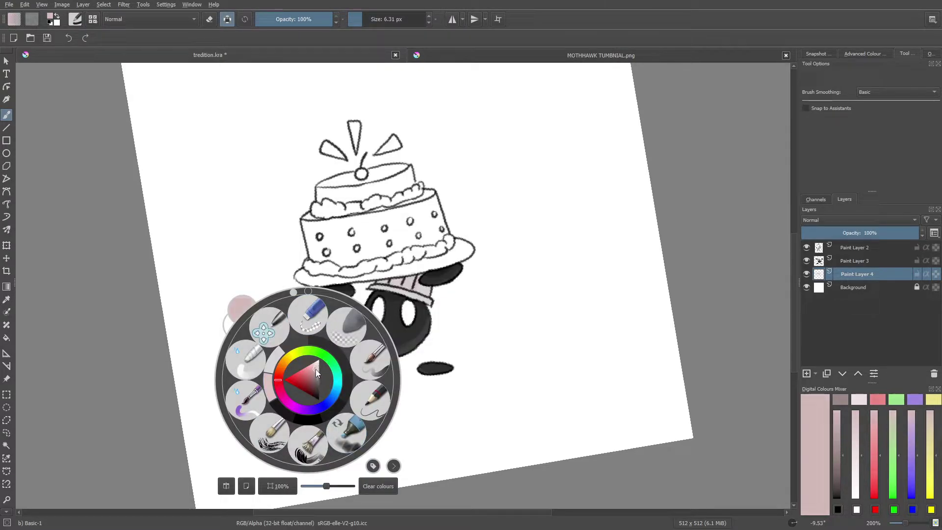
pyautogui.click(422, 217)
pyautogui.moveTo(390, 280)
pyautogui.mouseDown()
pyautogui.moveTo(417, 274)
pyautogui.moveTo(414, 289)
pyautogui.moveTo(404, 282)
pyautogui.moveTo(379, 311)
pyautogui.moveTo(407, 291)
pyautogui.moveTo(428, 305)
pyautogui.moveTo(386, 291)
pyautogui.mouseUp()
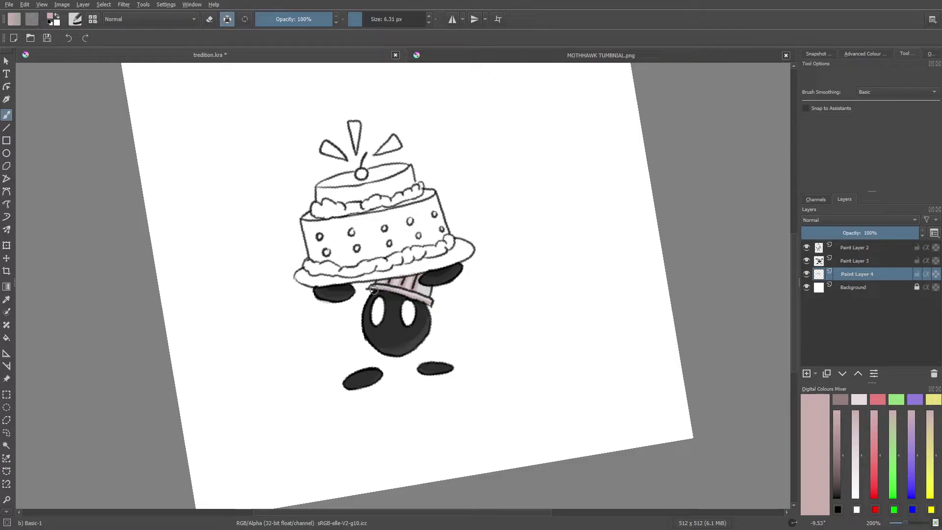
# Add very pale pink highlights to the hat, reducing the brush size to 3.15 px for the finer areas.
pyautogui.rightClick(238, 338)
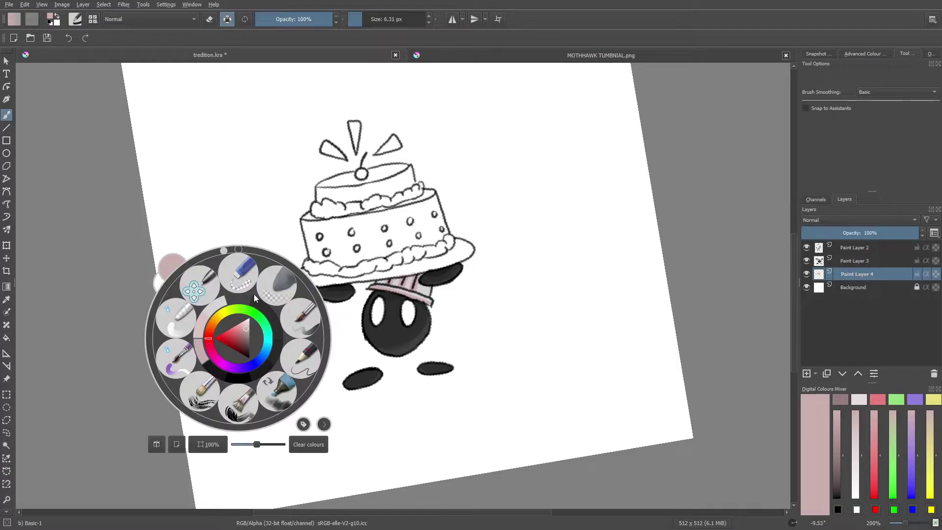
pyautogui.click(247, 328)
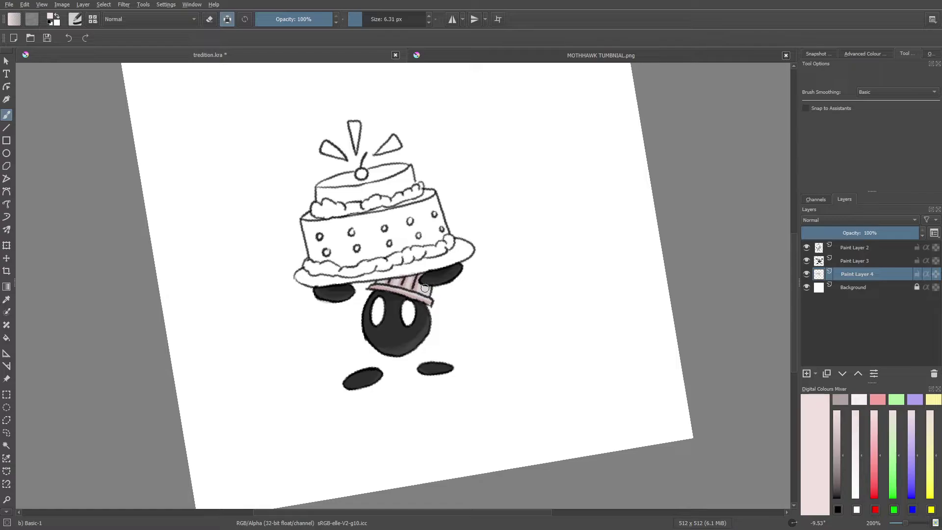
pyautogui.moveTo(381, 280); pyautogui.dragTo(392, 277)
pyautogui.moveTo(362, 19); pyautogui.dragTo(359, 19)
# Merge Paint Layer 3 with the hat's colour layer below it.
pyautogui.rightClick(848, 264)
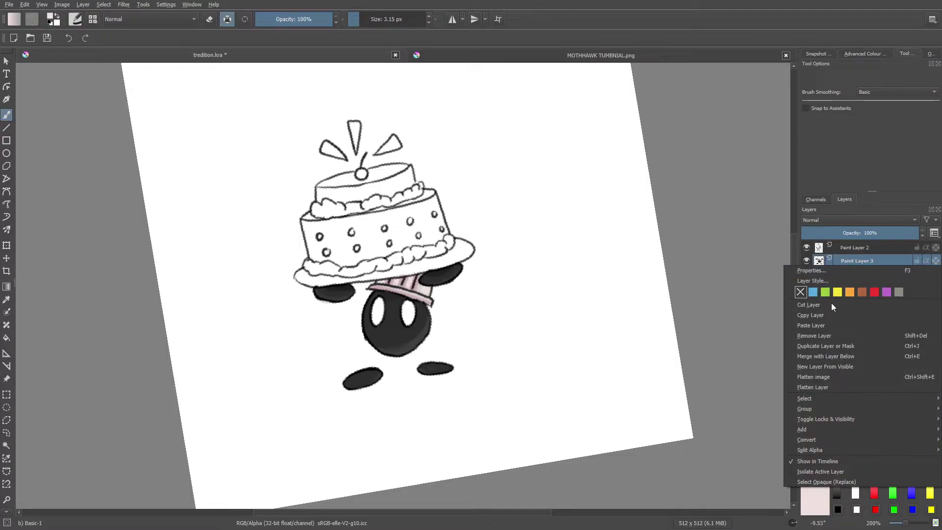
pyautogui.click(823, 356)
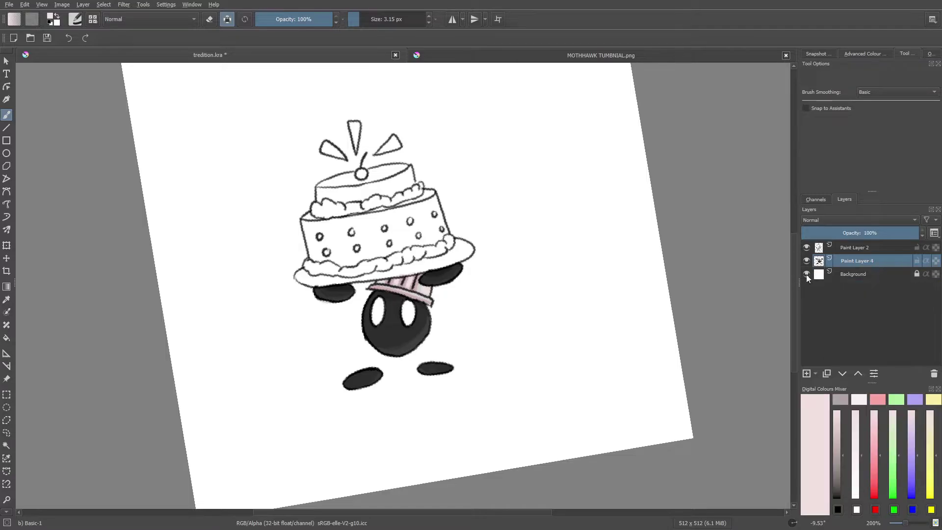
# Add a new layer above Paint Layer 4, pick a dusty pink and fill the cake tray with the Basic-1 brush.
pyautogui.click(806, 374)
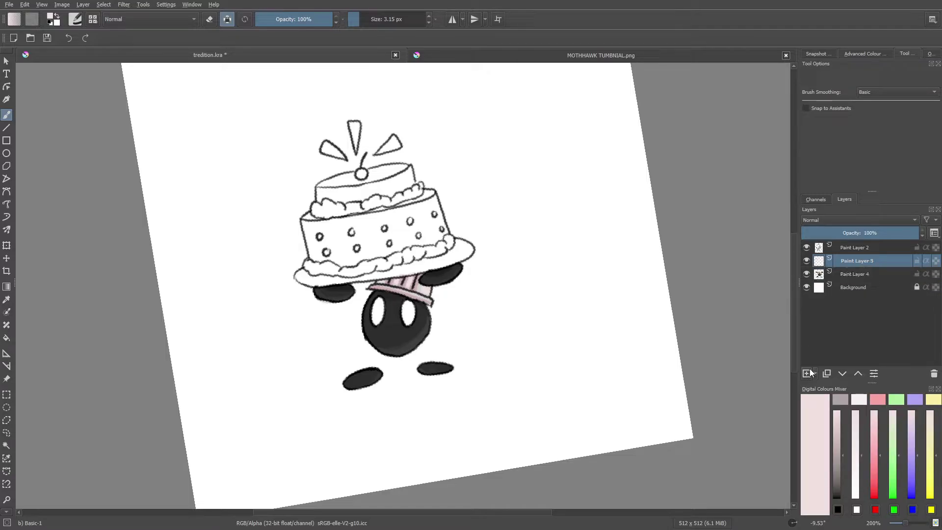
pyautogui.rightClick(358, 237)
pyautogui.moveTo(343, 254); pyautogui.dragTo(344, 263)
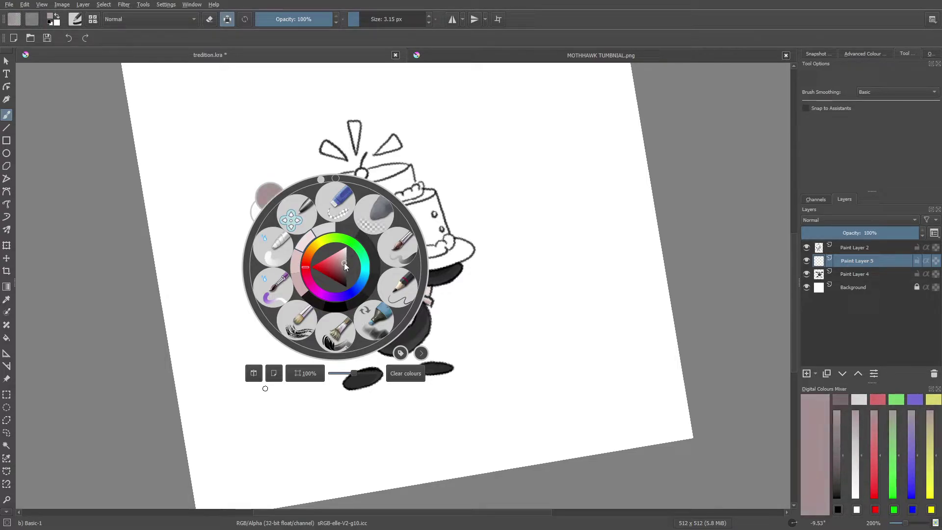
pyautogui.click(400, 184)
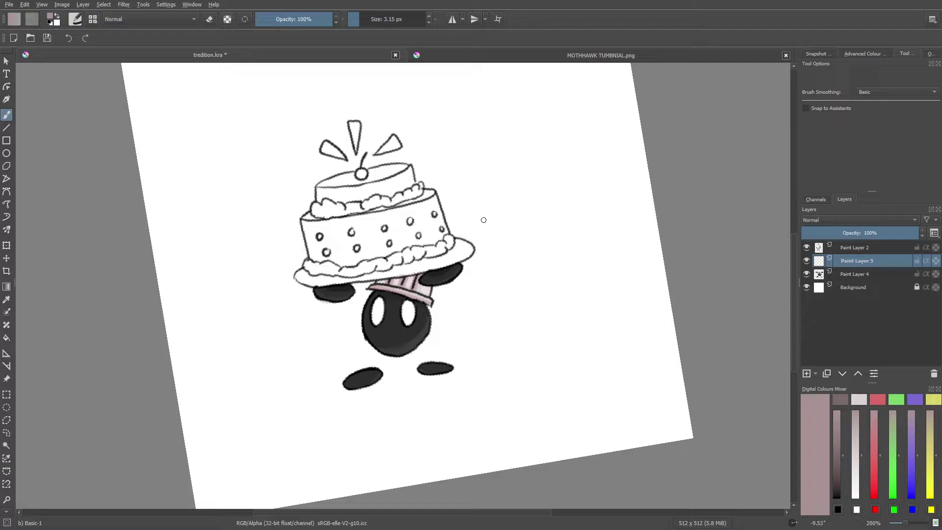
pyautogui.moveTo(453, 255)
pyautogui.mouseDown()
pyautogui.moveTo(375, 273)
pyautogui.moveTo(425, 268)
pyautogui.moveTo(313, 276)
pyautogui.moveTo(324, 284)
pyautogui.moveTo(297, 278)
pyautogui.mouseUp()
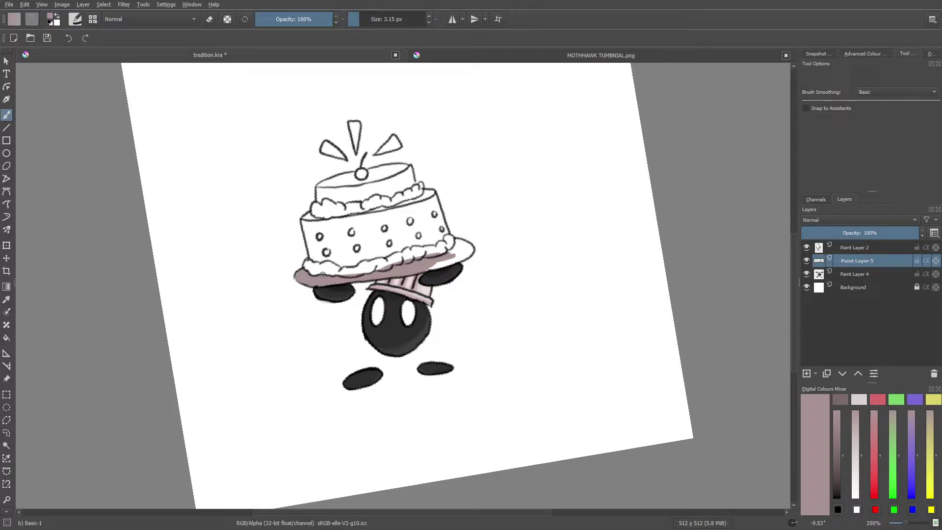
pyautogui.moveTo(424, 268)
pyautogui.mouseDown()
pyautogui.moveTo(470, 248)
pyautogui.moveTo(459, 242)
pyautogui.moveTo(457, 252)
pyautogui.moveTo(458, 242)
pyautogui.mouseUp()
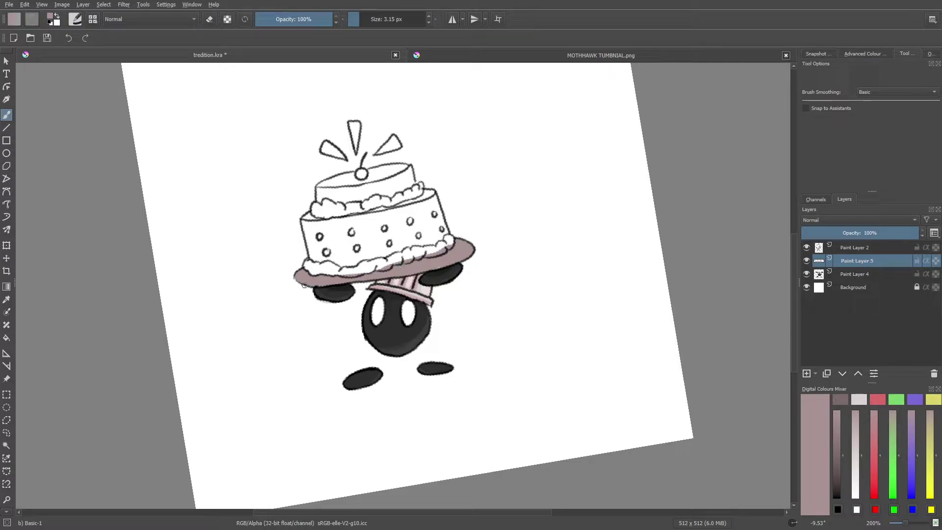
# Erase the stray pink from the lower frosting with the Eraser Circle brush and return to the Basic-1 brush.
pyautogui.press('/')
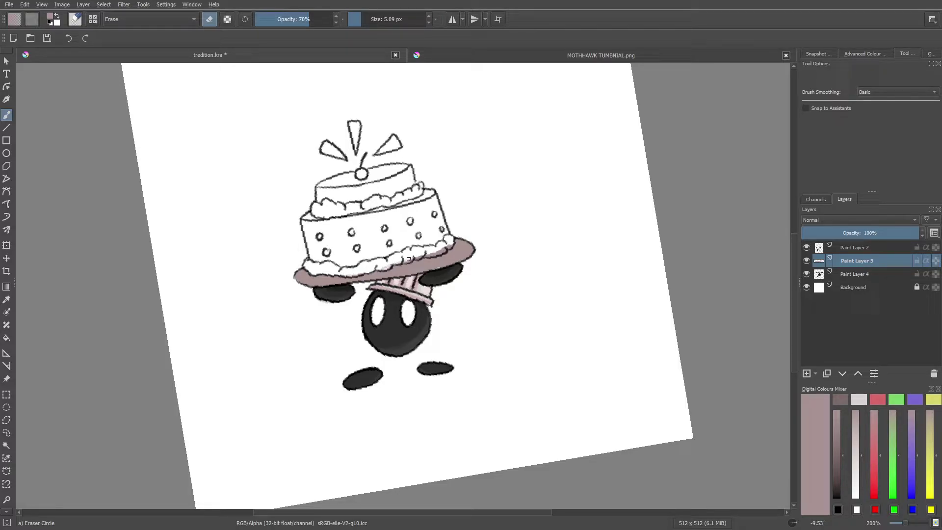
pyautogui.moveTo(431, 253); pyautogui.dragTo(444, 251)
pyautogui.press('e')
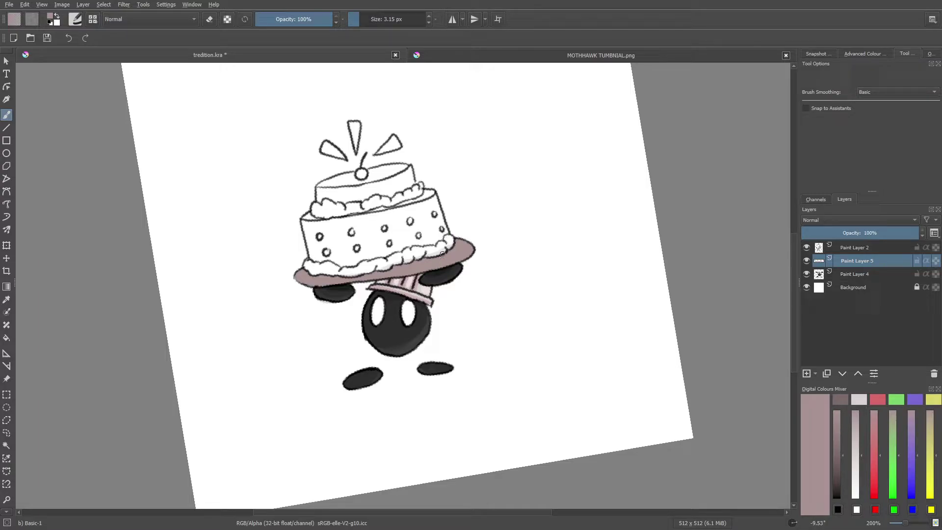
# Pick a lighter pink, turn on alpha preservation and paint highlights along the tray's rim.
pyautogui.rightClick(270, 289)
pyautogui.click(270, 285)
pyautogui.moveTo(270, 283); pyautogui.dragTo(272, 276)
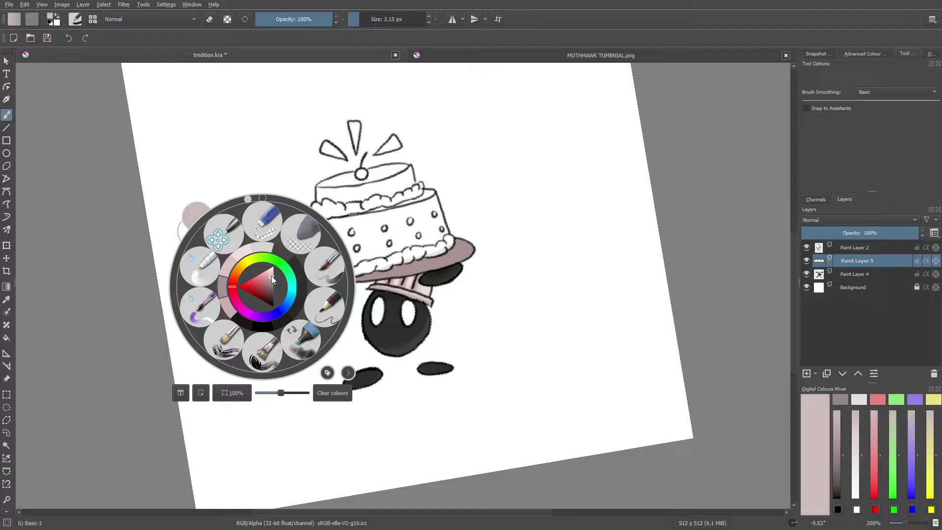
pyautogui.rightClick(272, 276)
pyautogui.click(226, 19)
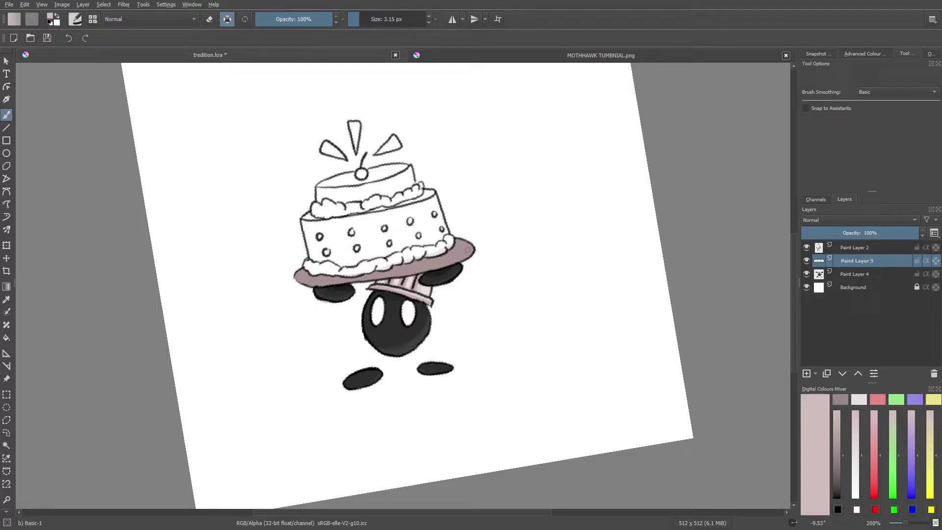
pyautogui.moveTo(469, 246)
pyautogui.mouseDown()
pyautogui.moveTo(412, 274)
pyautogui.moveTo(292, 279)
pyautogui.moveTo(320, 284)
pyautogui.mouseUp()
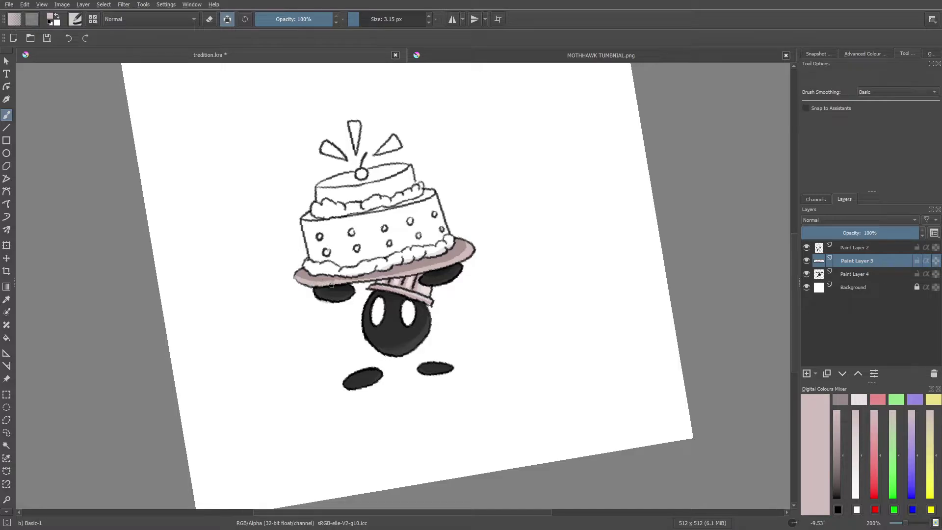
# Pick a darker dusty pink and shade the tray beneath the lower frosting.
pyautogui.rightClick(304, 305)
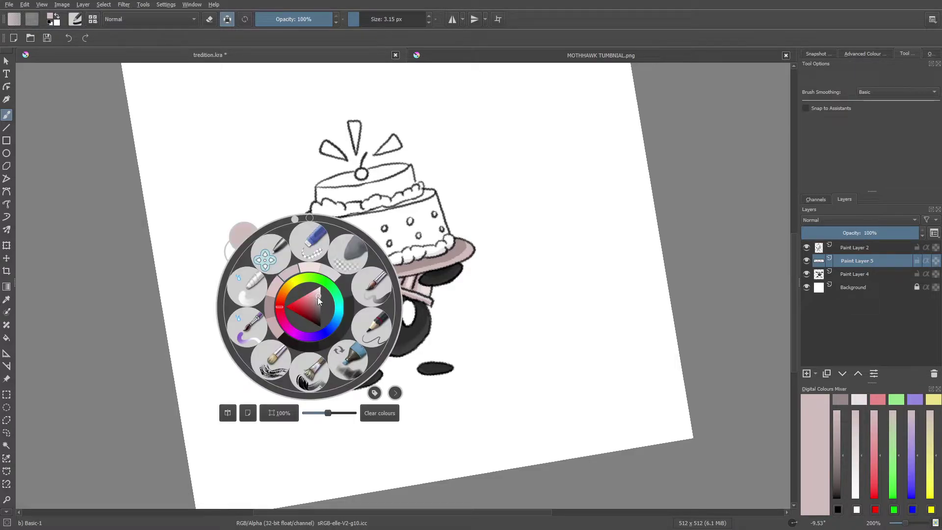
pyautogui.click(317, 302)
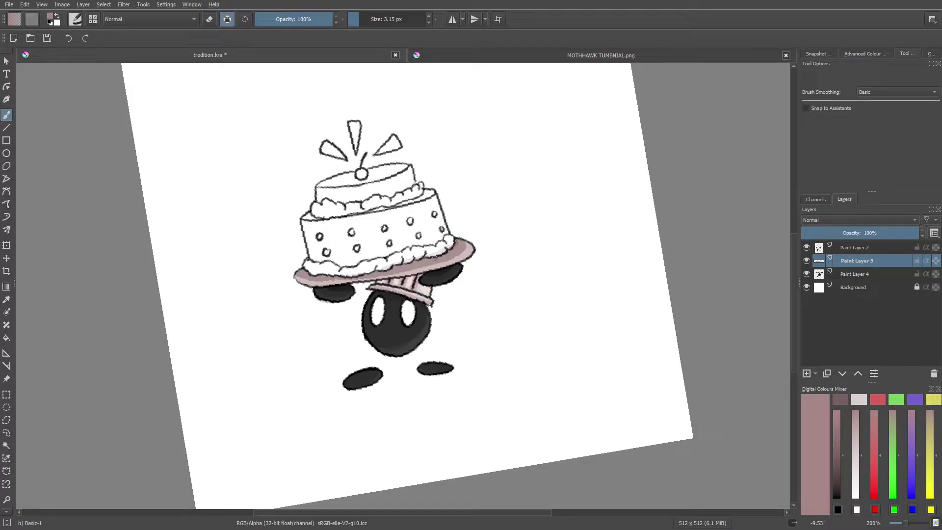
pyautogui.rightClick(432, 253)
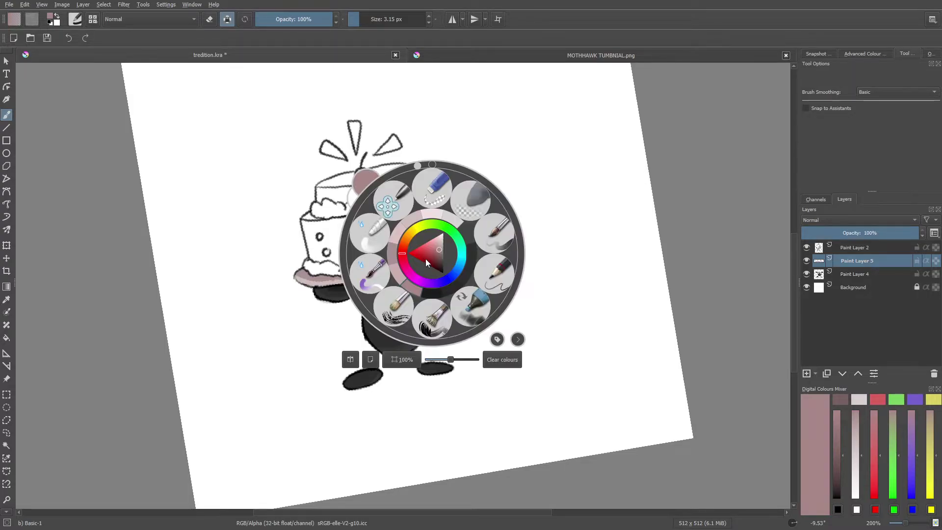
pyautogui.rightClick(445, 240)
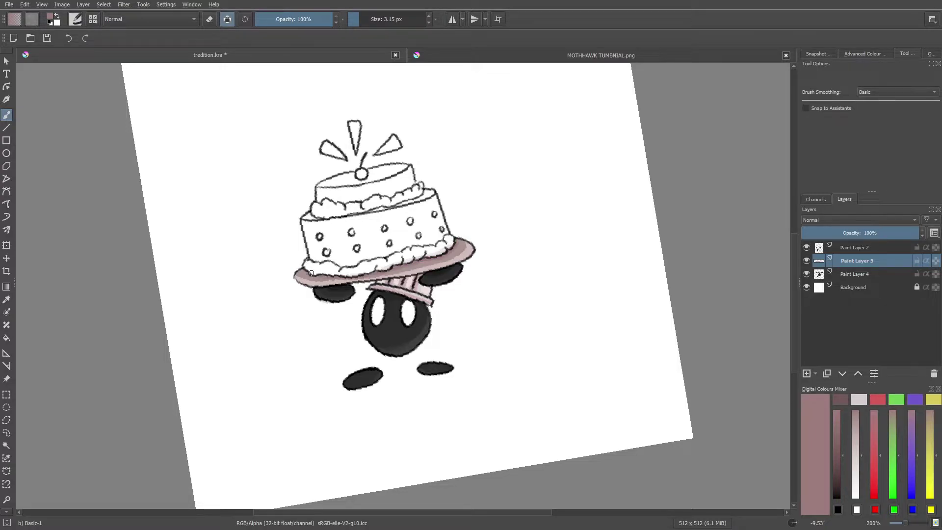
pyautogui.moveTo(338, 280); pyautogui.dragTo(372, 274)
# Sample the tray's midtone pink from the canvas and soften the transitions between its highlights and shadows.
pyautogui.rightClick(212, 345)
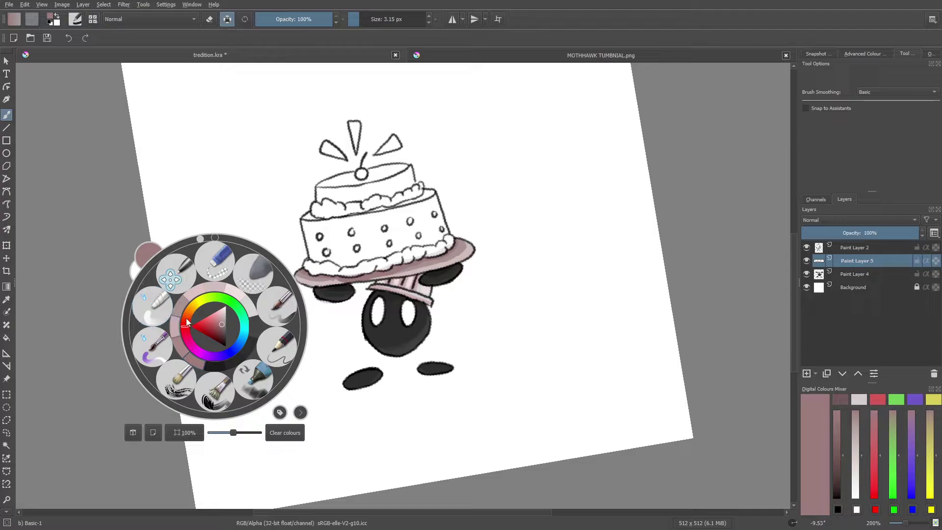
pyautogui.click(64, 263)
pyautogui.click(7, 300)
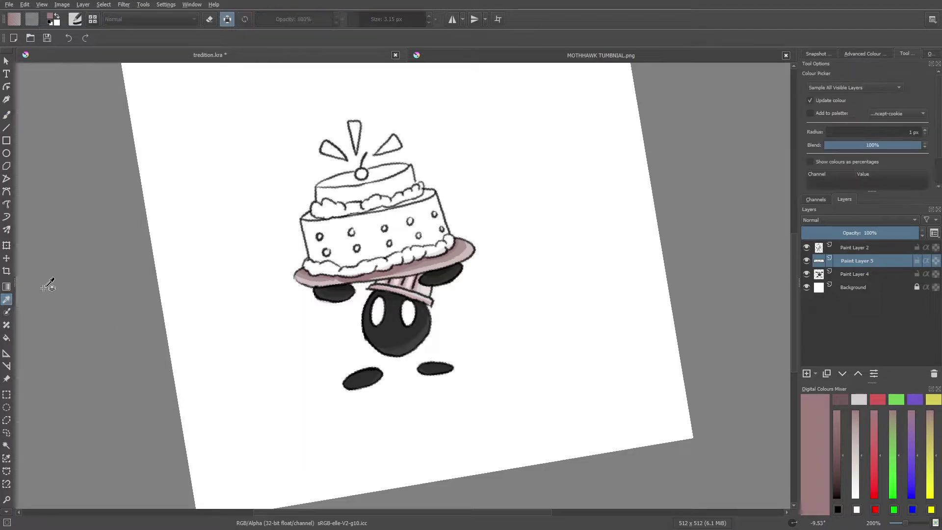
pyautogui.click(451, 254)
pyautogui.press('b')
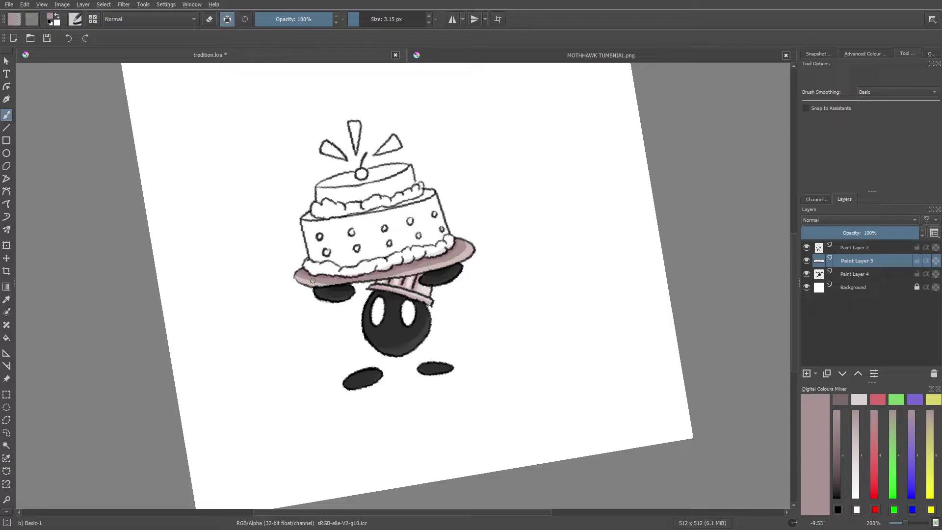
pyautogui.click(200, 216)
# Pick a tan colour, add a new layer above Paint Layer 5 and turn off alpha preservation.
pyautogui.rightClick(163, 330)
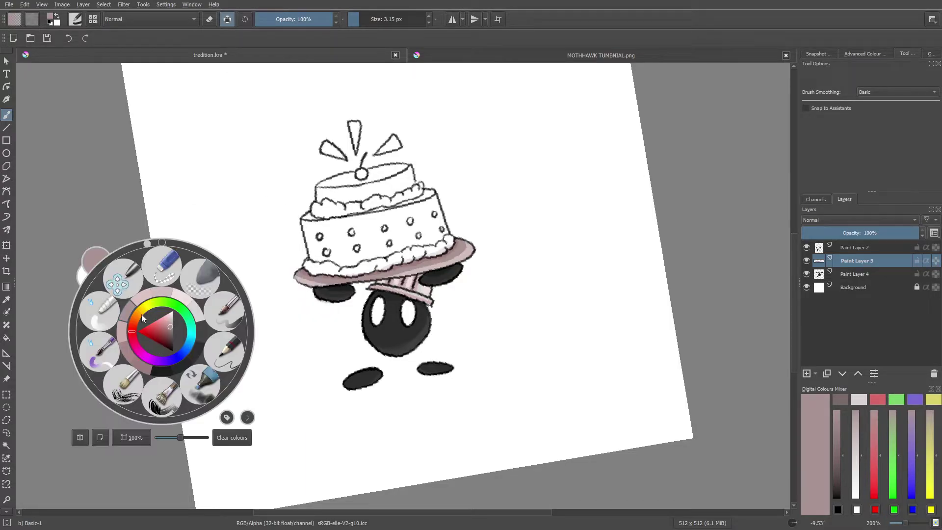
pyautogui.moveTo(170, 334); pyautogui.dragTo(169, 329)
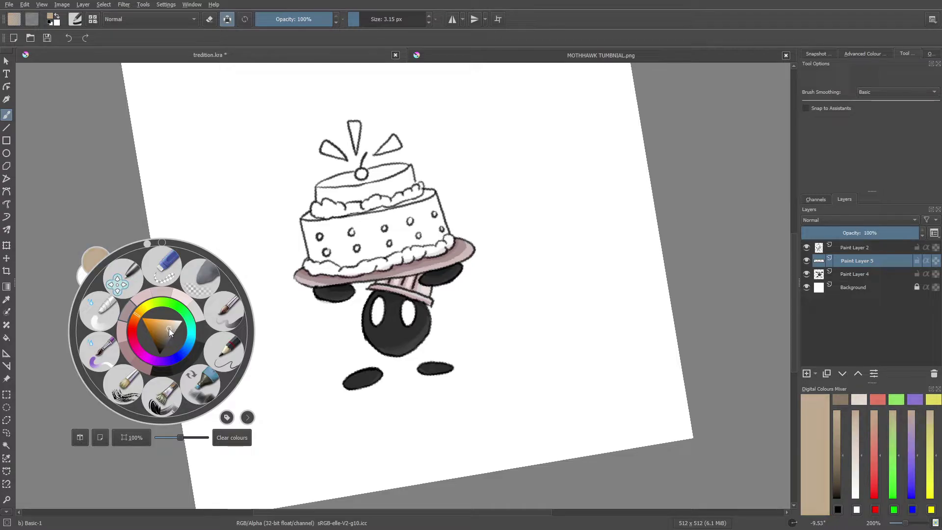
pyautogui.click(427, 307)
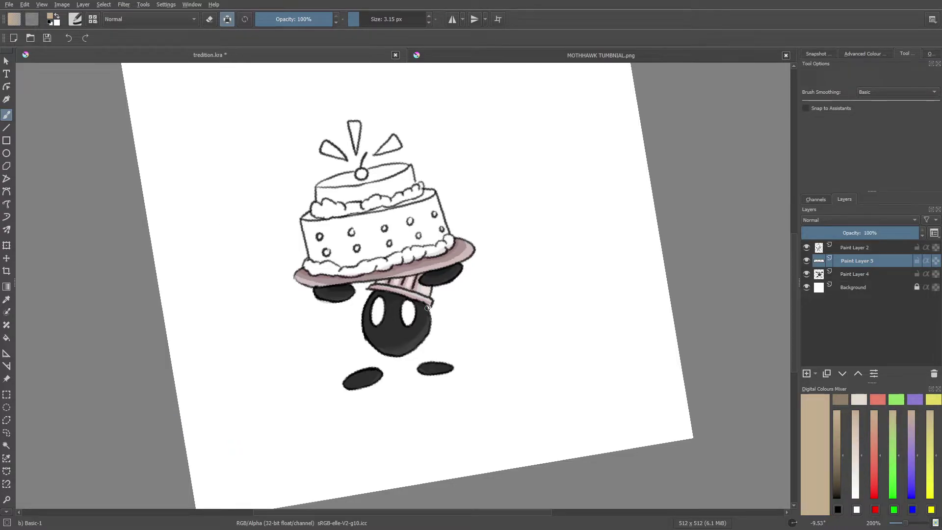
pyautogui.click(807, 374)
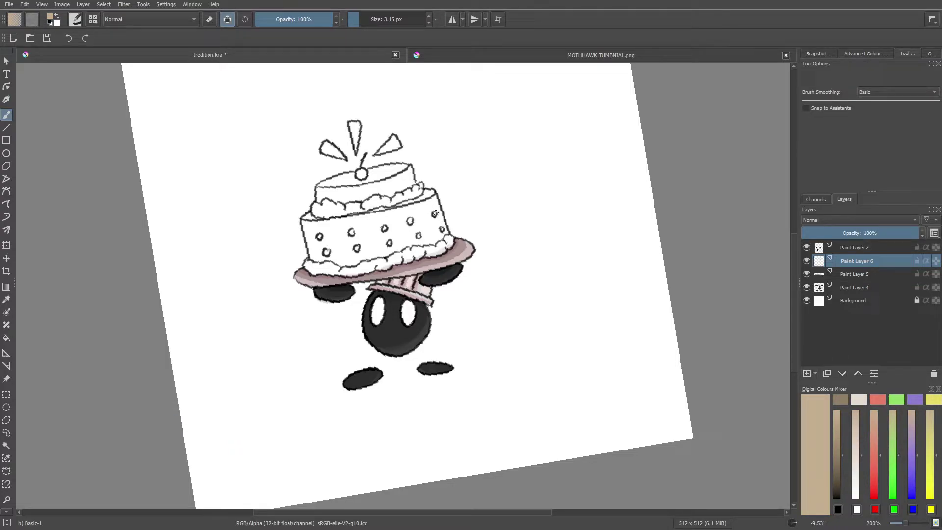
pyautogui.click(225, 21)
# Fill the cake's bottom tier with tan using the Basic-1 brush at 3.15 px, leaving the frosting white.
pyautogui.moveTo(434, 217)
pyautogui.mouseDown()
pyautogui.moveTo(442, 230)
pyautogui.moveTo(435, 203)
pyautogui.moveTo(417, 209)
pyautogui.mouseUp()
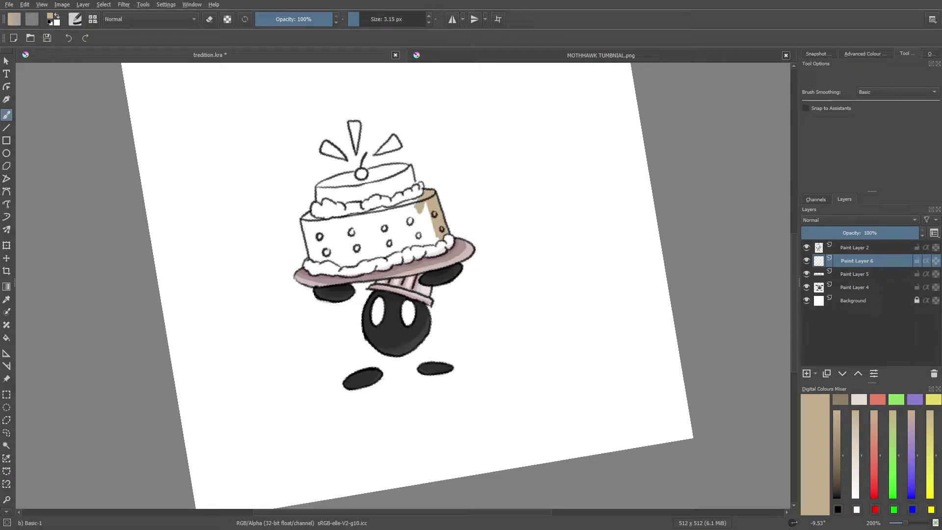
pyautogui.rightClick(288, 291)
pyautogui.click(227, 153)
pyautogui.moveTo(412, 200)
pyautogui.mouseDown()
pyautogui.moveTo(369, 226)
pyautogui.moveTo(432, 208)
pyautogui.moveTo(390, 237)
pyautogui.moveTo(438, 223)
pyautogui.moveTo(403, 242)
pyautogui.moveTo(429, 241)
pyautogui.mouseUp()
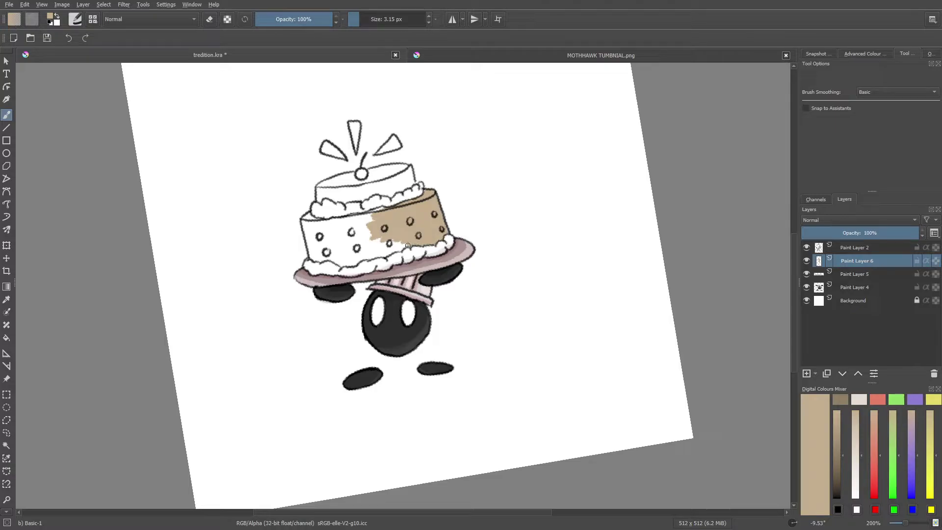
pyautogui.moveTo(401, 247)
pyautogui.mouseDown()
pyautogui.moveTo(360, 248)
pyautogui.moveTo(394, 237)
pyautogui.moveTo(370, 248)
pyautogui.moveTo(397, 248)
pyautogui.moveTo(352, 264)
pyautogui.moveTo(318, 259)
pyautogui.moveTo(351, 254)
pyautogui.moveTo(333, 252)
pyautogui.moveTo(378, 232)
pyautogui.moveTo(331, 243)
pyautogui.moveTo(385, 219)
pyautogui.moveTo(361, 208)
pyautogui.moveTo(364, 216)
pyautogui.moveTo(382, 209)
pyautogui.moveTo(323, 229)
pyautogui.moveTo(357, 219)
pyautogui.moveTo(325, 220)
pyautogui.mouseUp()
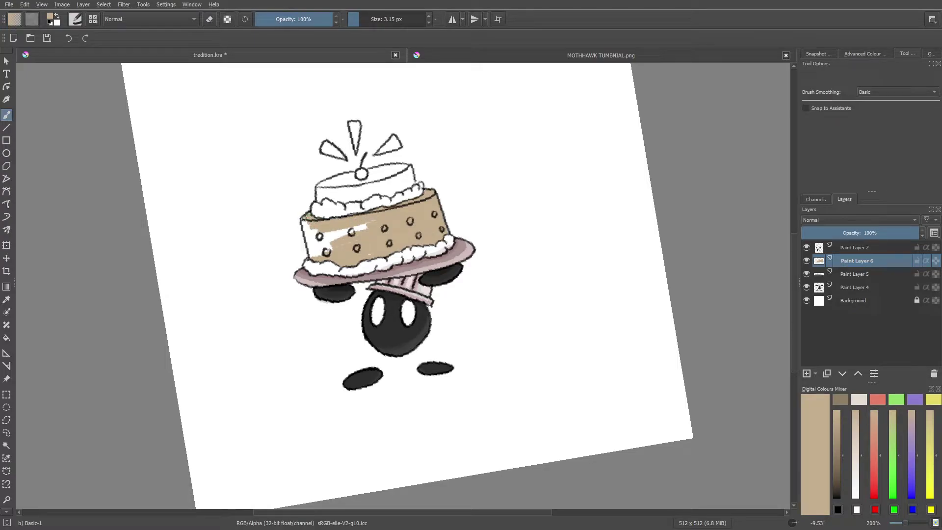
pyautogui.moveTo(307, 216)
pyautogui.mouseDown()
pyautogui.moveTo(309, 262)
pyautogui.moveTo(323, 225)
pyautogui.mouseUp()
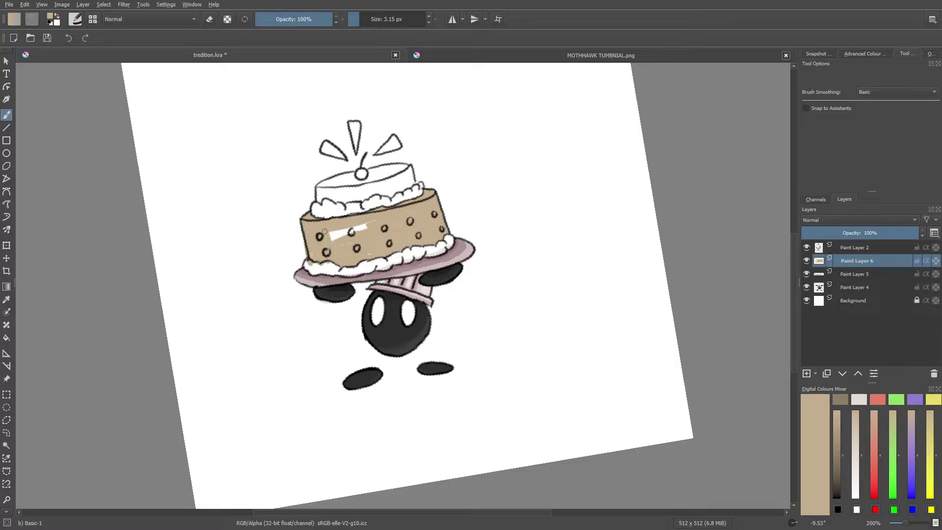
pyautogui.moveTo(350, 229); pyautogui.dragTo(360, 223)
# Fill the cake's top tier with the same tan and clean up the spill-over with the Eraser Circle brush.
pyautogui.moveTo(380, 179)
pyautogui.mouseDown()
pyautogui.moveTo(334, 185)
pyautogui.moveTo(357, 181)
pyautogui.moveTo(350, 173)
pyautogui.moveTo(315, 196)
pyautogui.moveTo(362, 199)
pyautogui.moveTo(350, 197)
pyautogui.moveTo(367, 188)
pyautogui.moveTo(329, 193)
pyautogui.moveTo(352, 197)
pyautogui.moveTo(359, 191)
pyautogui.moveTo(340, 188)
pyautogui.moveTo(346, 179)
pyautogui.moveTo(403, 169)
pyautogui.moveTo(375, 173)
pyautogui.moveTo(374, 192)
pyautogui.mouseUp()
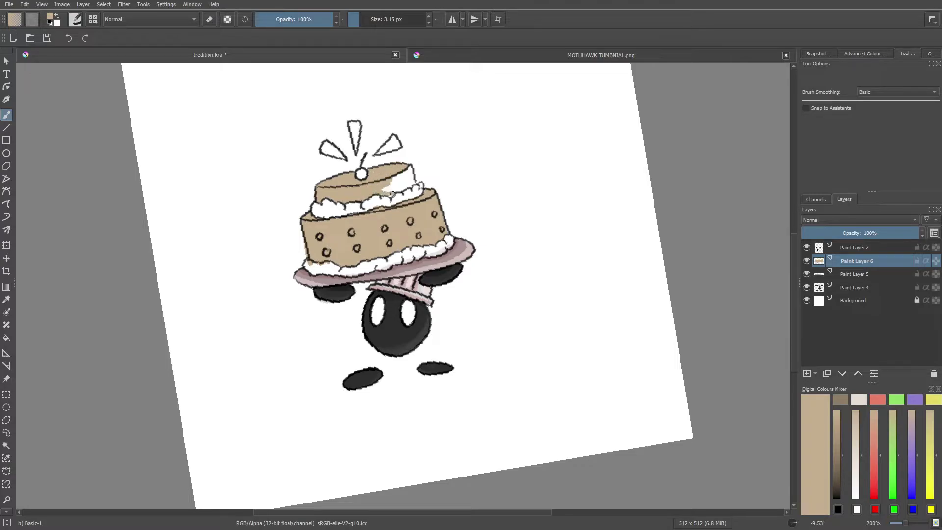
pyautogui.moveTo(410, 184)
pyautogui.mouseDown()
pyautogui.moveTo(412, 175)
pyautogui.moveTo(394, 181)
pyautogui.moveTo(404, 180)
pyautogui.mouseUp()
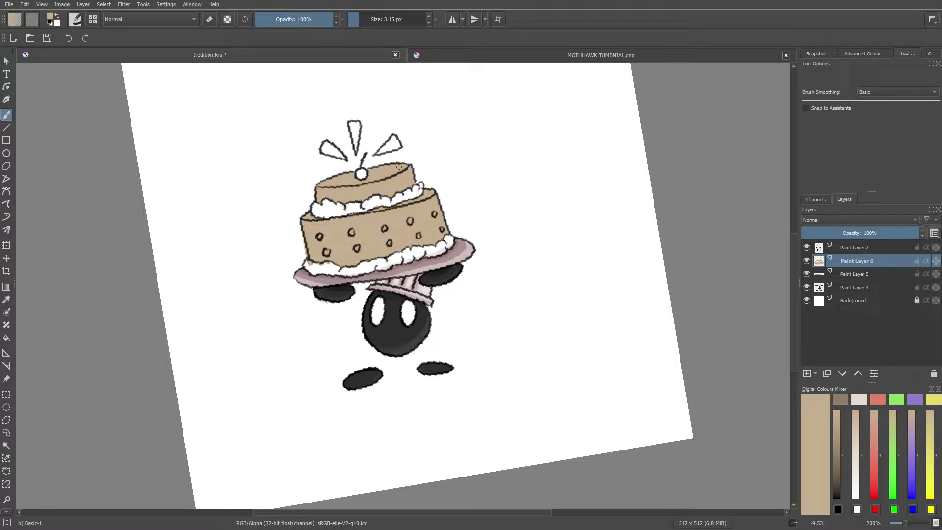
pyautogui.press('/')
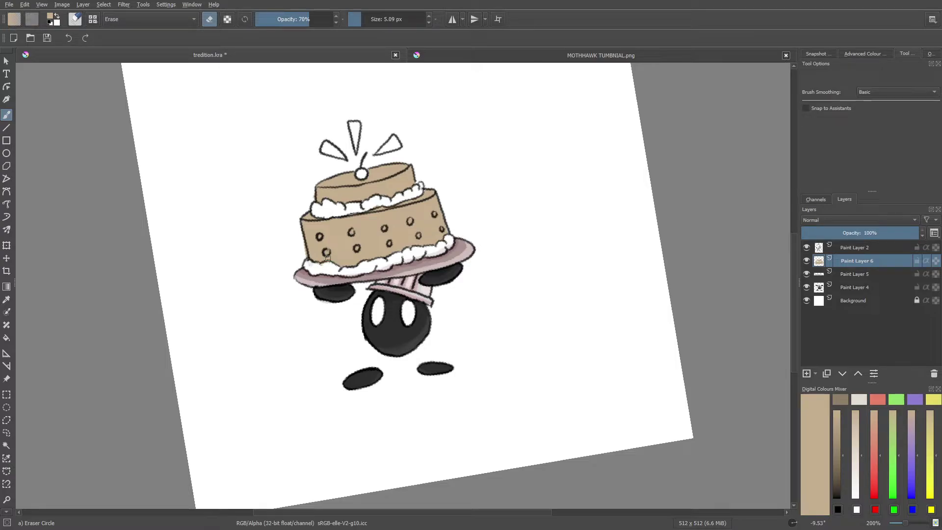
pyautogui.press('e')
# Pick a light cream, turn on alpha preservation and paint highlight patches across the bottom tier's side.
pyautogui.rightClick(383, 234)
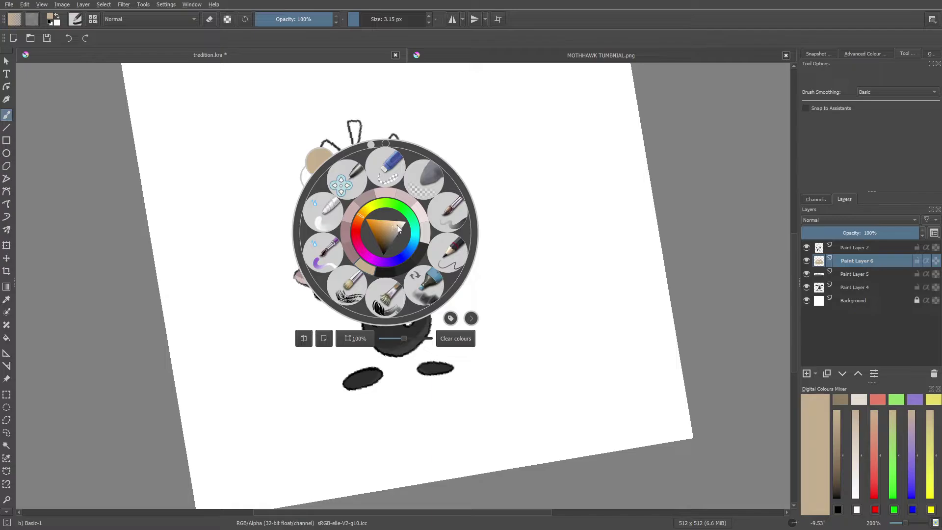
pyautogui.click(397, 225)
pyautogui.click(225, 63)
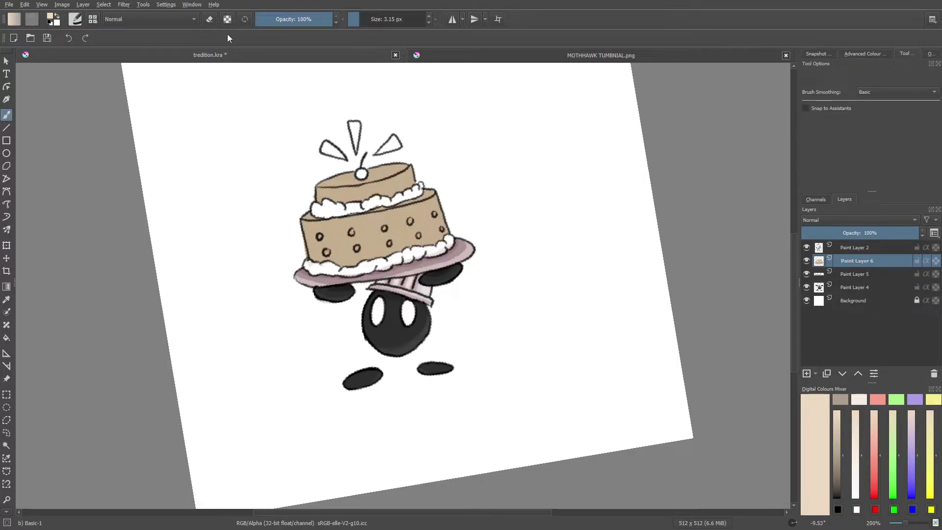
pyautogui.click(229, 20)
pyautogui.moveTo(320, 229)
pyautogui.mouseDown()
pyautogui.moveTo(348, 249)
pyautogui.moveTo(358, 227)
pyautogui.moveTo(372, 234)
pyautogui.moveTo(345, 254)
pyautogui.moveTo(362, 254)
pyautogui.moveTo(403, 217)
pyautogui.moveTo(396, 223)
pyautogui.moveTo(412, 244)
pyautogui.mouseUp()
pyautogui.moveTo(430, 213)
pyautogui.mouseDown()
pyautogui.moveTo(439, 234)
pyautogui.moveTo(442, 226)
pyautogui.mouseUp()
# Blend the cream highlights into the bottom tier with the Blender Basic brush at 30.41 px.
pyautogui.rightClick(270, 276)
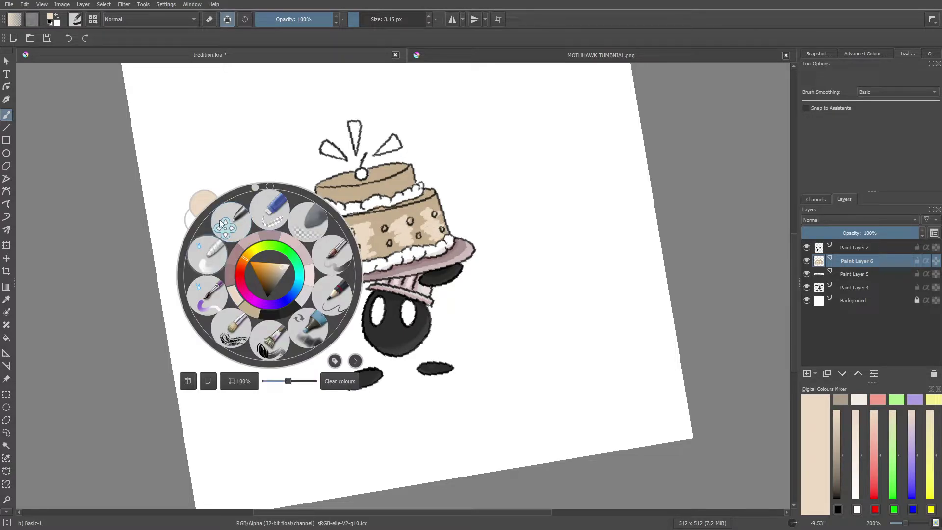
pyautogui.click(211, 256)
pyautogui.click(371, 19)
pyautogui.moveTo(432, 228)
pyautogui.mouseDown()
pyautogui.moveTo(322, 179)
pyautogui.moveTo(414, 223)
pyautogui.moveTo(414, 247)
pyautogui.moveTo(397, 224)
pyautogui.moveTo(398, 251)
pyautogui.moveTo(389, 220)
pyautogui.moveTo(411, 240)
pyautogui.moveTo(354, 241)
pyautogui.moveTo(367, 233)
pyautogui.moveTo(374, 251)
pyautogui.moveTo(364, 228)
pyautogui.moveTo(365, 258)
pyautogui.moveTo(350, 230)
pyautogui.moveTo(354, 259)
pyautogui.moveTo(335, 243)
pyautogui.moveTo(332, 250)
pyautogui.moveTo(322, 221)
pyautogui.moveTo(325, 254)
pyautogui.moveTo(312, 223)
pyautogui.moveTo(312, 245)
pyautogui.moveTo(341, 234)
pyautogui.moveTo(344, 221)
pyautogui.moveTo(368, 227)
pyautogui.moveTo(369, 214)
pyautogui.moveTo(409, 219)
pyautogui.moveTo(406, 194)
pyautogui.moveTo(342, 250)
pyautogui.moveTo(307, 224)
pyautogui.moveTo(307, 283)
pyautogui.moveTo(311, 246)
pyautogui.mouseUp()
pyautogui.rightClick(434, 209)
pyautogui.click(273, 176)
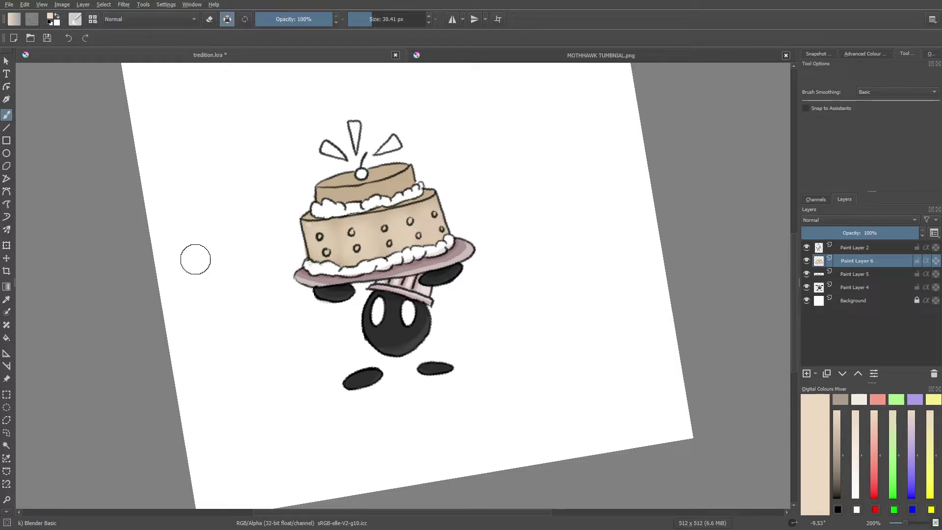
# Pick a darker tan and shade the lower edge of the bottom tier with the Basic-2 Opacity brush at 10.16 px.
pyautogui.rightClick(202, 222)
pyautogui.moveTo(211, 221); pyautogui.dragTo(209, 222)
pyautogui.click(122, 128)
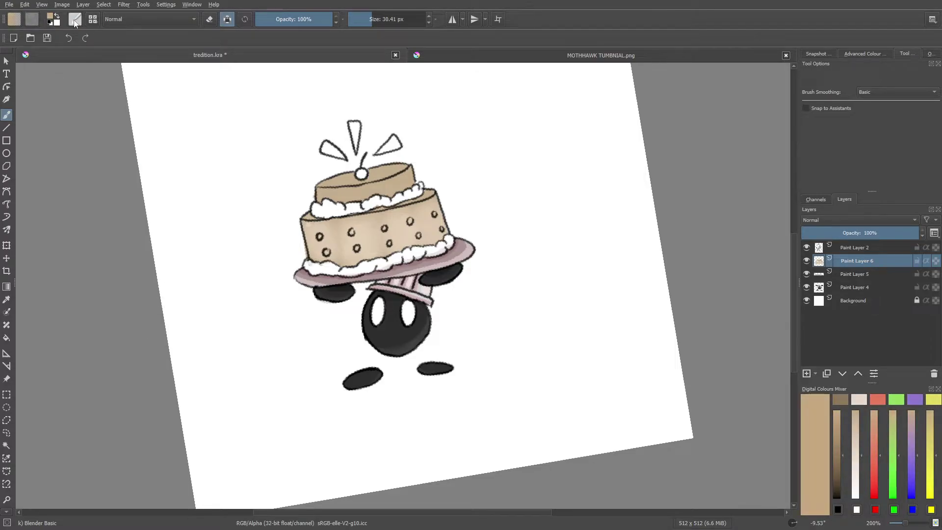
pyautogui.click(74, 19)
pyautogui.click(148, 138)
pyautogui.rightClick(233, 380)
pyautogui.click(329, 332)
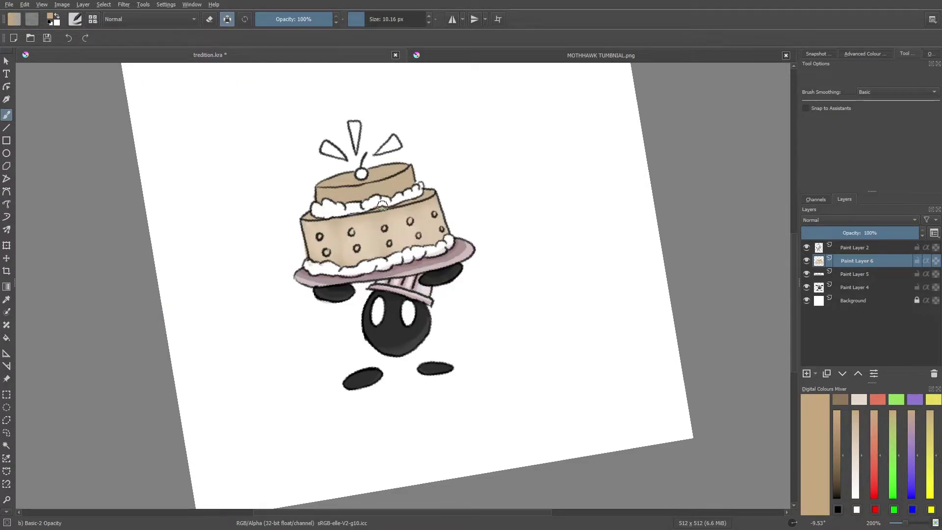
pyautogui.moveTo(318, 263)
pyautogui.mouseDown()
pyautogui.moveTo(395, 256)
pyautogui.moveTo(411, 237)
pyautogui.moveTo(397, 250)
pyautogui.moveTo(419, 243)
pyautogui.mouseUp()
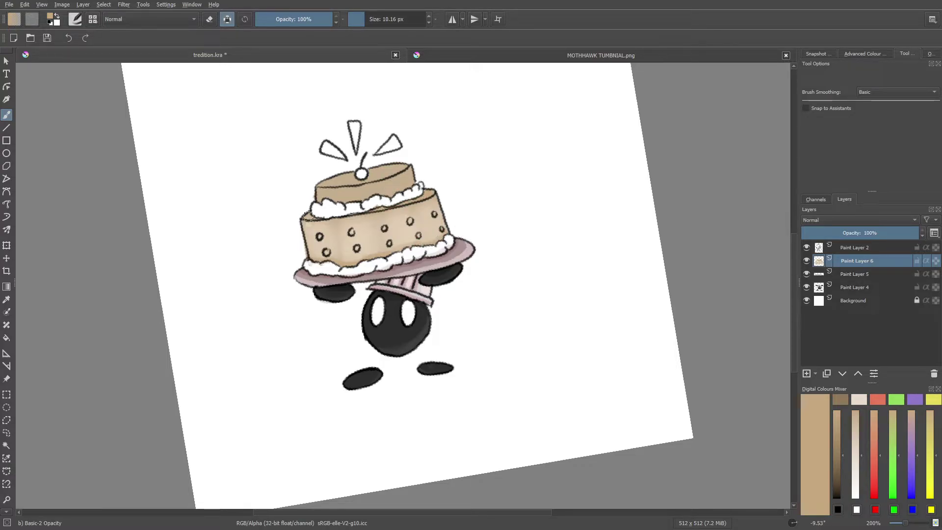
# Blend the dark shading into the bottom tier with the Blender Basic brush, reducing its size to 8.47 px.
pyautogui.rightClick(261, 286)
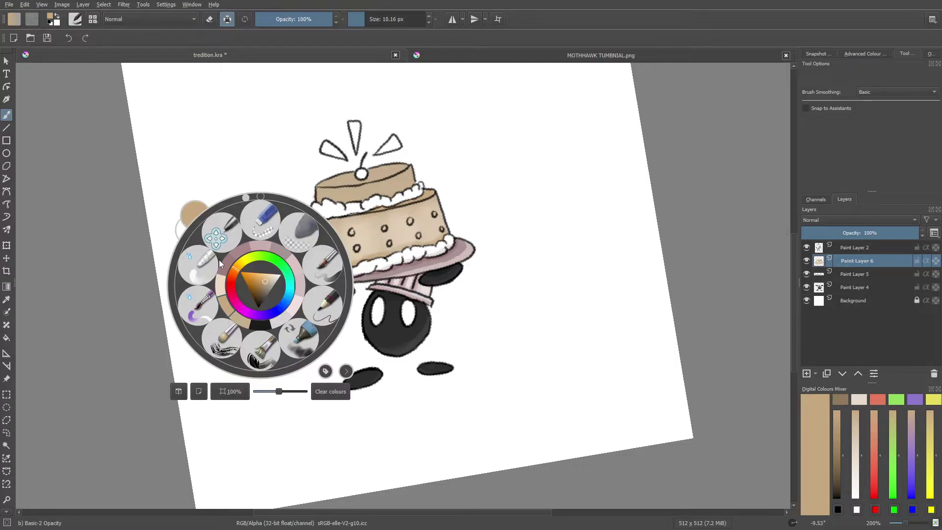
pyautogui.click(196, 266)
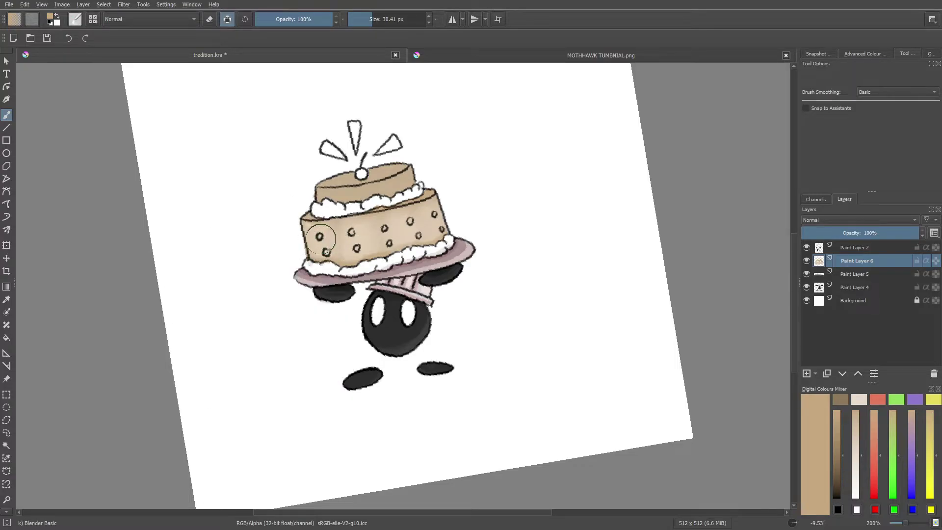
pyautogui.click(364, 19)
# Shade the cake's top tier with darker tan tones using the Basic-2 Opacity brush at 10.16 px.
pyautogui.click(74, 20)
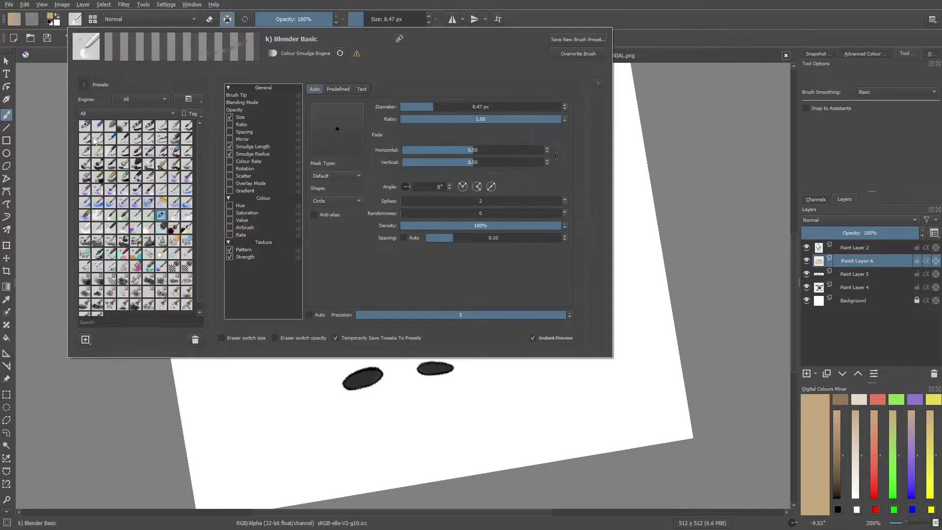
pyautogui.click(149, 127)
pyautogui.rightClick(238, 379)
pyautogui.click(179, 360)
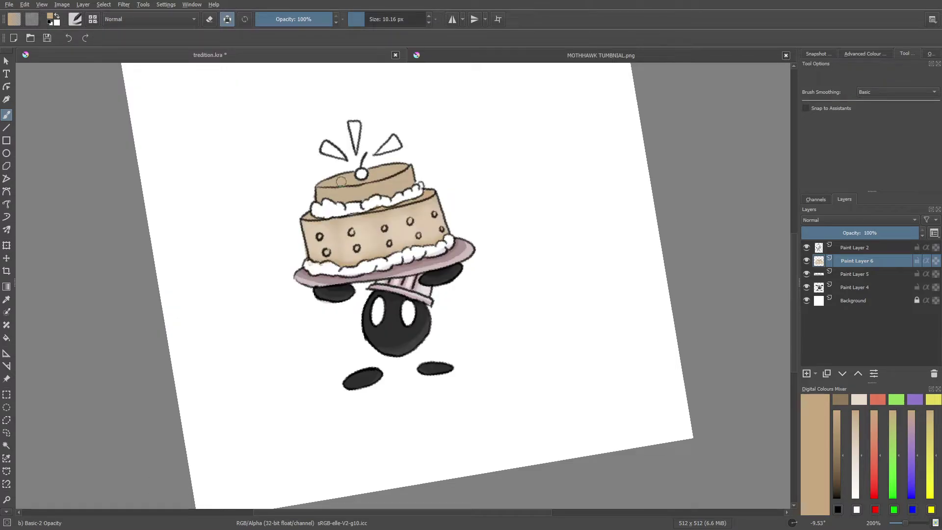
pyautogui.moveTo(319, 201); pyautogui.dragTo(414, 184)
pyautogui.rightClick(337, 181)
pyautogui.moveTo(341, 177); pyautogui.dragTo(340, 182)
pyautogui.rightClick(340, 182)
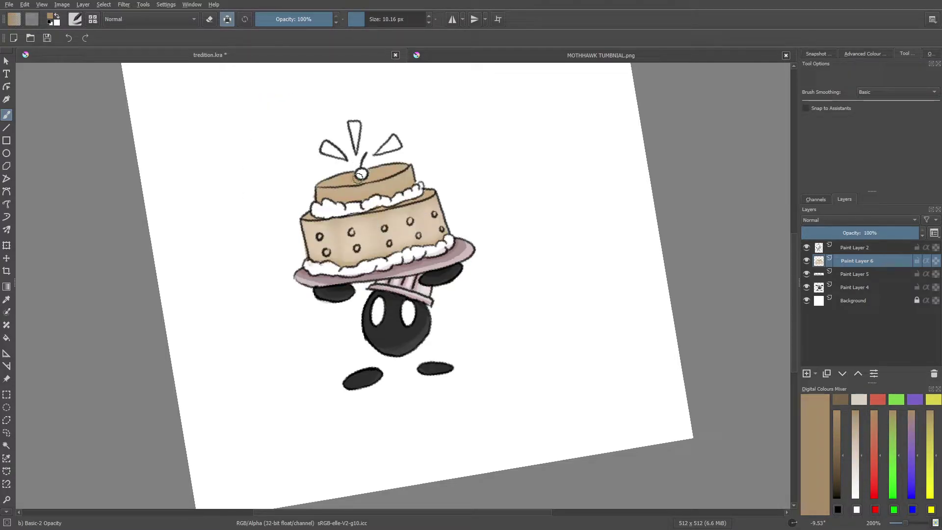
# Blend the top tier's dark shading with the Blender Basic brush at 8.47 px.
pyautogui.rightClick(283, 190)
pyautogui.click(228, 162)
pyautogui.rightClick(218, 173)
pyautogui.click(188, 130)
# Paint light beige highlights on the top tier's side with Basic-2 Opacity at 10.16 px and blend them with Blender Basic.
pyautogui.rightClick(281, 277)
pyautogui.click(291, 271)
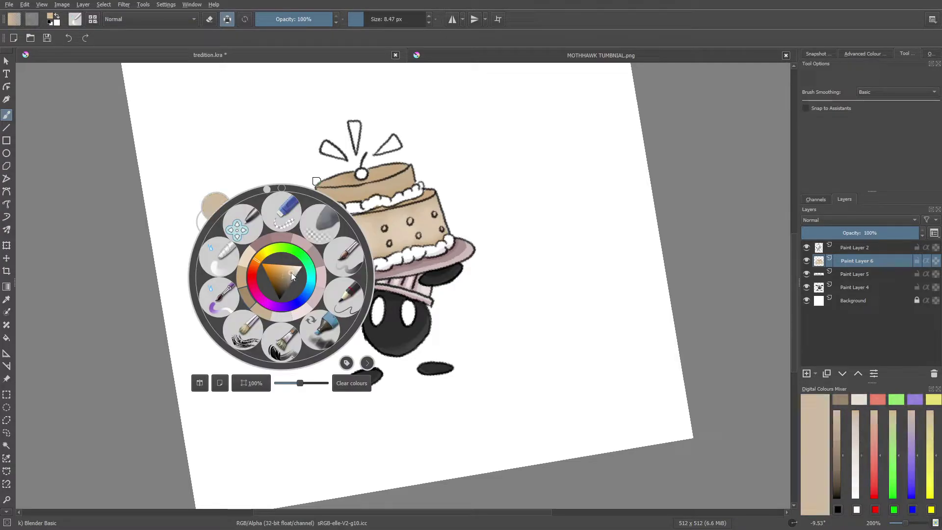
pyautogui.click(75, 19)
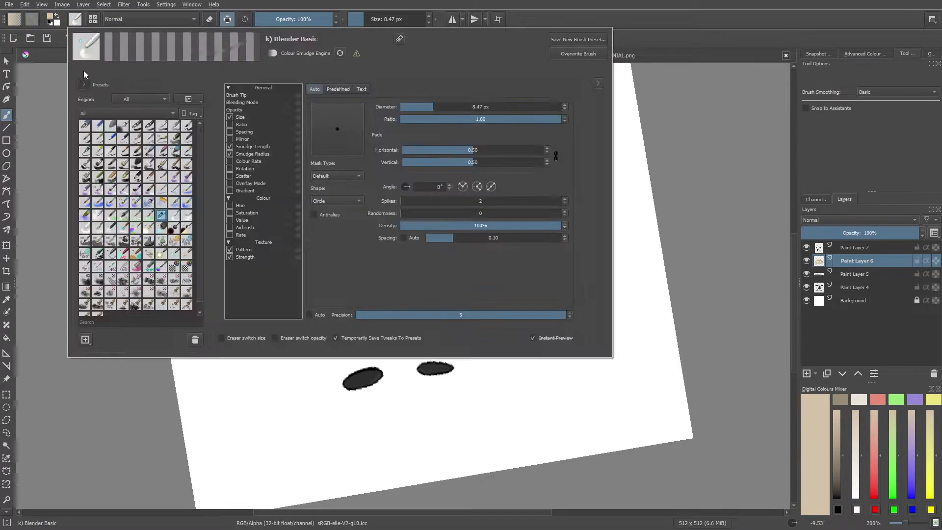
pyautogui.click(149, 125)
pyautogui.rightClick(410, 461)
pyautogui.rightClick(411, 460)
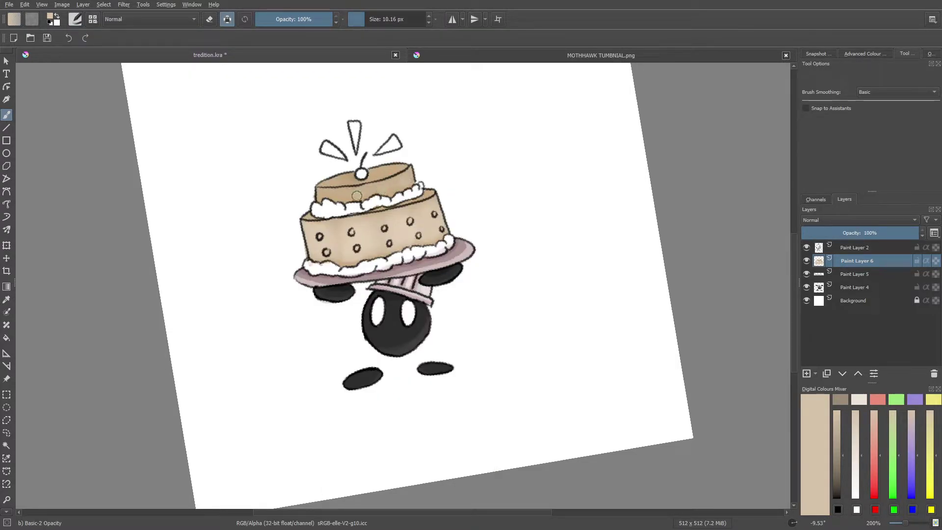
pyautogui.rightClick(310, 227)
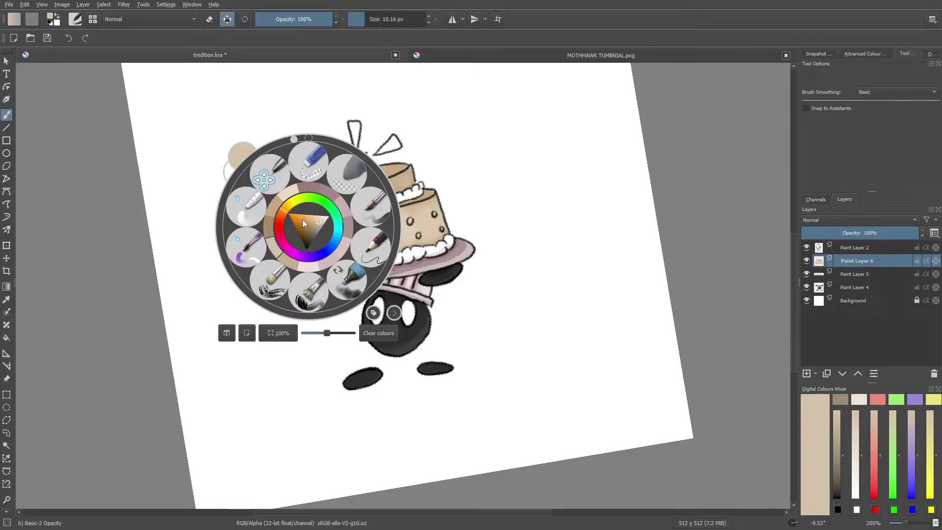
pyautogui.click(318, 224)
pyautogui.rightClick(358, 211)
pyautogui.click(300, 199)
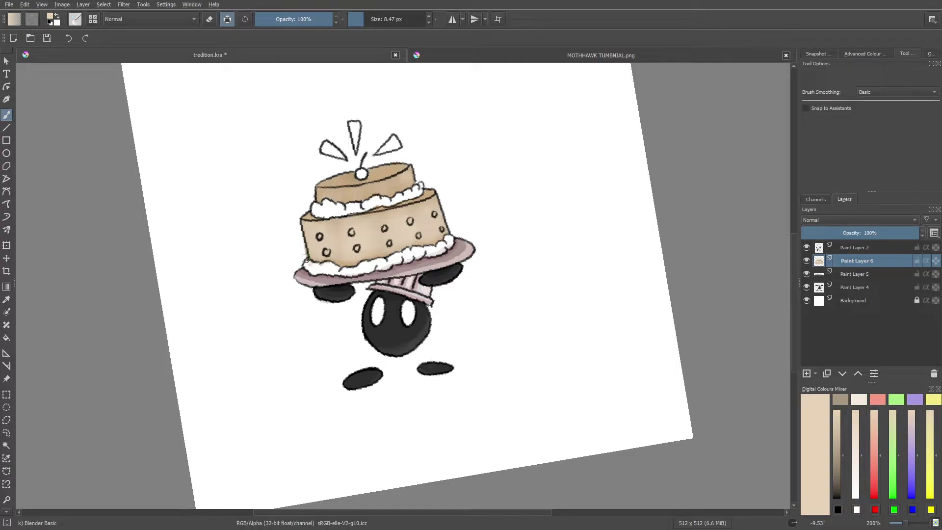
# Add a paint layer above the cake colours, set a pale grey-beige Ink-3 Gpen brush at 5 px, and hide the Background layer.
pyautogui.click(806, 374)
pyautogui.rightClick(206, 315)
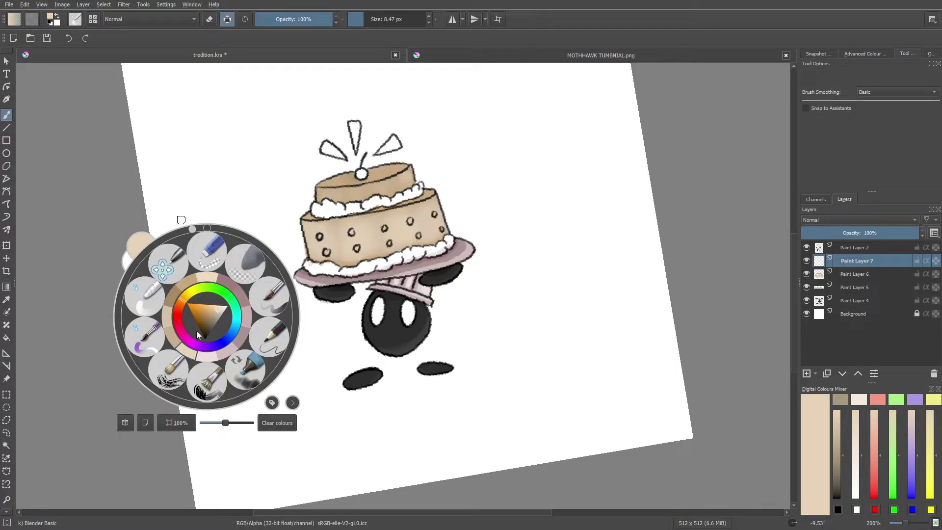
pyautogui.click(223, 311)
pyautogui.click(102, 223)
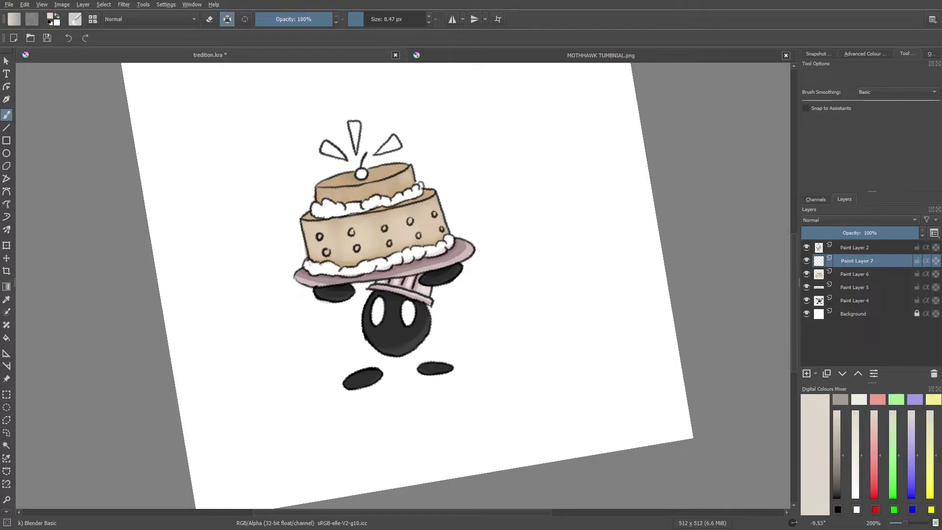
pyautogui.click(75, 19)
pyautogui.click(95, 150)
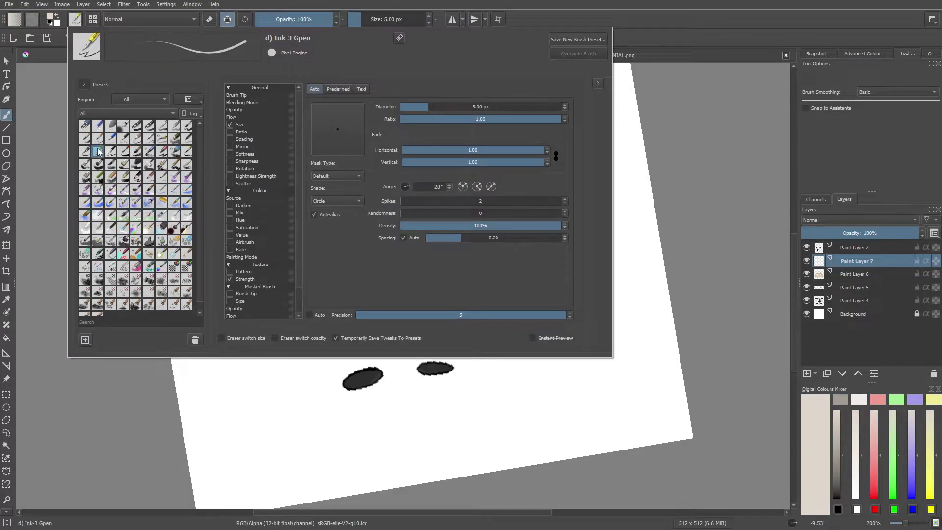
pyautogui.rightClick(260, 380)
pyautogui.click(431, 278)
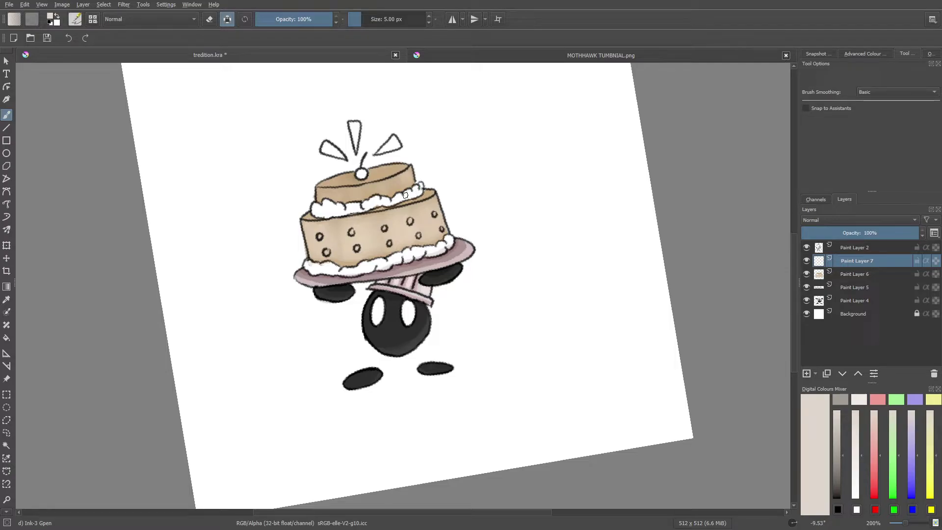
pyautogui.click(807, 314)
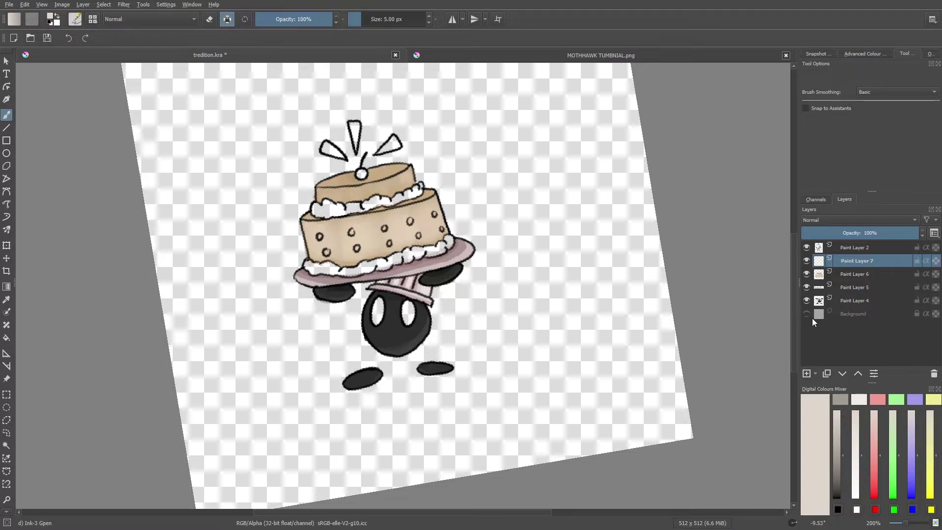
# Turn off alpha preservation, fill both frosting bands with pale grey-beige and erase the spill-over with the Eraser Circle brush.
pyautogui.rightClick(264, 254)
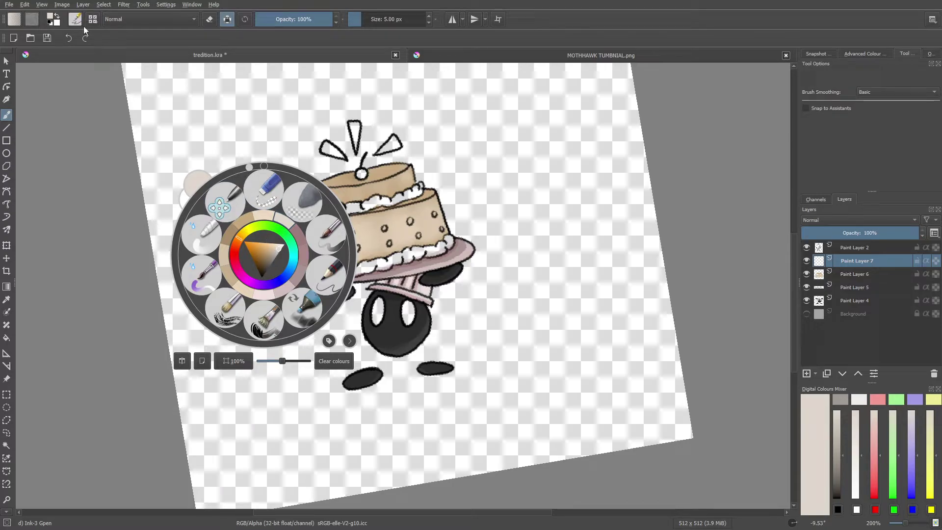
pyautogui.click(225, 22)
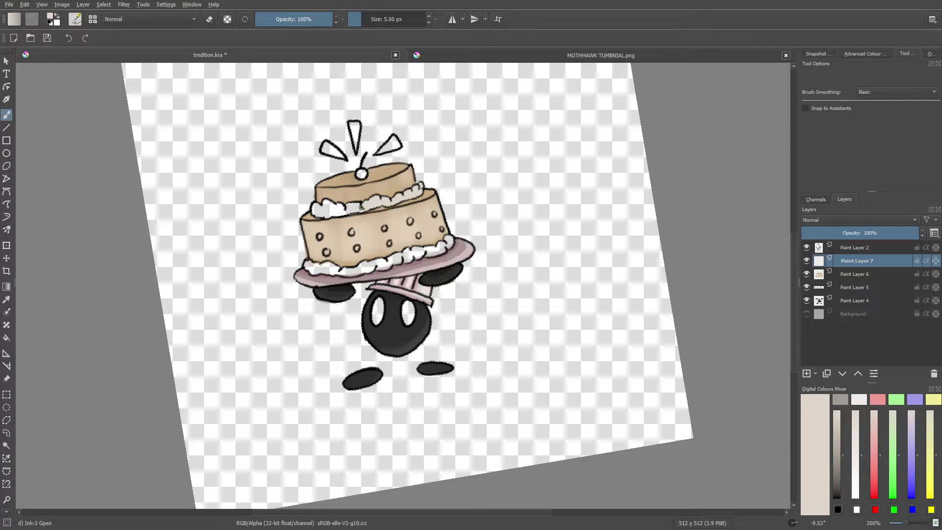
pyautogui.moveTo(342, 211); pyautogui.dragTo(335, 204)
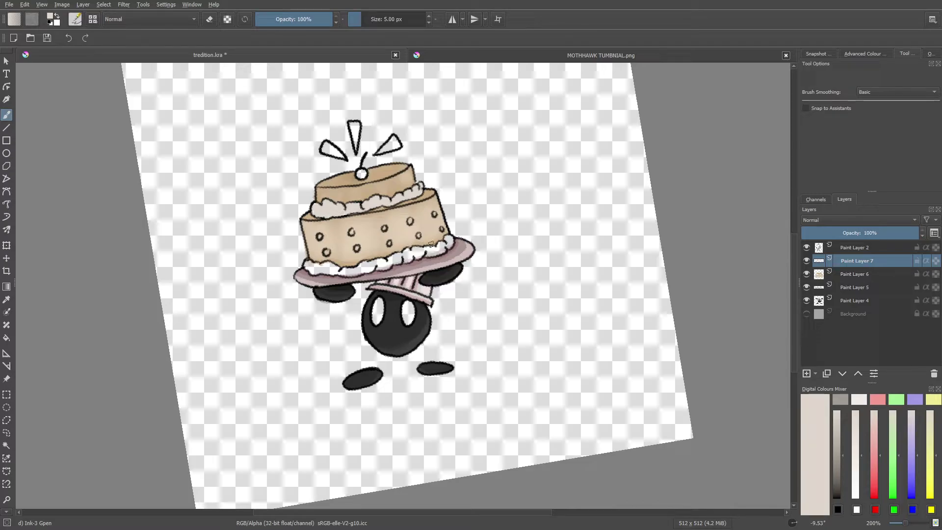
pyautogui.moveTo(446, 244)
pyautogui.mouseDown()
pyautogui.moveTo(381, 267)
pyautogui.moveTo(363, 265)
pyautogui.moveTo(376, 260)
pyautogui.moveTo(324, 267)
pyautogui.mouseUp()
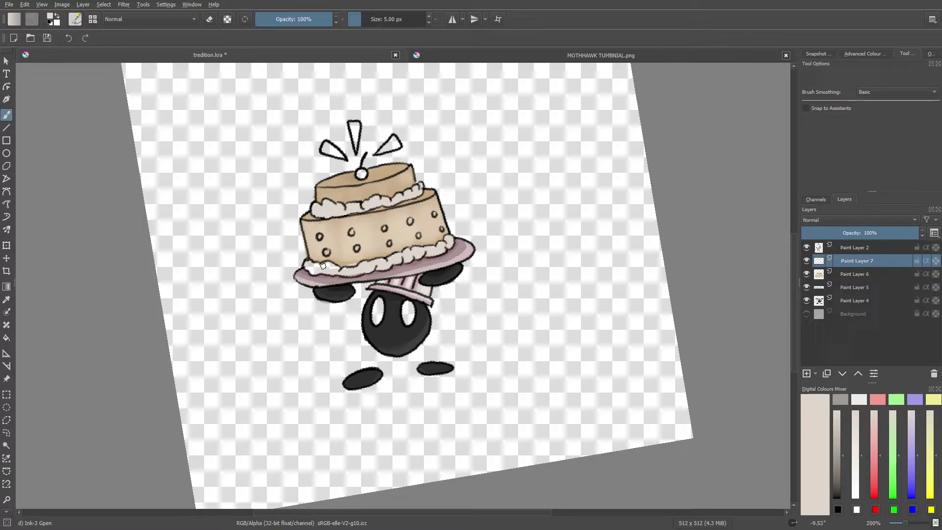
pyautogui.moveTo(343, 268); pyautogui.dragTo(306, 267)
pyautogui.press('e')
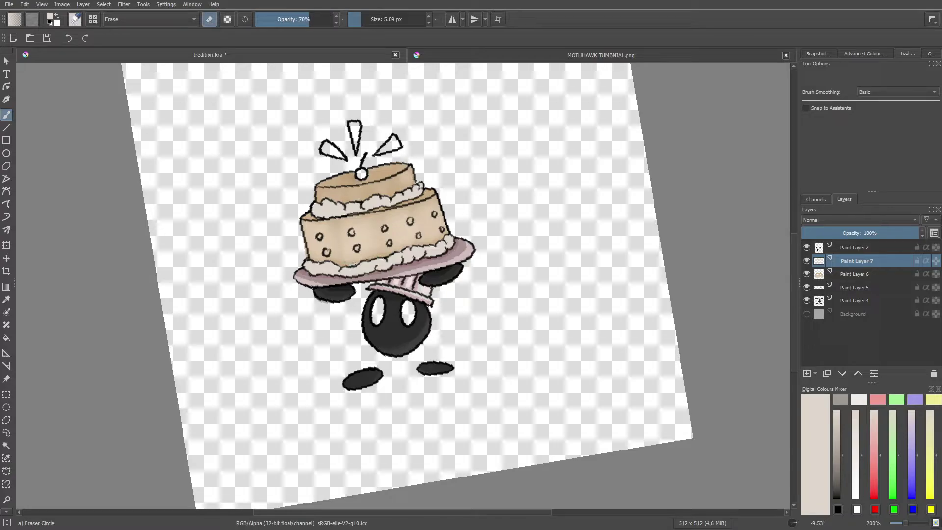
pyautogui.moveTo(355, 264); pyautogui.dragTo(338, 261)
# Pick a darker grey-beige for the frosting shadows and turn on alpha preservation.
pyautogui.rightClick(304, 306)
pyautogui.press('e')
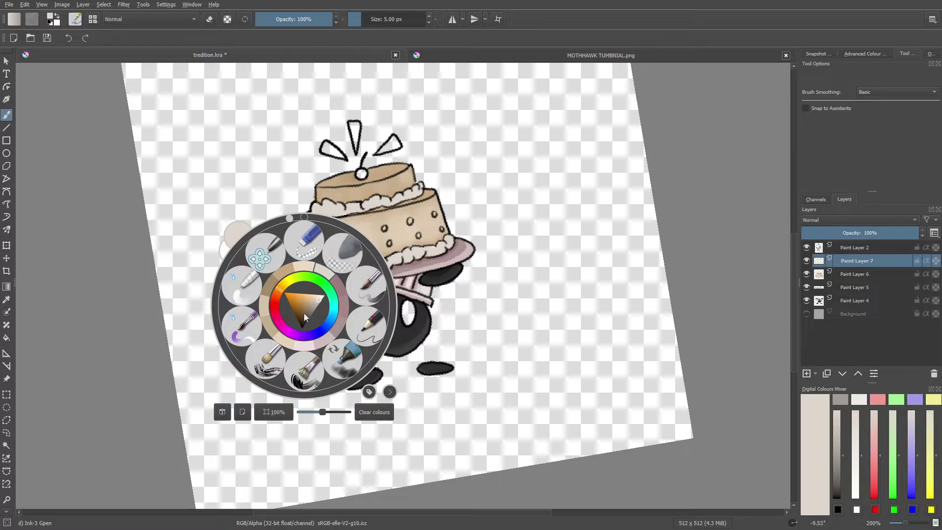
pyautogui.moveTo(319, 302); pyautogui.dragTo(316, 305)
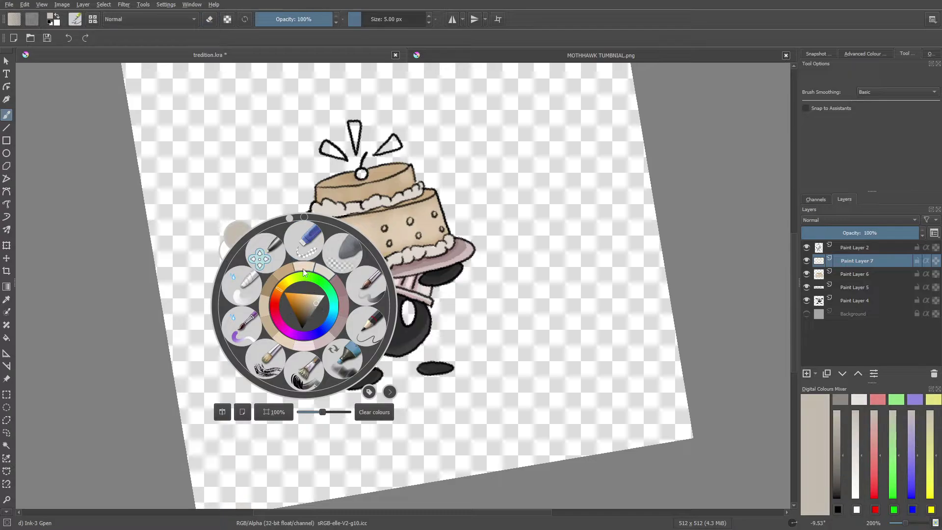
pyautogui.click(181, 329)
pyautogui.click(228, 19)
pyautogui.click(75, 19)
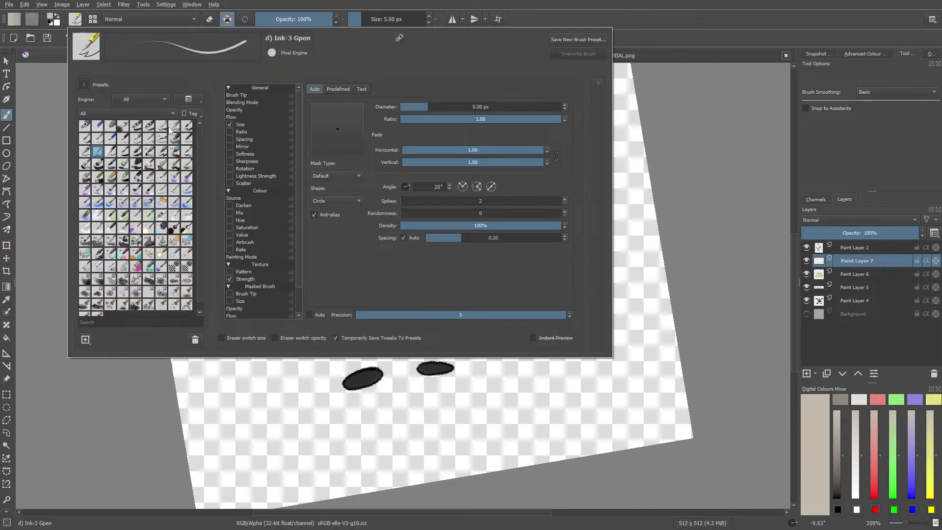
pyautogui.click(150, 126)
pyautogui.rightClick(305, 381)
pyautogui.click(335, 452)
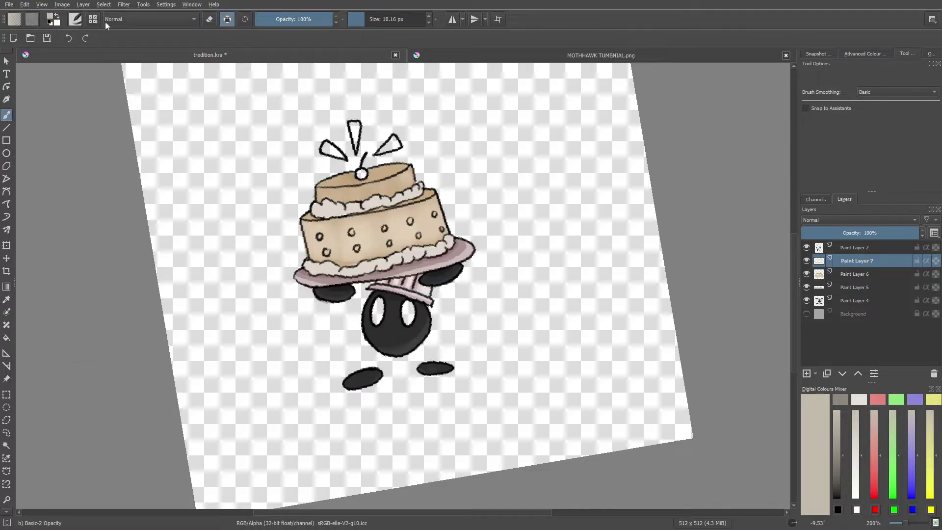
# Shade the folds of both frosting bands in the darker grey-beige with the Basic-1 brush at 3.15 px.
pyautogui.click(75, 19)
pyautogui.click(136, 128)
pyautogui.rightClick(302, 363)
pyautogui.click(384, 216)
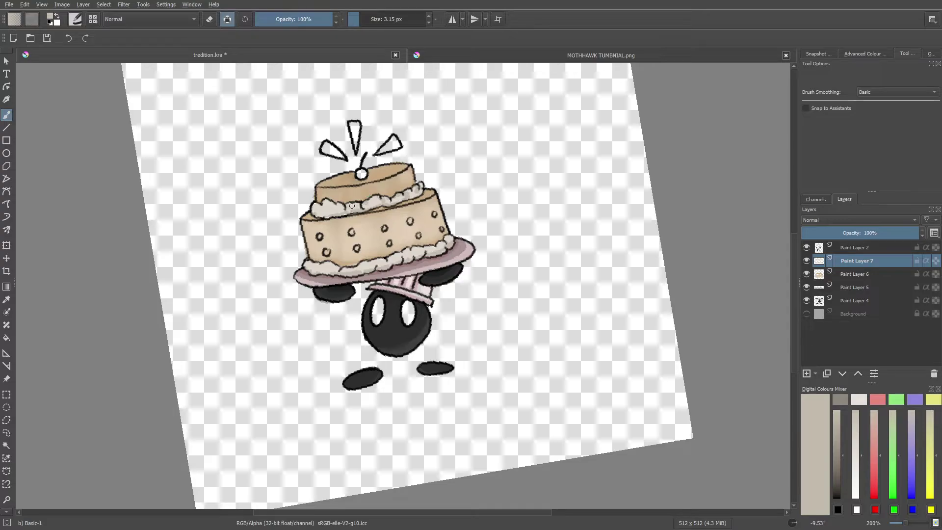
# Pick progressively lighter creams and paint highlights on the puffs of both frosting bands with the Basic-1 brush.
pyautogui.rightClick(266, 283)
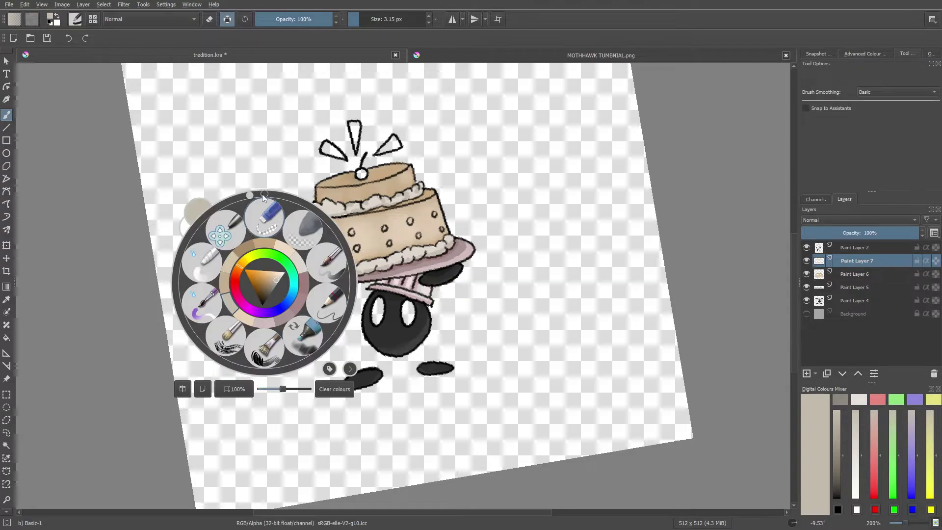
pyautogui.click(279, 274)
pyautogui.rightClick(280, 272)
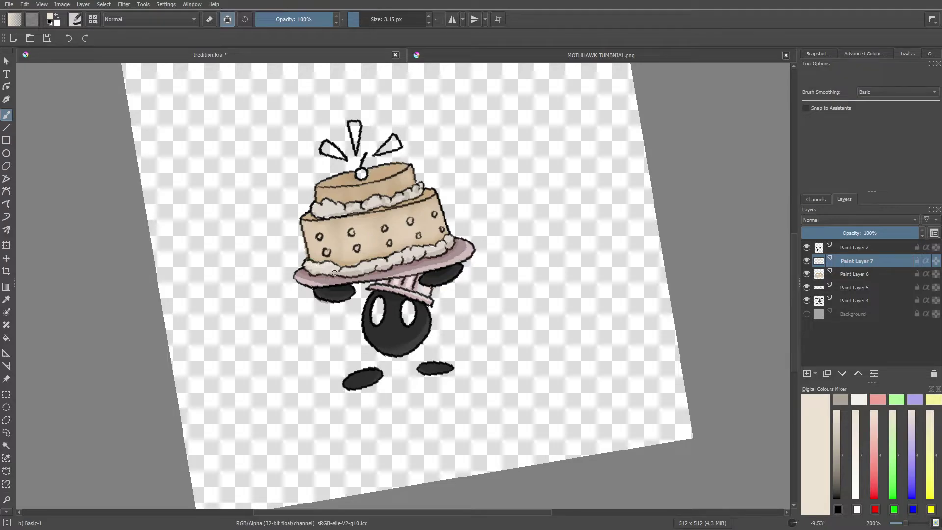
pyautogui.rightClick(318, 252)
pyautogui.click(332, 243)
pyautogui.rightClick(332, 243)
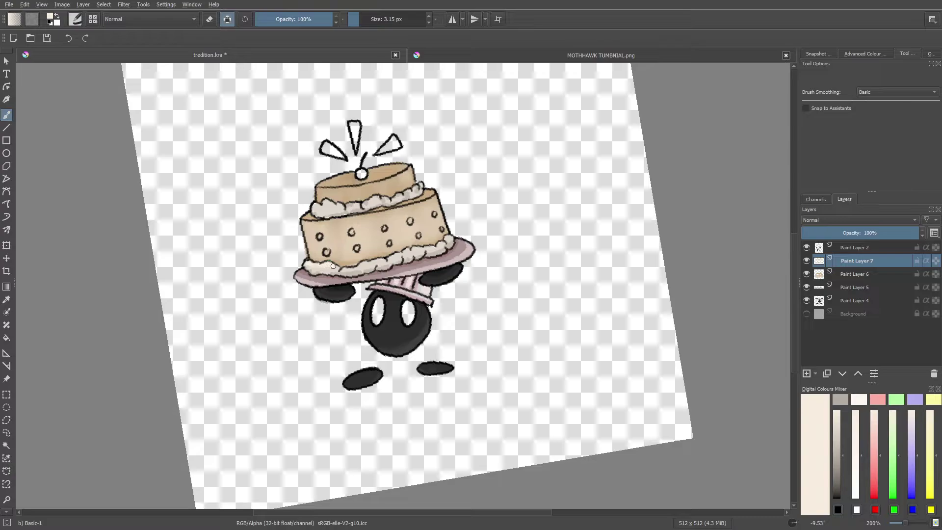
pyautogui.moveTo(352, 268); pyautogui.dragTo(388, 259)
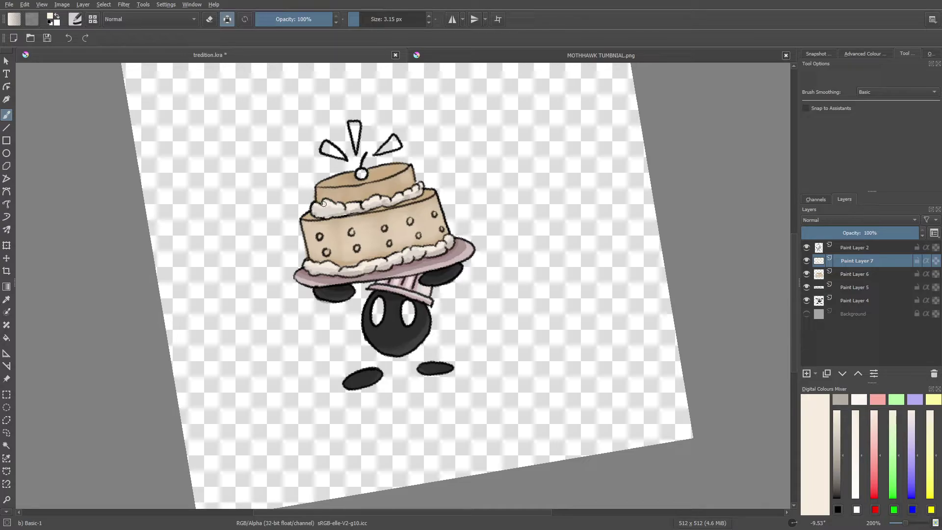
# Merge the frosting layer into the cake layer below and add a new paint layer above it.
pyautogui.rightClick(843, 261)
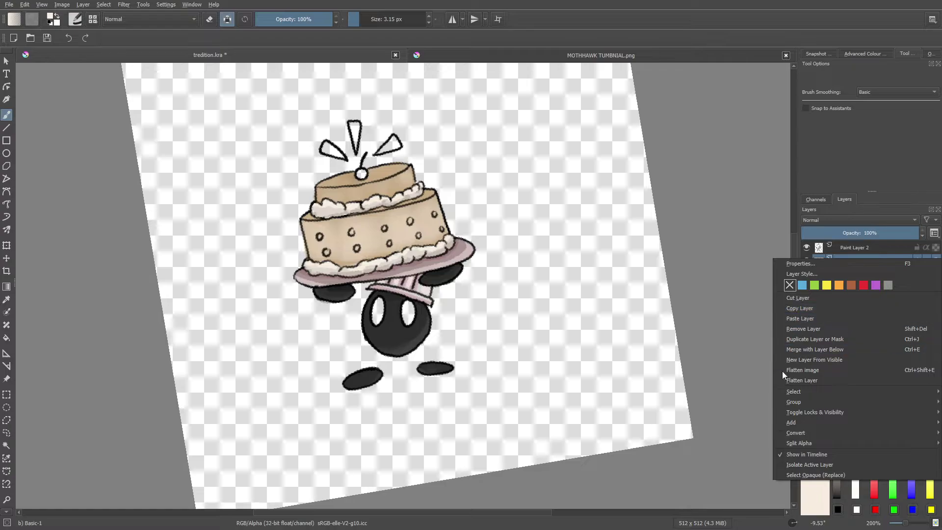
pyautogui.click(797, 349)
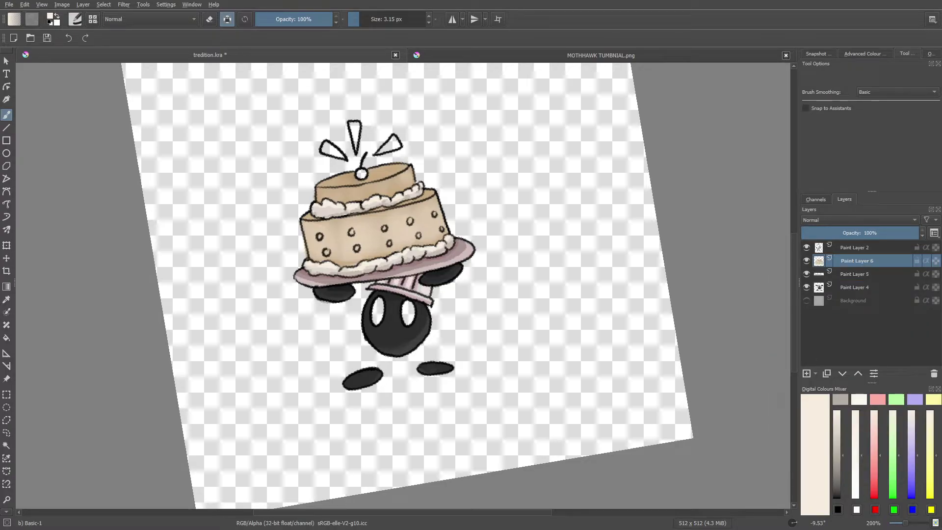
pyautogui.click(807, 374)
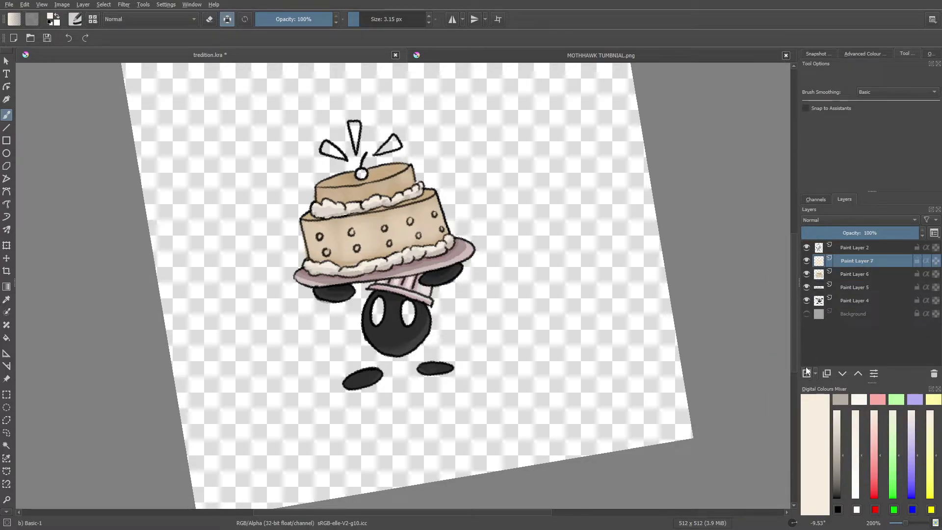
# Pick a bright red, turn off alpha preservation and fill the cherry on top of the cake with the Basic-1 brush.
pyautogui.rightClick(262, 177)
pyautogui.click(234, 177)
pyautogui.click(248, 178)
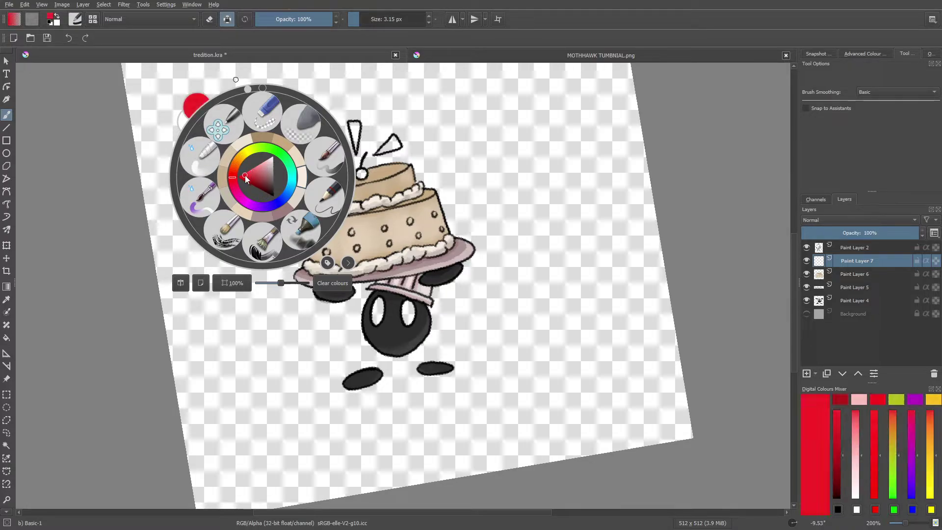
pyautogui.click(247, 178)
pyautogui.click(403, 186)
pyautogui.rightClick(404, 186)
pyautogui.click(407, 123)
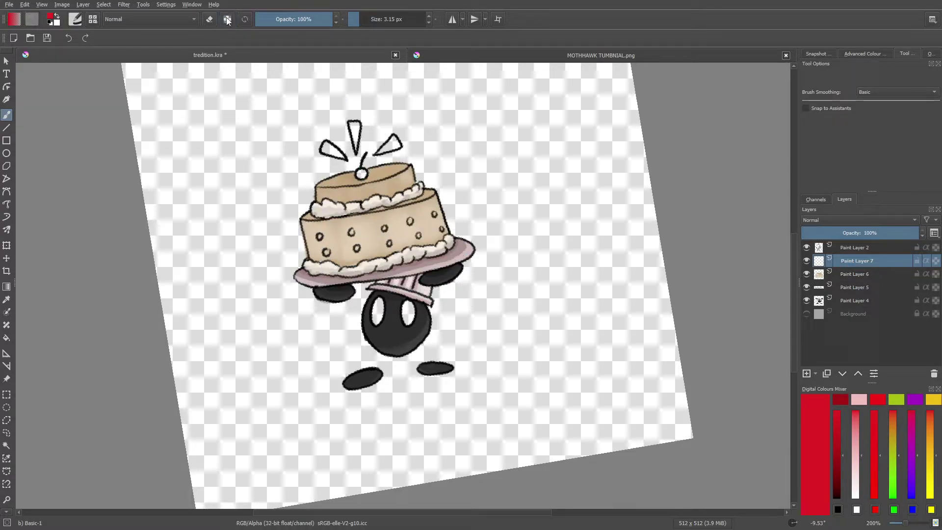
pyautogui.moveTo(361, 173); pyautogui.dragTo(361, 174)
# Shade the cherry with a darker red and add a highlight in a lighter red.
pyautogui.rightClick(275, 198)
pyautogui.rightClick(265, 199)
pyautogui.rightClick(256, 178)
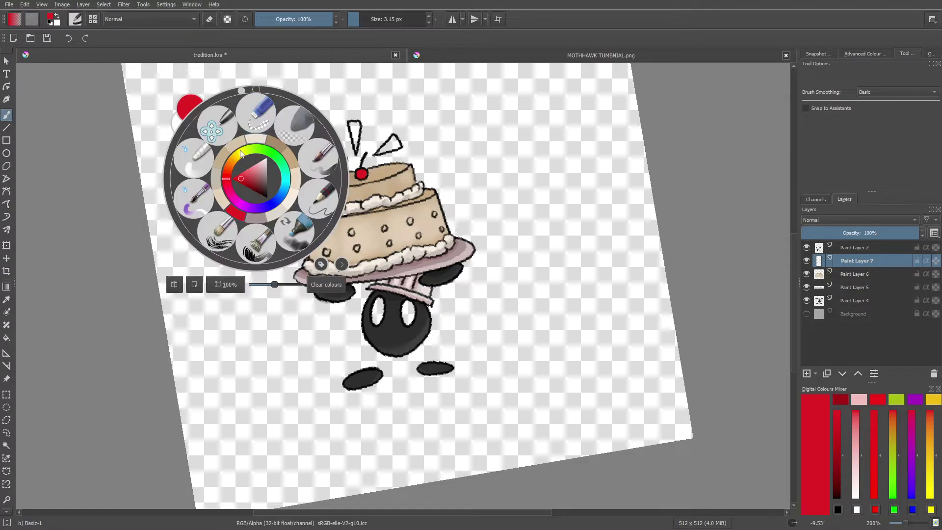
pyautogui.moveTo(241, 178); pyautogui.dragTo(243, 182)
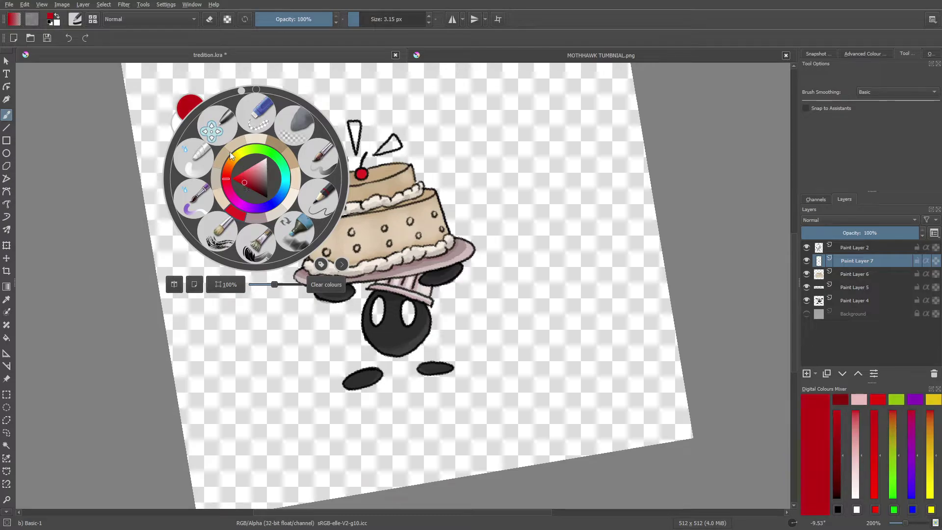
pyautogui.rightClick(382, 141)
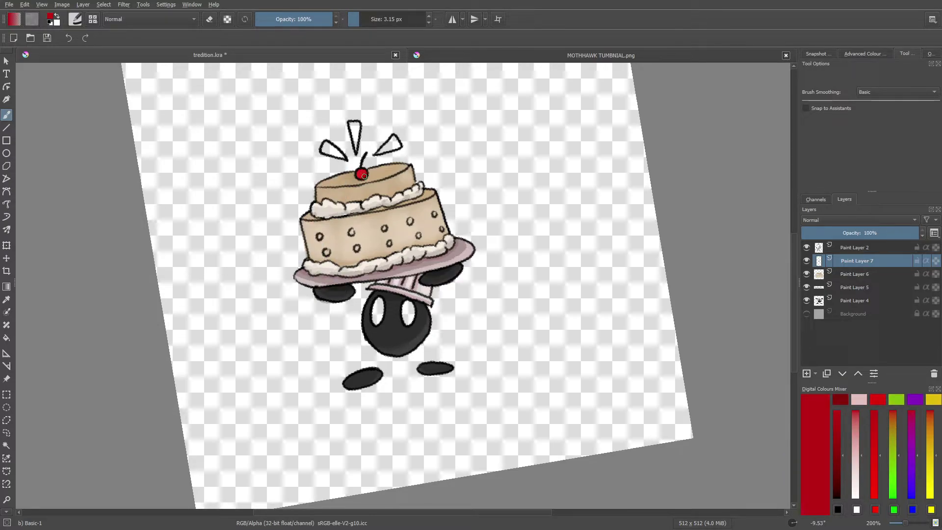
pyautogui.rightClick(247, 167)
pyautogui.click(233, 165)
pyautogui.moveTo(234, 166); pyautogui.dragTo(233, 163)
pyautogui.rightClick(358, 174)
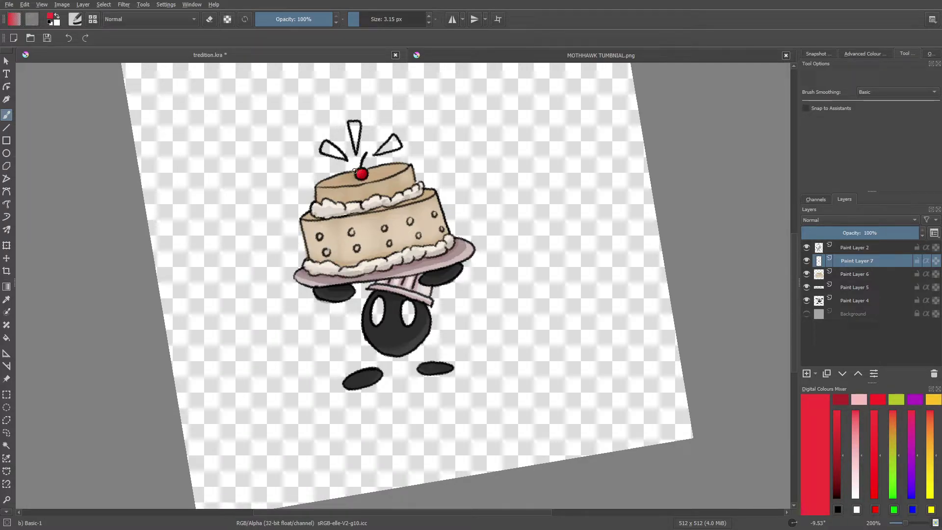
# Add a new paint layer, merge the cherry layer into the cake layer below and make the new layer active.
pyautogui.click(805, 374)
pyautogui.click(851, 273)
pyautogui.rightClick(850, 273)
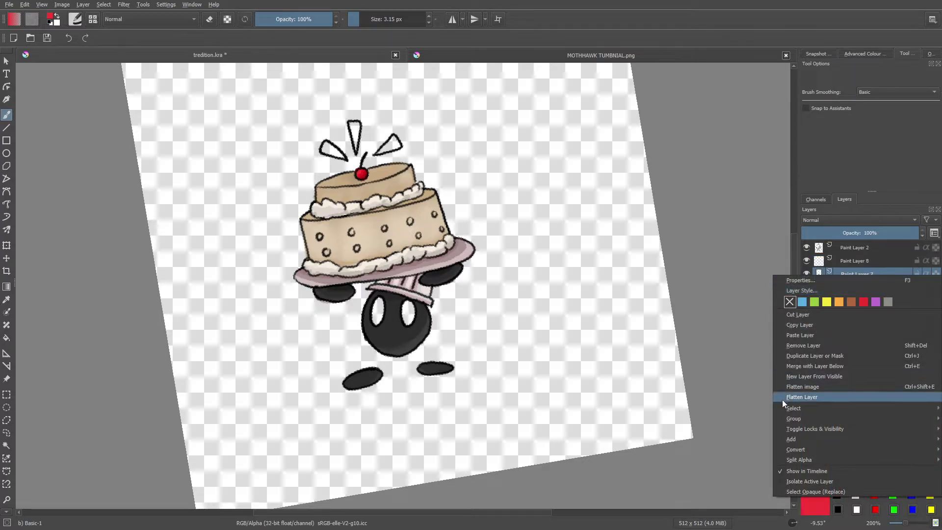
pyautogui.click(796, 367)
pyautogui.click(847, 261)
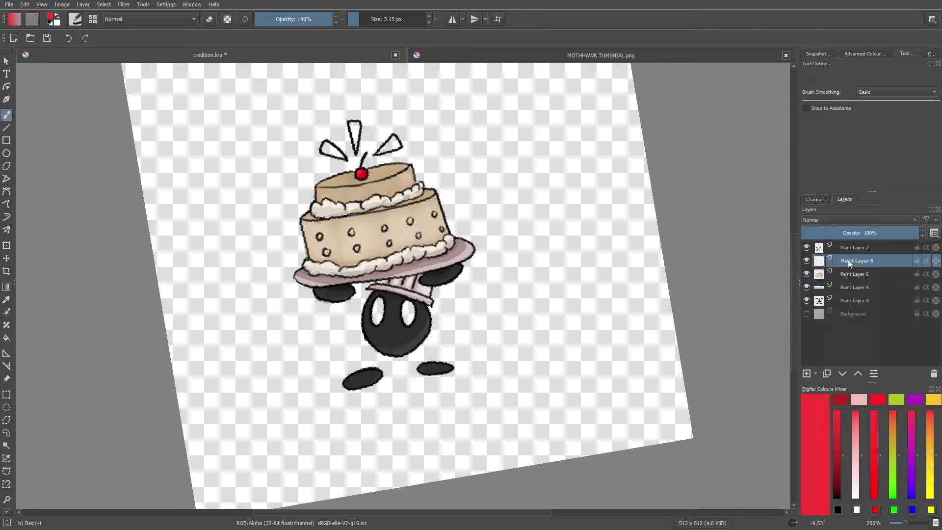
# Fill the three rays above the cherry with yellow using the Basic-1 brush at 3.15 px and erase the overspill.
pyautogui.rightClick(302, 177)
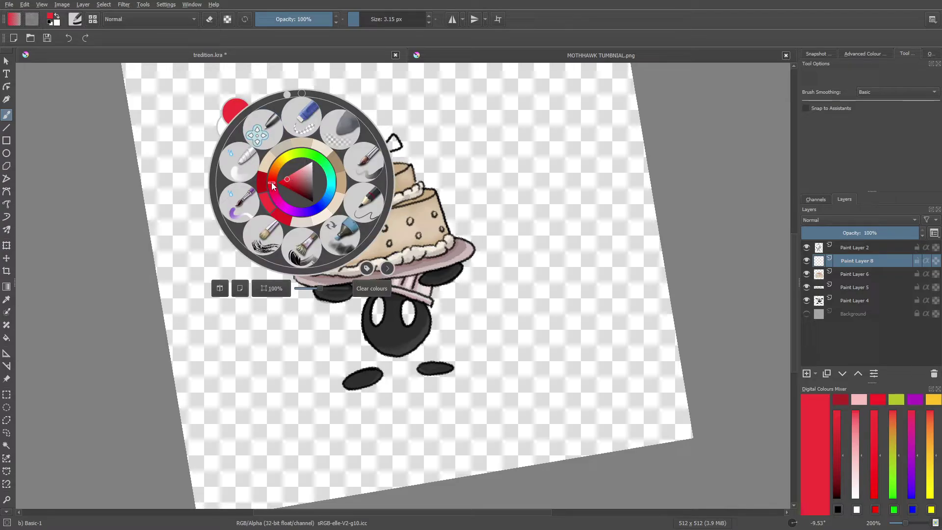
pyautogui.moveTo(274, 168); pyautogui.dragTo(289, 164)
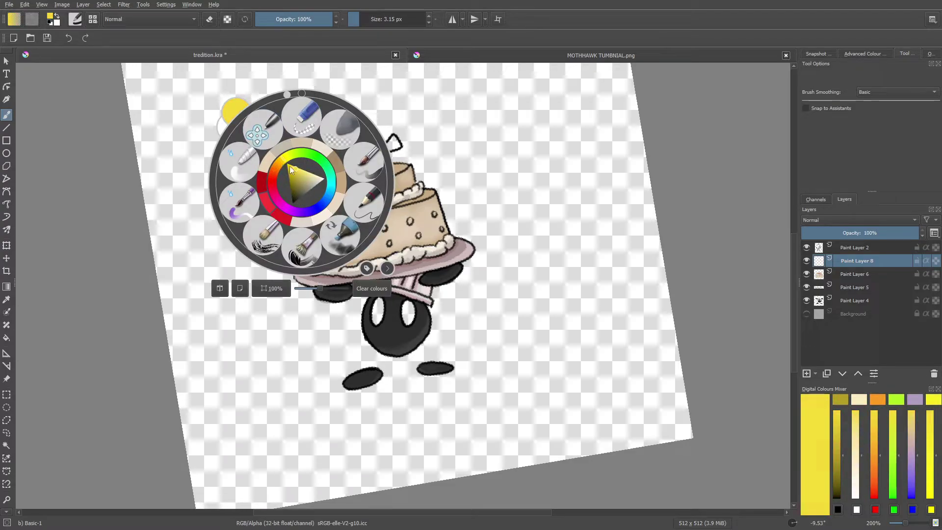
pyautogui.click(457, 72)
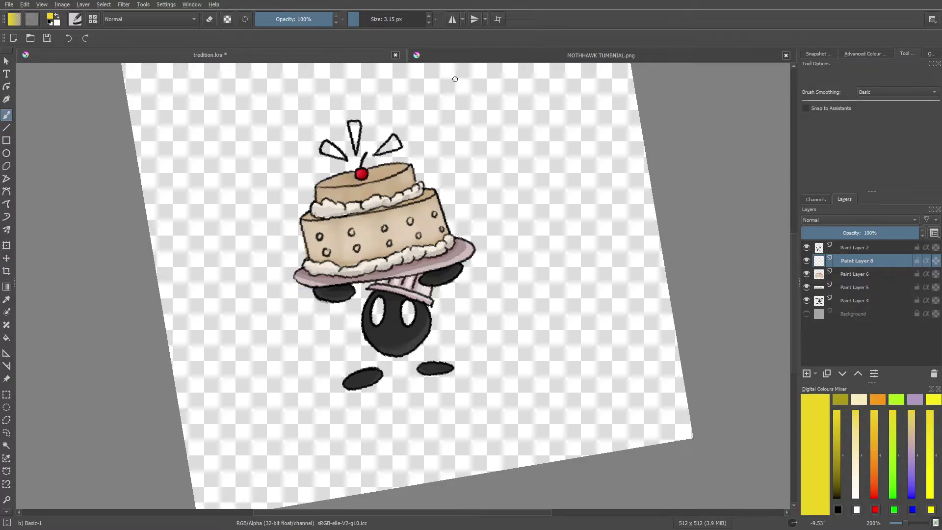
pyautogui.moveTo(387, 143)
pyautogui.mouseDown()
pyautogui.moveTo(383, 150)
pyautogui.moveTo(397, 144)
pyautogui.mouseUp()
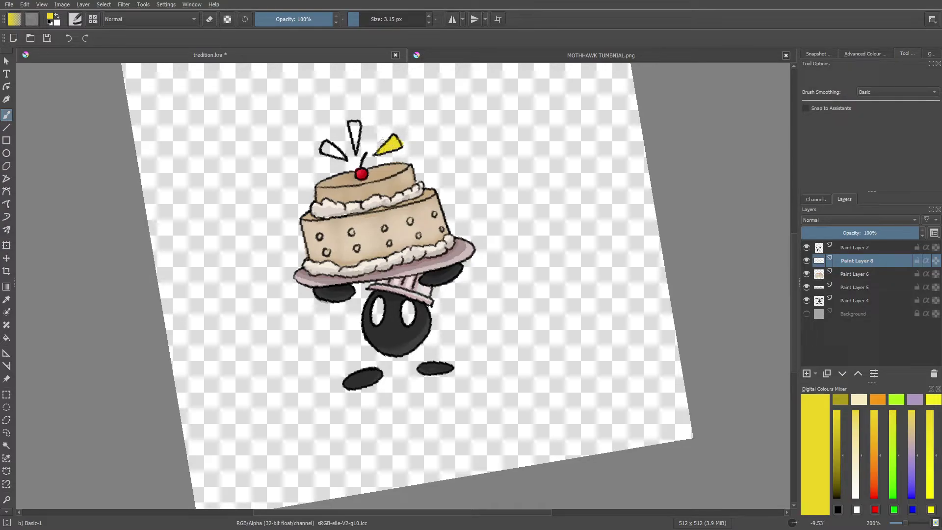
pyautogui.moveTo(352, 125)
pyautogui.mouseDown()
pyautogui.moveTo(338, 152)
pyautogui.moveTo(345, 158)
pyautogui.moveTo(324, 147)
pyautogui.moveTo(333, 147)
pyautogui.mouseUp()
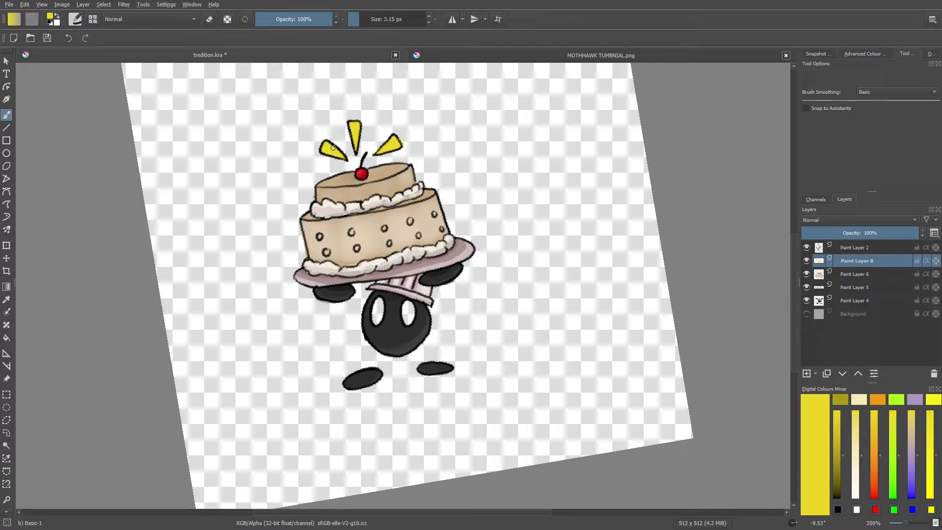
pyautogui.press('e')
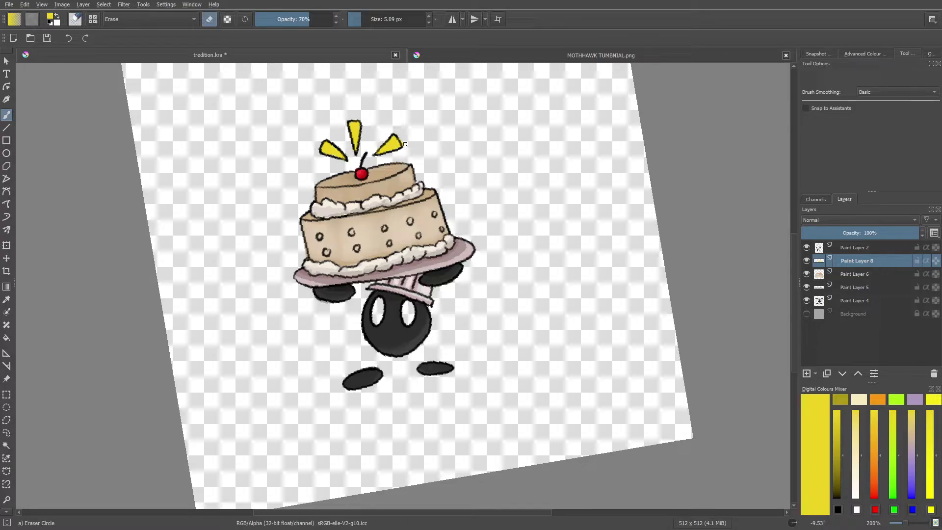
pyautogui.press('e')
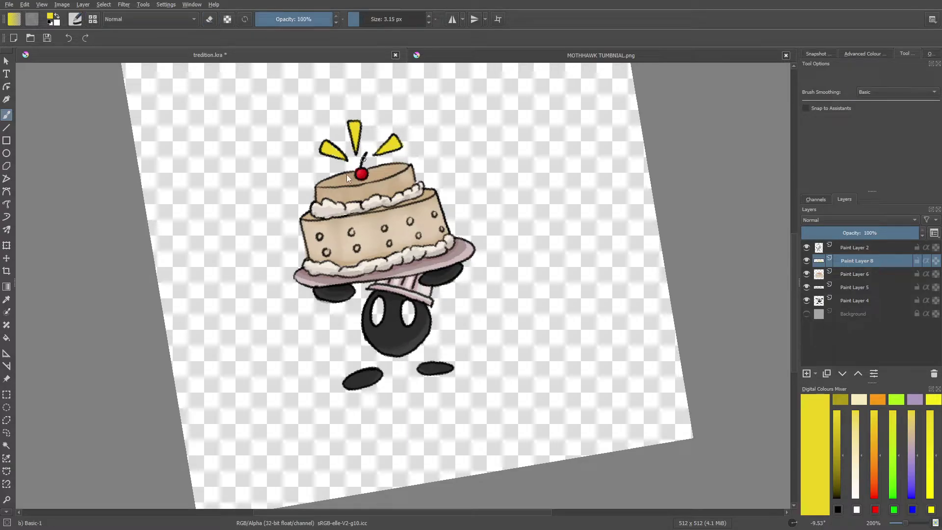
# Shade the edges of the three rays in a darker yellow and erase the paint outside their outlines.
pyautogui.rightClick(354, 170)
pyautogui.click(343, 164)
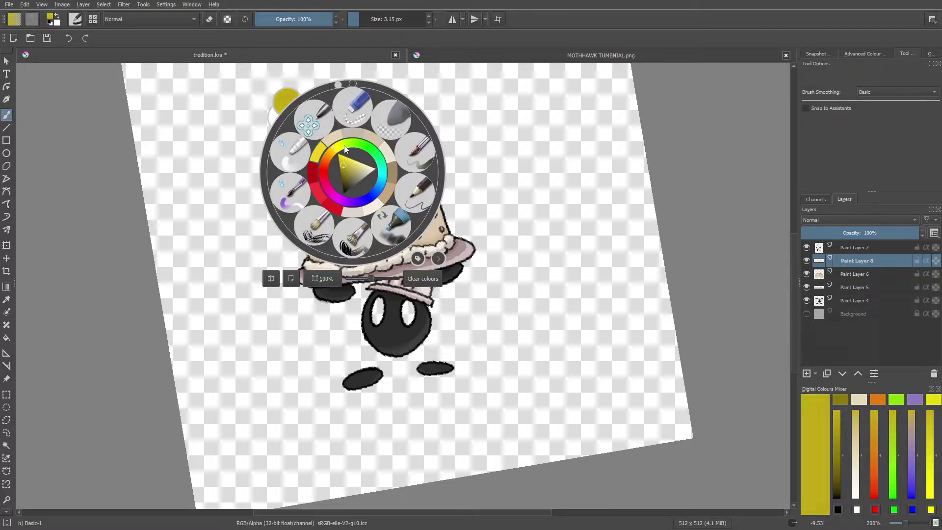
pyautogui.click(258, 113)
pyautogui.moveTo(335, 156)
pyautogui.mouseDown()
pyautogui.moveTo(349, 132)
pyautogui.moveTo(354, 148)
pyautogui.moveTo(348, 121)
pyautogui.moveTo(366, 146)
pyautogui.moveTo(386, 133)
pyautogui.moveTo(377, 151)
pyautogui.moveTo(391, 132)
pyautogui.mouseUp()
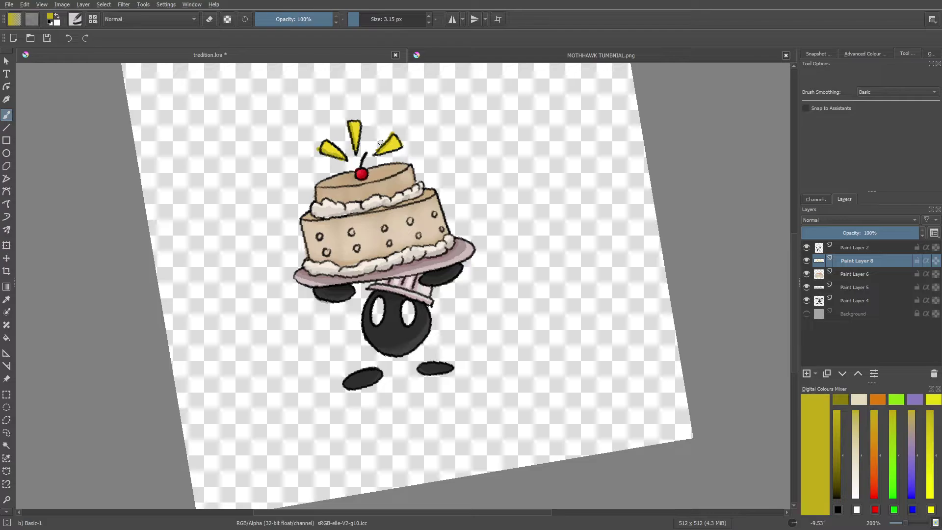
pyautogui.press('e')
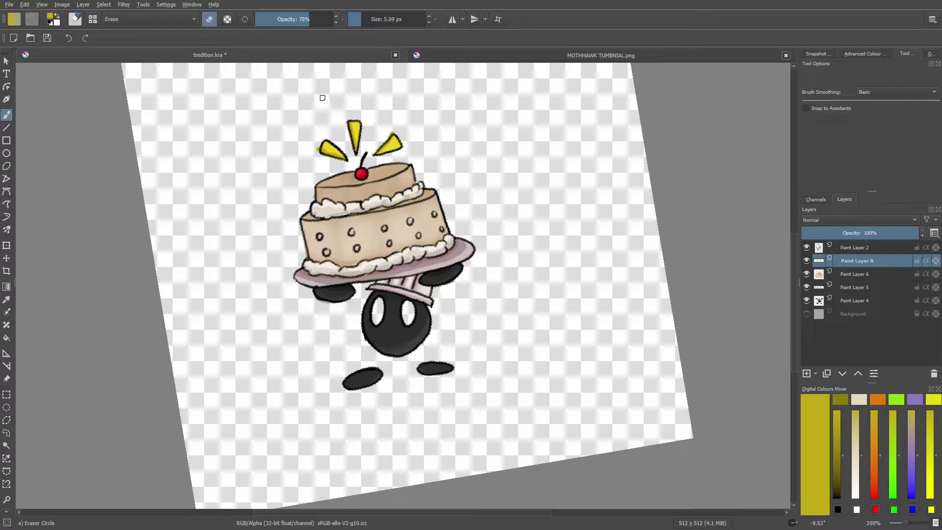
# Add a new paint layer directly above Paint Layer 4 and choose a very pale cyan for the eyes.
pyautogui.click(847, 301)
pyautogui.click(807, 374)
pyautogui.press('/')
pyautogui.rightClick(342, 308)
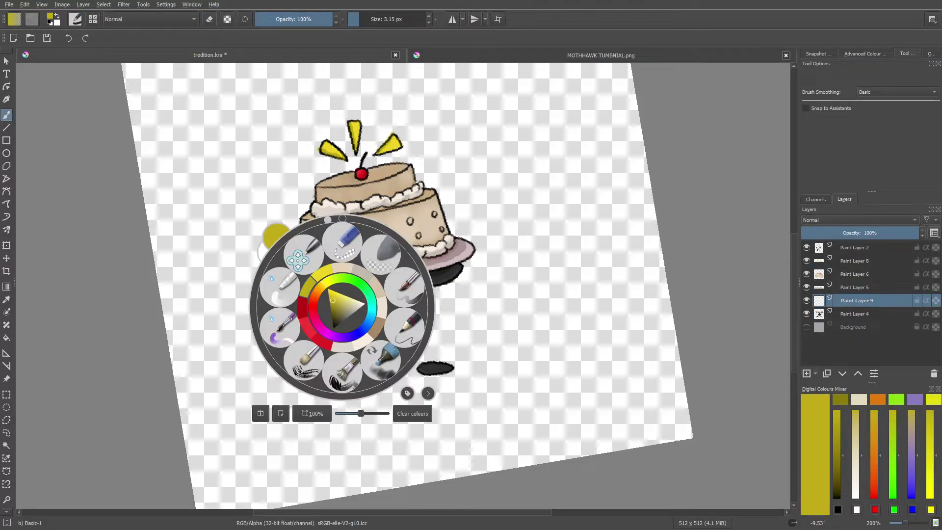
pyautogui.click(364, 305)
pyautogui.rightClick(352, 265)
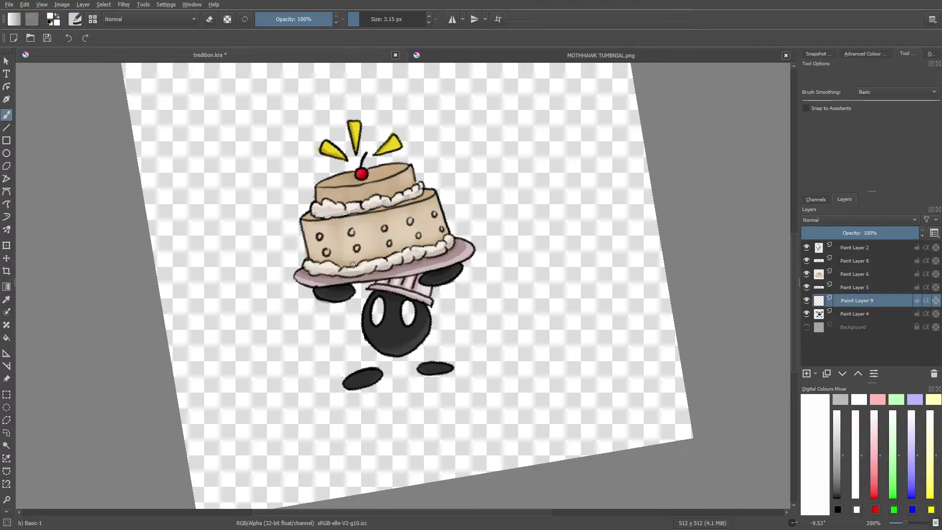
pyautogui.rightClick(377, 316)
pyautogui.click(370, 335)
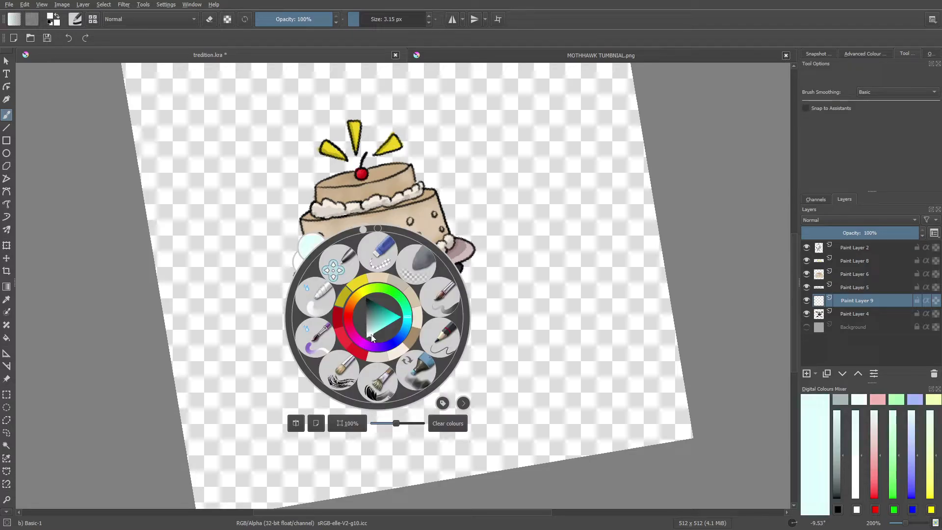
pyautogui.click(278, 211)
# Fill both eyes in pale cyan, erase the overspill and merge the eye layer into Paint Layer 4.
pyautogui.moveTo(380, 303); pyautogui.dragTo(375, 311)
pyautogui.moveTo(381, 307)
pyautogui.mouseDown()
pyautogui.moveTo(376, 314)
pyautogui.moveTo(411, 307)
pyautogui.moveTo(404, 312)
pyautogui.mouseUp()
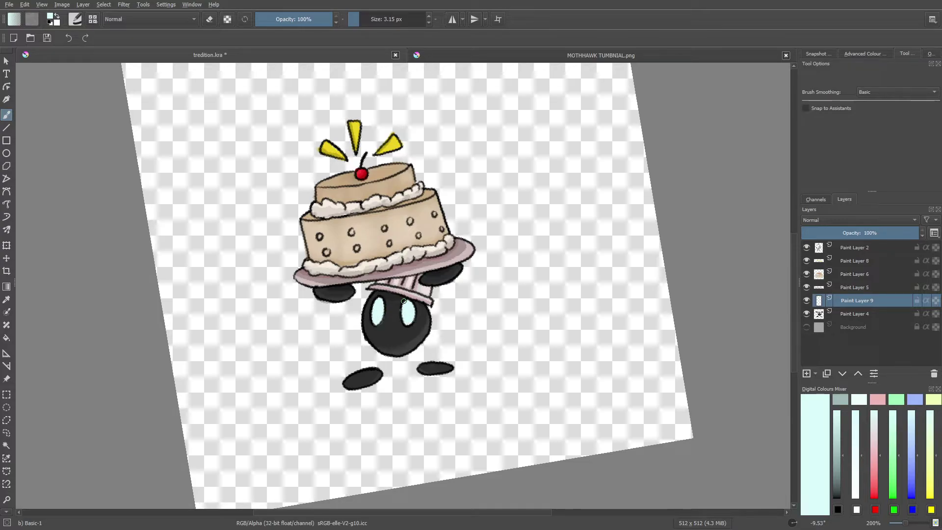
pyautogui.press('e')
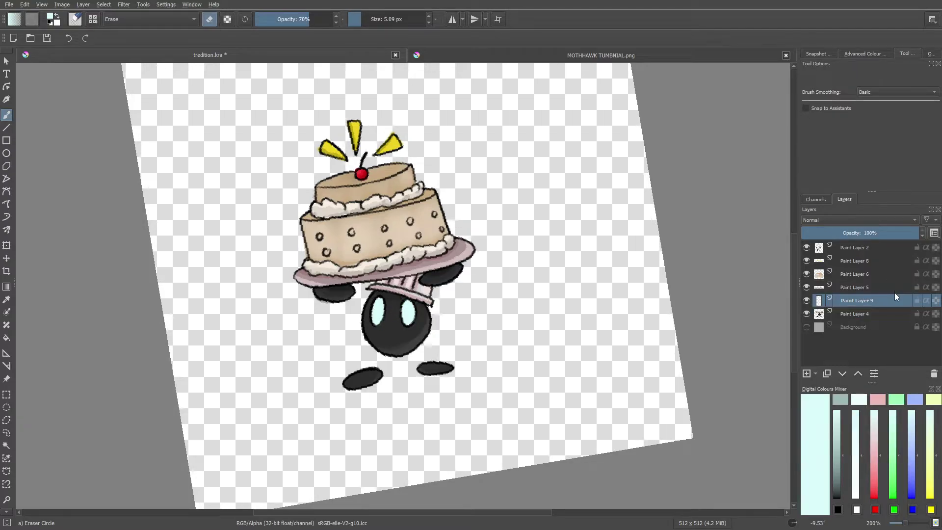
pyautogui.rightClick(883, 302)
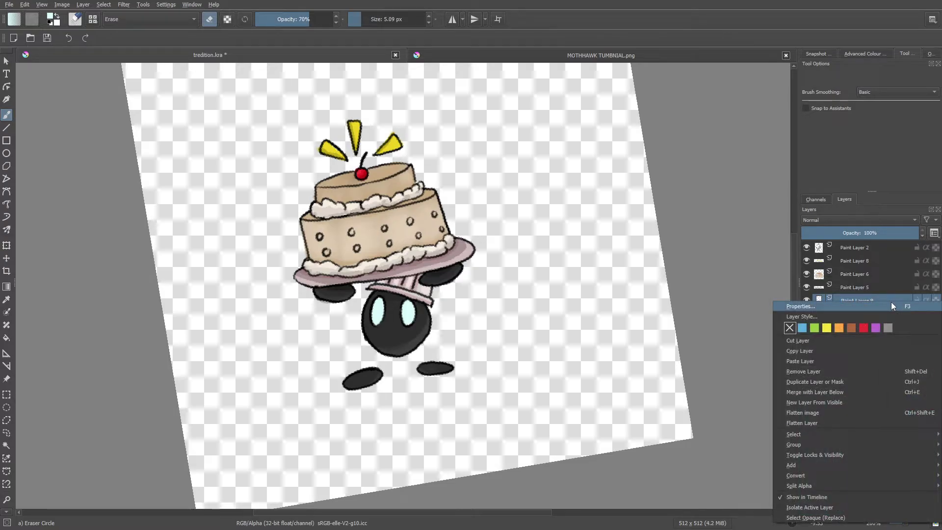
pyautogui.click(794, 391)
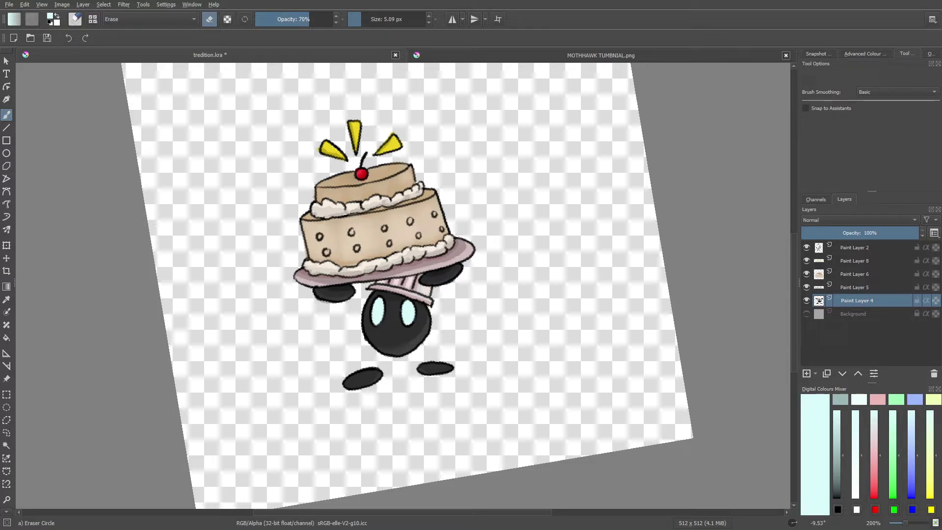
# Switch to the browser to check the remaining time on the online timer, then return to the drawing in Krita.
pyautogui.hotkey('alt', 'Tab')
pyautogui.hotkey('alt', 'Tab')
pyautogui.hotkey('alt', 'Tab')
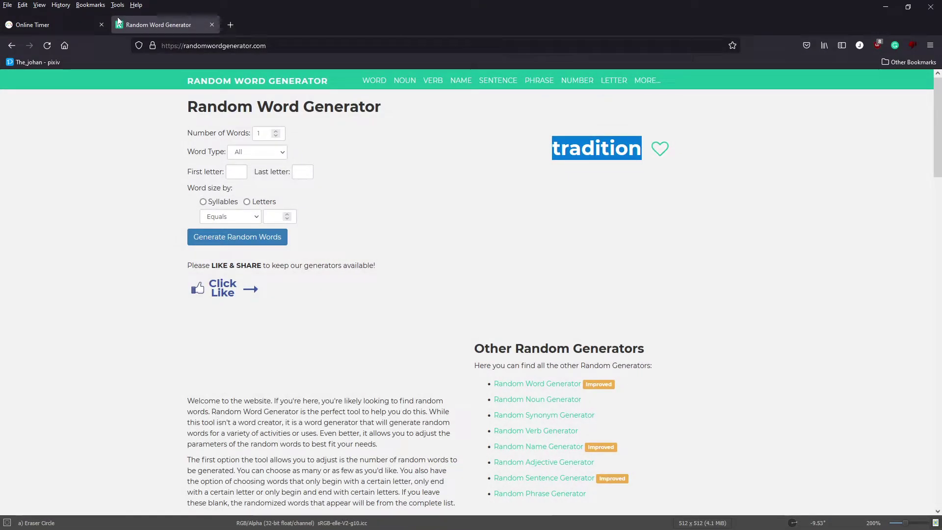
pyautogui.click(54, 24)
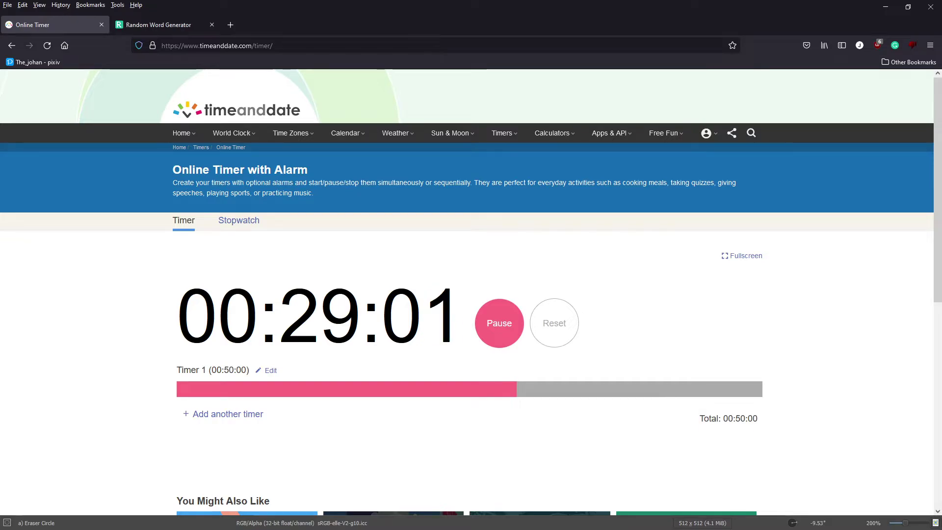
pyautogui.hotkey('alt', 'Tab')
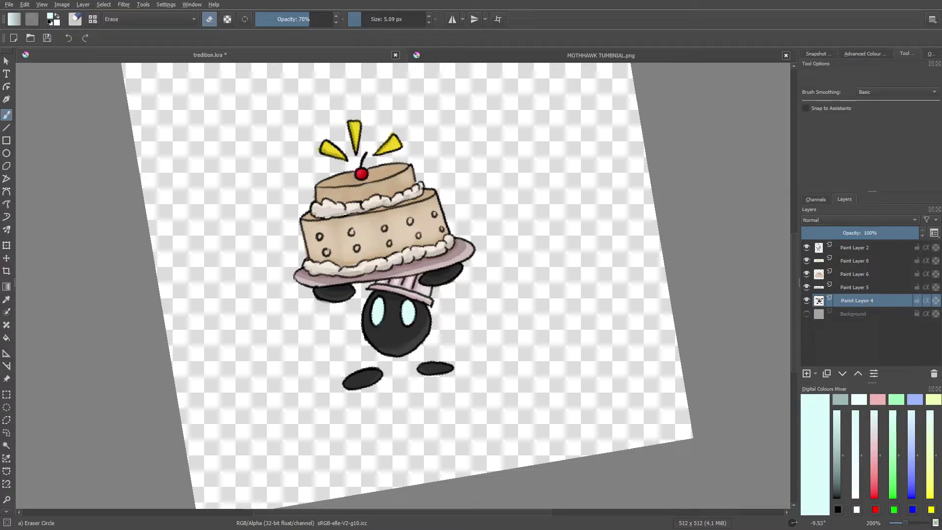
pyautogui.press('/')
pyautogui.rightClick(262, 212)
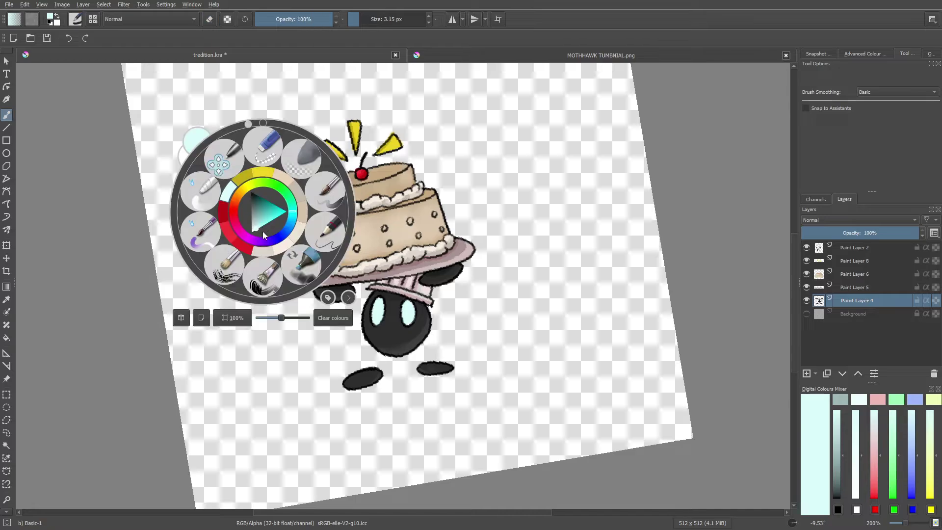
pyautogui.moveTo(905, 523); pyautogui.dragTo(907, 526)
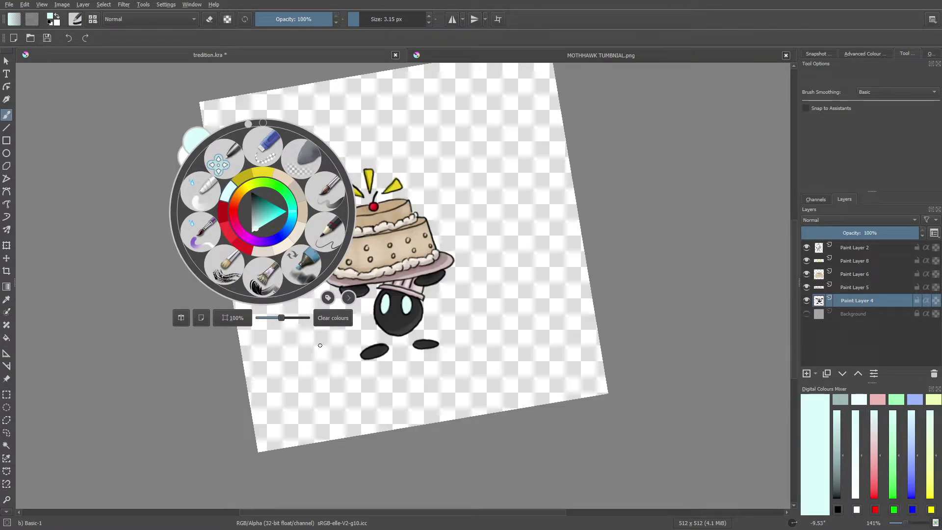
pyautogui.click(330, 354)
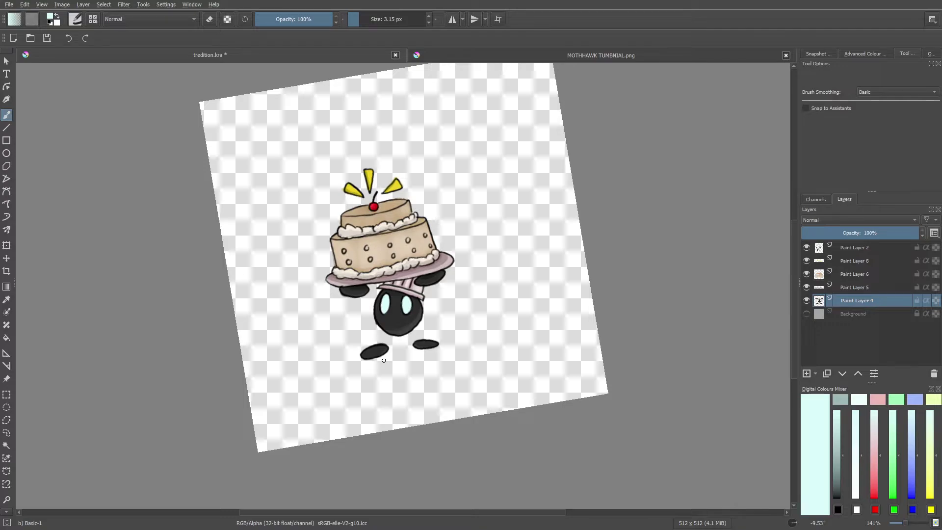
pyautogui.press('/')
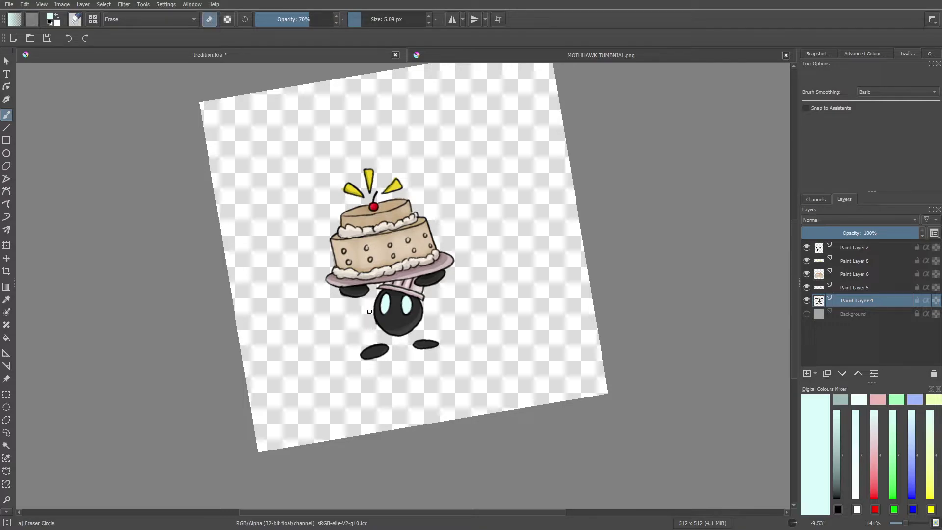
# Merge the line art layer down through the ray layer into Paint Layer 6.
pyautogui.rightClick(861, 247)
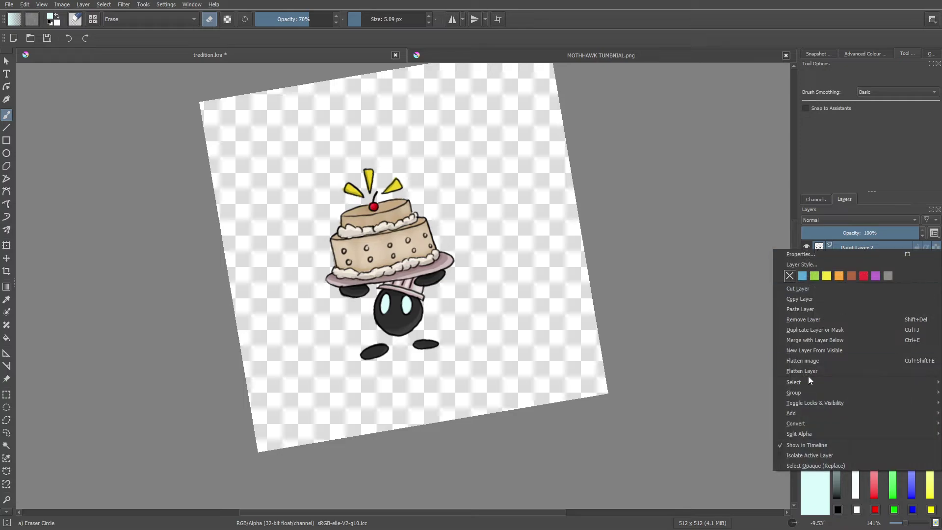
pyautogui.click(802, 341)
pyautogui.rightClick(846, 246)
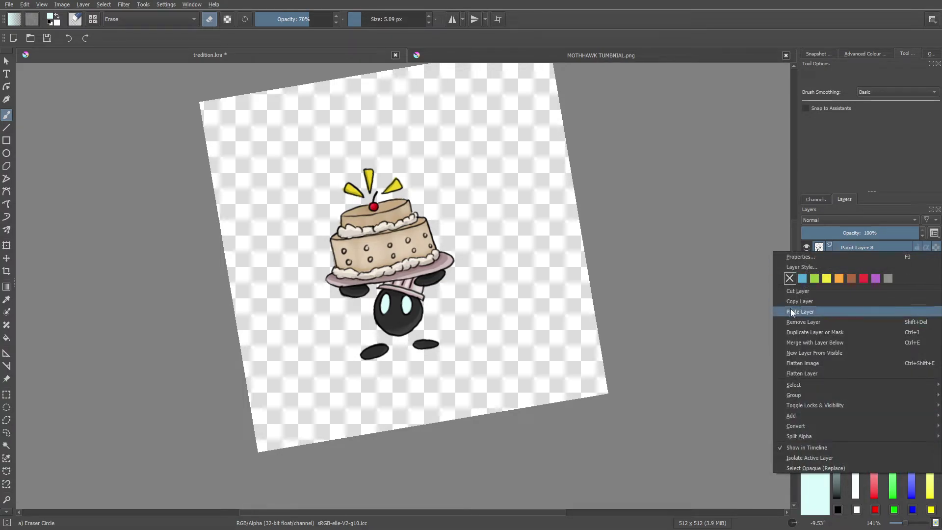
pyautogui.click(799, 344)
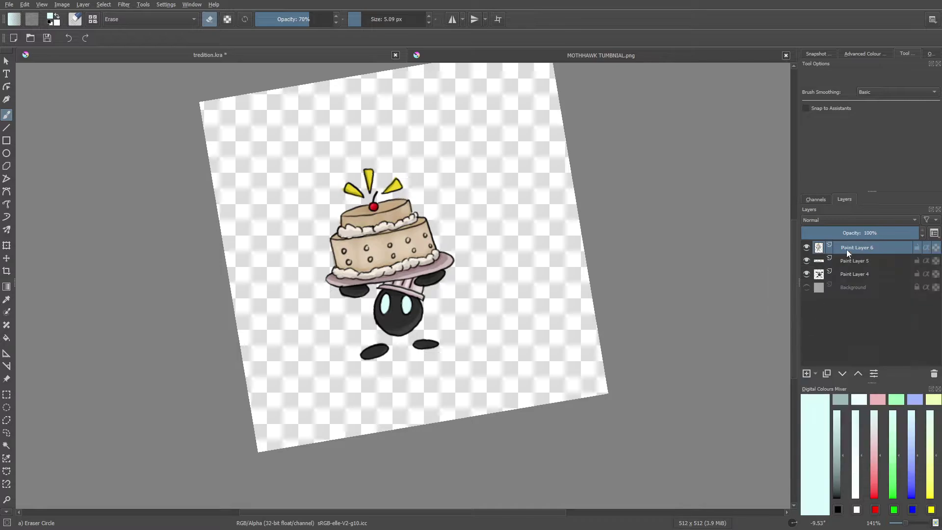
# Merge Paint Layer 6 down through Paint Layer 5 into Paint Layer 4 and toggle the merged layer's visibility to check it.
pyautogui.rightClick(846, 247)
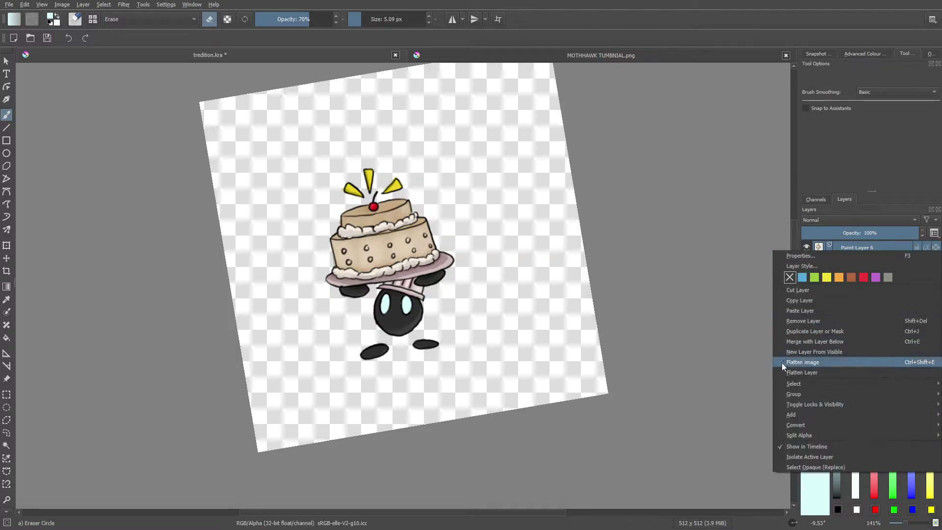
pyautogui.click(795, 341)
pyautogui.rightClick(840, 246)
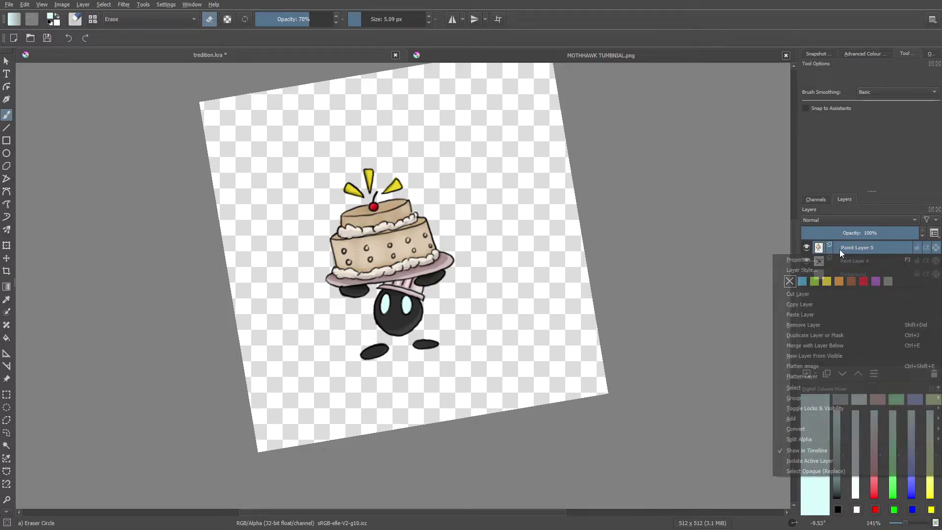
pyautogui.click(796, 346)
pyautogui.click(806, 248)
pyautogui.click(806, 247)
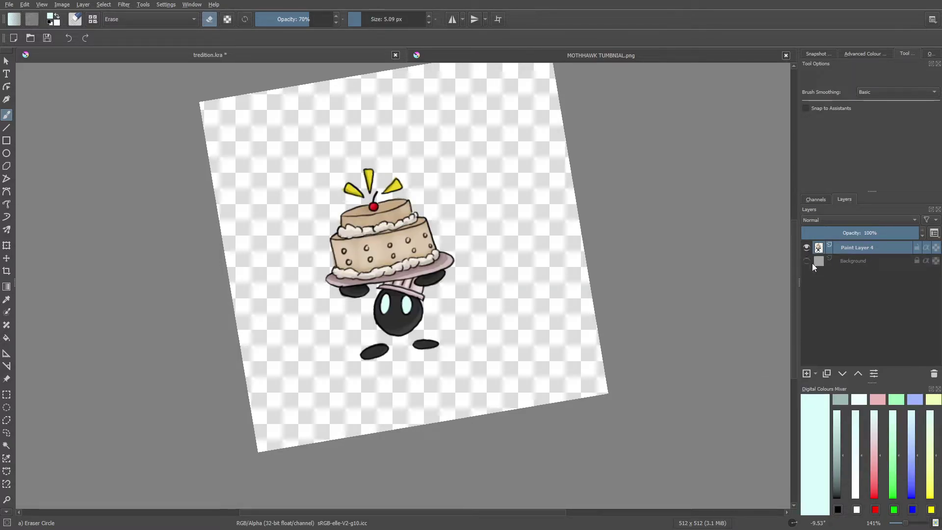
pyautogui.moveTo(812, 265)
# Switch from the eraser back to the Basic-1 brush and add a new paint layer directly above Paint Layer 4.
pyautogui.press('/')
pyautogui.click(806, 374)
pyautogui.rightClick(275, 315)
pyautogui.rightClick(152, 191)
pyautogui.rightClick(152, 191)
pyautogui.moveTo(138, 103); pyautogui.dragTo(152, 98)
pyautogui.rightClick(426, 411)
pyautogui.rightClick(427, 411)
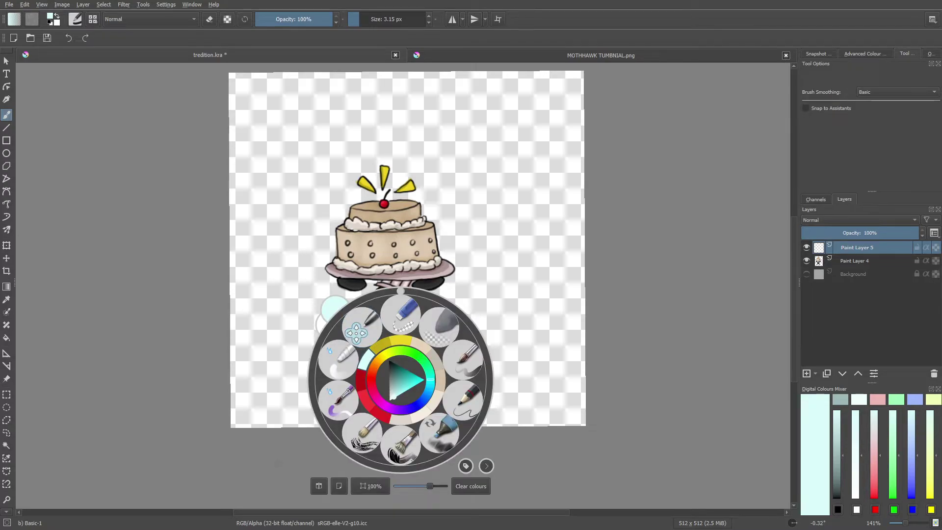
pyautogui.rightClick(426, 330)
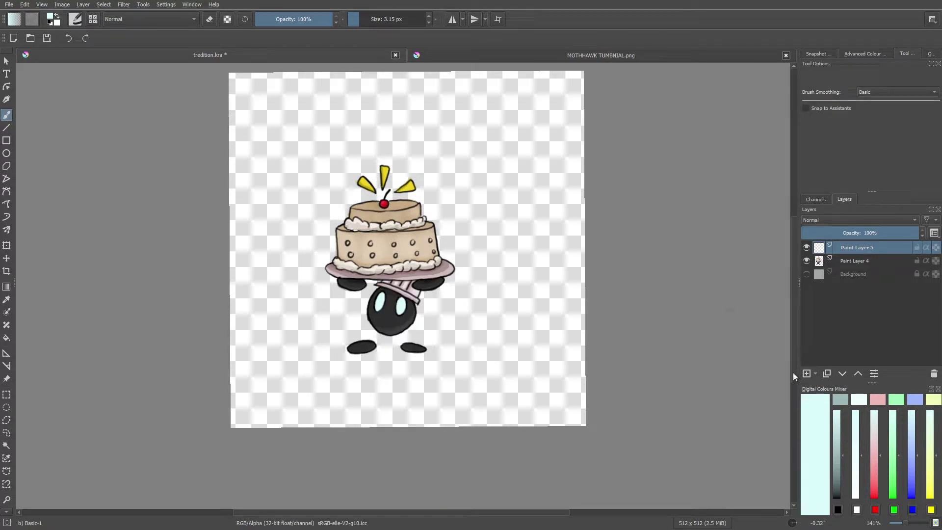
# Choose the Rectangle tool with the Ink-3 Gpen brush preset and set the brush size to 3.58 px.
pyautogui.click(6, 141)
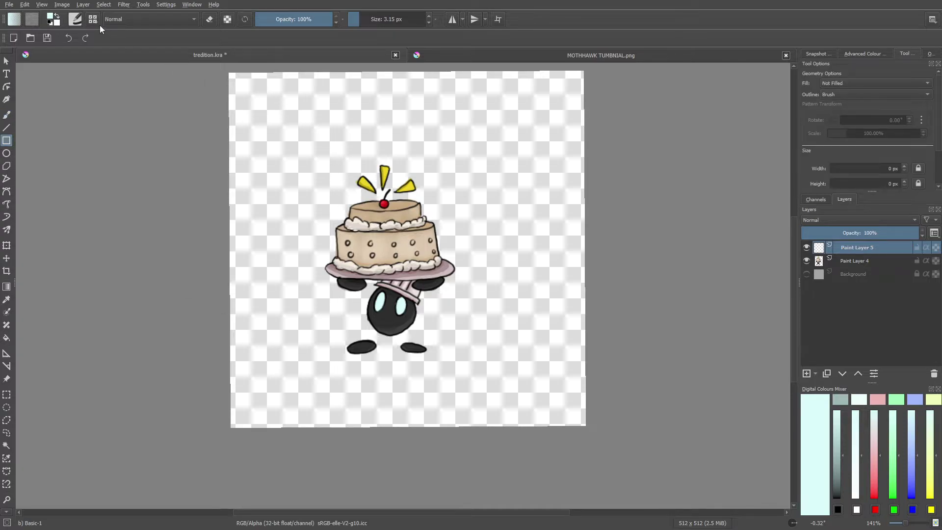
pyautogui.click(75, 19)
pyautogui.click(97, 152)
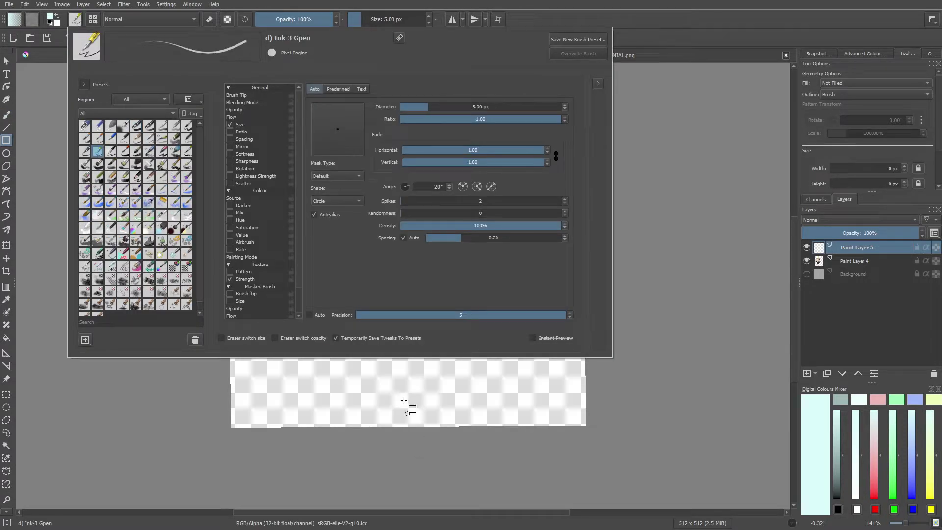
pyautogui.rightClick(426, 411)
pyautogui.click(291, 83)
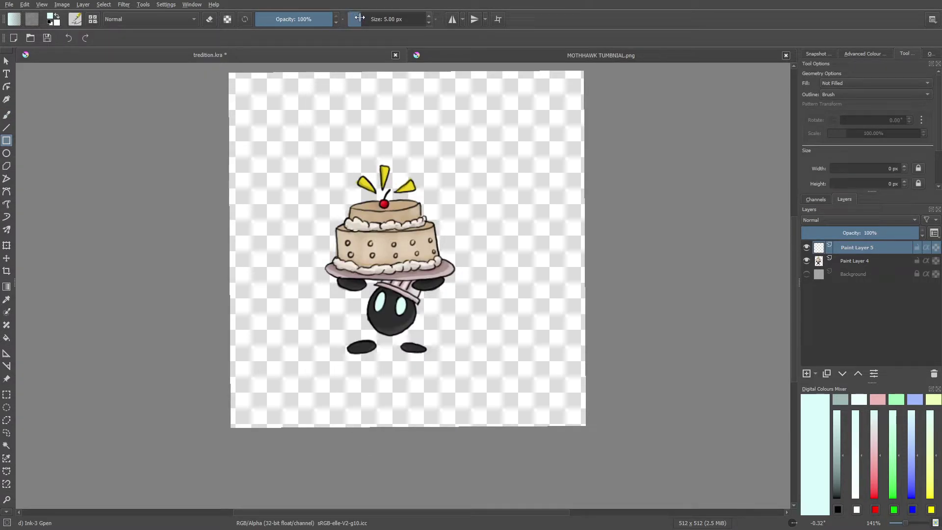
pyautogui.moveTo(358, 18); pyautogui.dragTo(361, 19)
# Try a pale cyan rectangle outline about 133 by 291 px to the right of the character and undo it.
pyautogui.rightClick(618, 319)
pyautogui.click(566, 201)
pyautogui.moveTo(482, 151); pyautogui.dragTo(574, 352)
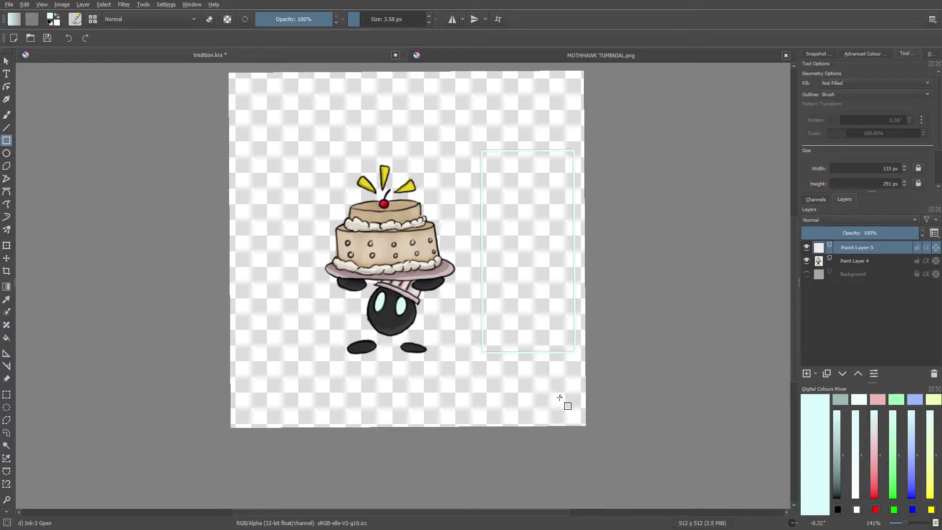
pyautogui.click(69, 36)
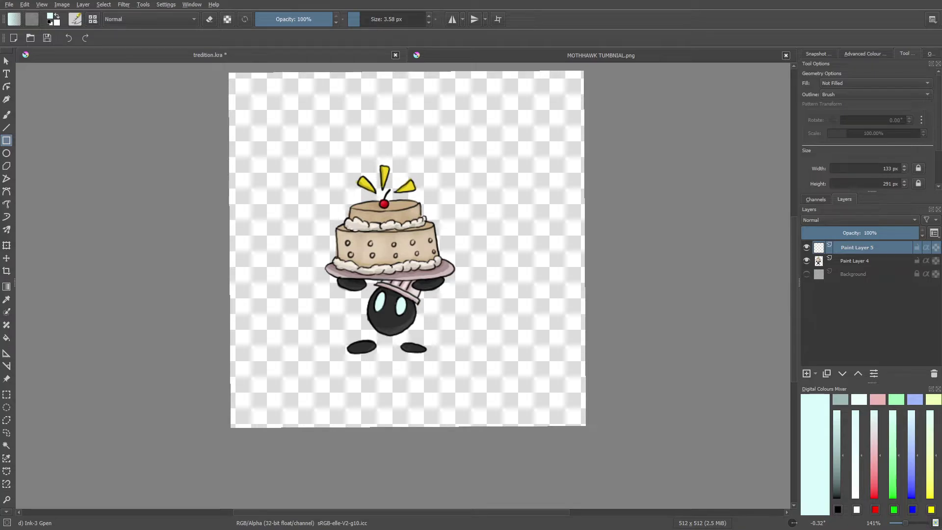
# Switch to the Firefox browser and search for "google translae" in a new tab.
pyautogui.hotkey('alt', 'Tab')
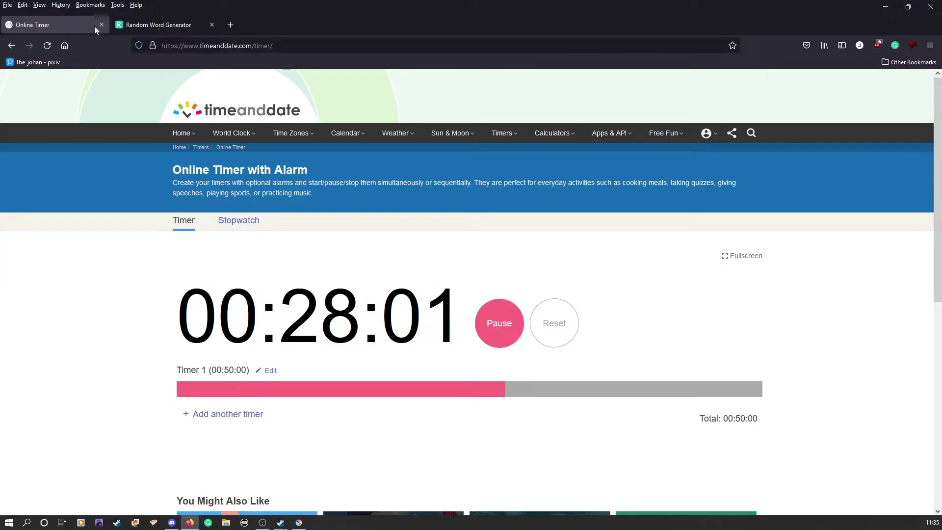
pyautogui.click(221, 30)
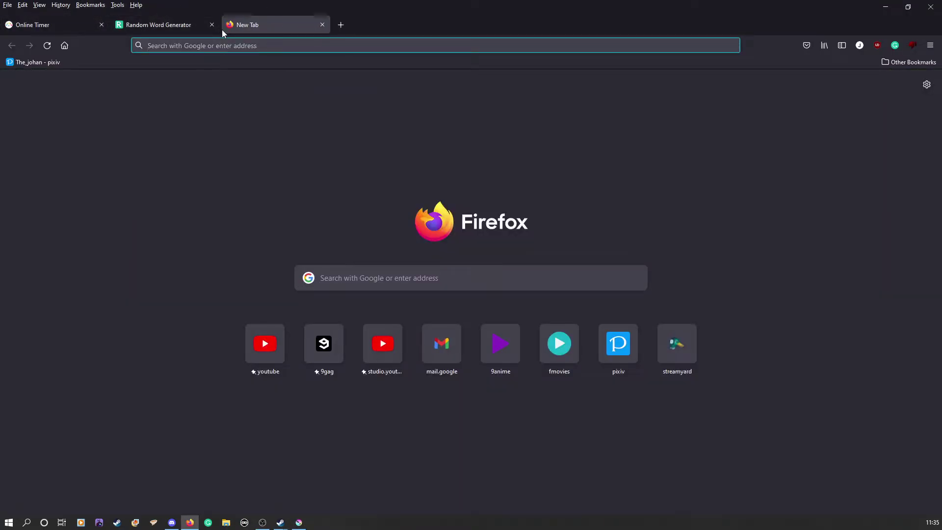
pyautogui.write('google')
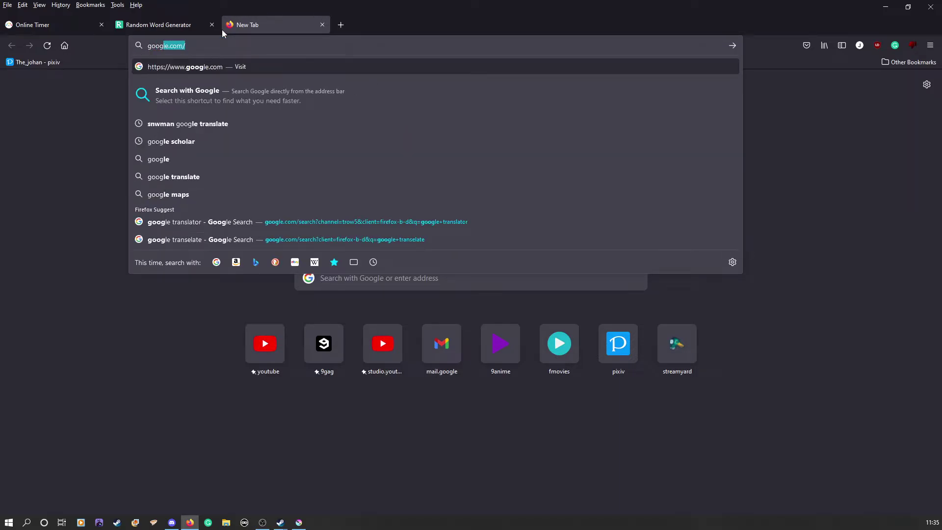
pyautogui.write(' tr')
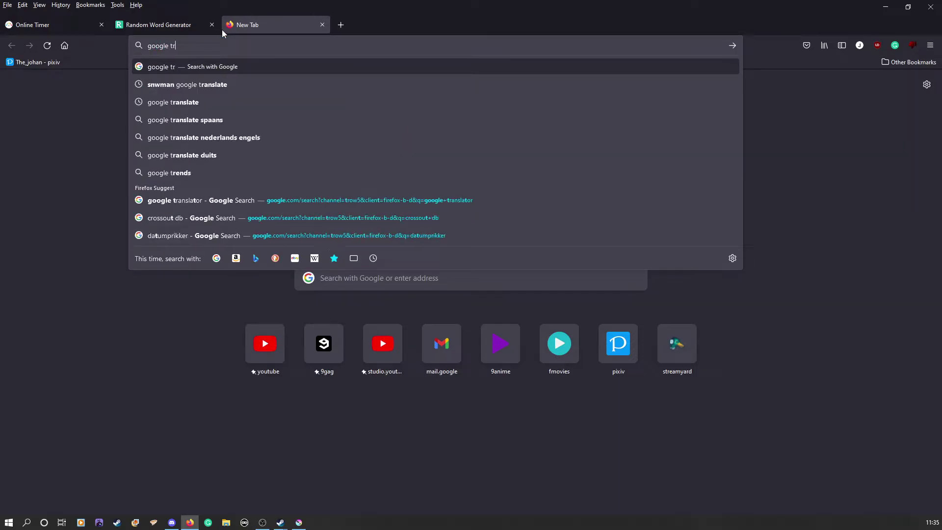
pyautogui.write('anslae')
pyautogui.press('Return')
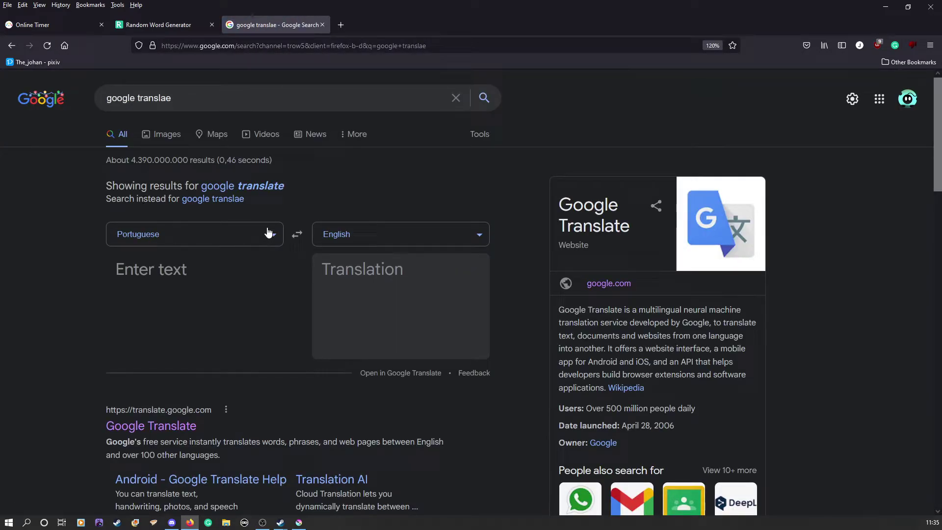
# Set the translator's source language to English and its target language to Japanese.
pyautogui.click(297, 234)
pyautogui.click(338, 236)
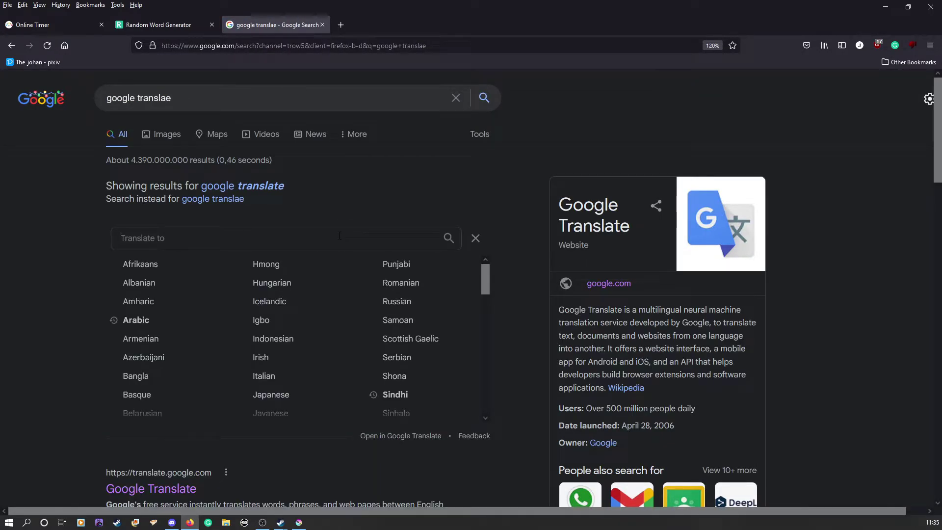
pyautogui.write('japm')
pyautogui.press('BackSpace')
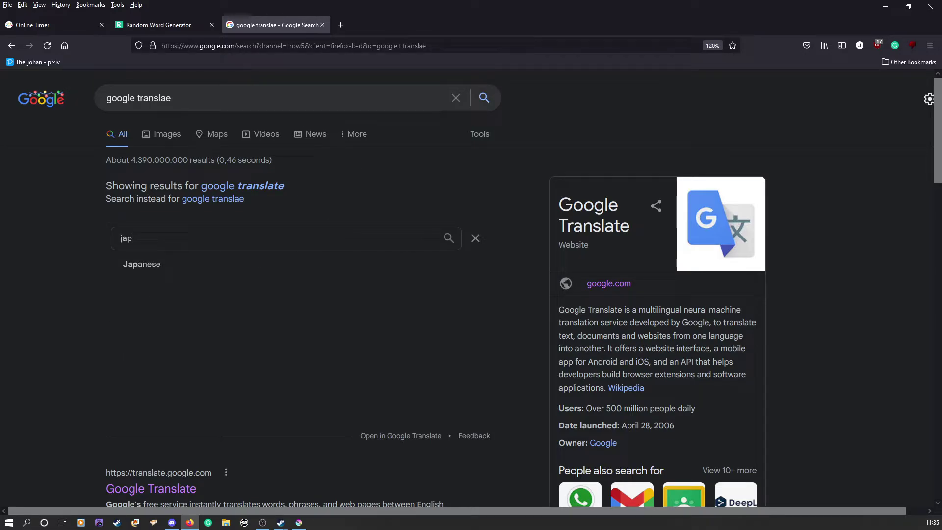
pyautogui.click(272, 266)
pyautogui.click(175, 261)
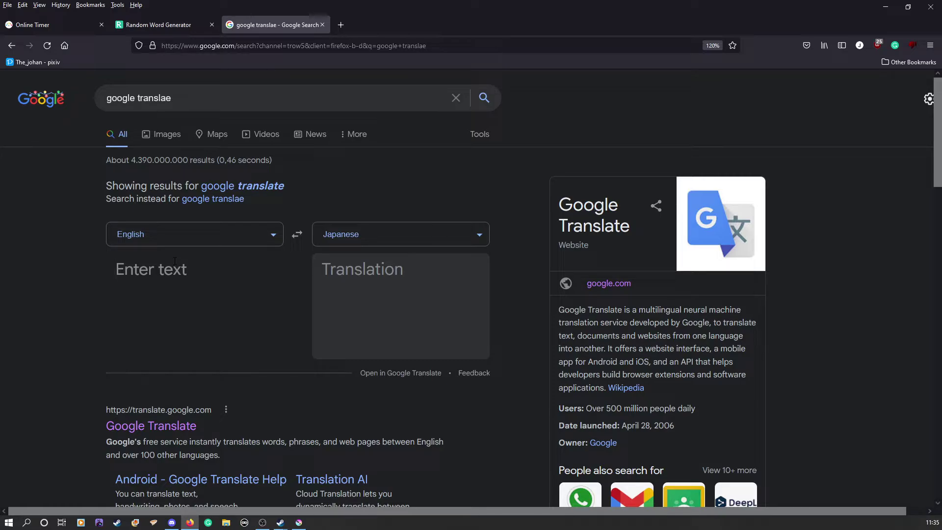
pyautogui.write('with')
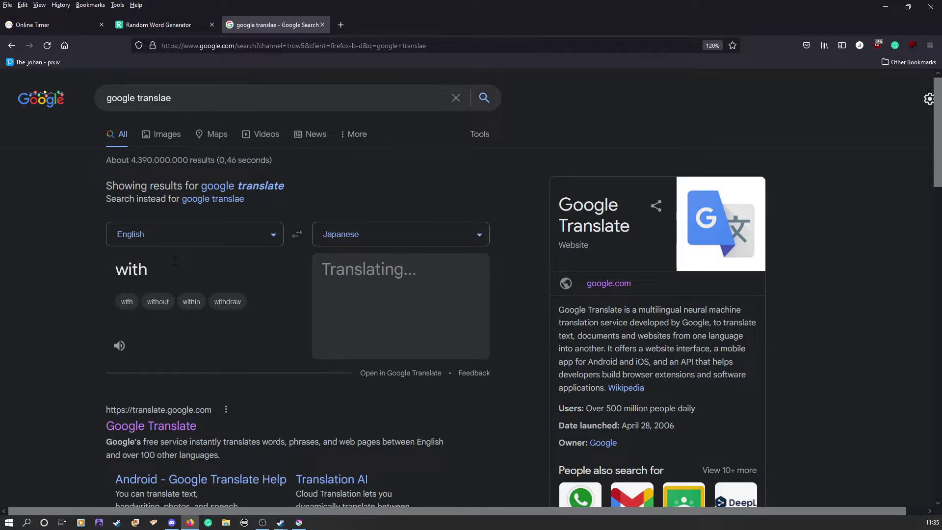
pyautogui.press('BackSpace')
pyautogui.press('BackSpace')
pyautogui.press('BackSpace')
pyautogui.press('BackSpace')
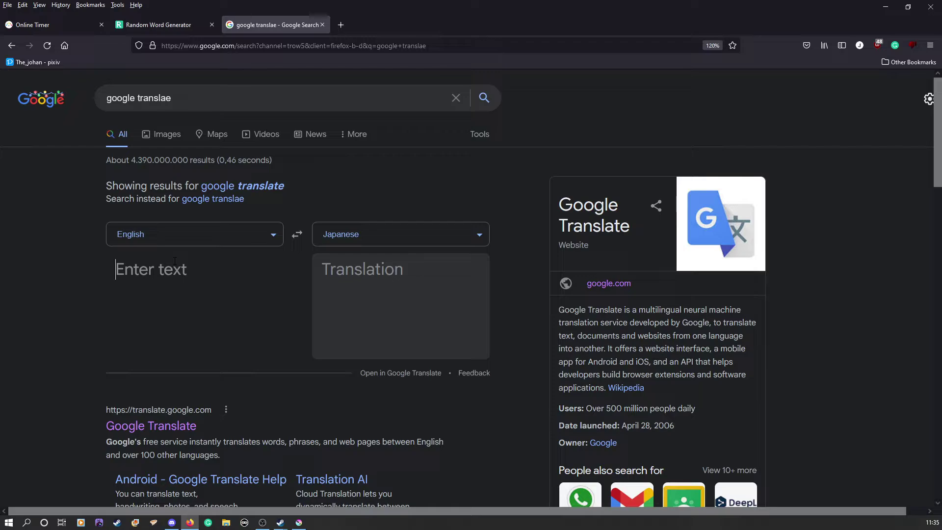
# Enter "a cherry" as the English text for translation into Japanese.
pyautogui.write('a c')
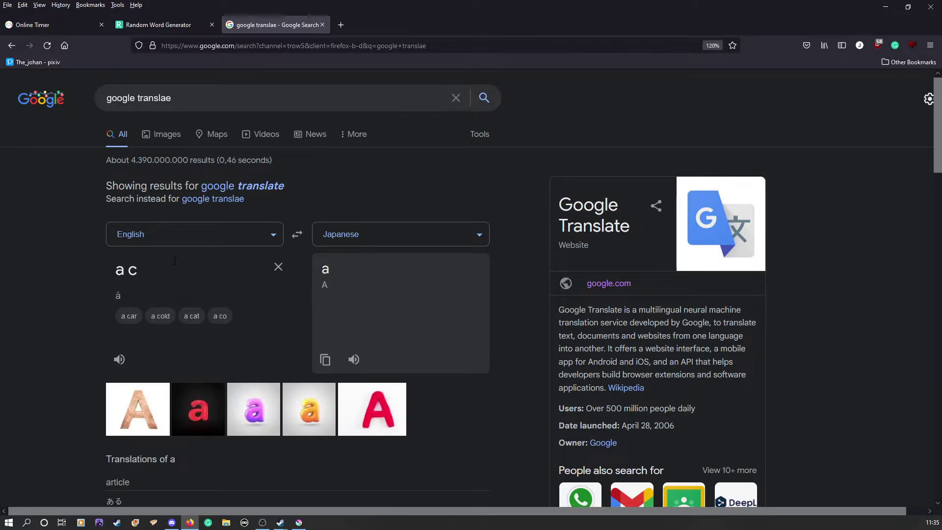
pyautogui.write('e')
pyautogui.press('BackSpace')
pyautogui.write('herry')
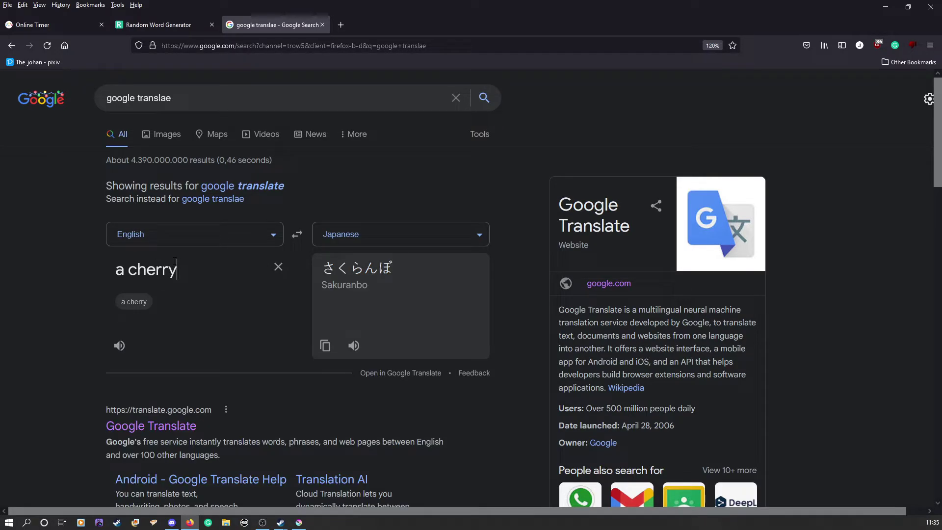
pyautogui.moveTo(179, 269); pyautogui.dragTo(115, 269)
pyautogui.click(182, 267)
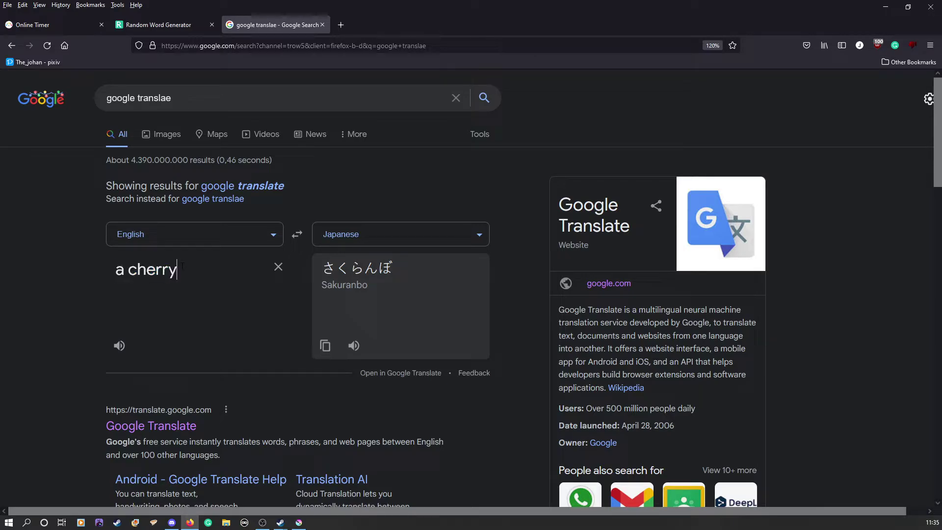
# Extend the English source text to "a cherry on top", correcting the typing mistakes.
pyautogui.write('pnm')
pyautogui.press('BackSpace')
pyautogui.press('BackSpace')
pyautogui.write('on y')
pyautogui.press('BackSpace')
pyautogui.write('top id')
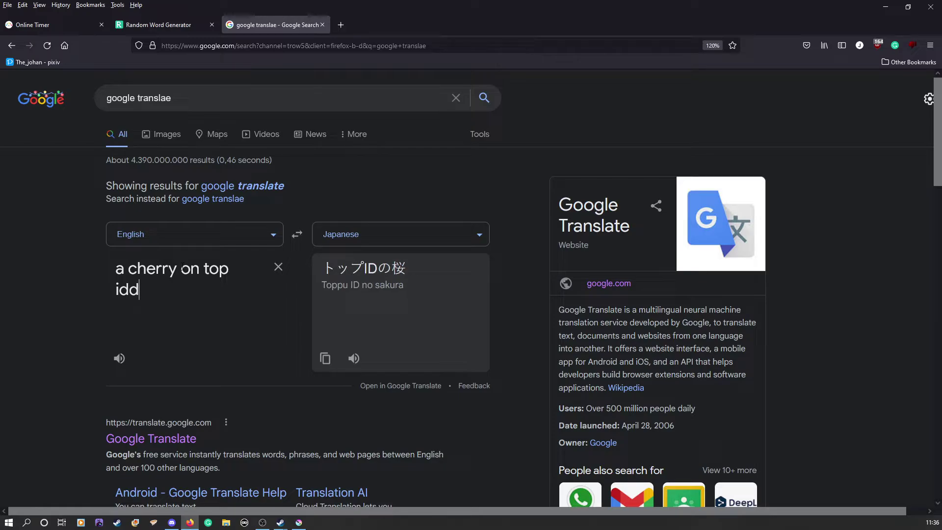
pyautogui.press('BackSpace')
pyautogui.press('BackSpace')
pyautogui.write('f')
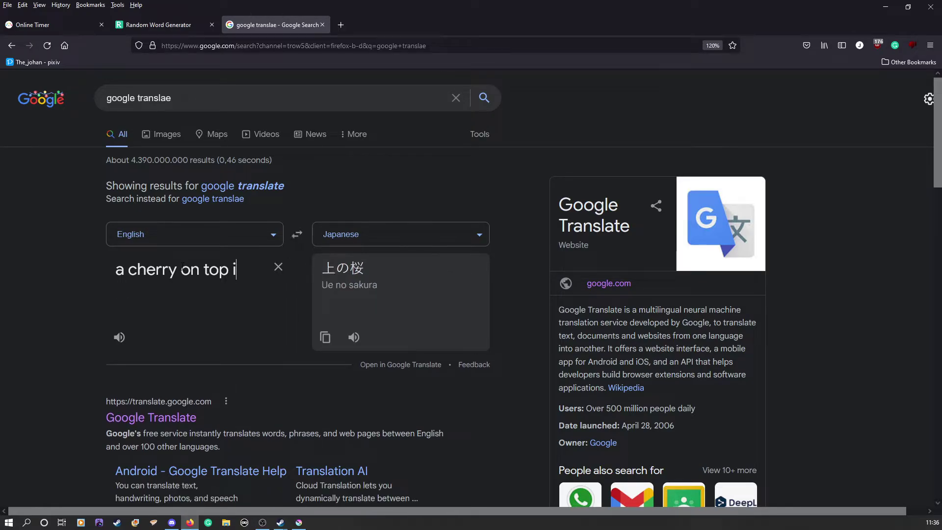
pyautogui.press('BackSpace')
pyautogui.write('d')
pyautogui.press('BackSpace')
# Complete the source sentence with "is a sighn of tradition" and accept the suggested spelling correction to "sign".
pyautogui.write('s')
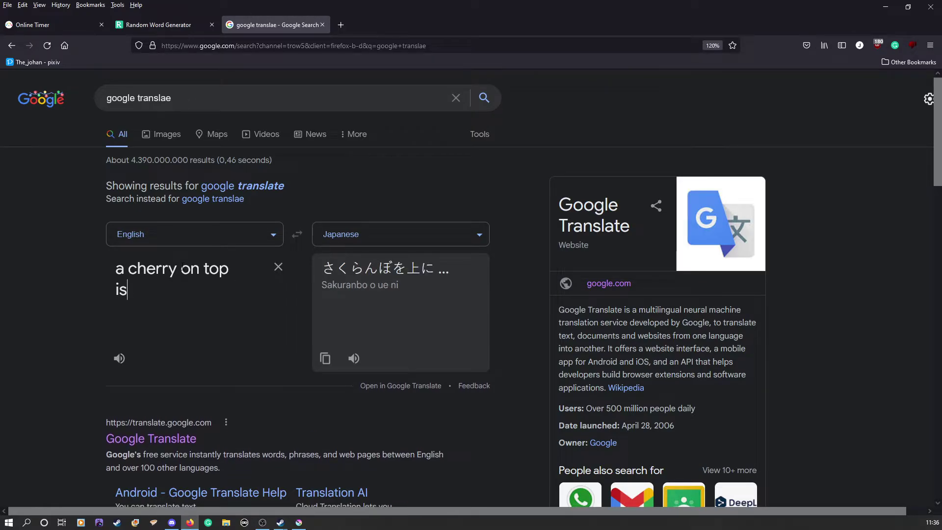
pyautogui.write(' a sighn')
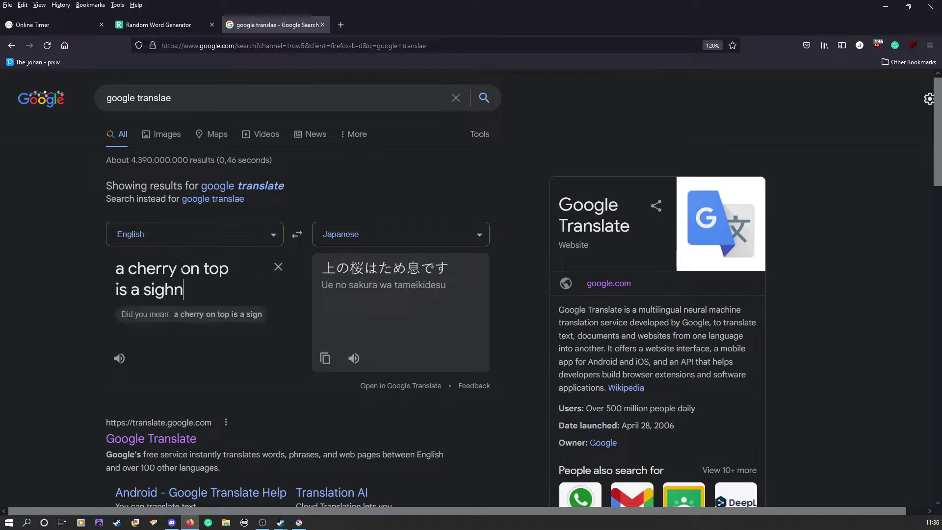
pyautogui.write(' of tradiy')
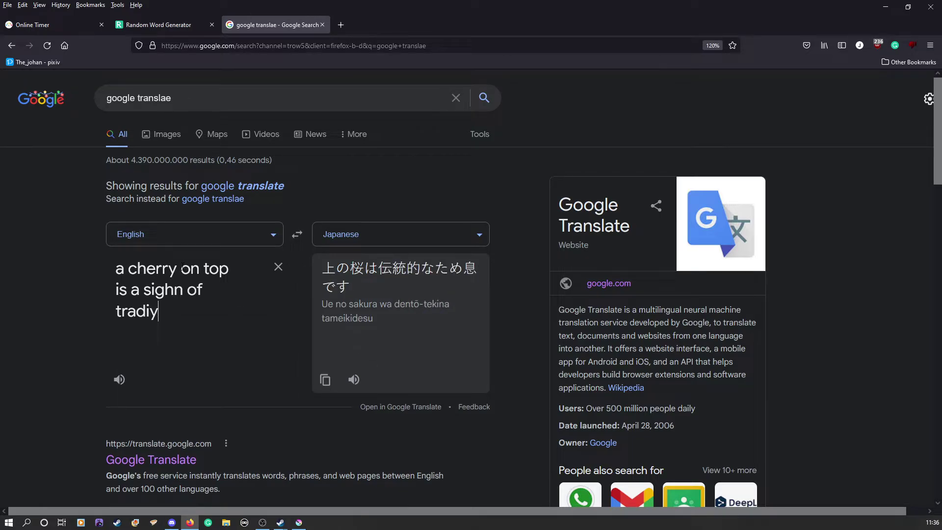
pyautogui.press('BackSpace')
pyautogui.write('tion')
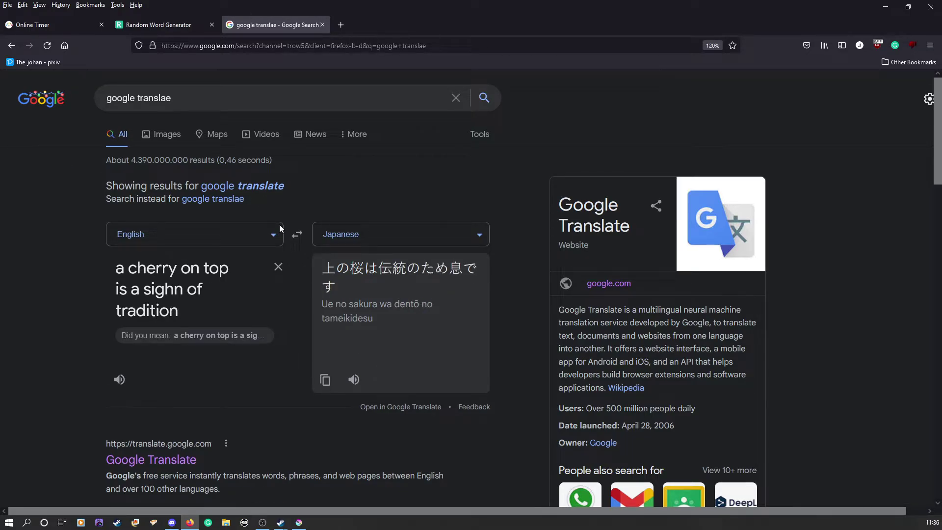
pyautogui.click(256, 336)
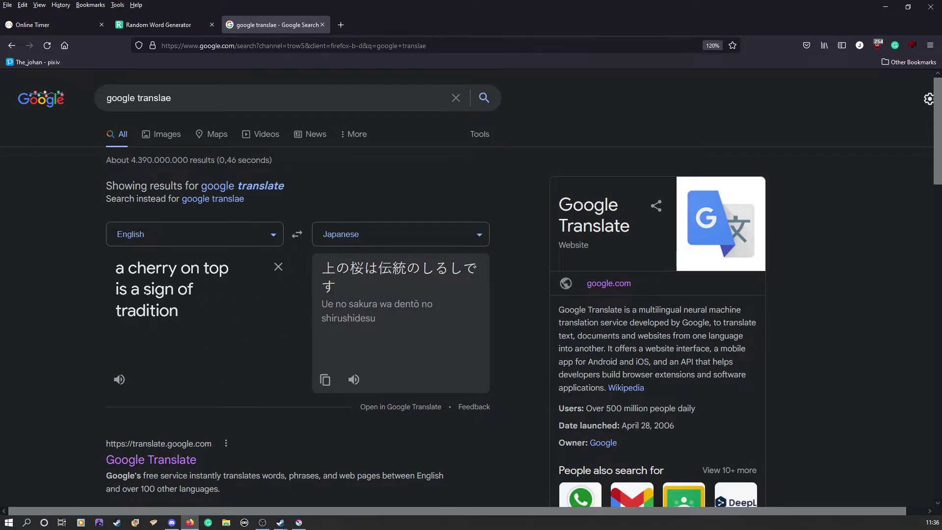
# Insert "did you know ? that" at the start of the English sentence, before "a cherry".
pyautogui.tripleClick(119, 268)
pyautogui.doubleClick(120, 268)
pyautogui.click(124, 268)
pyautogui.tripleClick(119, 270)
pyautogui.doubleClick(120, 270)
pyautogui.click(120, 263)
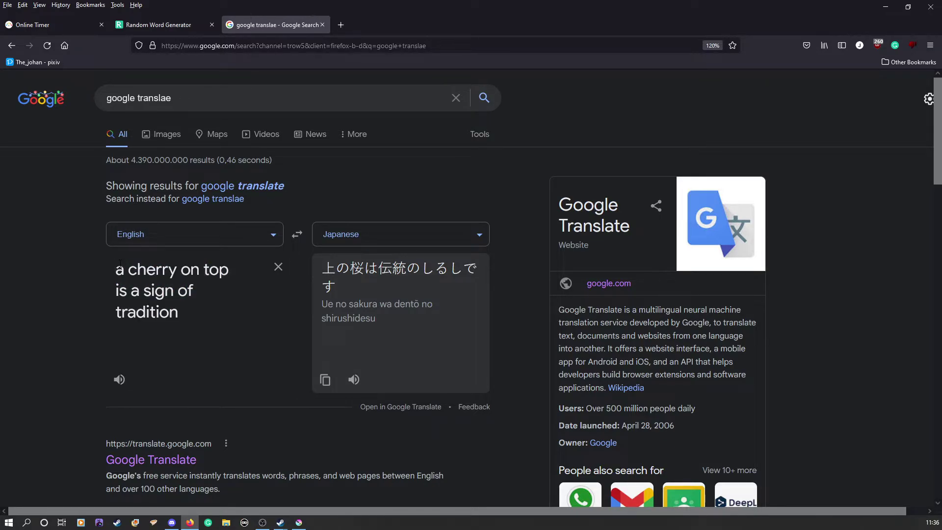
pyautogui.write('did ')
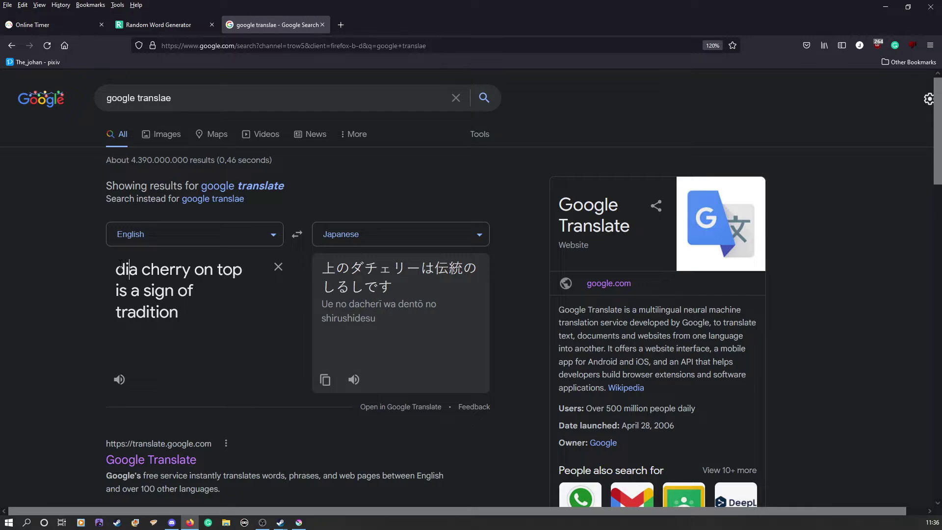
pyautogui.write('you know ')
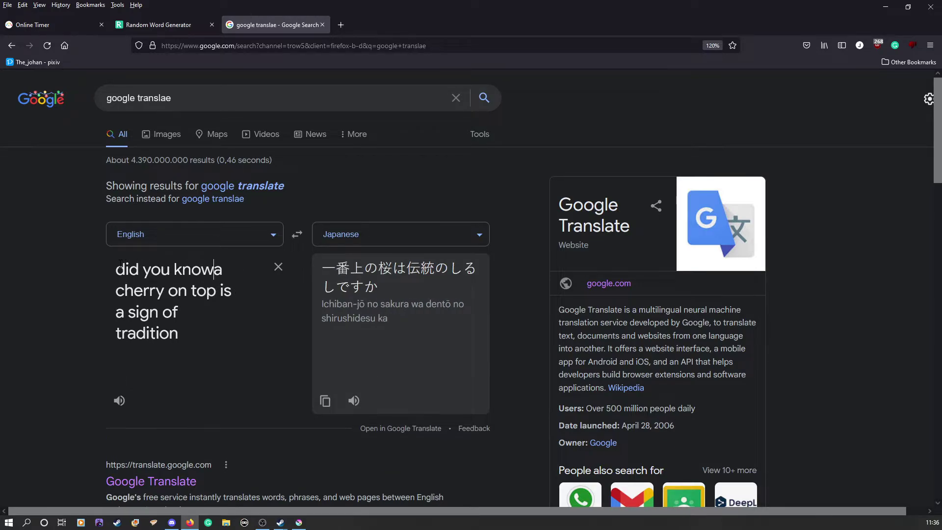
pyautogui.write('?')
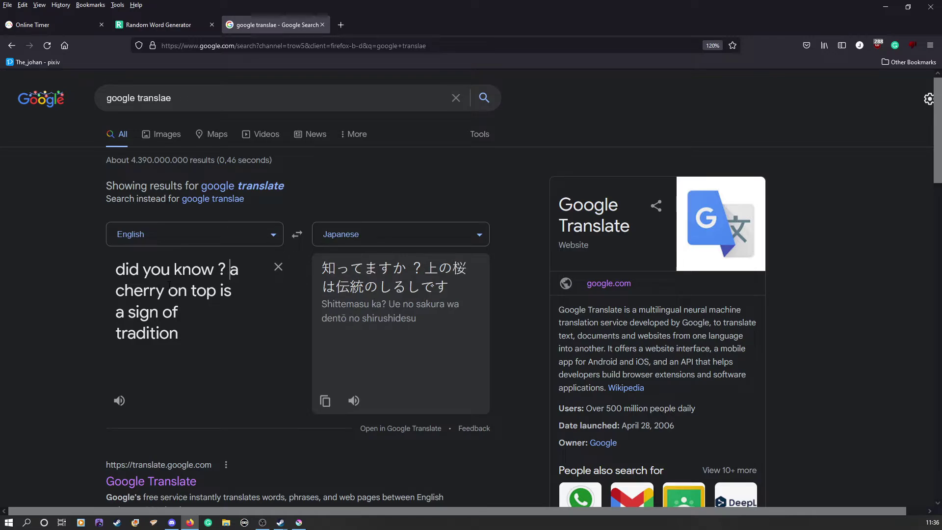
pyautogui.write(' that')
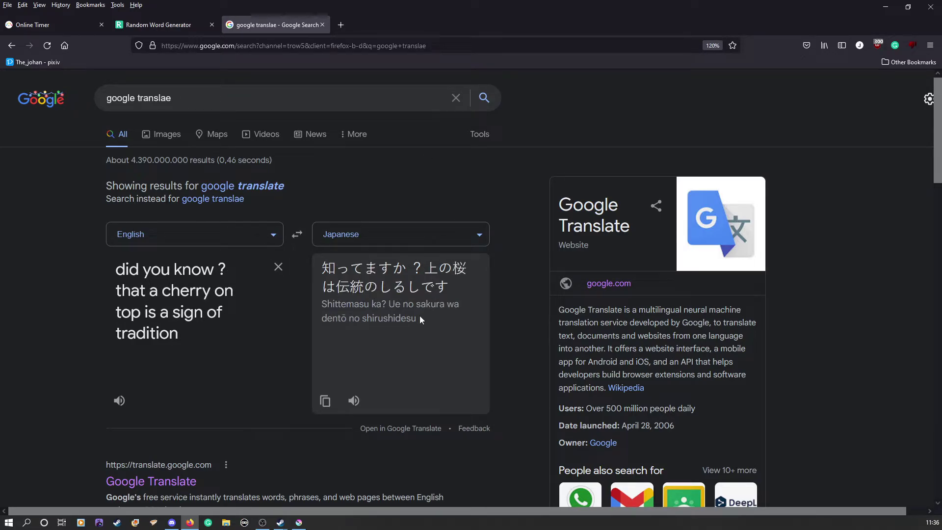
# Copy the full Japanese translation of the sentence and play its pronunciation.
pyautogui.moveTo(448, 293)
pyautogui.mouseDown()
pyautogui.moveTo(329, 251)
pyautogui.moveTo(464, 299)
pyautogui.moveTo(449, 291)
pyautogui.mouseUp()
pyautogui.click(333, 264)
pyautogui.rightClick(440, 290)
pyautogui.click(449, 297)
pyautogui.click(354, 400)
# Switch back to Krita and try to paste the copied Japanese sentence into the drawing.
pyautogui.click(299, 522)
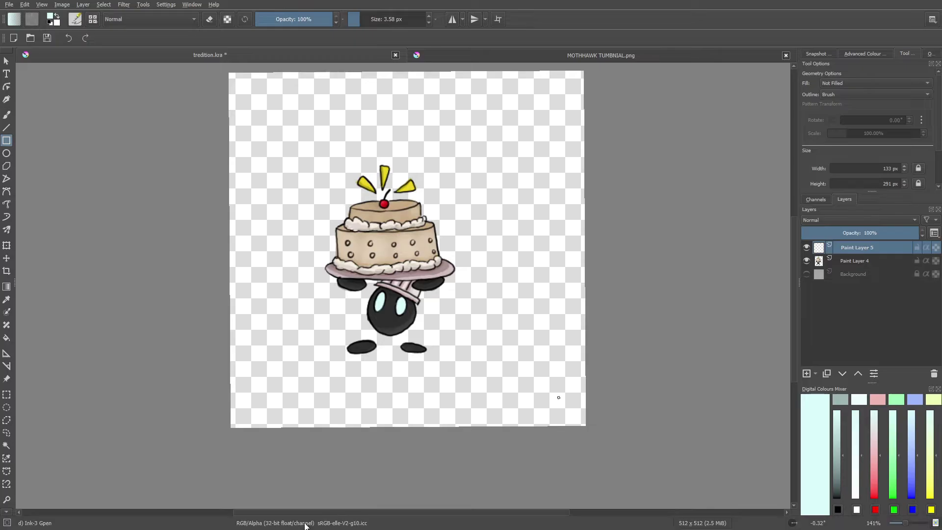
pyautogui.click(24, 5)
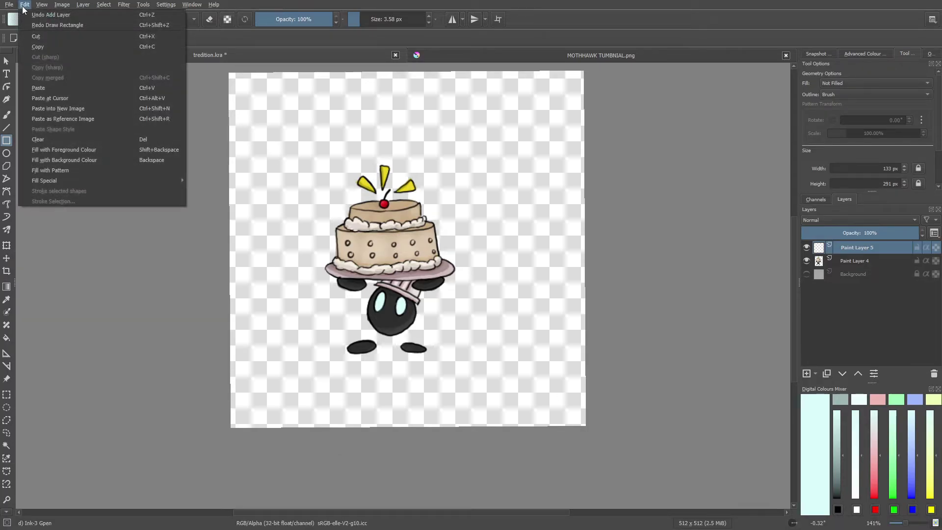
pyautogui.moveTo(9, 4)
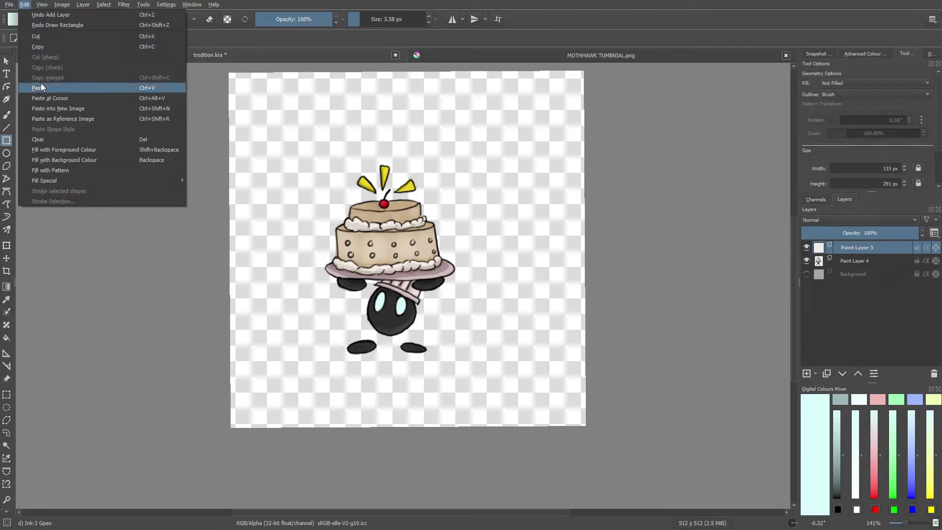
pyautogui.click(41, 87)
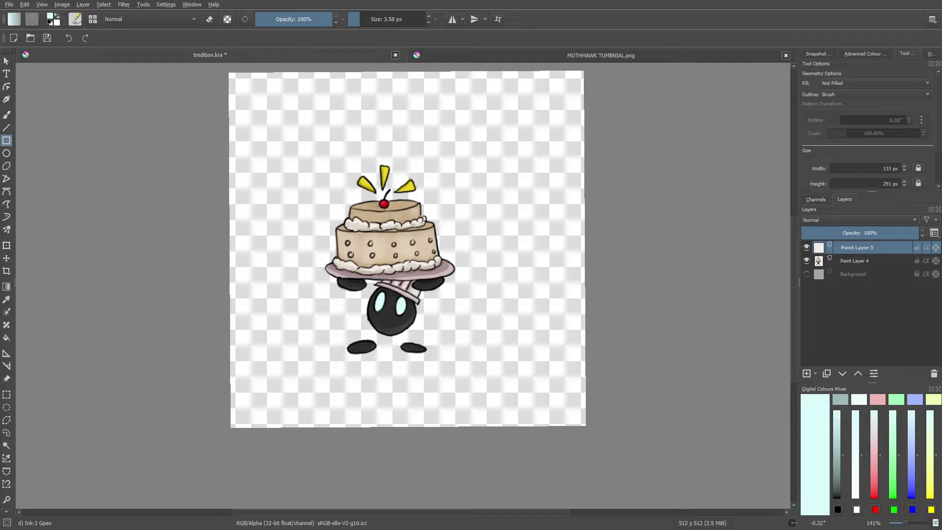
# Switch to the browser and copy a region screenshot of the two-line Japanese translation of the cherry sentence.
pyautogui.hotkey('alt', 'Tab')
pyautogui.moveTo(339, 268); pyautogui.dragTo(457, 290)
pyautogui.rightClick(429, 278)
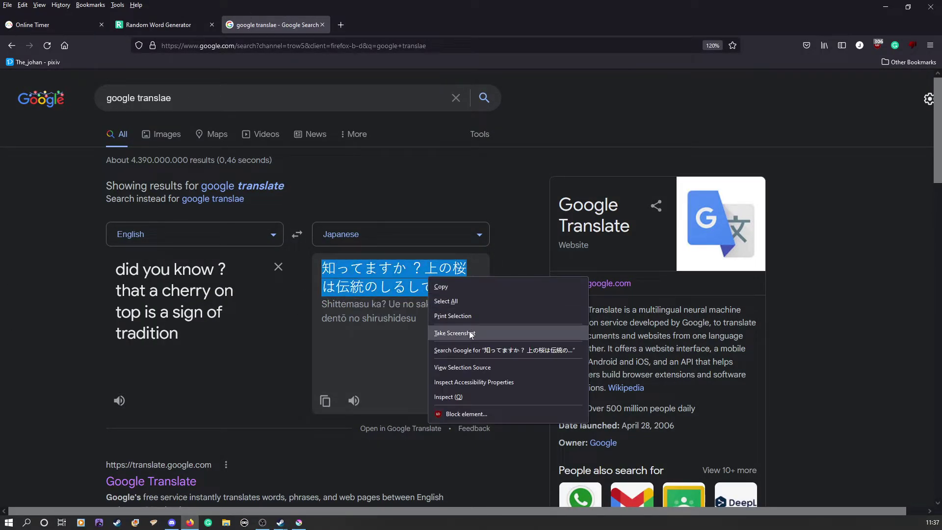
pyautogui.click(467, 333)
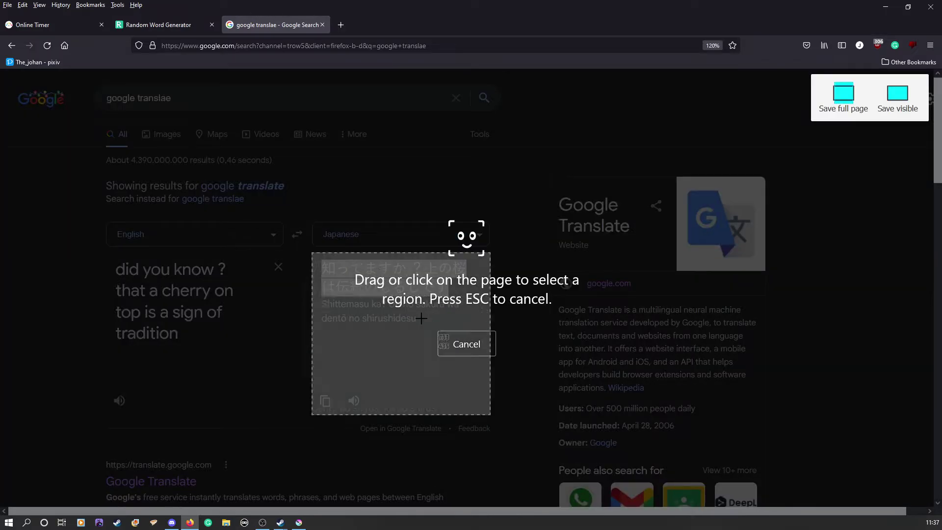
pyautogui.click(374, 271)
pyautogui.click(350, 318)
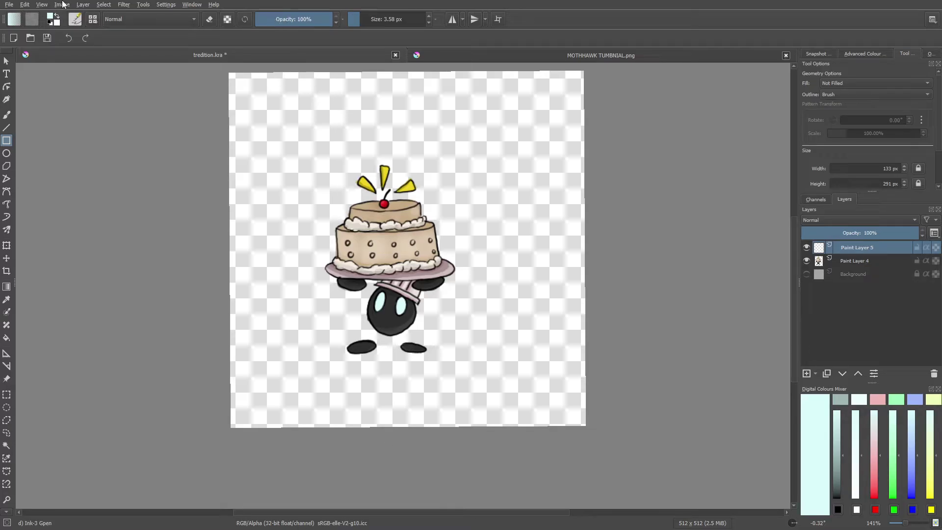
# Back in Krita, paste the captured Japanese text using the As Web colour profile and move it above the cake.
pyautogui.click(41, 4)
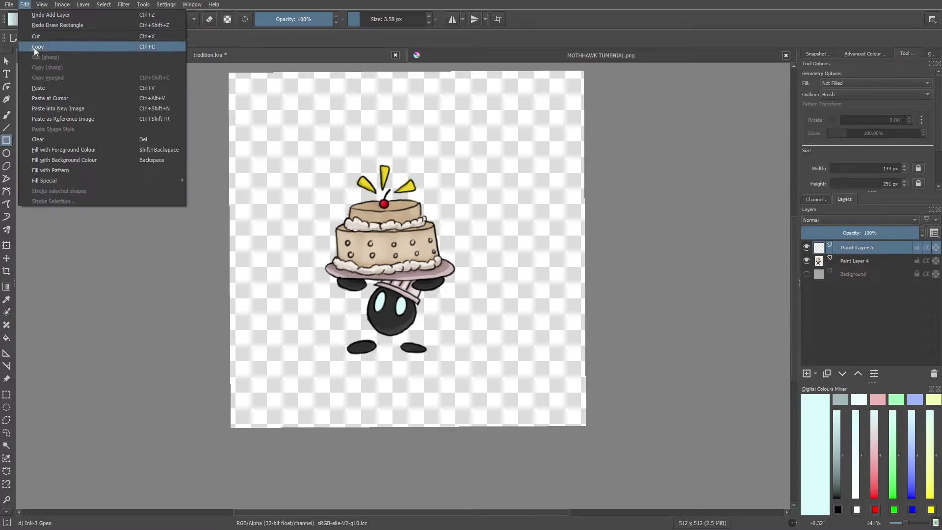
pyautogui.click(40, 89)
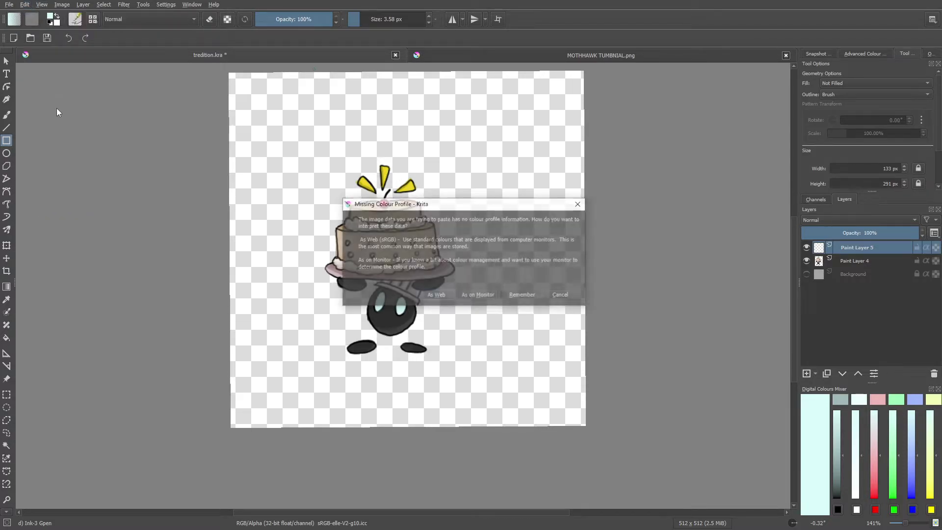
pyautogui.click(436, 295)
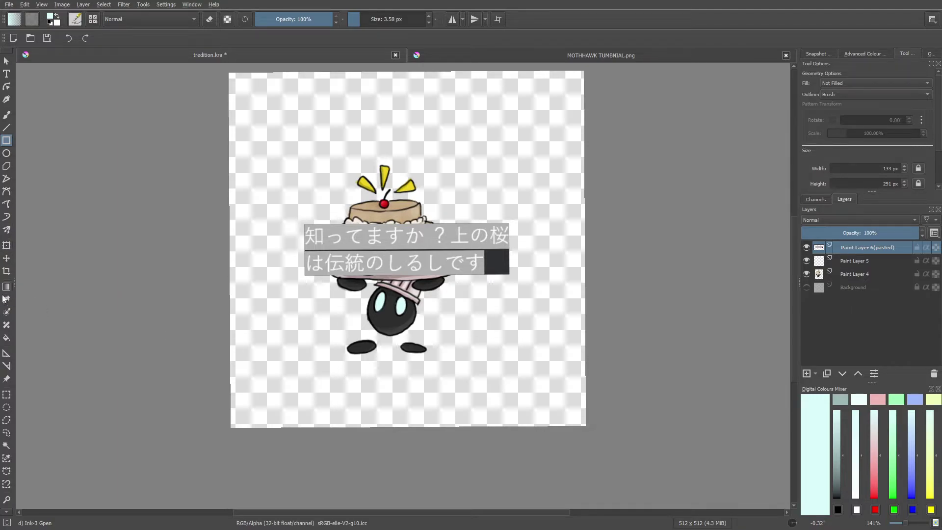
pyautogui.click(6, 258)
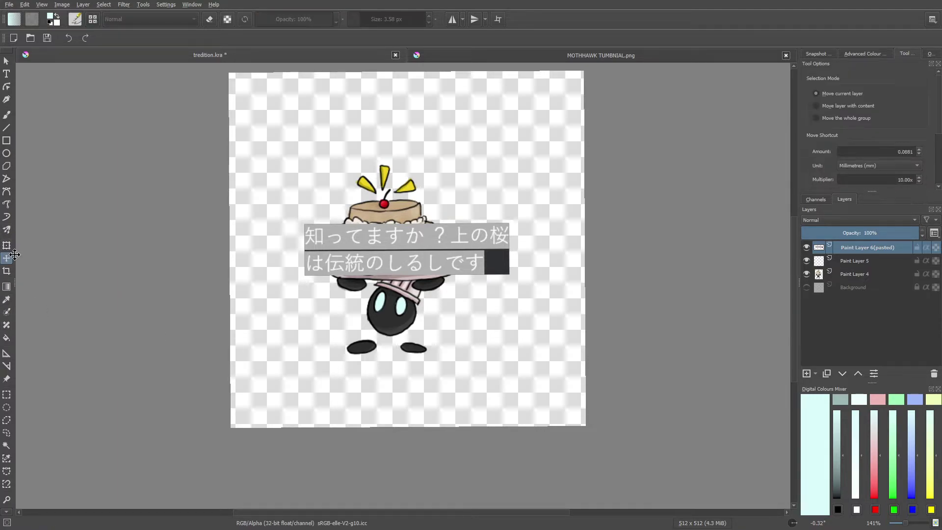
pyautogui.moveTo(364, 242); pyautogui.dragTo(352, 134)
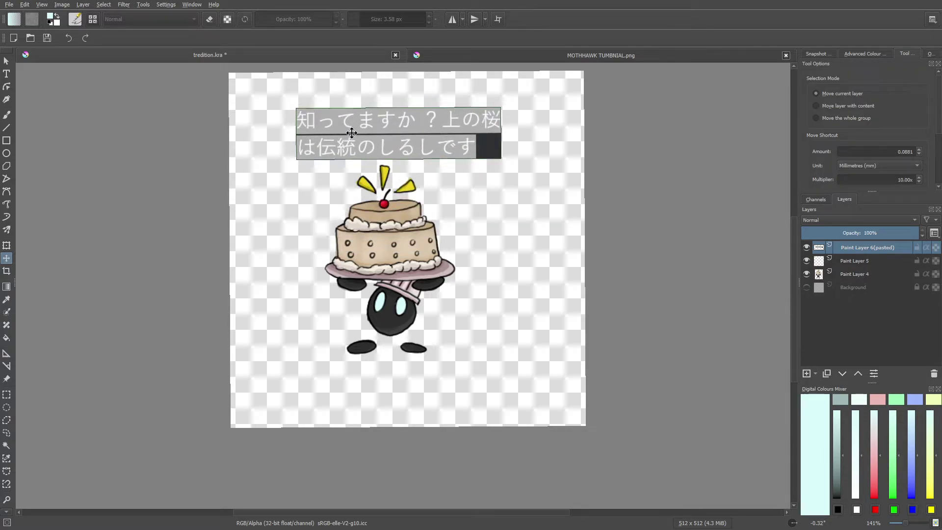
pyautogui.click(7, 115)
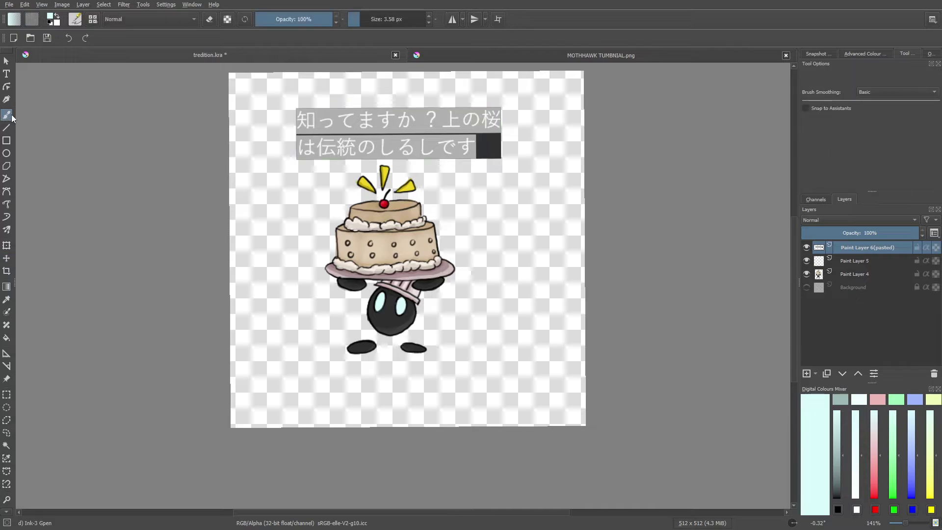
# Add a paint layer above the pasted text and choose a bright yellowish green as the foreground colour.
pyautogui.click(806, 374)
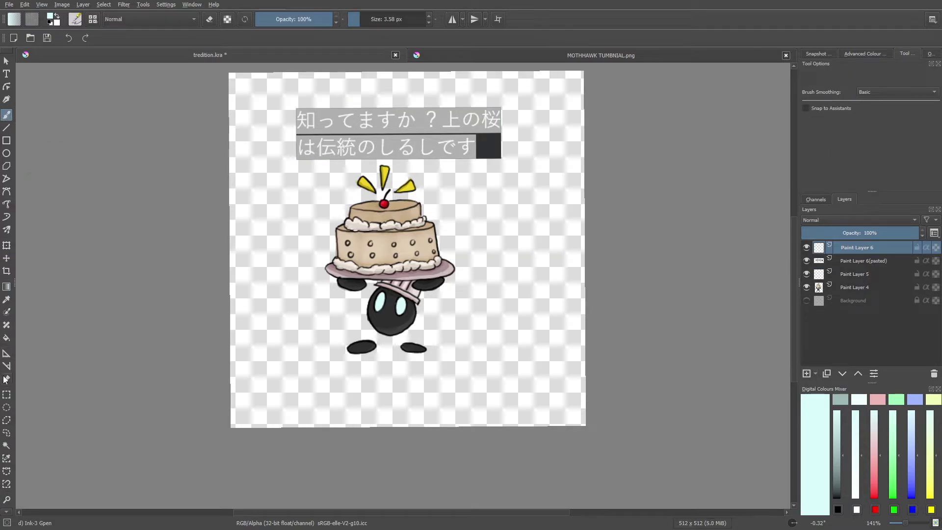
pyautogui.click(7, 140)
pyautogui.rightClick(207, 310)
pyautogui.click(191, 284)
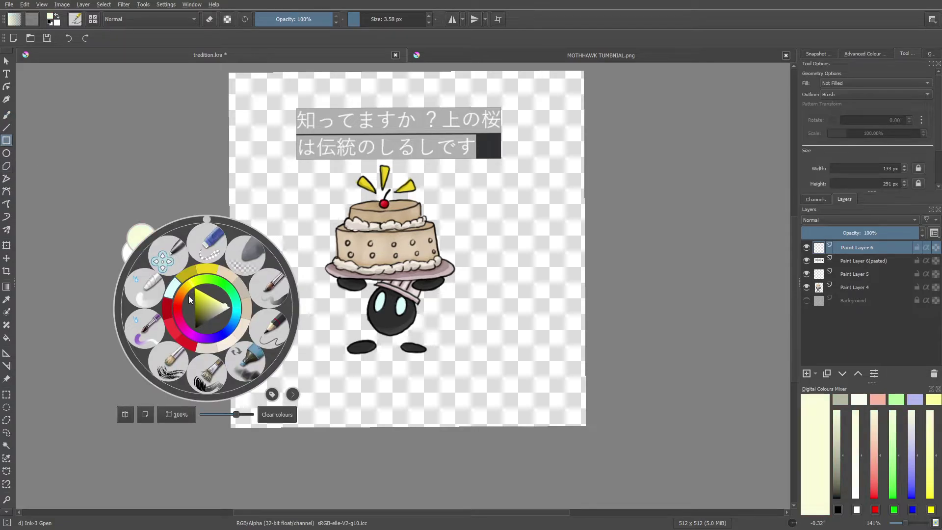
pyautogui.click(196, 299)
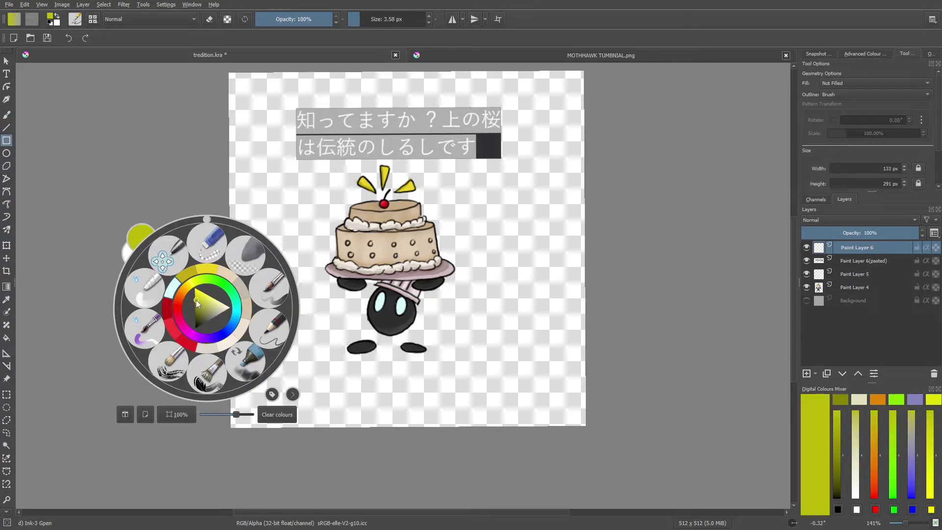
pyautogui.click(201, 282)
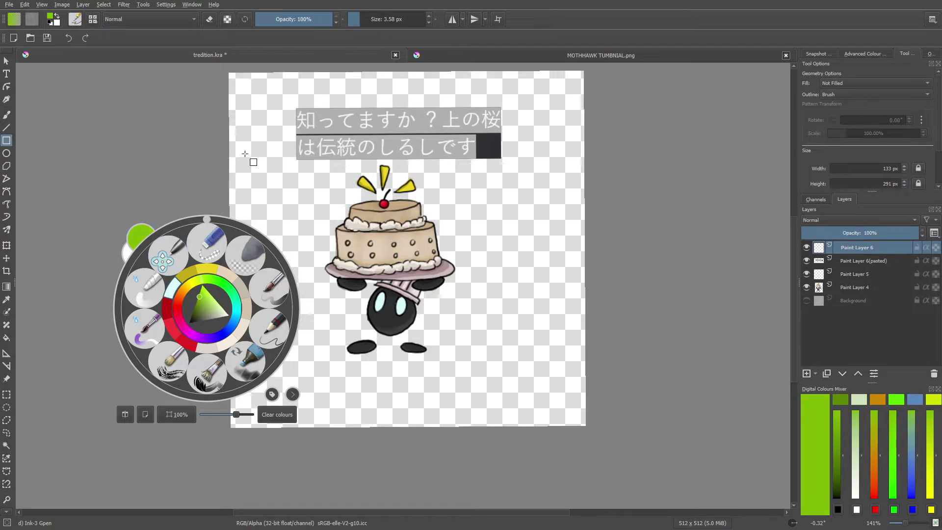
pyautogui.click(254, 141)
# Draw a rectangle about 326 × 83 px filled with the foreground colour over the Japanese text, and set the brush size to 4.55 px.
pyautogui.moveTo(298, 104)
pyautogui.mouseDown()
pyautogui.moveTo(480, 143)
pyautogui.moveTo(505, 160)
pyautogui.mouseUp()
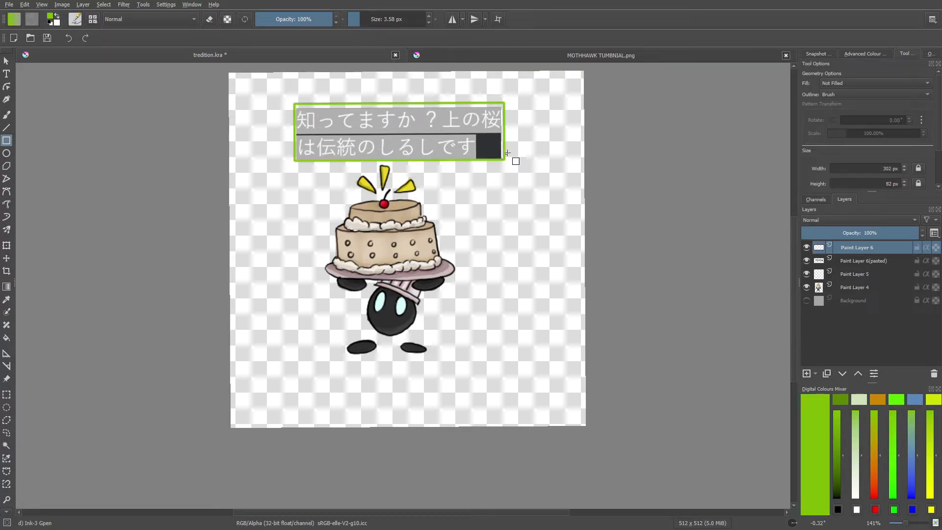
pyautogui.click(69, 38)
pyautogui.click(844, 83)
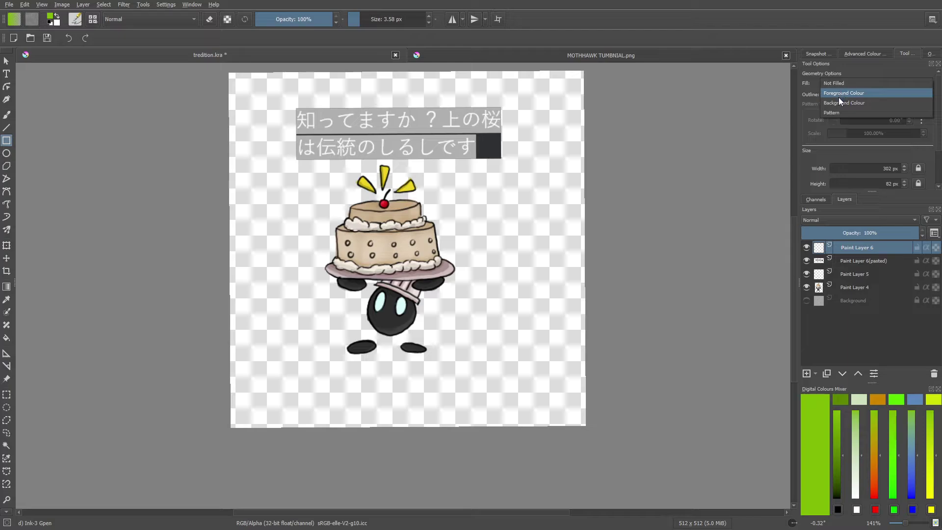
pyautogui.click(840, 92)
pyautogui.moveTo(282, 104); pyautogui.dragTo(508, 160)
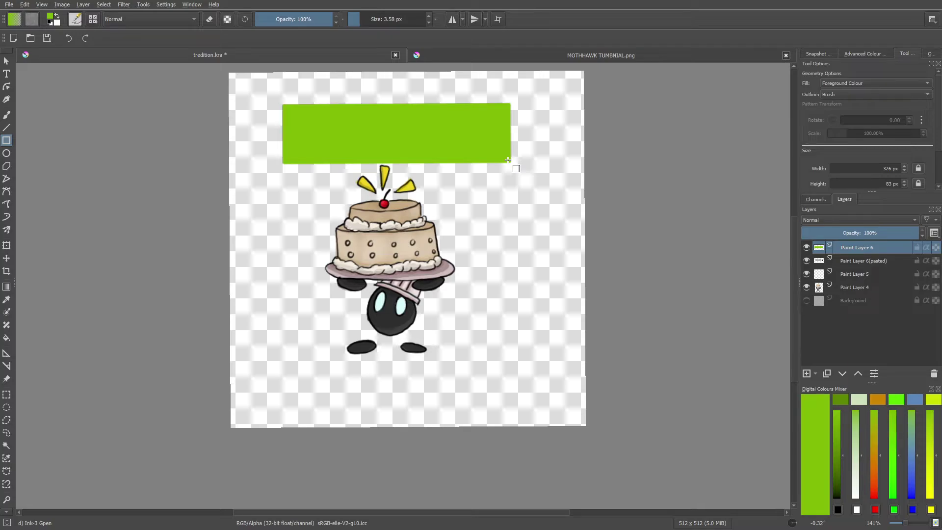
pyautogui.click(6, 115)
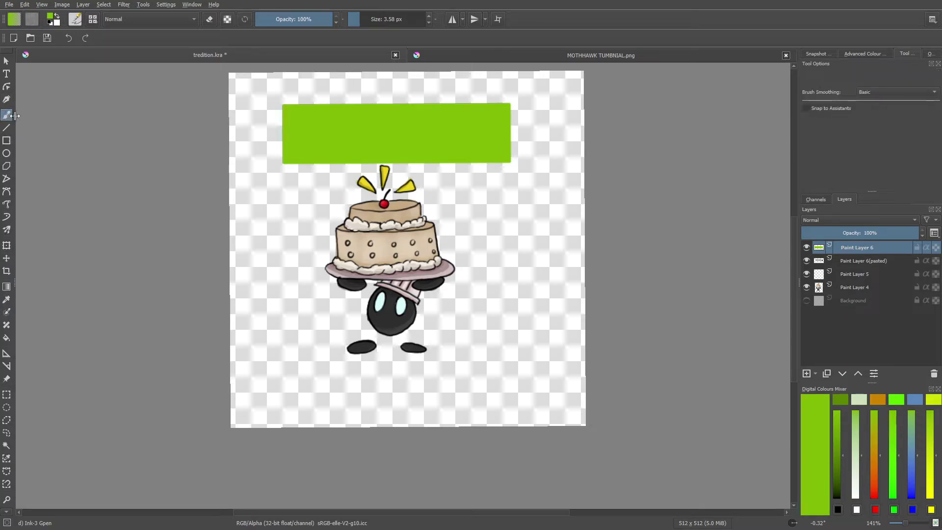
pyautogui.moveTo(358, 19); pyautogui.dragTo(361, 19)
# Move the pasted text layer above the green rectangle's layer and lower its opacity to 53%.
pyautogui.click(806, 260)
pyautogui.click(807, 261)
pyautogui.click(859, 260)
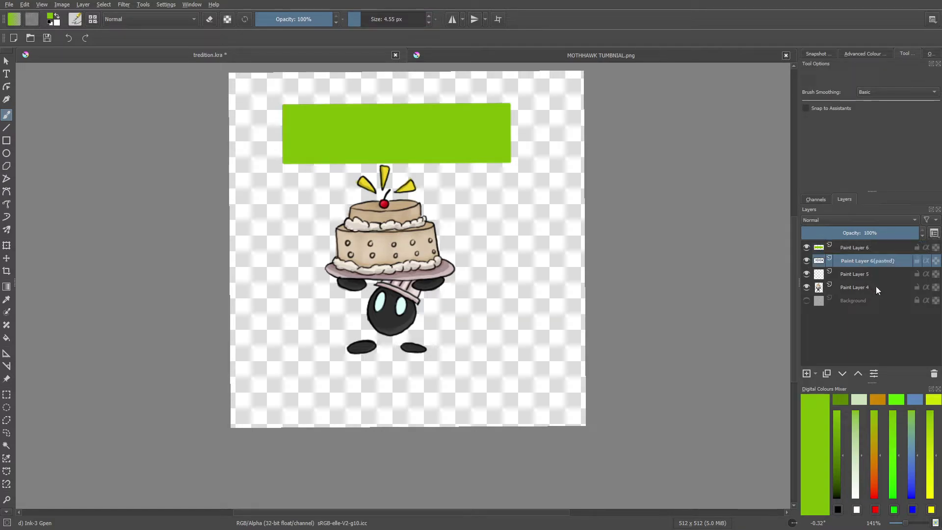
pyautogui.click(858, 373)
pyautogui.click(863, 233)
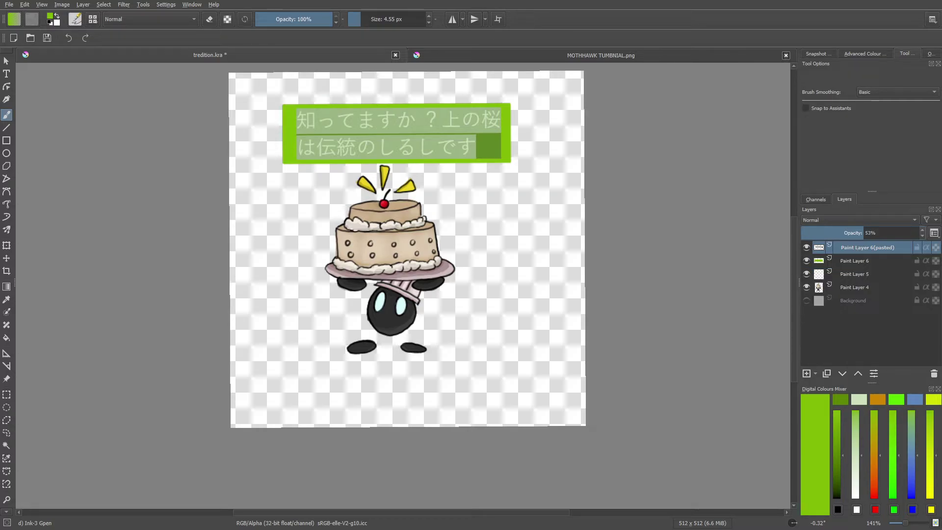
pyautogui.hotkey('alt', 'Tab')
pyautogui.hotkey('alt', 'Tab')
pyautogui.click(7, 140)
pyautogui.moveTo(282, 104); pyautogui.dragTo(512, 169)
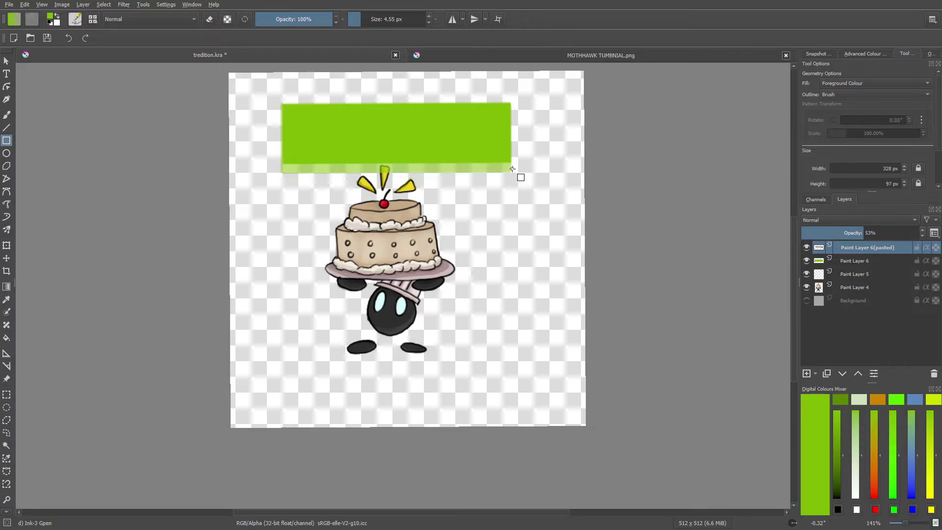
pyautogui.click(69, 38)
# Draw a larger filled rectangle, about 327 × 101 px, on the green layer and shift it up off the yellow rays.
pyautogui.click(846, 256)
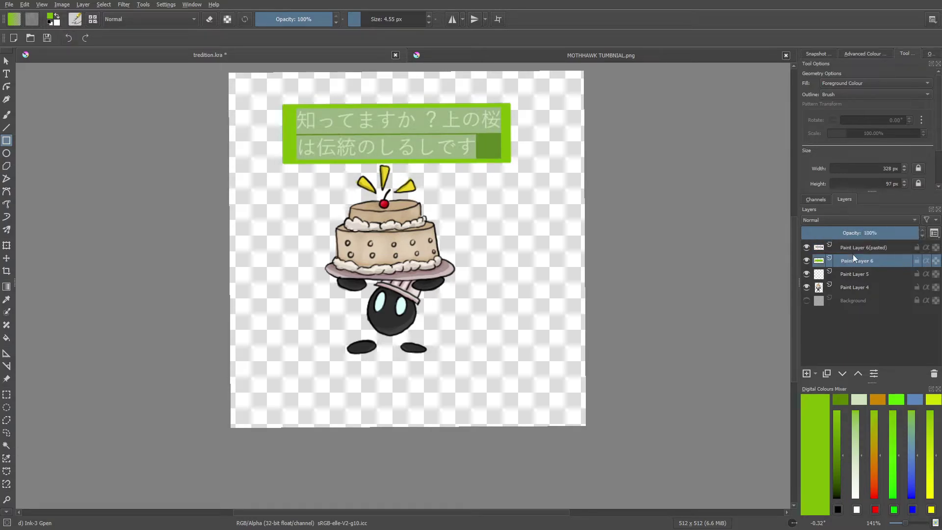
pyautogui.moveTo(282, 105)
pyautogui.mouseDown()
pyautogui.moveTo(531, 202)
pyautogui.moveTo(515, 185)
pyautogui.moveTo(513, 165)
pyautogui.mouseUp()
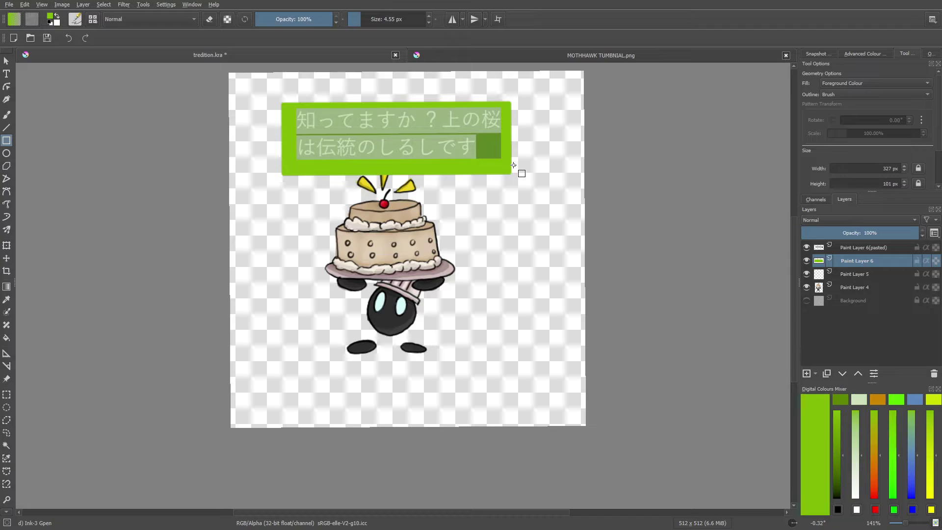
pyautogui.click(7, 259)
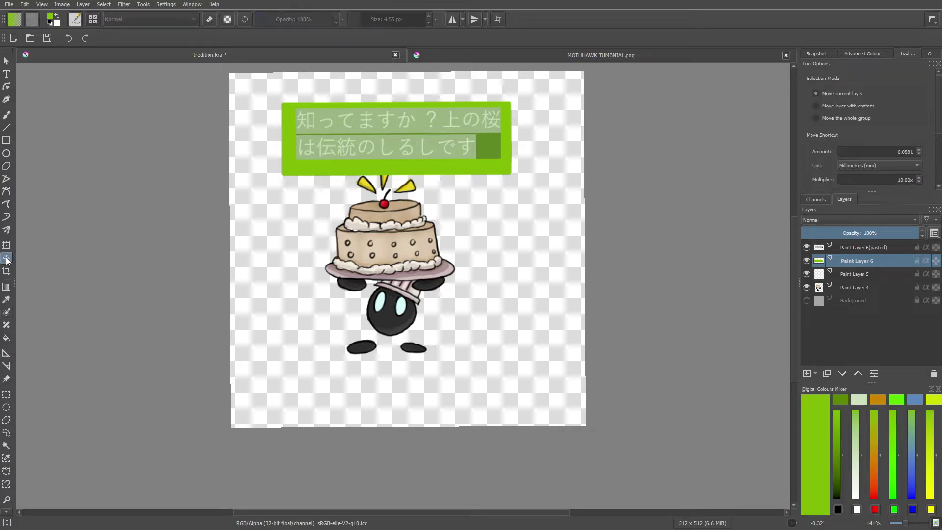
pyautogui.moveTo(301, 148); pyautogui.dragTo(303, 139)
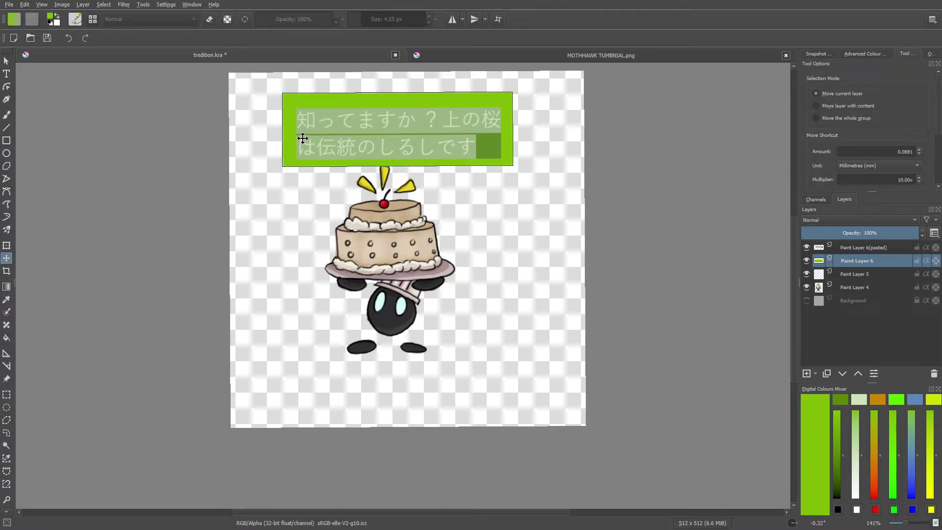
# Move the pasted Japanese text slightly up and left within the green rectangle.
pyautogui.click(862, 248)
pyautogui.moveTo(311, 122); pyautogui.dragTo(310, 120)
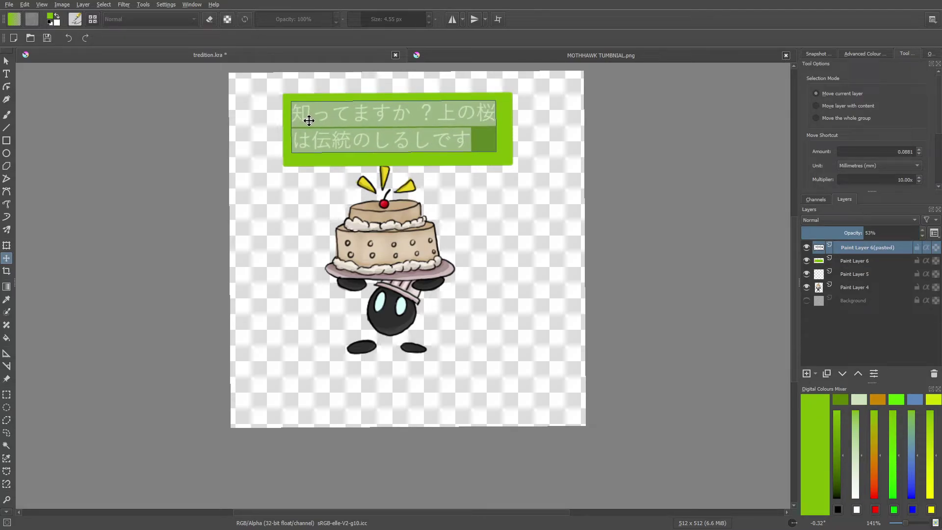
pyautogui.click(6, 116)
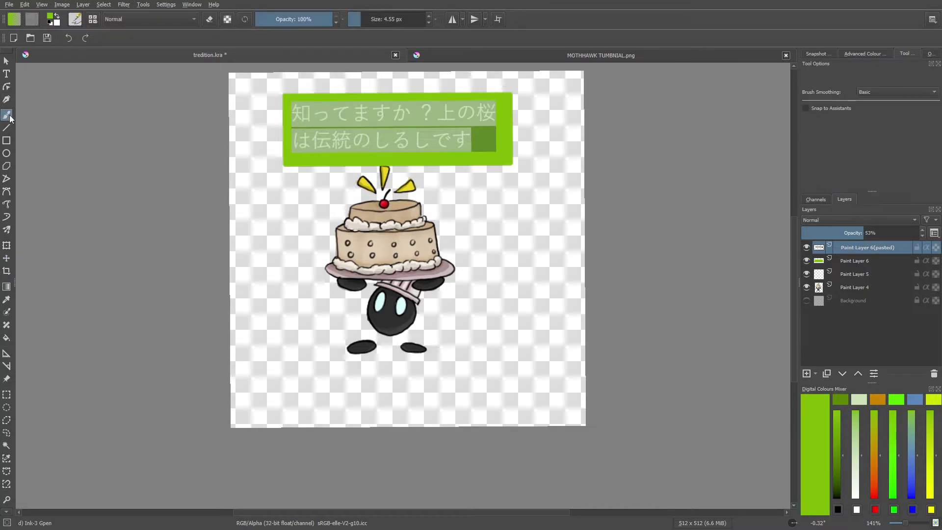
# Choose black as the foreground colour and add a paint layer directly above the green rectangle's layer.
pyautogui.click(850, 262)
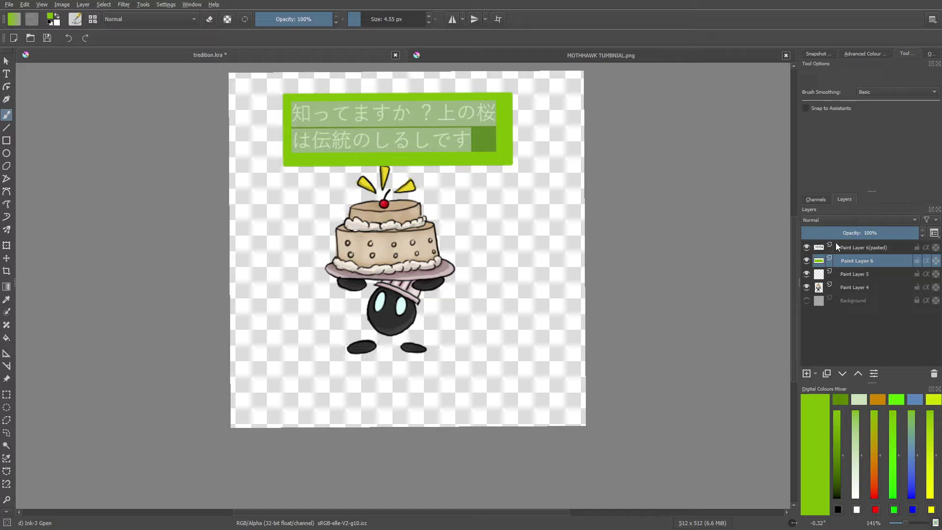
pyautogui.click(855, 246)
pyautogui.rightClick(291, 284)
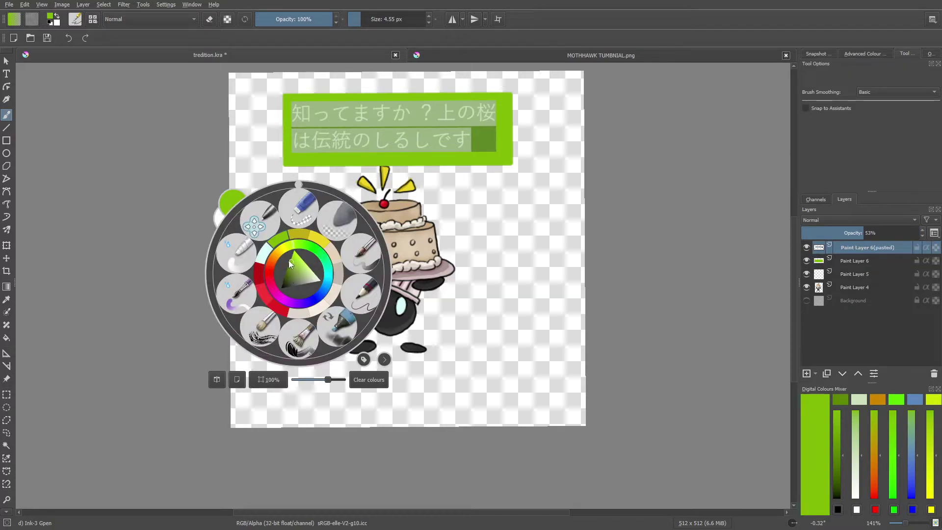
pyautogui.click(283, 287)
pyautogui.click(146, 171)
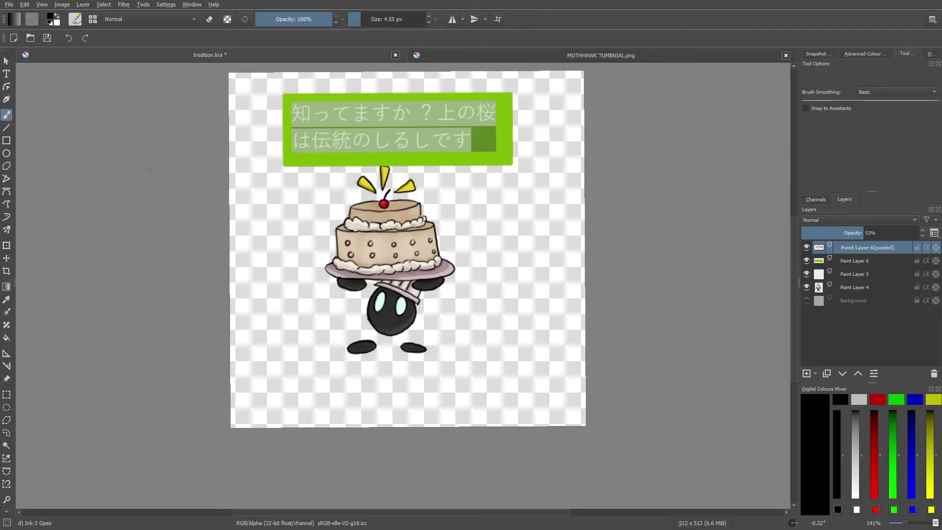
pyautogui.click(847, 262)
pyautogui.click(807, 374)
# Trace the left half of the first character, 知, in black on the new layer with the freehand brush.
pyautogui.moveTo(794, 243); pyautogui.dragTo(794, 220)
pyautogui.moveTo(905, 523); pyautogui.dragTo(912, 521)
pyautogui.moveTo(793, 242); pyautogui.dragTo(793, 196)
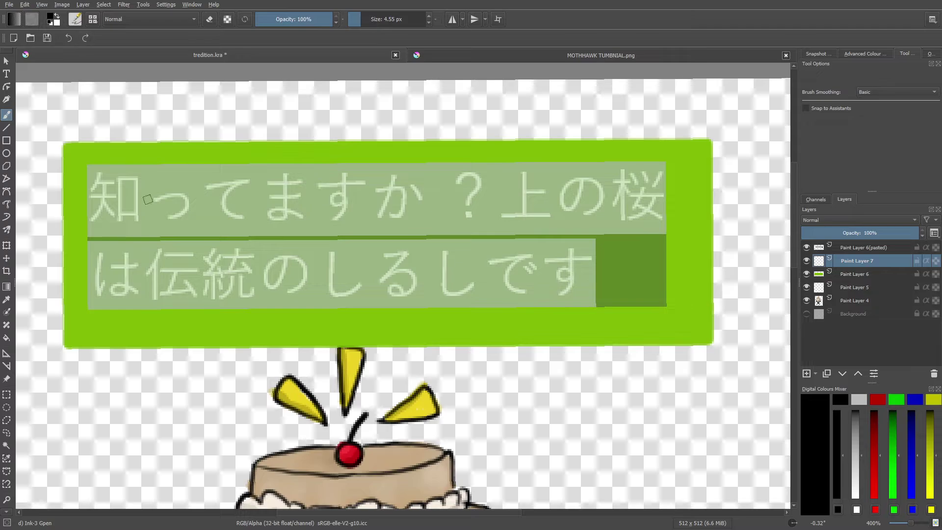
pyautogui.rightClick(130, 248)
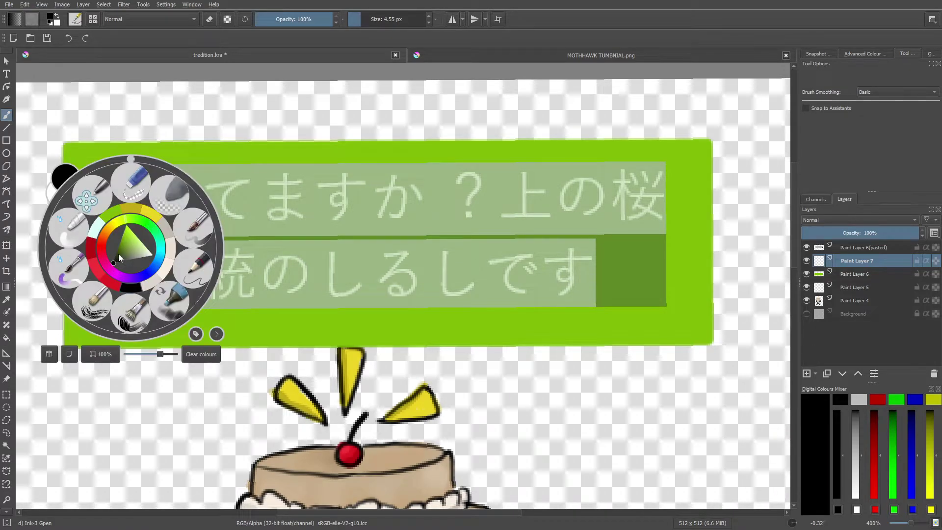
pyautogui.rightClick(120, 259)
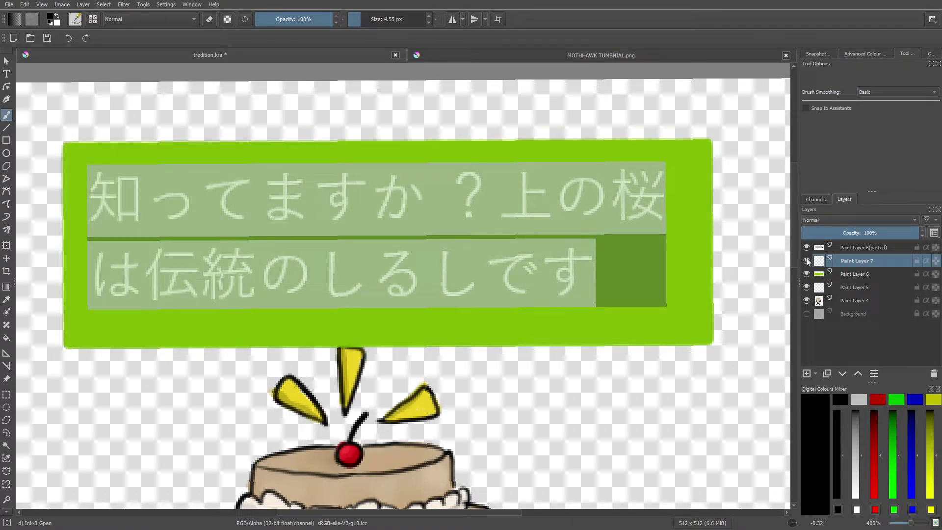
pyautogui.moveTo(98, 172)
pyautogui.mouseDown()
pyautogui.moveTo(91, 190)
pyautogui.moveTo(113, 183)
pyautogui.moveTo(93, 221)
pyautogui.moveTo(117, 195)
pyautogui.moveTo(112, 211)
pyautogui.mouseUp()
# Lower the pasted text layer's opacity to 23% and reselect the layer holding the traced strokes.
pyautogui.click(859, 247)
pyautogui.moveTo(855, 234)
pyautogui.mouseDown()
pyautogui.moveTo(820, 232)
pyautogui.moveTo(829, 234)
pyautogui.mouseUp()
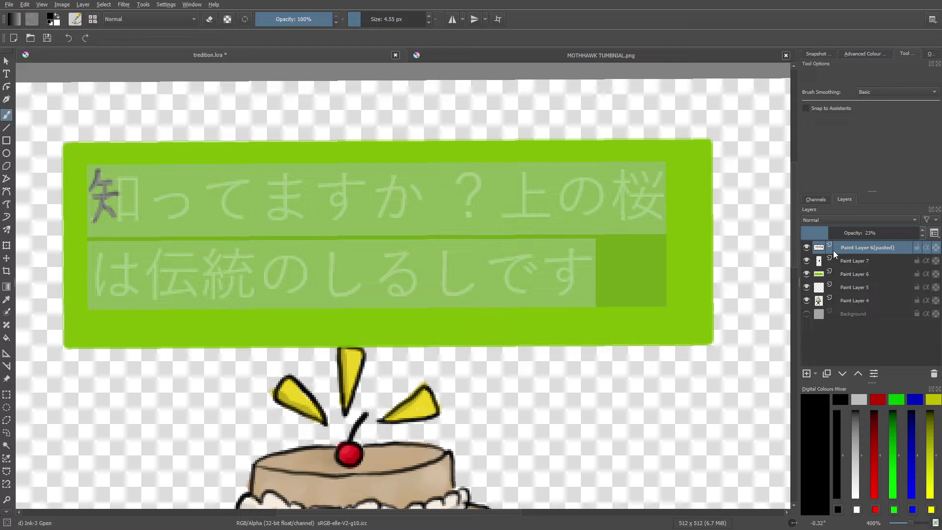
pyautogui.click(844, 259)
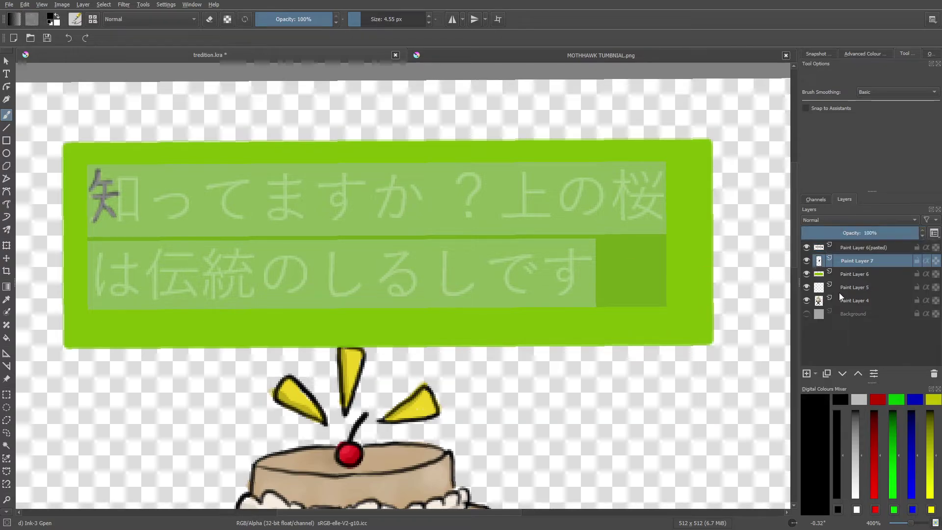
# Move the traced strokes' layer above the pasted text layer and set the pasted text's opacity to 52%.
pyautogui.click(858, 373)
pyautogui.click(847, 261)
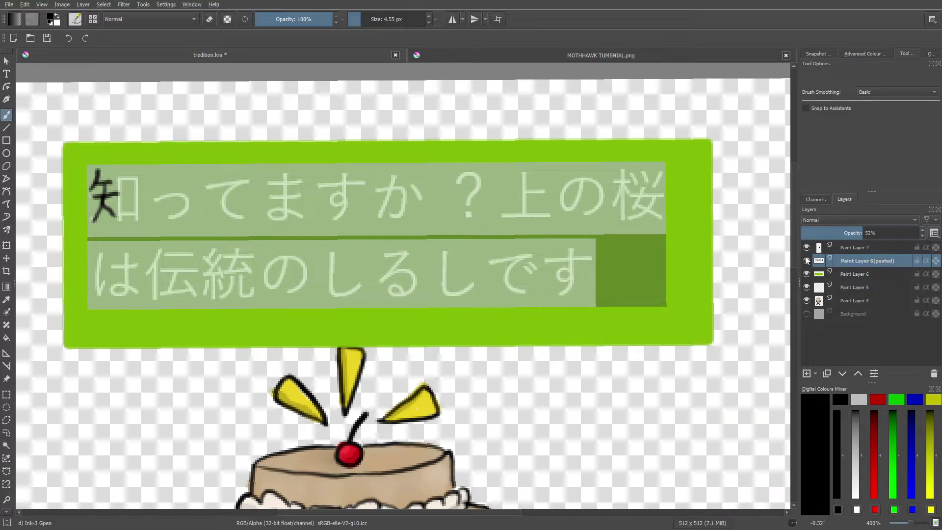
pyautogui.click(854, 246)
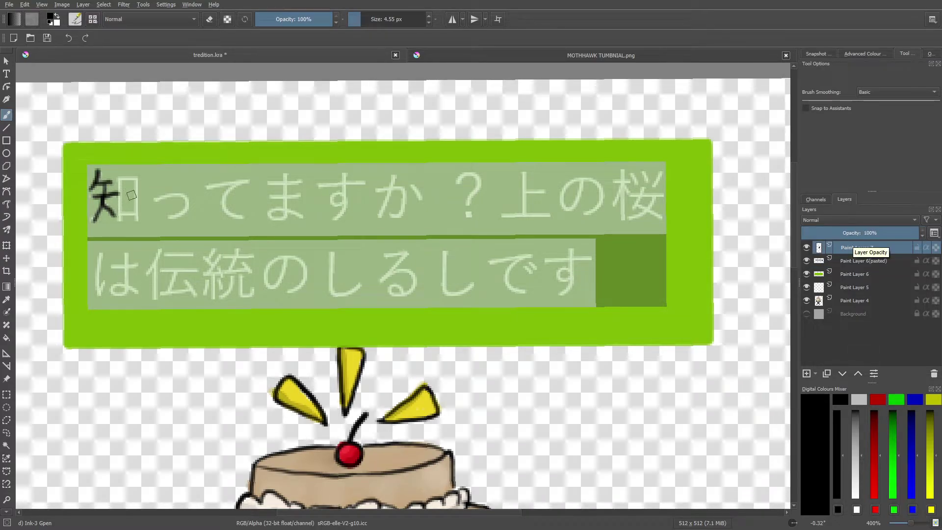
pyautogui.click(68, 38)
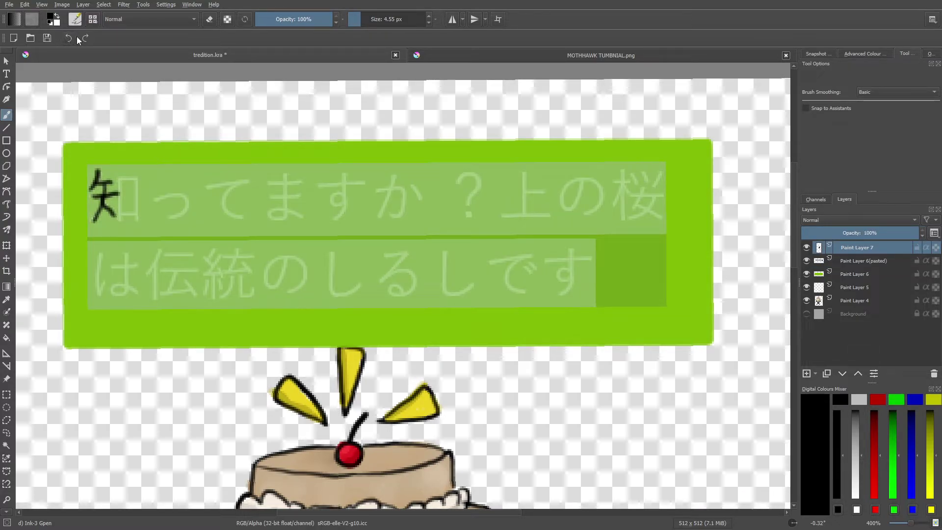
pyautogui.click(82, 39)
# Erase the traced left half of 知 with the circle eraser and redraw it in black with the ink brush.
pyautogui.press('e')
pyautogui.moveTo(93, 207)
pyautogui.mouseDown()
pyautogui.moveTo(95, 195)
pyautogui.moveTo(116, 215)
pyautogui.mouseUp()
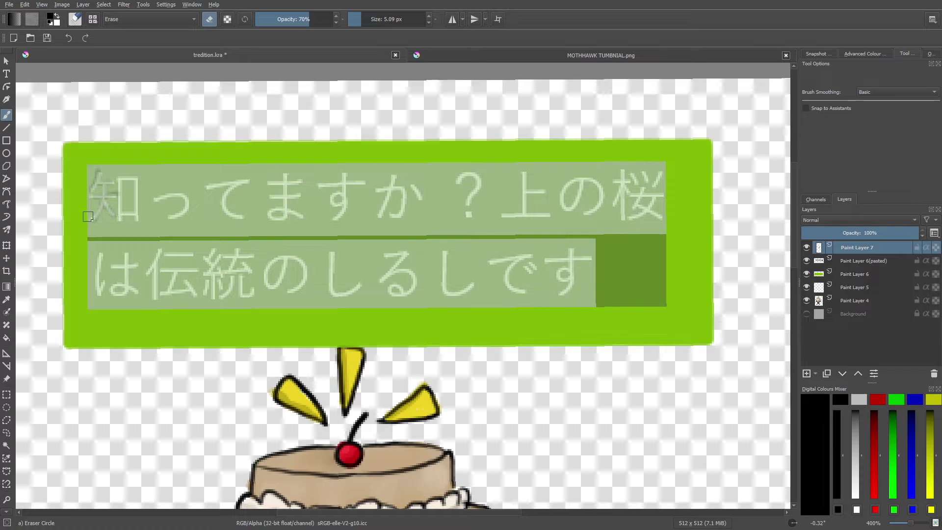
pyautogui.press('/')
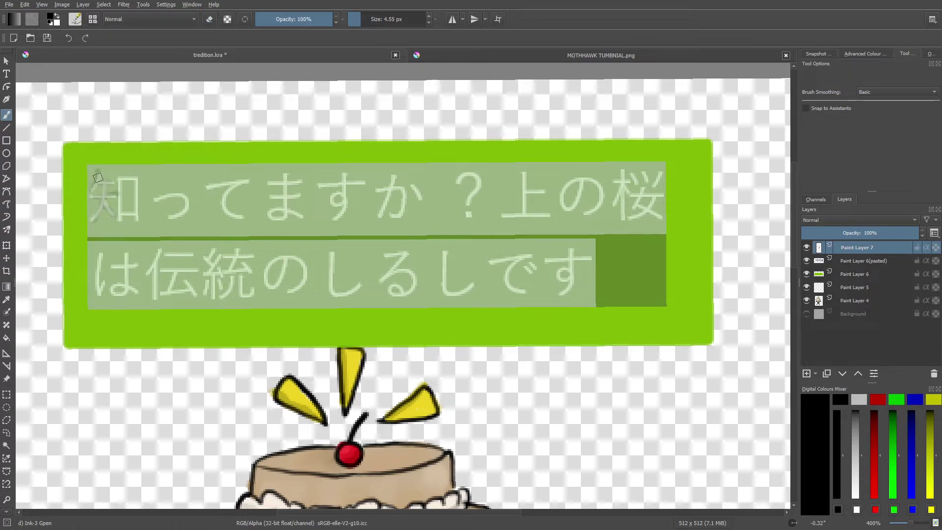
pyautogui.moveTo(100, 172)
pyautogui.mouseDown()
pyautogui.moveTo(116, 183)
pyautogui.moveTo(103, 186)
pyautogui.moveTo(103, 204)
pyautogui.moveTo(114, 196)
pyautogui.moveTo(115, 216)
pyautogui.mouseUp()
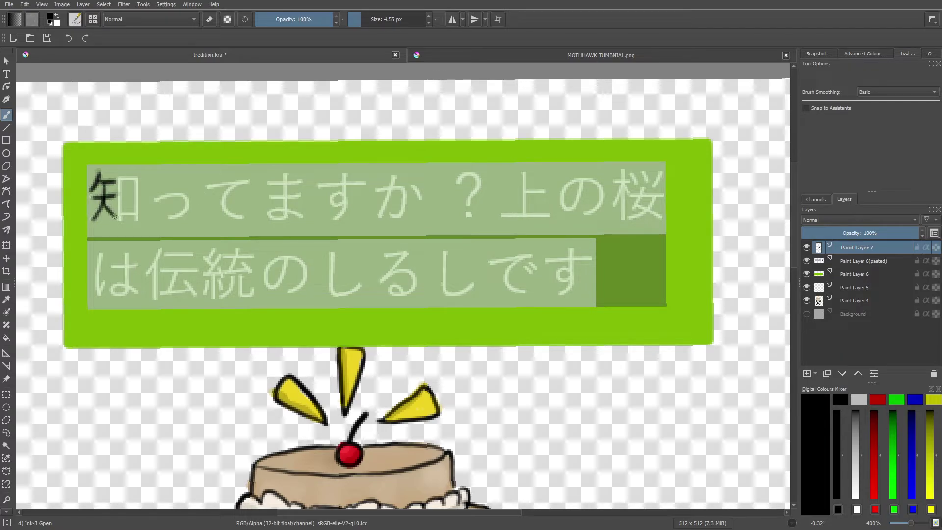
# Trace the rest of the caption's first line in black, from the right half of 知 through ってますか？上の桜.
pyautogui.moveTo(120, 179)
pyautogui.mouseDown()
pyautogui.moveTo(121, 219)
pyautogui.moveTo(138, 213)
pyautogui.moveTo(138, 222)
pyautogui.moveTo(168, 197)
pyautogui.moveTo(166, 220)
pyautogui.mouseUp()
pyautogui.moveTo(208, 187)
pyautogui.mouseDown()
pyautogui.moveTo(241, 182)
pyautogui.moveTo(220, 208)
pyautogui.moveTo(243, 219)
pyautogui.mouseUp()
pyautogui.moveTo(270, 182)
pyautogui.mouseDown()
pyautogui.moveTo(297, 181)
pyautogui.moveTo(284, 219)
pyautogui.moveTo(272, 216)
pyautogui.moveTo(299, 210)
pyautogui.moveTo(326, 186)
pyautogui.moveTo(357, 184)
pyautogui.moveTo(345, 188)
pyautogui.moveTo(334, 221)
pyautogui.moveTo(345, 203)
pyautogui.moveTo(335, 205)
pyautogui.moveTo(338, 195)
pyautogui.moveTo(402, 192)
pyautogui.moveTo(393, 217)
pyautogui.moveTo(390, 194)
pyautogui.moveTo(419, 196)
pyautogui.moveTo(467, 172)
pyautogui.moveTo(468, 214)
pyautogui.mouseUp()
pyautogui.moveTo(523, 174)
pyautogui.mouseDown()
pyautogui.moveTo(525, 212)
pyautogui.moveTo(535, 185)
pyautogui.moveTo(525, 191)
pyautogui.moveTo(543, 194)
pyautogui.moveTo(504, 216)
pyautogui.moveTo(538, 215)
pyautogui.mouseUp()
pyautogui.moveTo(582, 177)
pyautogui.mouseDown()
pyautogui.moveTo(575, 207)
pyautogui.moveTo(565, 206)
pyautogui.moveTo(575, 181)
pyautogui.moveTo(601, 202)
pyautogui.mouseUp()
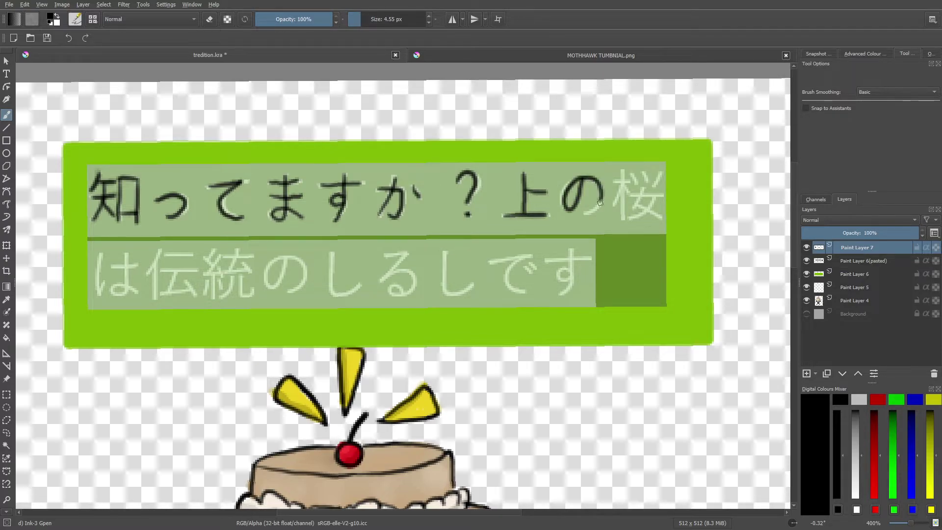
pyautogui.moveTo(622, 172)
pyautogui.mouseDown()
pyautogui.moveTo(624, 211)
pyautogui.moveTo(622, 190)
pyautogui.moveTo(617, 199)
pyautogui.moveTo(629, 180)
pyautogui.moveTo(617, 182)
pyautogui.moveTo(637, 181)
pyautogui.mouseUp()
pyautogui.moveTo(661, 174)
pyautogui.mouseDown()
pyautogui.moveTo(637, 195)
pyautogui.moveTo(665, 194)
pyautogui.moveTo(634, 206)
pyautogui.moveTo(634, 218)
pyautogui.moveTo(661, 217)
pyautogui.mouseUp()
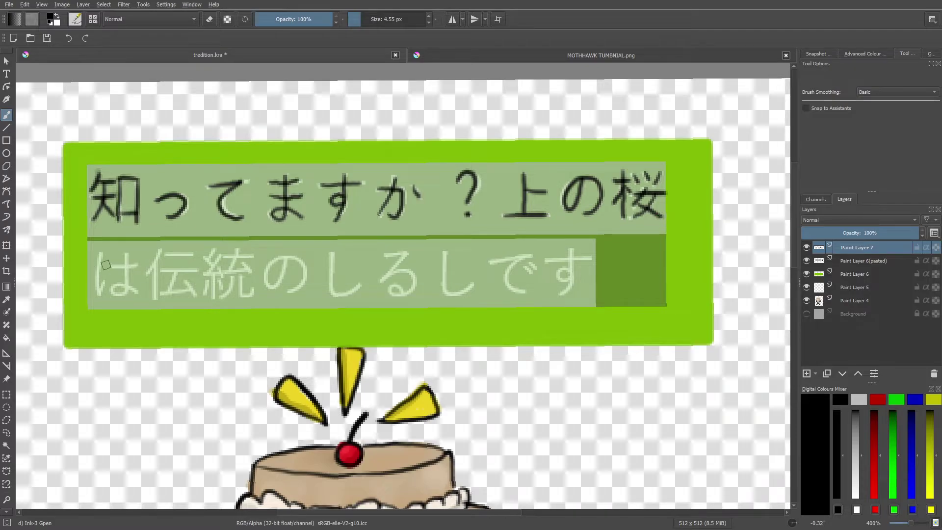
# Trace the characters は伝統 at the start of the caption's second line in black.
pyautogui.moveTo(102, 254)
pyautogui.mouseDown()
pyautogui.moveTo(98, 297)
pyautogui.moveTo(124, 266)
pyautogui.moveTo(139, 262)
pyautogui.moveTo(116, 293)
pyautogui.moveTo(141, 282)
pyautogui.mouseUp()
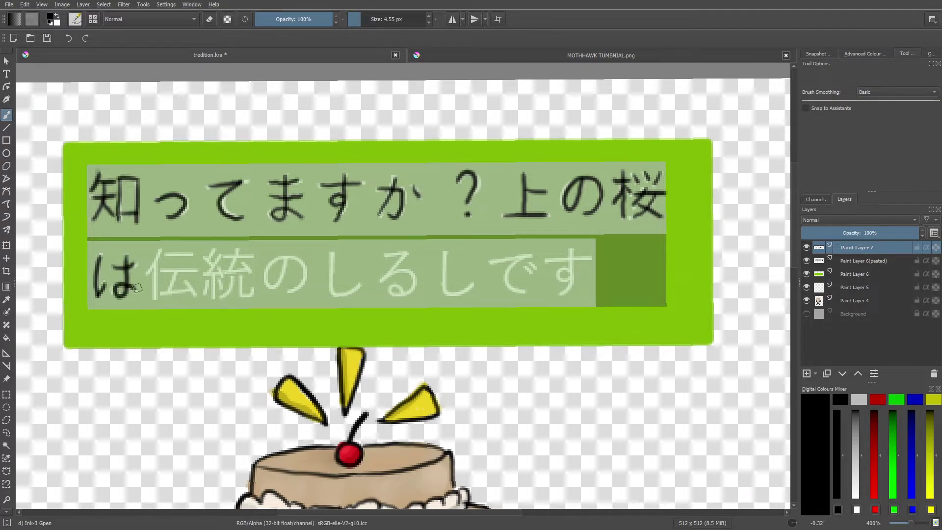
pyautogui.moveTo(160, 248)
pyautogui.mouseDown()
pyautogui.moveTo(156, 290)
pyautogui.moveTo(181, 270)
pyautogui.moveTo(197, 271)
pyautogui.moveTo(164, 294)
pyautogui.moveTo(189, 286)
pyautogui.mouseUp()
pyautogui.moveTo(167, 256)
pyautogui.mouseDown()
pyautogui.moveTo(202, 256)
pyautogui.moveTo(214, 267)
pyautogui.moveTo(218, 259)
pyautogui.moveTo(206, 274)
pyautogui.moveTo(236, 256)
pyautogui.mouseUp()
pyautogui.moveTo(224, 256); pyautogui.dragTo(253, 254)
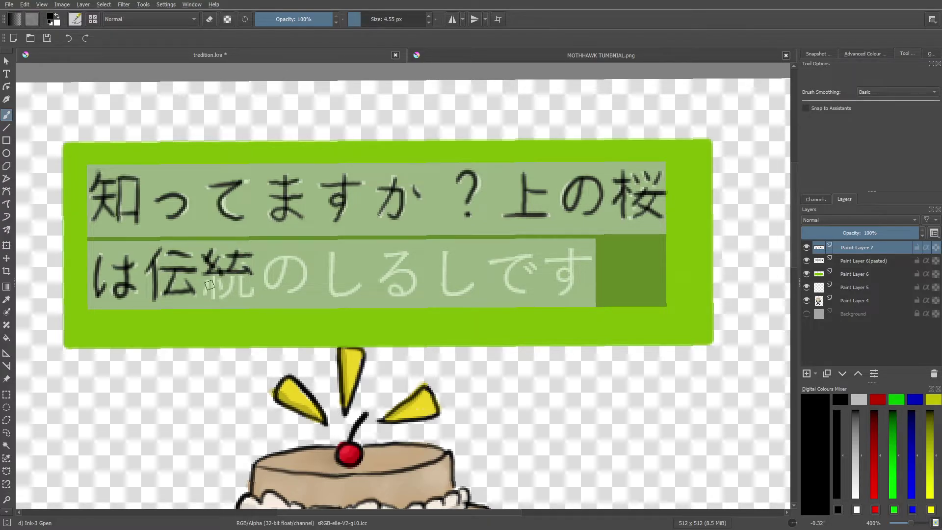
pyautogui.moveTo(208, 281)
pyautogui.mouseDown()
pyautogui.moveTo(202, 293)
pyautogui.moveTo(222, 289)
pyautogui.moveTo(221, 297)
pyautogui.moveTo(254, 287)
pyautogui.mouseUp()
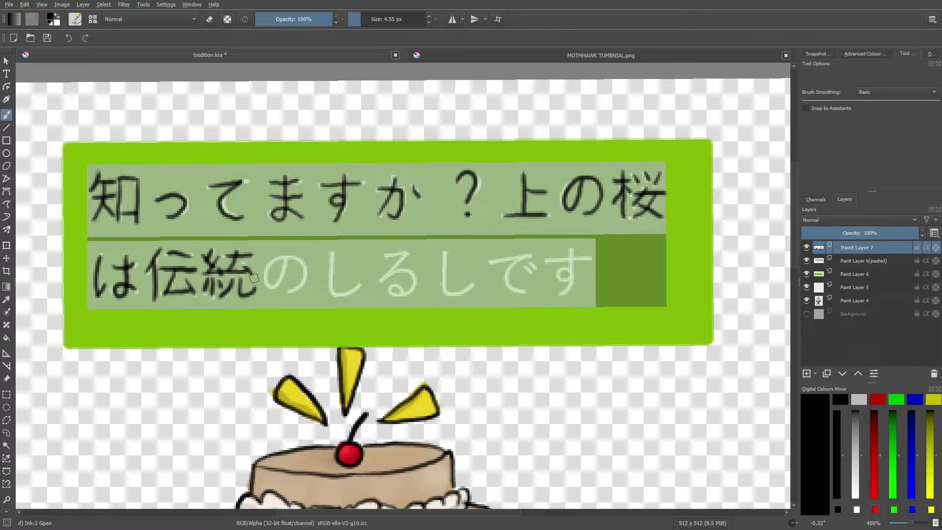
# Trace the remaining second-line characters のしるしです in black and hide the pasted text layer.
pyautogui.moveTo(285, 258)
pyautogui.mouseDown()
pyautogui.moveTo(269, 288)
pyautogui.moveTo(280, 260)
pyautogui.moveTo(302, 263)
pyautogui.moveTo(303, 280)
pyautogui.moveTo(289, 294)
pyautogui.mouseUp()
pyautogui.moveTo(333, 254)
pyautogui.mouseDown()
pyautogui.moveTo(337, 294)
pyautogui.moveTo(406, 253)
pyautogui.moveTo(385, 283)
pyautogui.moveTo(407, 269)
pyautogui.moveTo(410, 293)
pyautogui.moveTo(393, 294)
pyautogui.mouseUp()
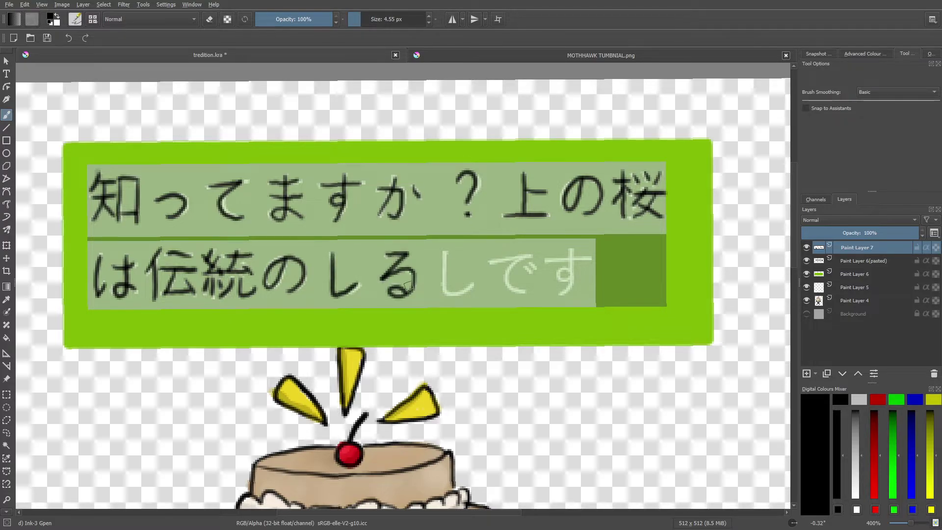
pyautogui.moveTo(445, 252)
pyautogui.mouseDown()
pyautogui.moveTo(445, 288)
pyautogui.moveTo(459, 294)
pyautogui.moveTo(499, 258)
pyautogui.moveTo(522, 259)
pyautogui.moveTo(506, 276)
pyautogui.moveTo(517, 290)
pyautogui.moveTo(535, 241)
pyautogui.moveTo(567, 259)
pyautogui.moveTo(547, 260)
pyautogui.moveTo(591, 260)
pyautogui.mouseUp()
pyautogui.moveTo(571, 244)
pyautogui.mouseDown()
pyautogui.moveTo(569, 290)
pyautogui.moveTo(560, 298)
pyautogui.mouseUp()
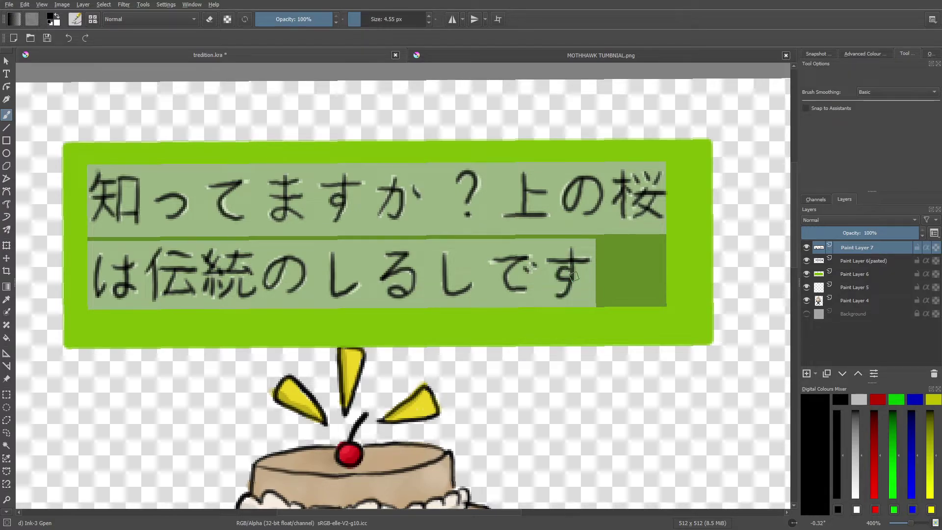
pyautogui.click(807, 261)
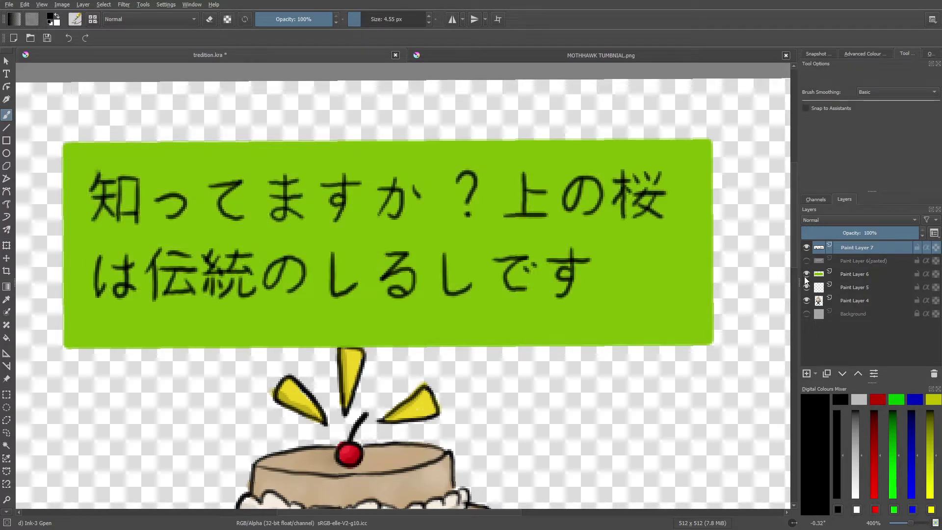
# Add a Drop Shadow layer style to the traced text with a distance of 2 px and a size of 2 px.
pyautogui.rightClick(844, 246)
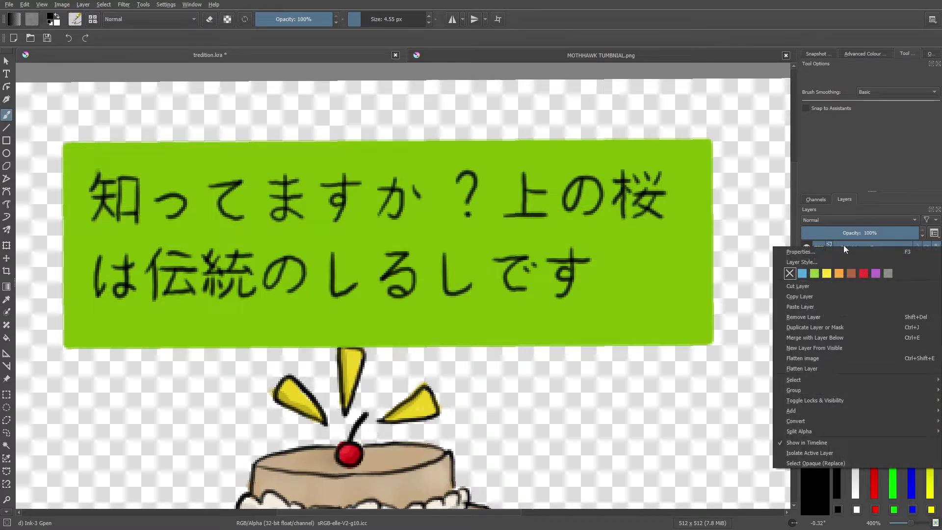
pyautogui.click(799, 261)
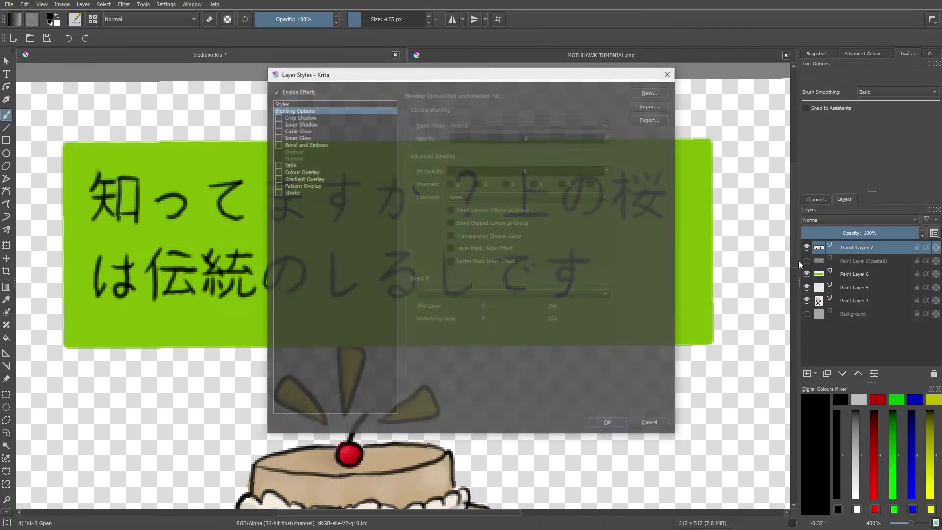
pyautogui.click(277, 117)
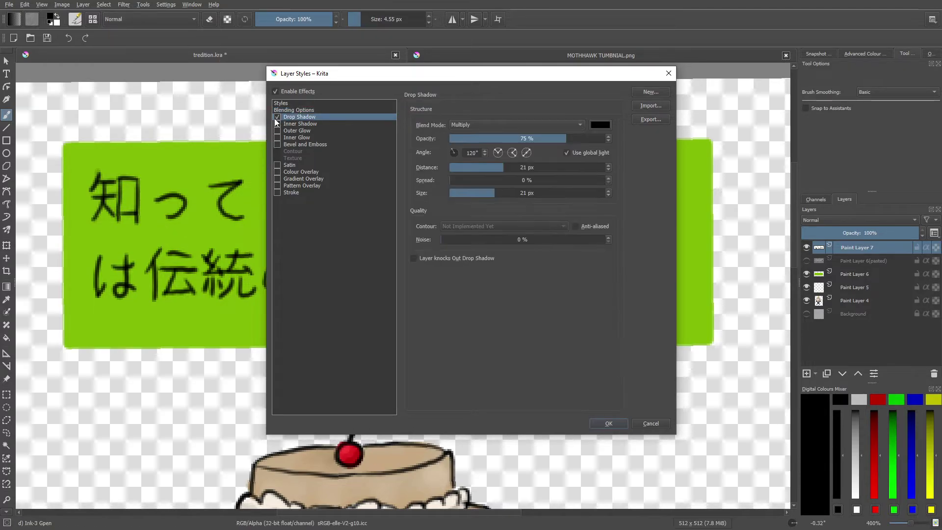
pyautogui.click(477, 170)
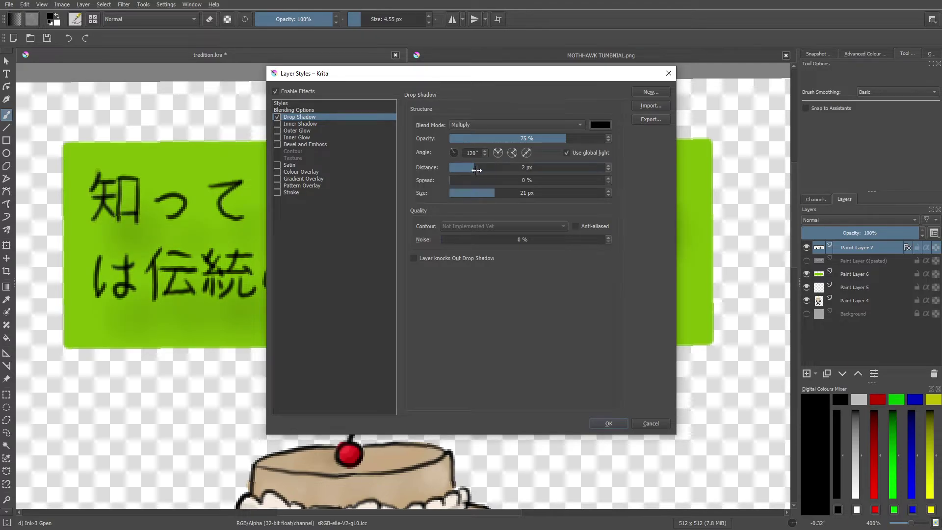
pyautogui.moveTo(473, 167); pyautogui.dragTo(470, 194)
pyautogui.click(476, 193)
pyautogui.moveTo(467, 75); pyautogui.dragTo(207, 160)
pyautogui.click(208, 281)
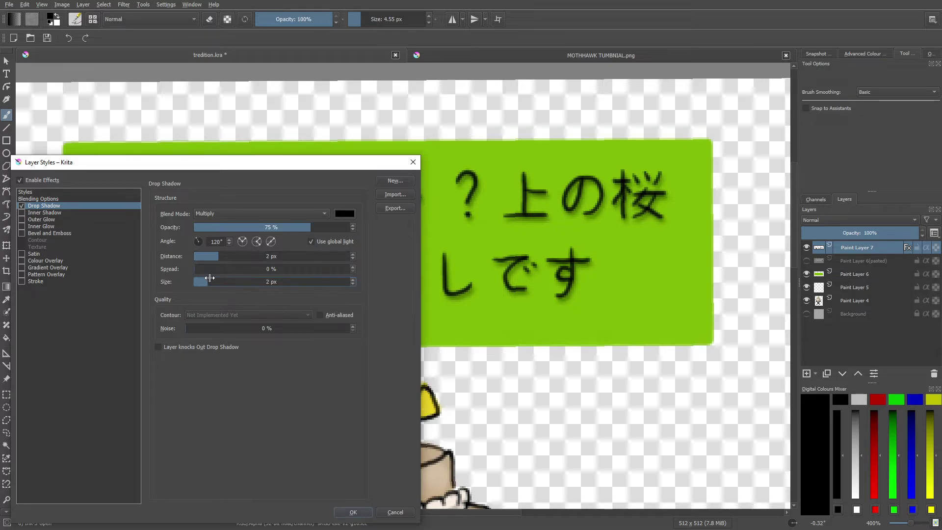
pyautogui.moveTo(193, 167); pyautogui.dragTo(186, 54)
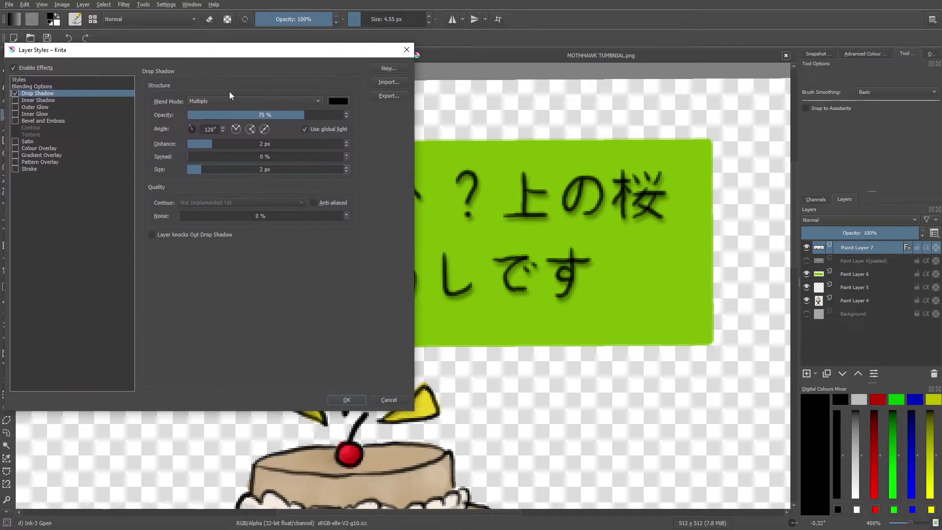
pyautogui.click(345, 399)
# Check the caption box in the MOTHHAWK TUMBNIAL.png reference and add a paint layer directly above the green rectangle's layer.
pyautogui.click(911, 524)
pyautogui.moveTo(911, 526); pyautogui.dragTo(912, 522)
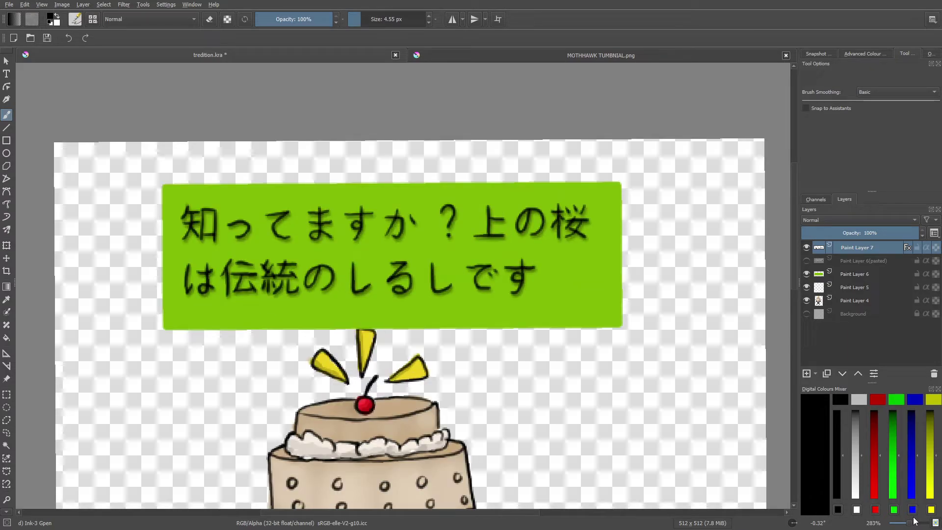
pyautogui.click(534, 57)
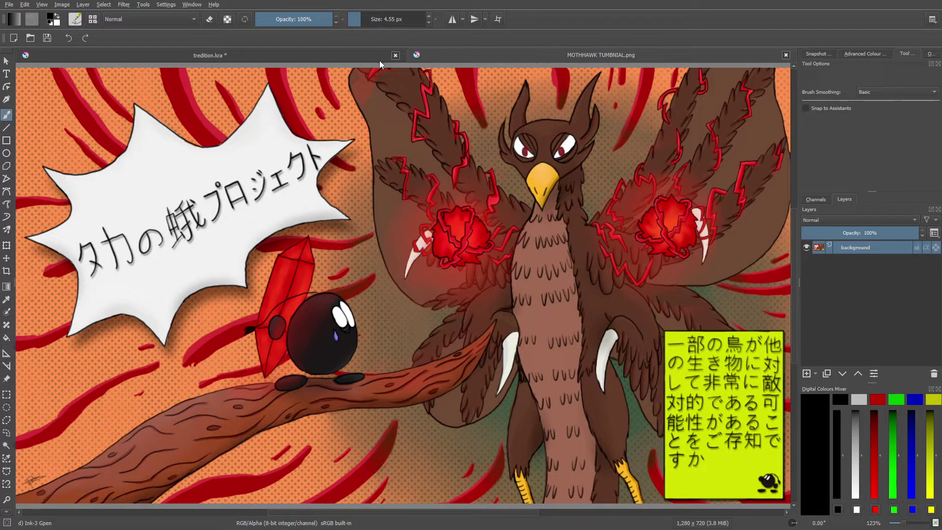
pyautogui.click(219, 55)
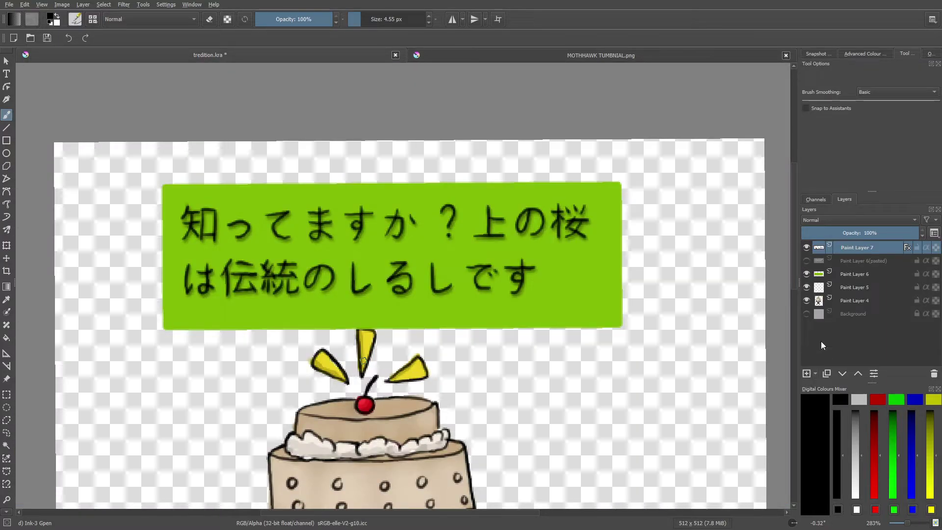
pyautogui.click(848, 274)
pyautogui.click(814, 373)
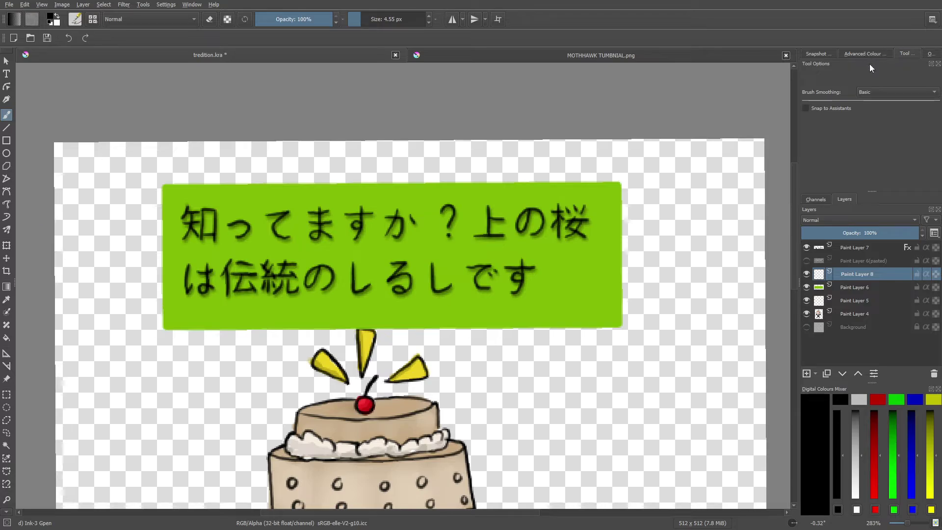
# Draw an unfilled black rectangle about 330 by 103 px around the green banner's edges, using a 3.58 px brush outline.
pyautogui.click(6, 141)
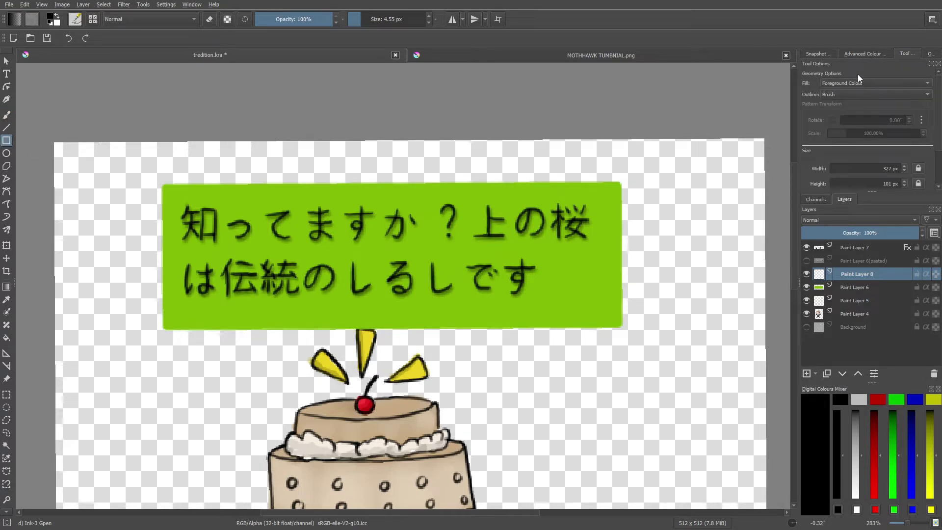
pyautogui.click(867, 52)
pyautogui.click(904, 52)
pyautogui.click(845, 81)
pyautogui.click(837, 73)
pyautogui.moveTo(363, 14); pyautogui.dragTo(359, 18)
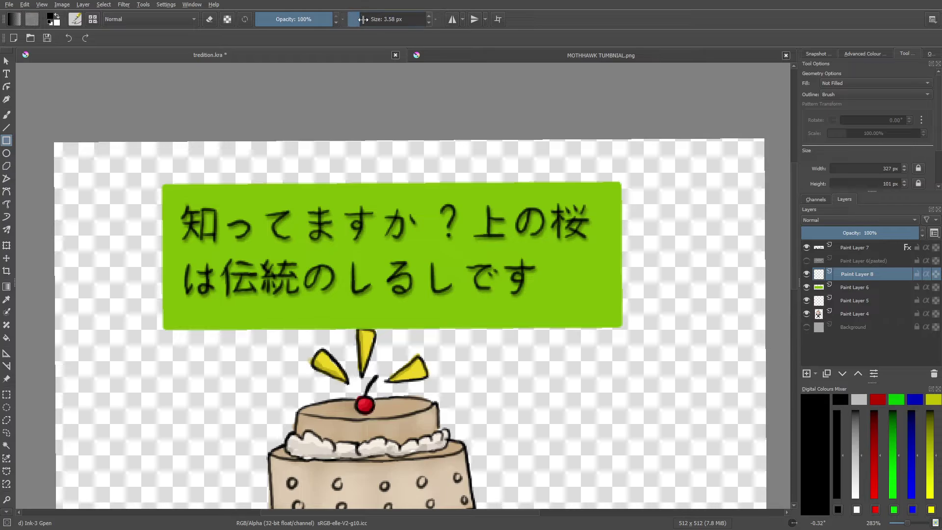
pyautogui.rightClick(211, 260)
pyautogui.click(114, 158)
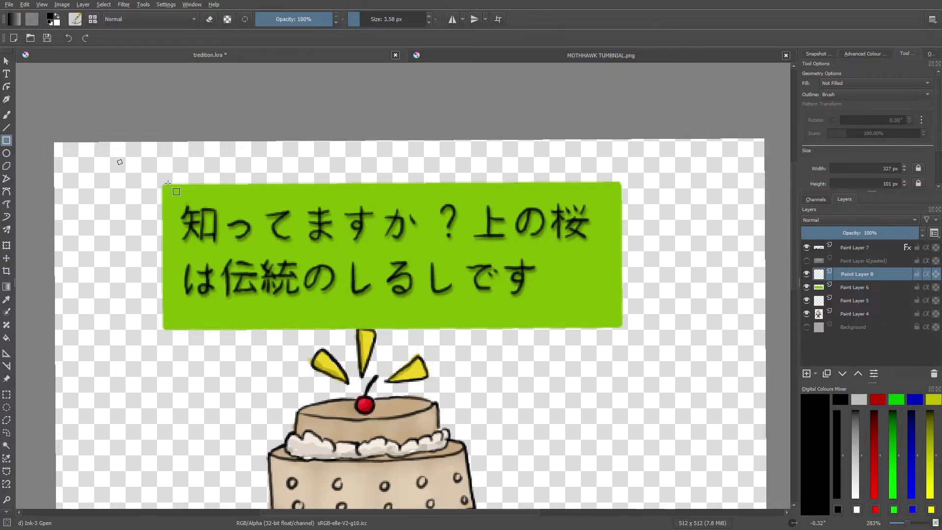
pyautogui.moveTo(163, 185)
pyautogui.mouseDown()
pyautogui.moveTo(346, 268)
pyautogui.moveTo(566, 321)
pyautogui.moveTo(626, 331)
pyautogui.moveTo(622, 324)
pyautogui.mouseUp()
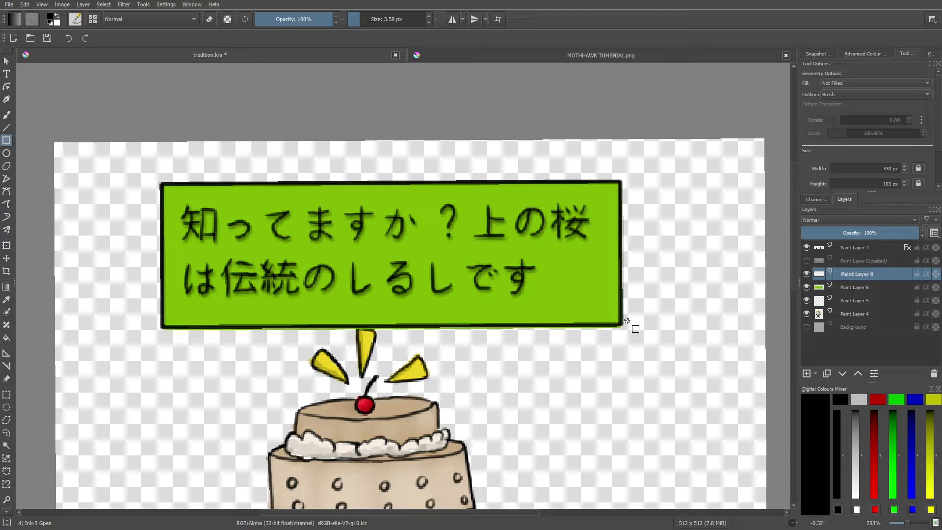
# Erase the green spilling outside the black outline on the green rectangle's layer, raising the eraser's opacity to 100%.
pyautogui.click(500, 51)
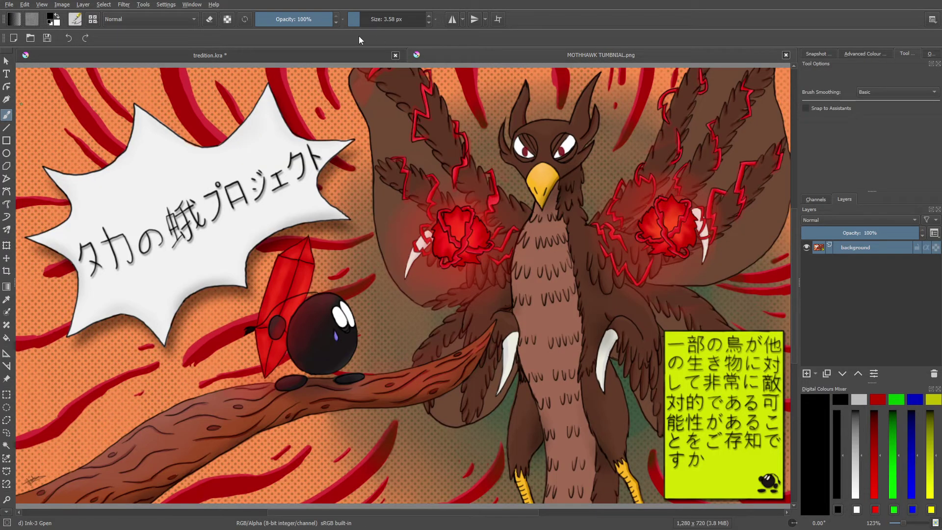
pyautogui.click(340, 53)
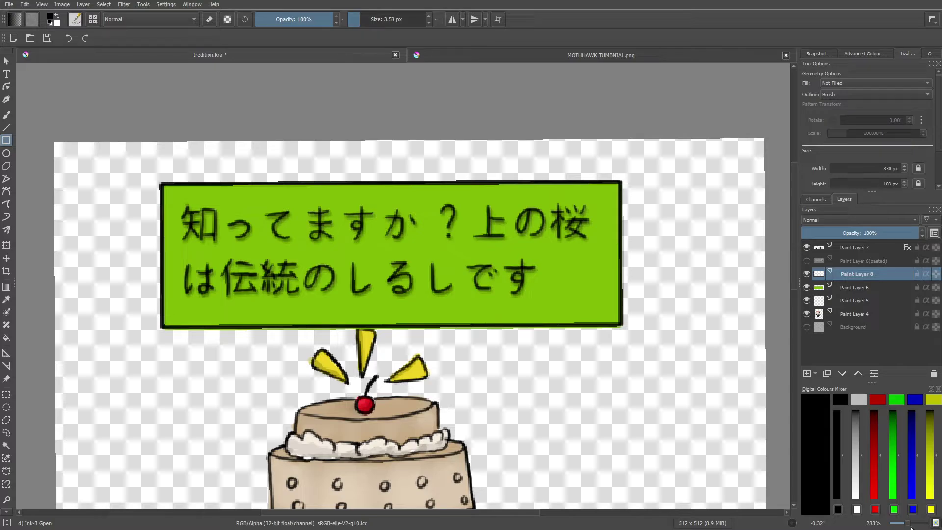
pyautogui.moveTo(908, 524); pyautogui.dragTo(909, 525)
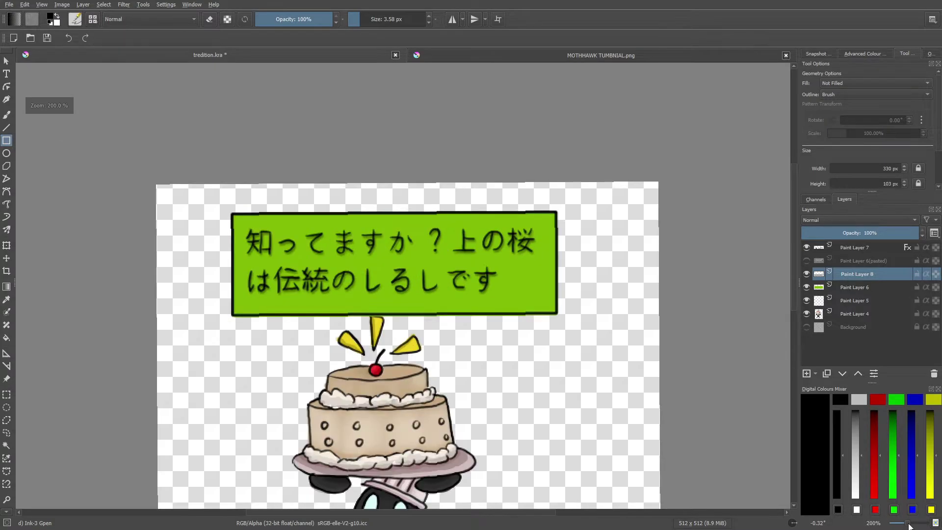
pyautogui.click(853, 288)
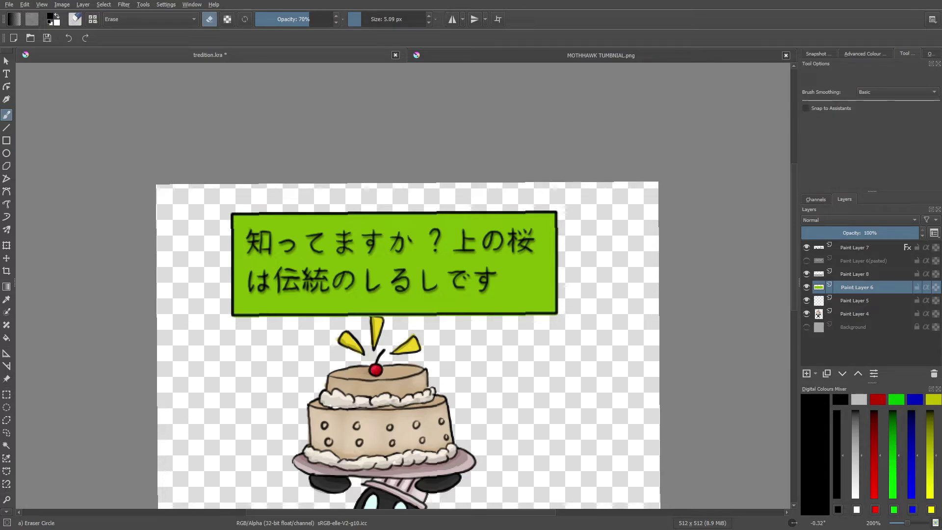
pyautogui.moveTo(552, 317)
pyautogui.mouseDown()
pyautogui.moveTo(495, 317)
pyautogui.moveTo(526, 314)
pyautogui.mouseUp()
pyautogui.moveTo(459, 316); pyautogui.dragTo(427, 318)
pyautogui.moveTo(294, 19); pyautogui.dragTo(343, 14)
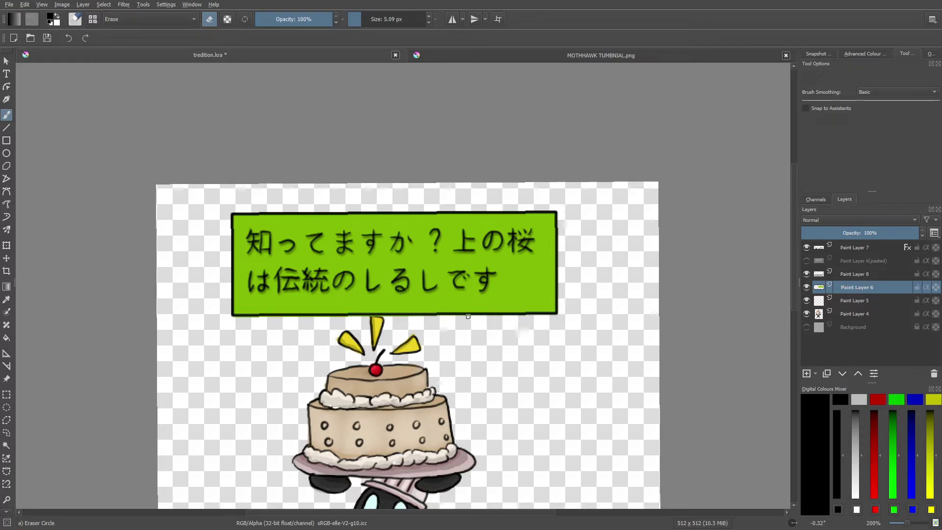
pyautogui.moveTo(363, 317); pyautogui.dragTo(424, 317)
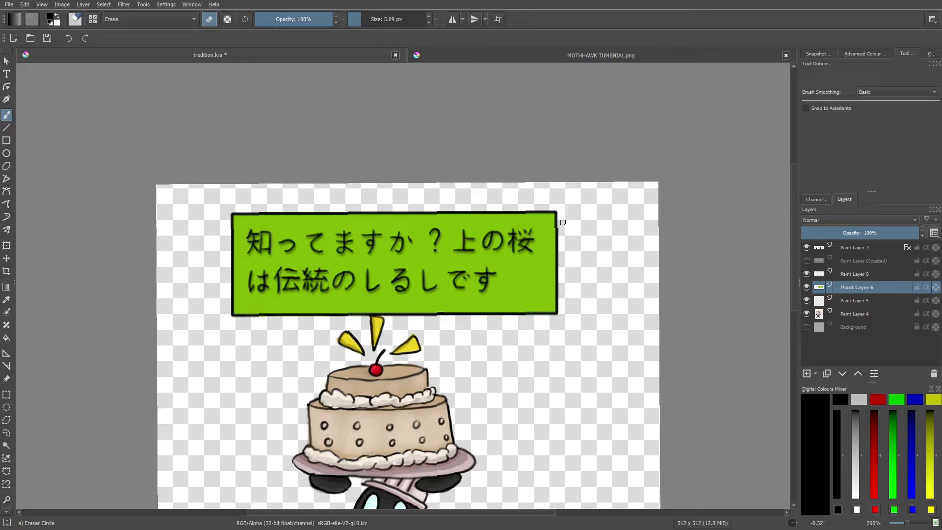
# Merge the black outline's layer into the green rectangle's layer, move the text layer directly above it and merge that down too.
pyautogui.rightClick(855, 274)
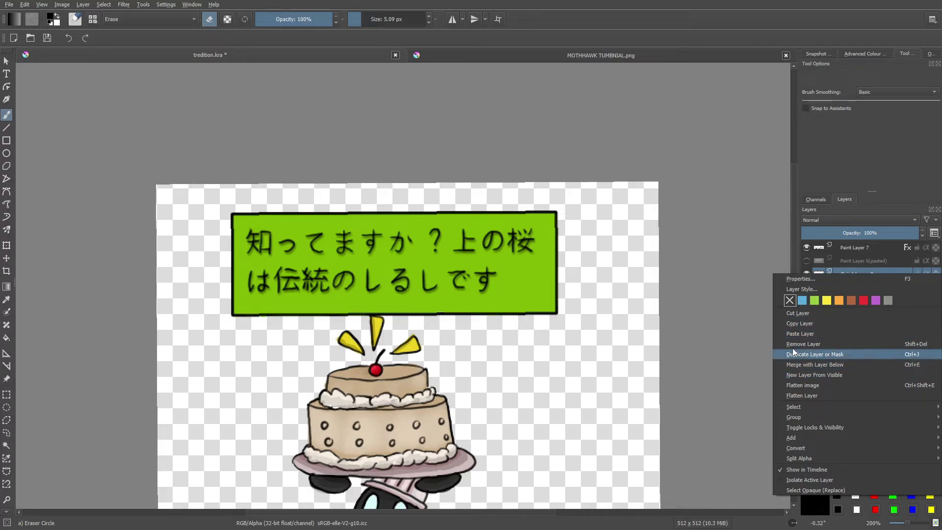
pyautogui.click(796, 364)
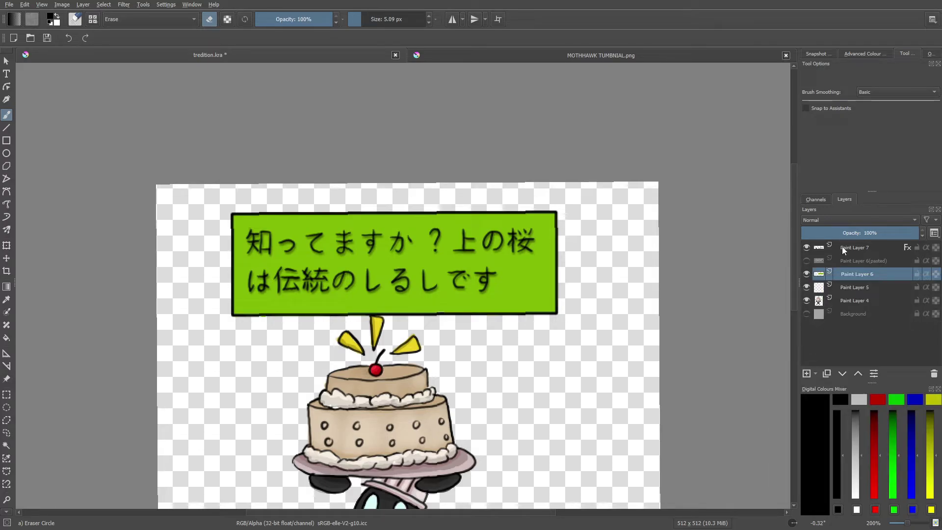
pyautogui.moveTo(844, 248); pyautogui.dragTo(849, 278)
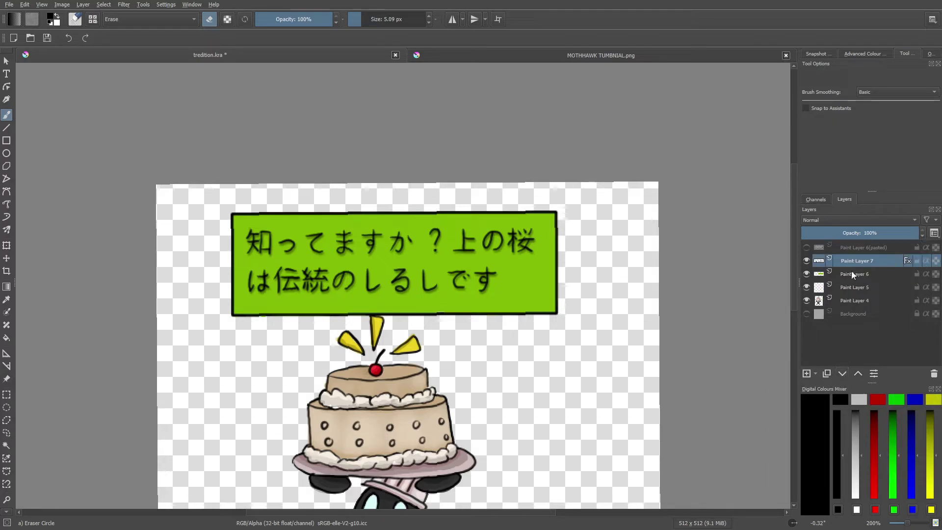
pyautogui.rightClick(856, 262)
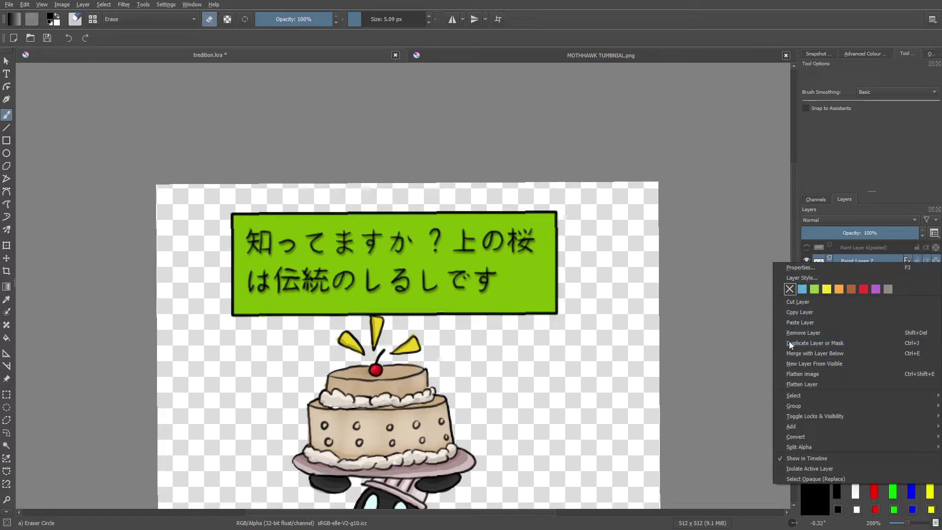
pyautogui.click(796, 353)
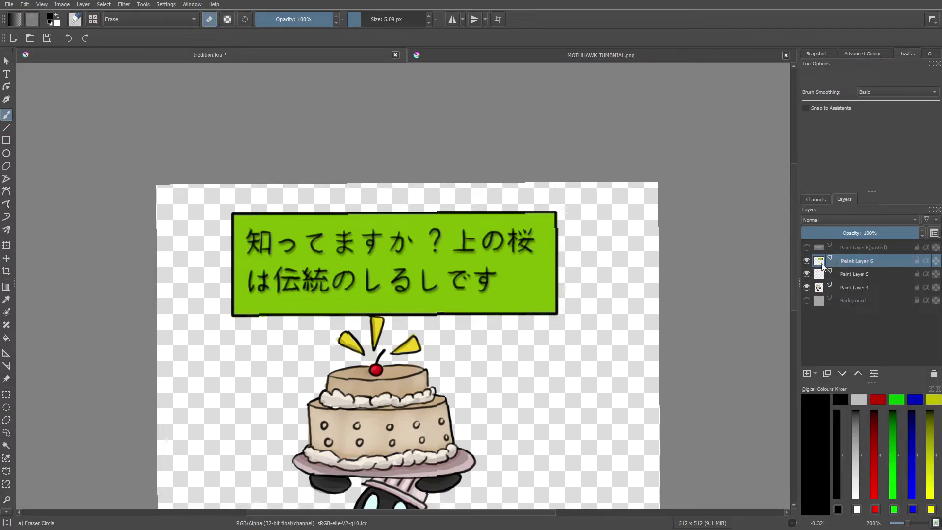
# Move the merged green caption banner slightly up to leave more room above the yellow rays.
pyautogui.click(7, 258)
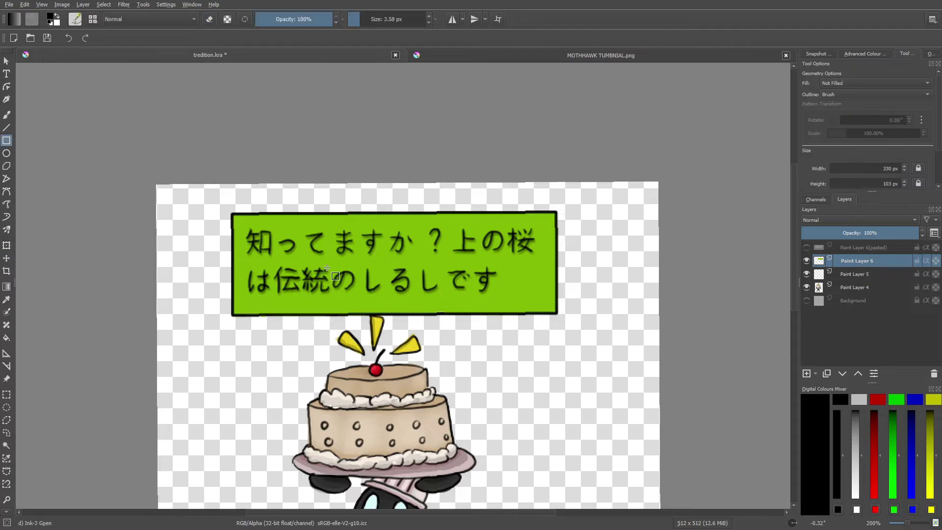
pyautogui.click(6, 258)
pyautogui.moveTo(304, 267); pyautogui.dragTo(302, 258)
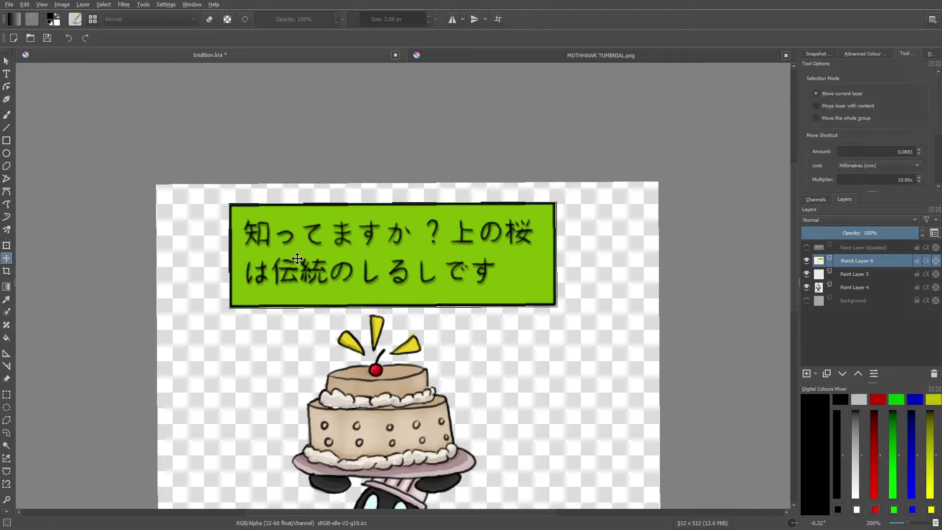
# Select the empty Paint Layer 5, pick a dark orange, and set up the Basic-1 brush at 26.83 px.
pyautogui.moveTo(908, 523); pyautogui.dragTo(907, 523)
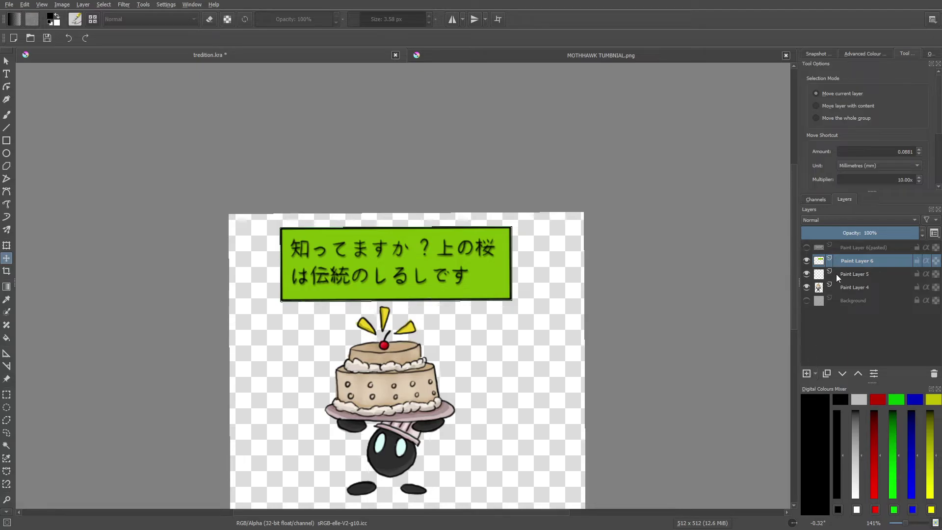
pyautogui.click(836, 273)
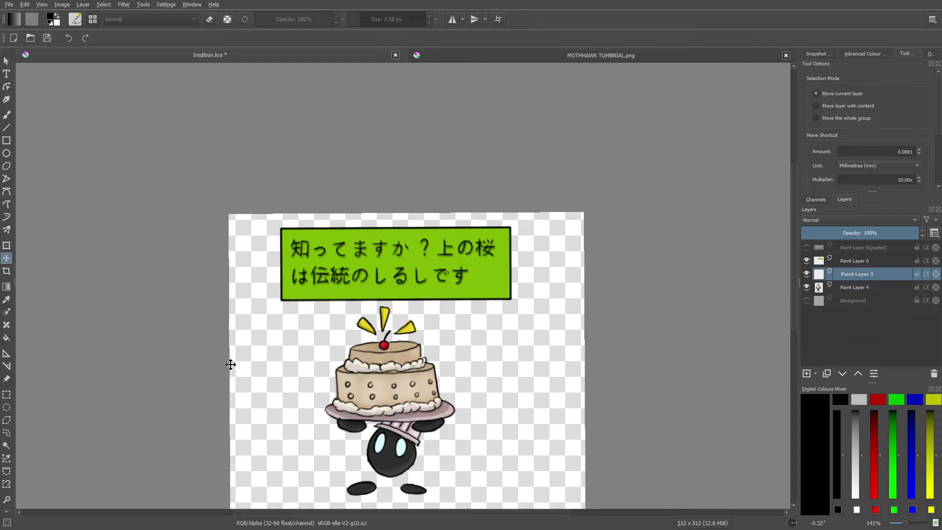
pyautogui.rightClick(269, 380)
pyautogui.moveTo(252, 387); pyautogui.dragTo(243, 365)
pyautogui.click(256, 374)
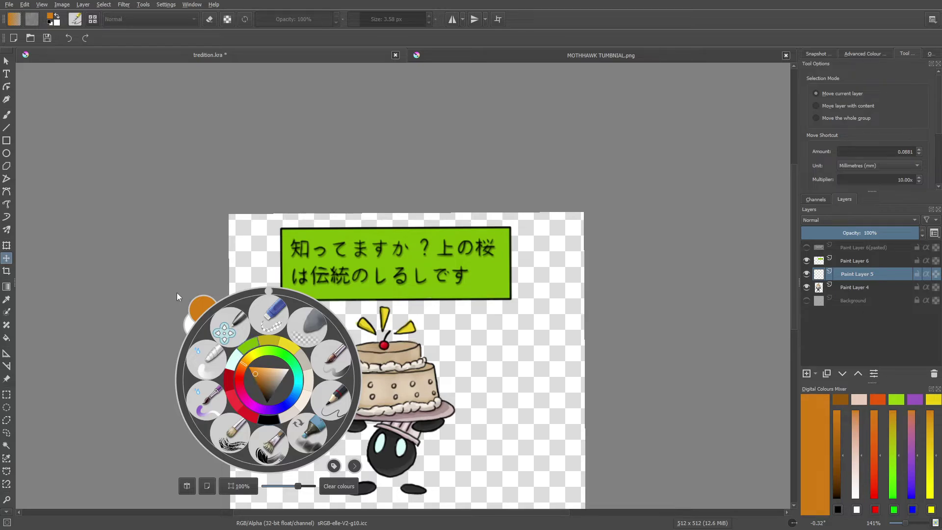
pyautogui.click(115, 286)
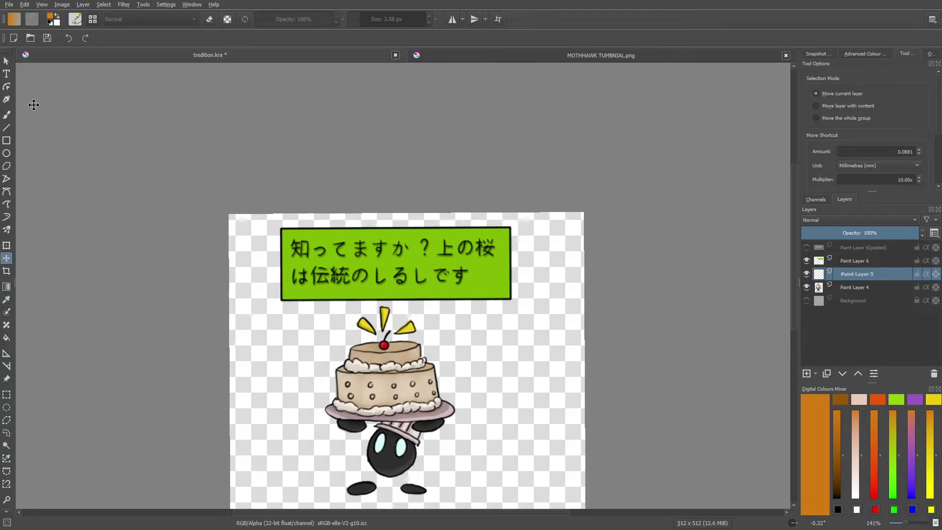
pyautogui.click(6, 115)
pyautogui.click(75, 20)
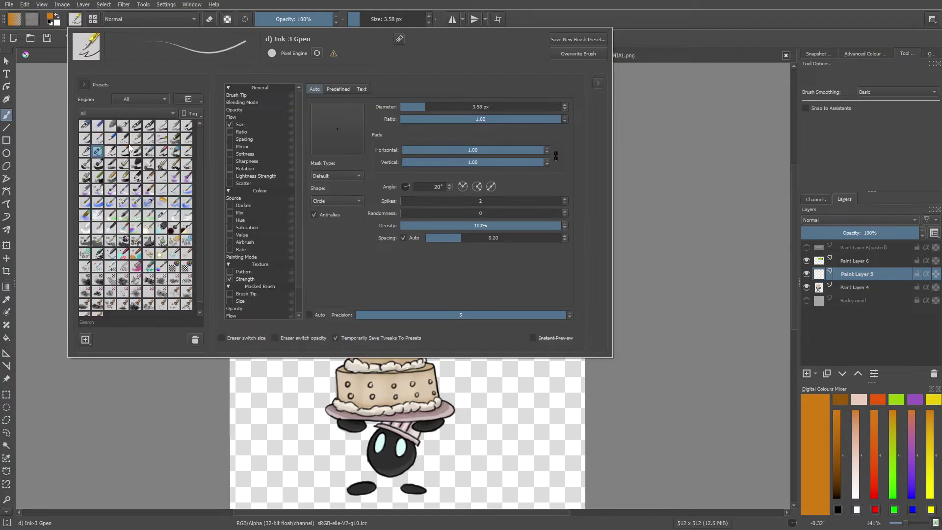
pyautogui.click(135, 127)
pyautogui.rightClick(309, 472)
pyautogui.rightClick(293, 320)
pyautogui.click(371, 19)
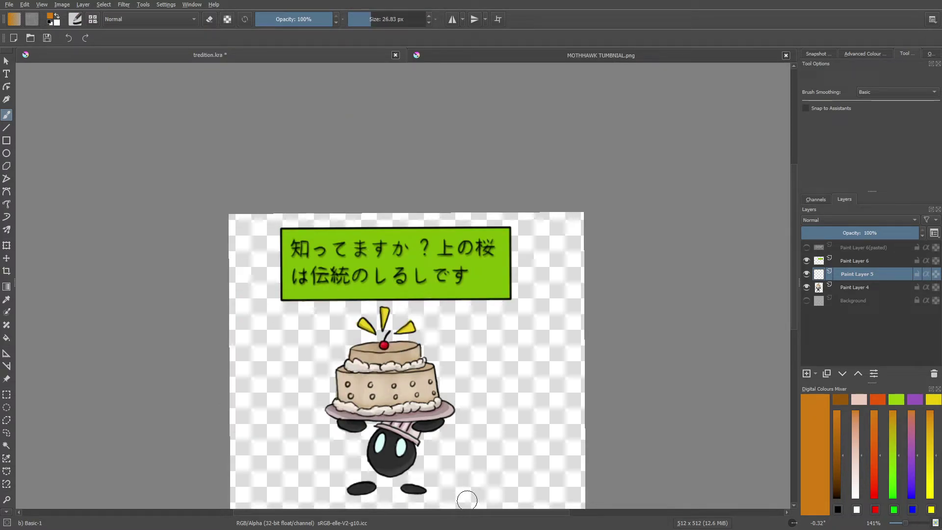
# Move Paint Layer 5 below the character's layer and paint the whole canvas orange as a background.
pyautogui.click(843, 374)
pyautogui.moveTo(435, 481)
pyautogui.mouseDown()
pyautogui.moveTo(251, 269)
pyautogui.moveTo(398, 446)
pyautogui.moveTo(413, 502)
pyautogui.moveTo(354, 452)
pyautogui.moveTo(363, 501)
pyautogui.moveTo(244, 386)
pyautogui.moveTo(307, 460)
pyautogui.moveTo(383, 430)
pyautogui.moveTo(343, 353)
pyautogui.moveTo(349, 335)
pyautogui.moveTo(412, 395)
pyautogui.moveTo(411, 325)
pyautogui.moveTo(383, 232)
pyautogui.moveTo(423, 221)
pyautogui.moveTo(524, 299)
pyautogui.mouseUp()
pyautogui.moveTo(508, 246); pyautogui.dragTo(578, 219)
pyautogui.moveTo(307, 217); pyautogui.dragTo(430, 213)
pyautogui.moveTo(368, 215)
pyautogui.mouseDown()
pyautogui.moveTo(233, 243)
pyautogui.moveTo(235, 334)
pyautogui.moveTo(275, 445)
pyautogui.moveTo(240, 427)
pyautogui.moveTo(276, 508)
pyautogui.mouseUp()
pyautogui.moveTo(794, 237); pyautogui.dragTo(794, 279)
pyautogui.moveTo(301, 413)
pyautogui.mouseDown()
pyautogui.moveTo(270, 449)
pyautogui.moveTo(240, 449)
pyautogui.moveTo(346, 427)
pyautogui.moveTo(398, 435)
pyautogui.moveTo(471, 353)
pyautogui.moveTo(408, 285)
pyautogui.moveTo(433, 278)
pyautogui.moveTo(491, 417)
pyautogui.moveTo(530, 353)
pyautogui.moveTo(565, 432)
pyautogui.moveTo(579, 299)
pyautogui.moveTo(532, 411)
pyautogui.mouseUp()
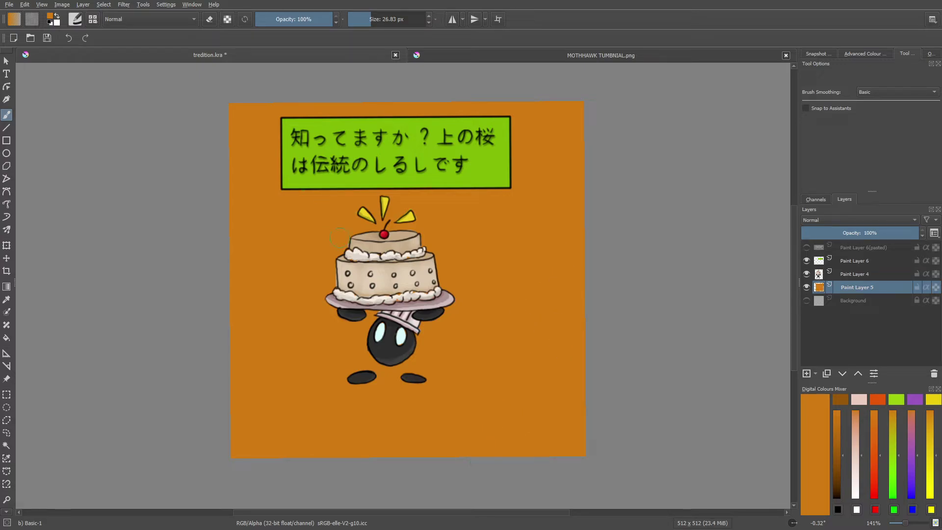
# Clean up stray edge pixels around the rays and cake on Paint Layer 4 with the 5.09 px Eraser Circle brush.
pyautogui.click(835, 273)
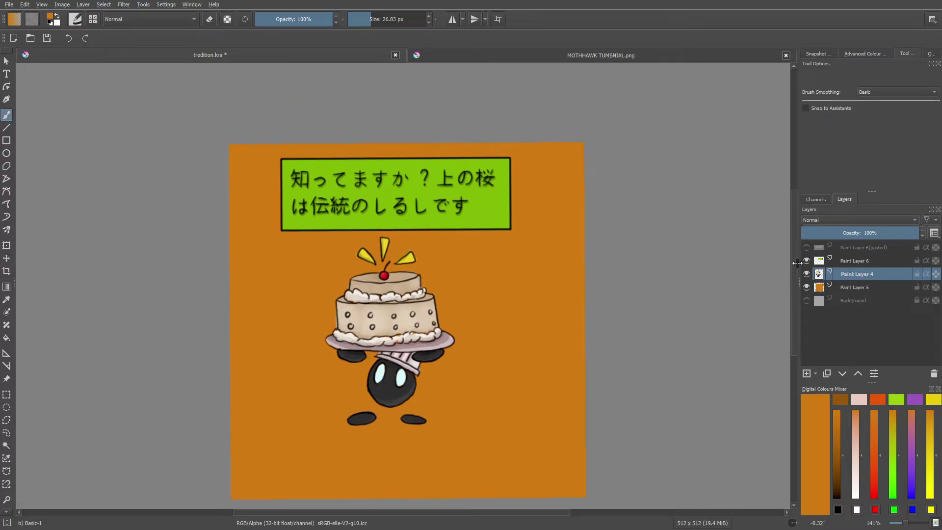
pyautogui.click(910, 522)
pyautogui.moveTo(910, 522); pyautogui.dragTo(916, 522)
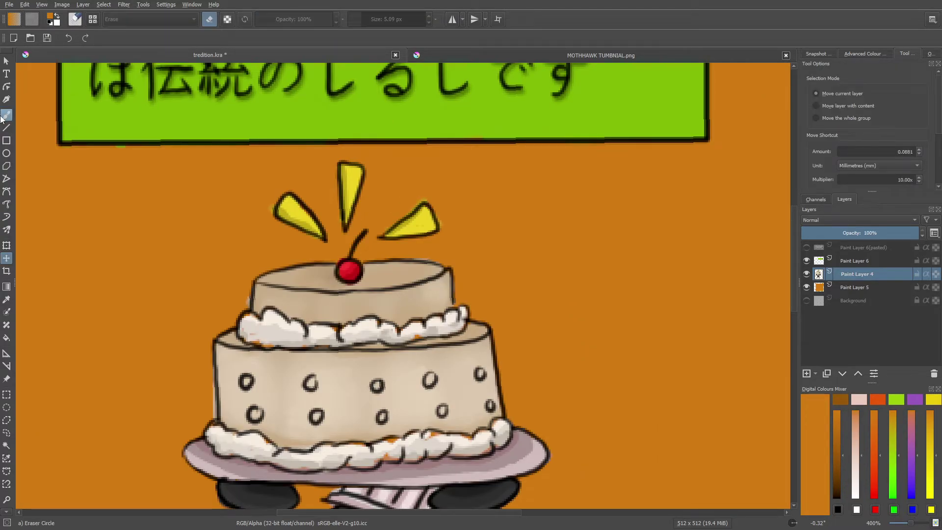
pyautogui.press('e')
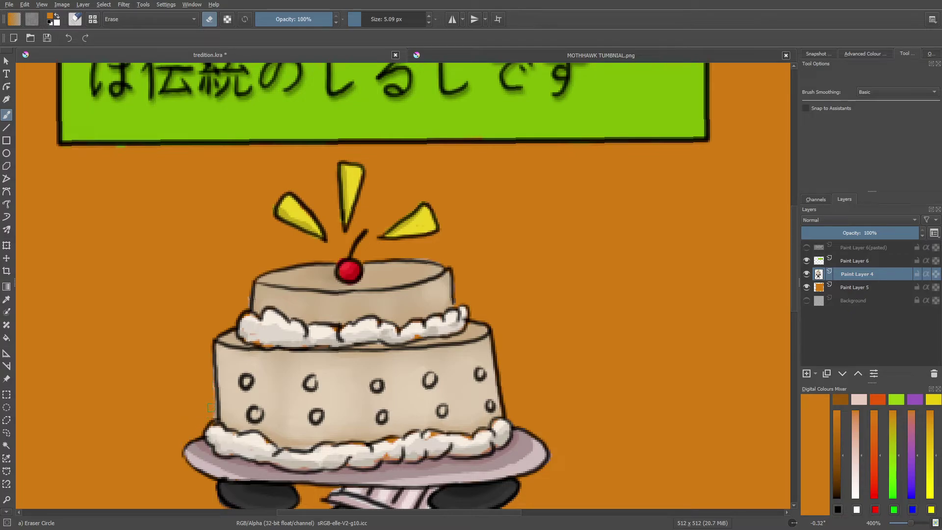
# Sample the upper frosting's light colour and touch up its orange gaps with the Basic-1 brush at 1.06 px.
pyautogui.click(7, 299)
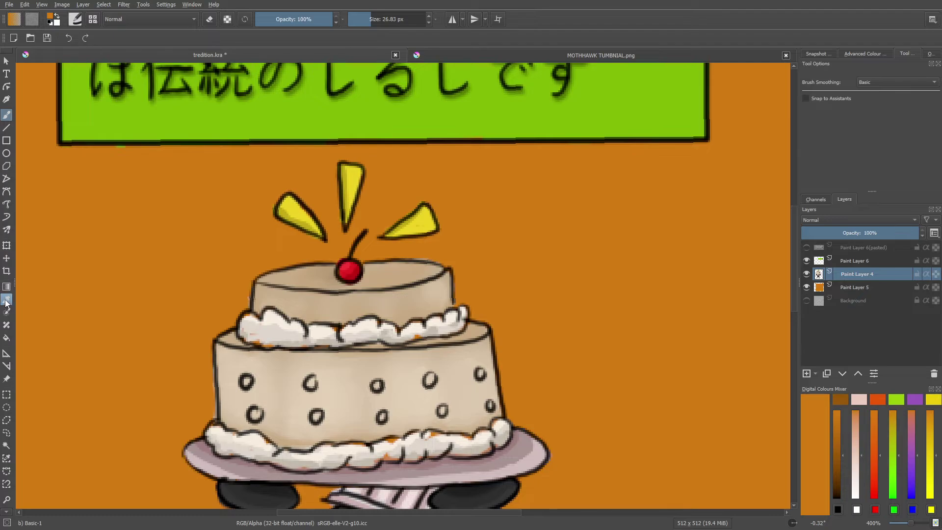
pyautogui.click(6, 299)
pyautogui.click(265, 328)
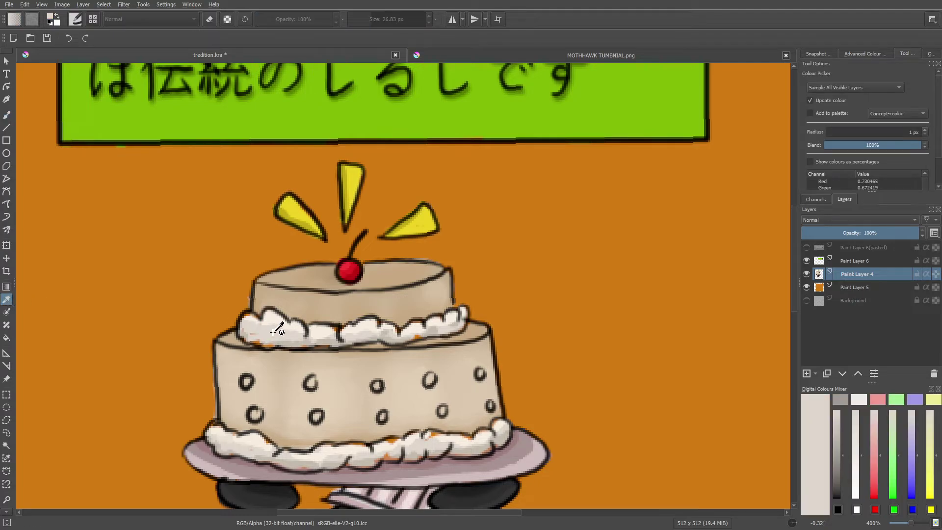
pyautogui.click(7, 114)
pyautogui.click(75, 20)
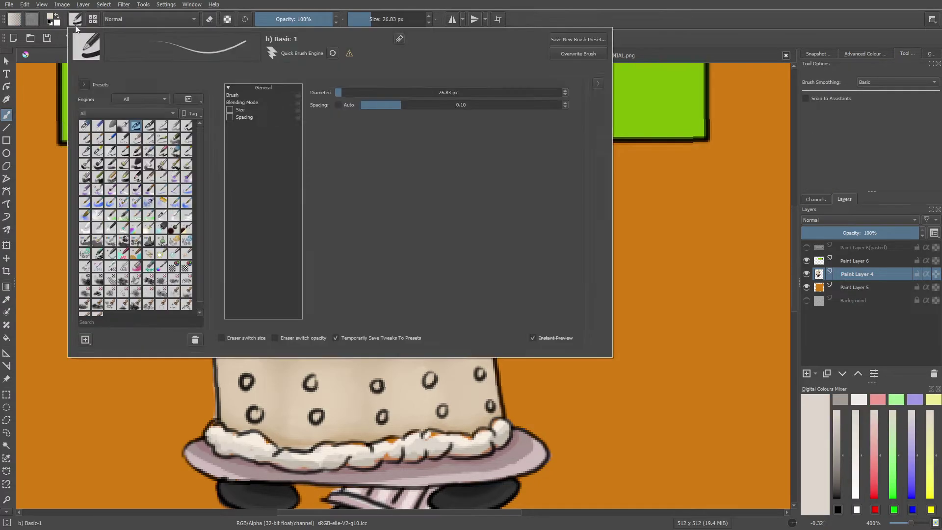
pyautogui.rightClick(56, 108)
pyautogui.click(358, 19)
pyautogui.click(270, 332)
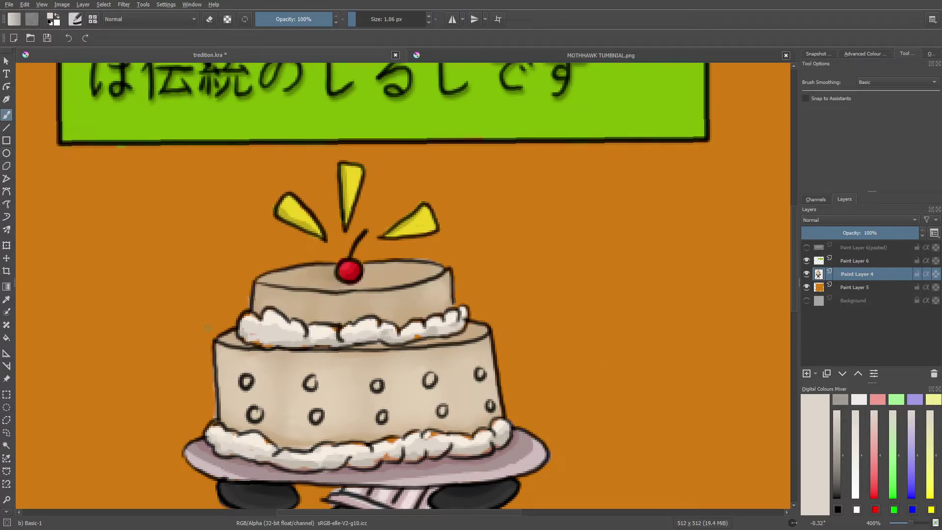
# Cover the upper frosting's orange gaps with its sampled darker shade, undoing the Basic-1 attempt and using the Ink-3 Gpen brush at 3.58 px.
pyautogui.click(6, 299)
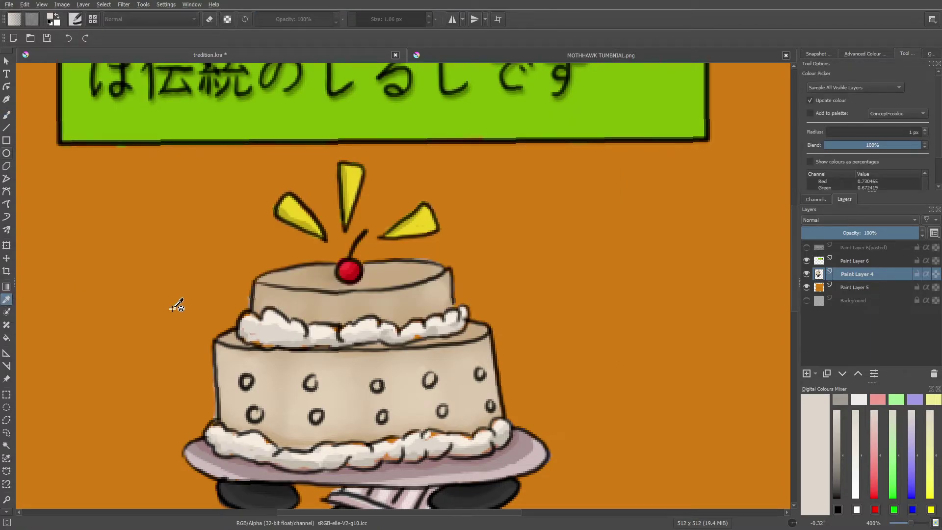
pyautogui.click(296, 343)
pyautogui.click(7, 115)
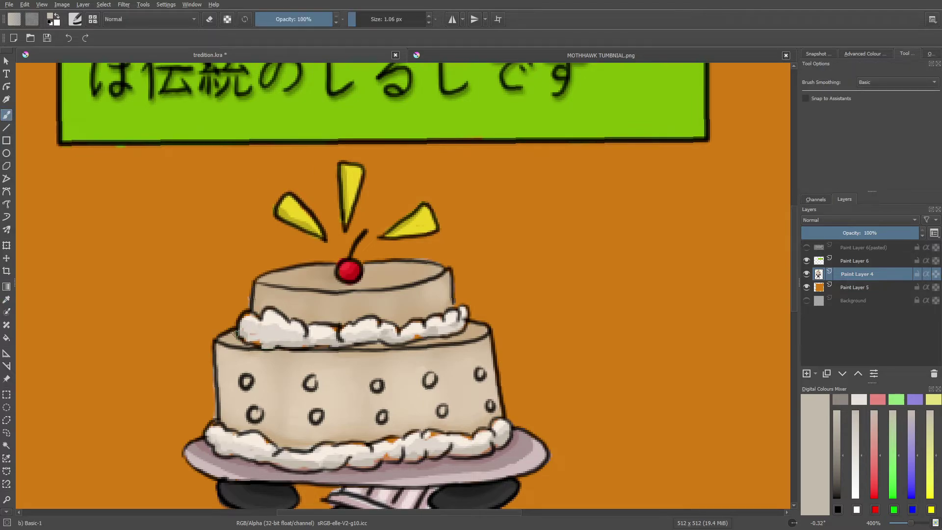
pyautogui.click(67, 39)
pyautogui.click(76, 19)
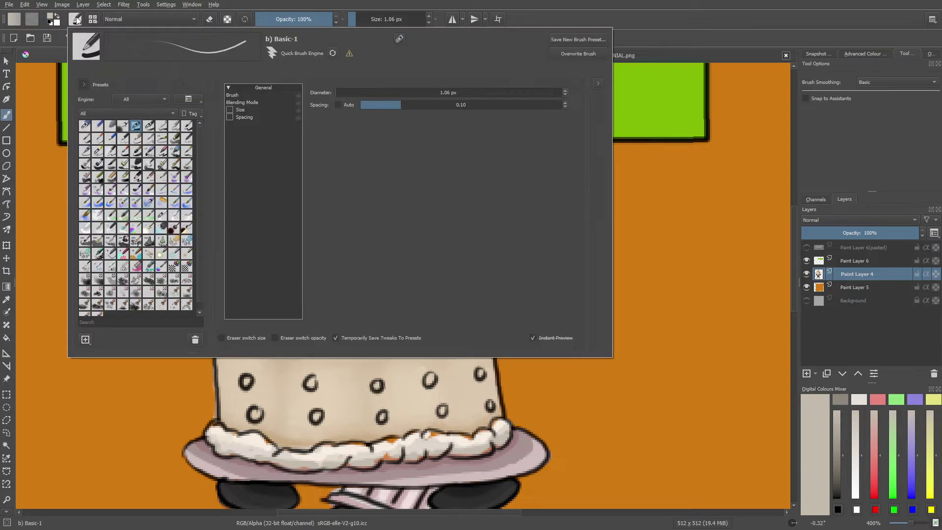
pyautogui.click(97, 152)
pyautogui.rightClick(209, 378)
pyautogui.click(269, 290)
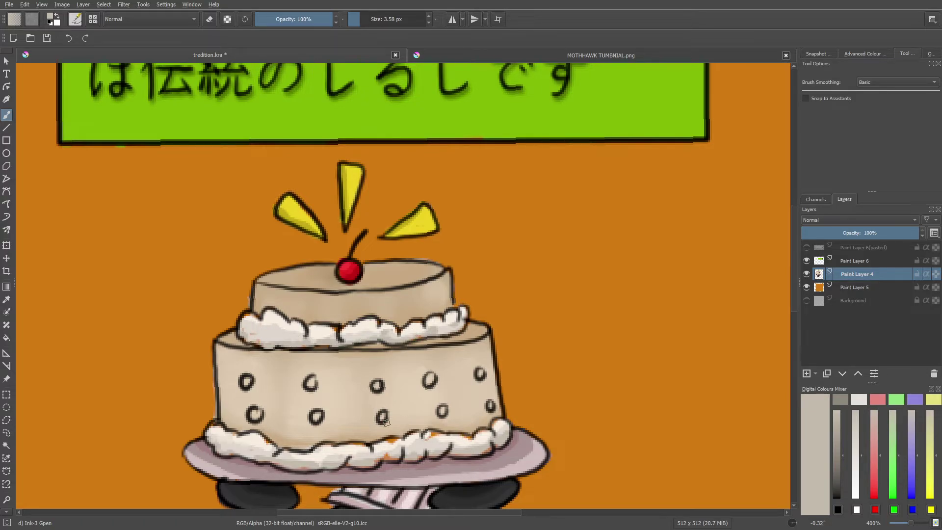
# Sample the light cream of the lower frosting and paint over the orange gaps along the cake's lower edge.
pyautogui.click(7, 300)
pyautogui.click(255, 437)
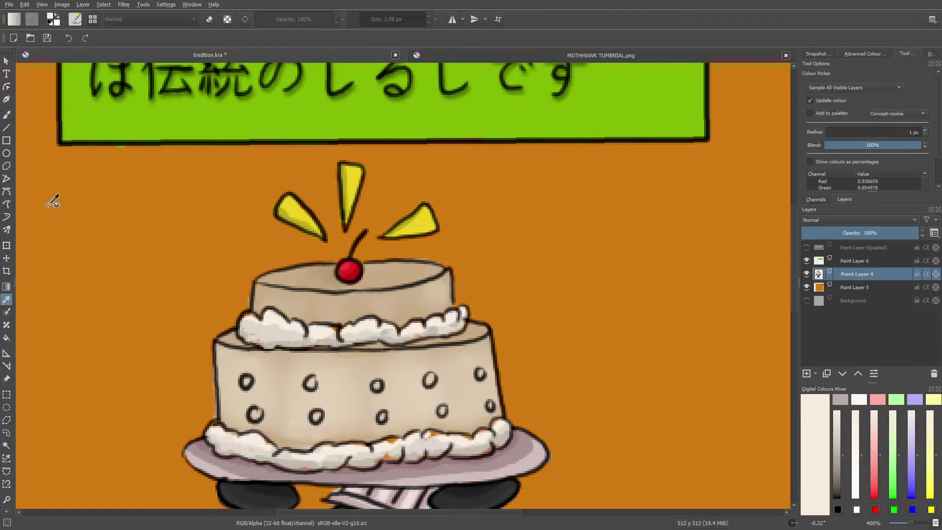
pyautogui.click(6, 115)
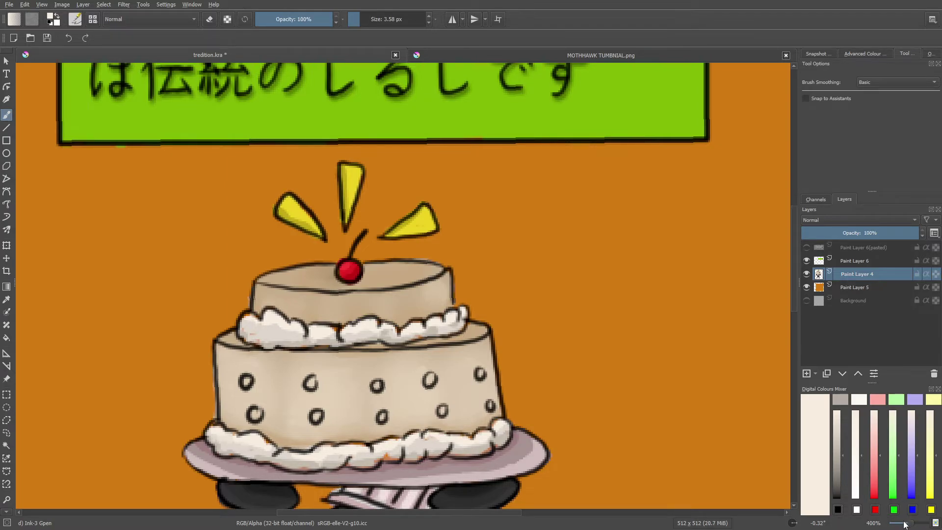
pyautogui.scroll(-3, 906, 524)
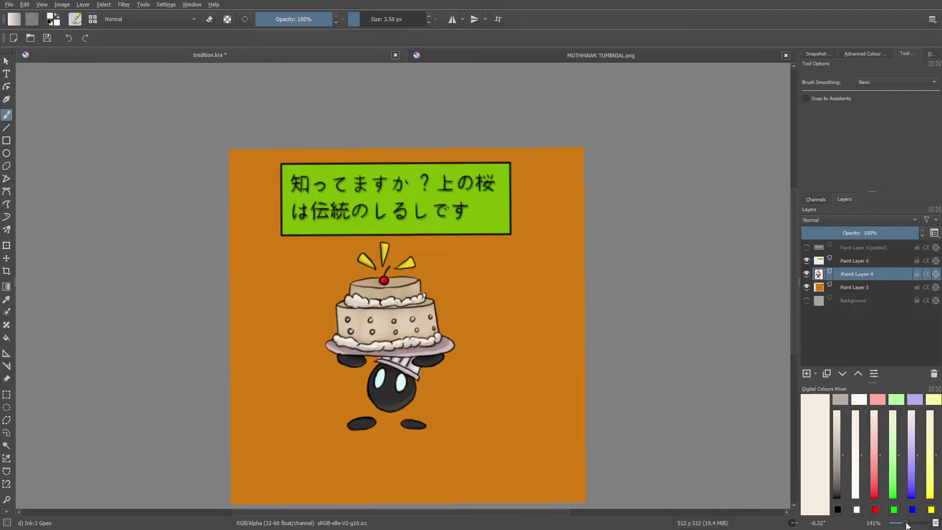
# Sample the lower frosting's shaded tone and touch up the remaining orange specks in it with the Ink-3 Gpen brush.
pyautogui.moveTo(907, 526); pyautogui.dragTo(913, 527)
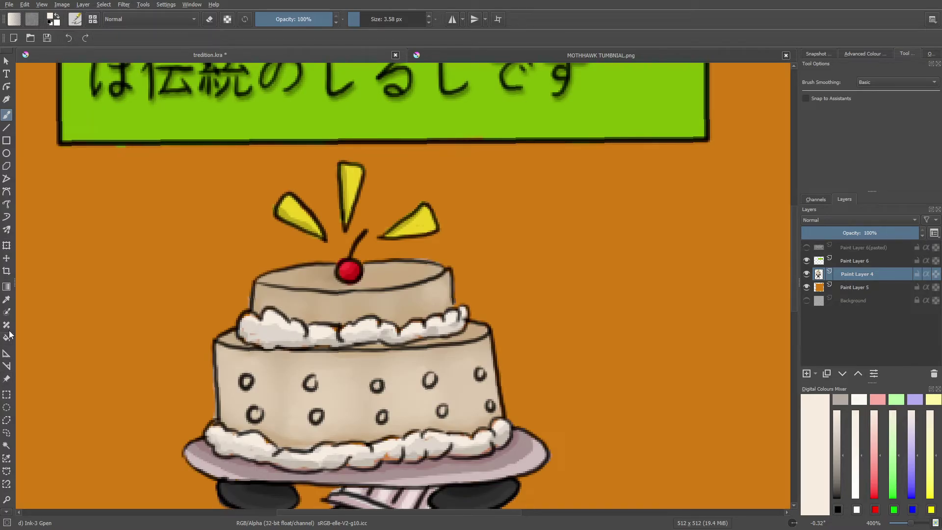
pyautogui.click(7, 299)
pyautogui.click(399, 449)
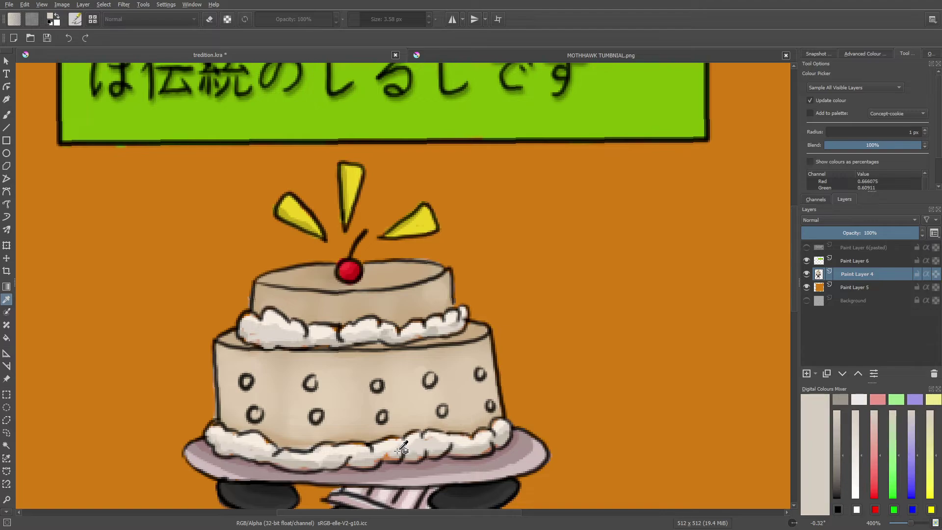
pyautogui.click(6, 114)
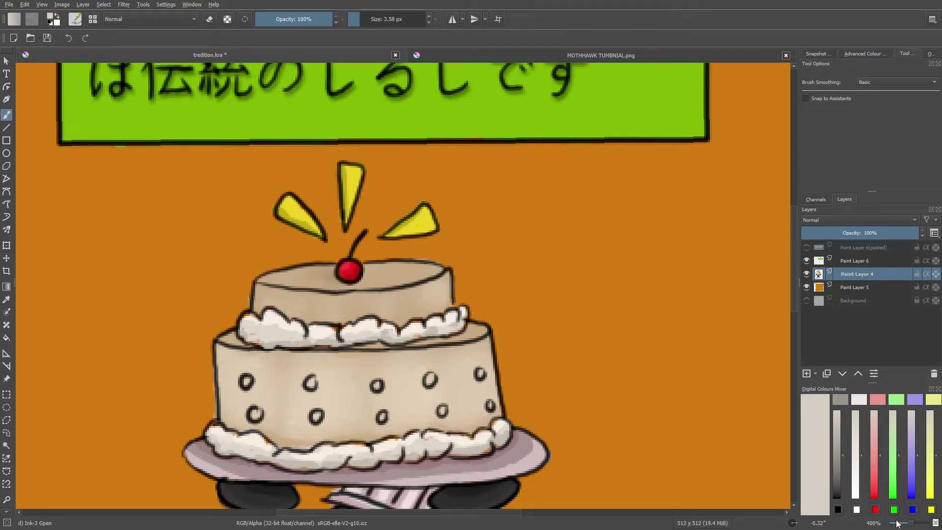
pyautogui.scroll(-5, 913, 525)
pyautogui.scroll(2, 913, 525)
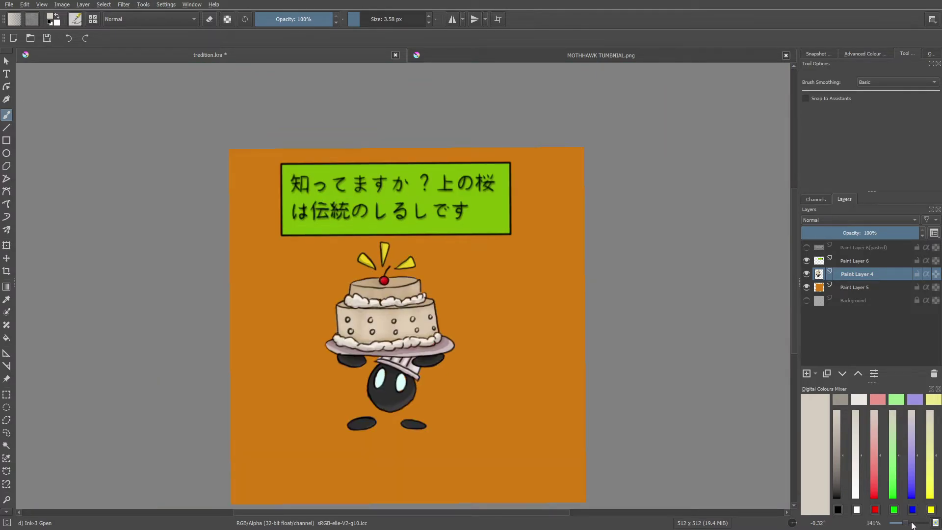
# Make Paint Layer 5 active and choose a light peach-orange paint colour, checking it against the MOTHHAWK thumbnail.
pyautogui.click(851, 282)
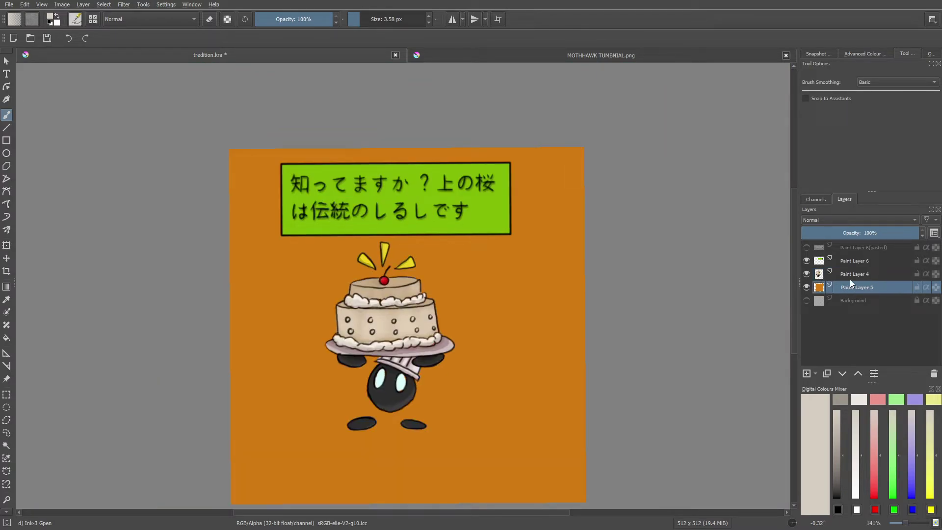
pyautogui.rightClick(278, 382)
pyautogui.click(276, 372)
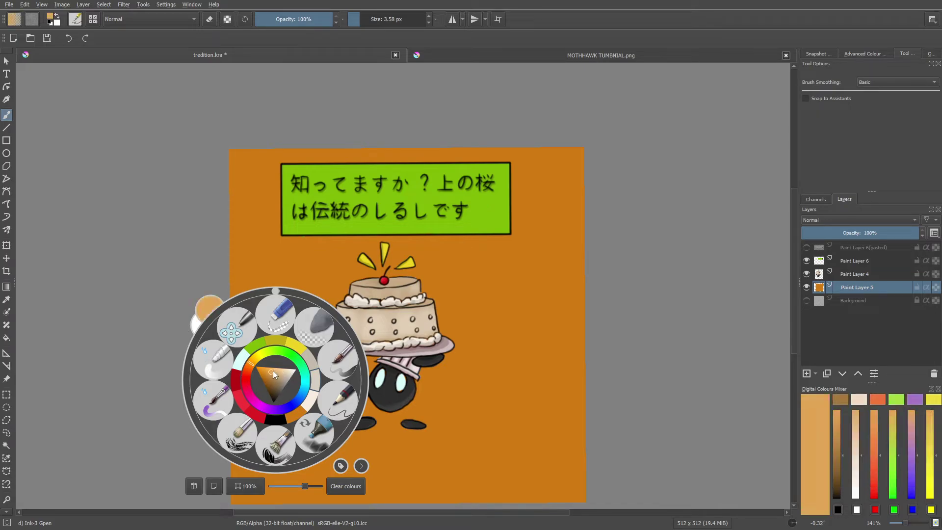
pyautogui.click(487, 55)
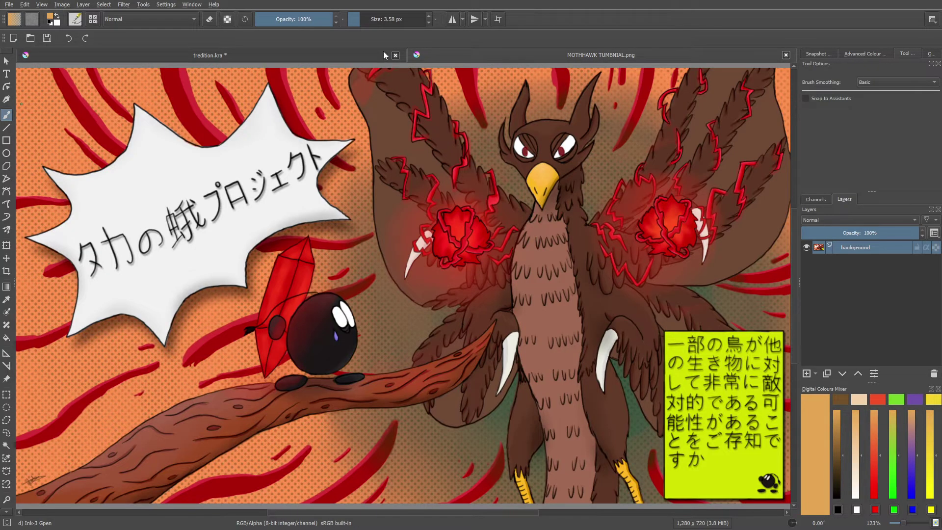
pyautogui.click(338, 56)
pyautogui.click(177, 380)
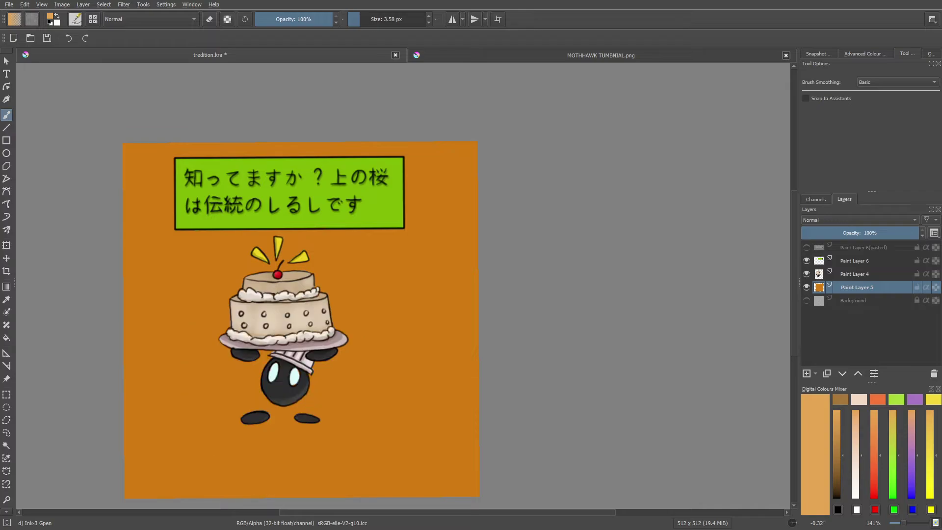
pyautogui.rightClick(175, 379)
pyautogui.click(170, 372)
pyautogui.click(173, 367)
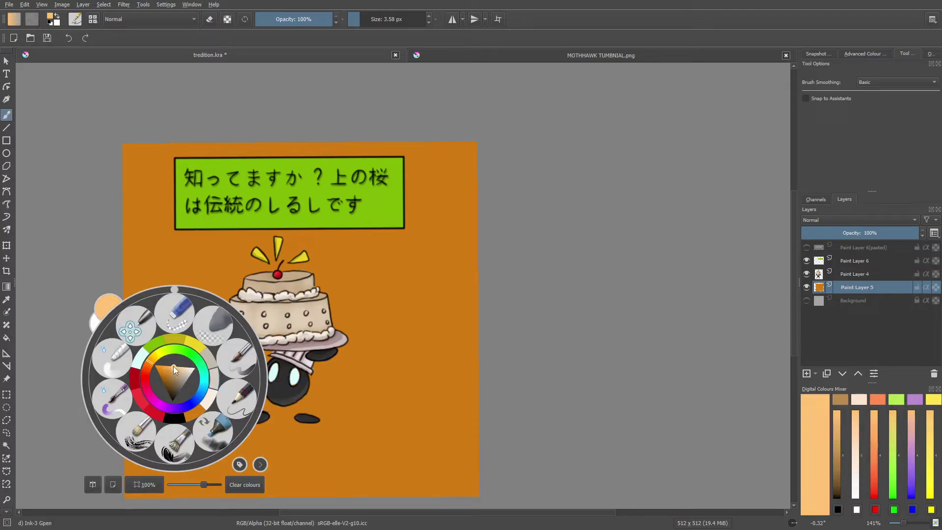
pyautogui.rightClick(168, 353)
# Paint a broad light-orange swirl around the cake character and in the upper-left corner with the Basic-1 brush at 64.62 px.
pyautogui.click(76, 19)
pyautogui.click(136, 129)
pyautogui.click(150, 127)
pyautogui.click(136, 126)
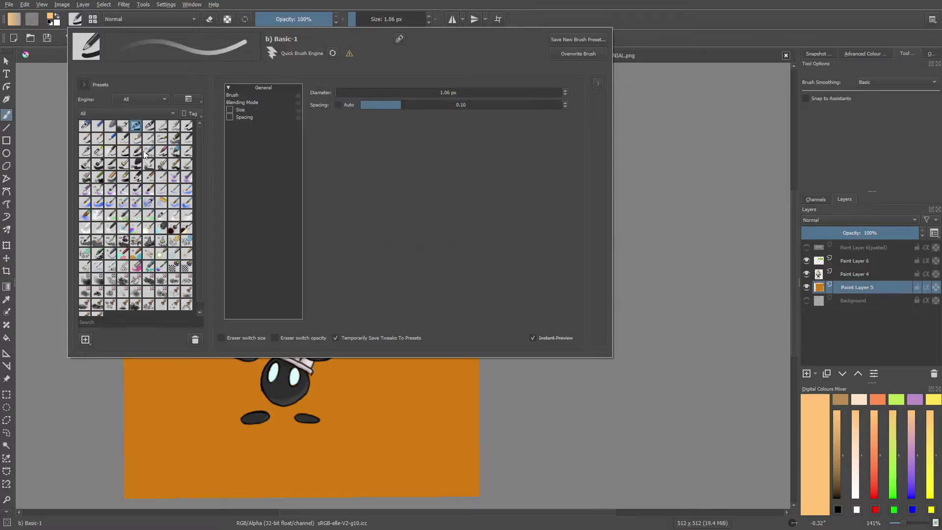
pyautogui.rightClick(271, 379)
pyautogui.rightClick(289, 441)
pyautogui.click(378, 20)
pyautogui.moveTo(336, 147)
pyautogui.mouseDown()
pyautogui.moveTo(267, 153)
pyautogui.moveTo(184, 465)
pyautogui.moveTo(441, 377)
pyautogui.moveTo(307, 184)
pyautogui.mouseUp()
pyautogui.moveTo(444, 484)
pyautogui.mouseDown()
pyautogui.moveTo(481, 414)
pyautogui.moveTo(484, 275)
pyautogui.moveTo(416, 171)
pyautogui.moveTo(355, 149)
pyautogui.moveTo(322, 271)
pyautogui.moveTo(313, 249)
pyautogui.moveTo(215, 329)
pyautogui.moveTo(333, 424)
pyautogui.moveTo(294, 363)
pyautogui.mouseUp()
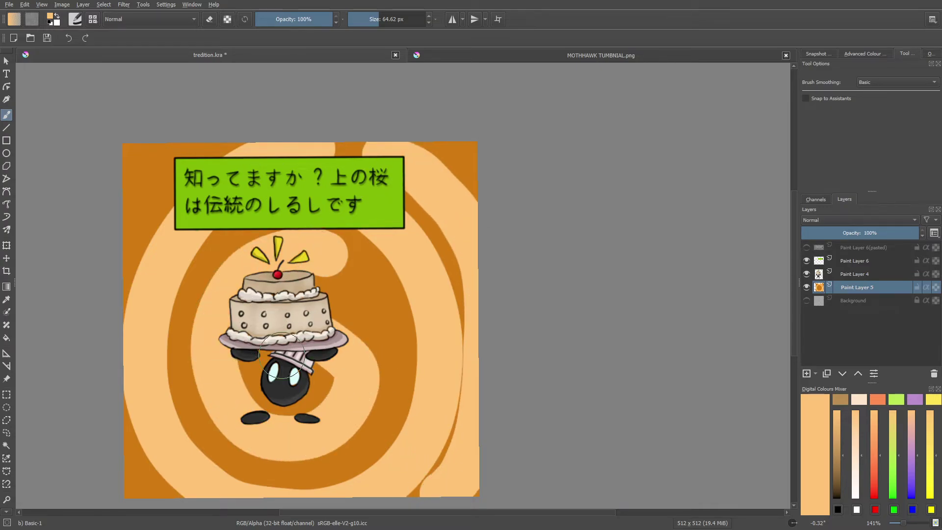
pyautogui.moveTo(206, 154)
pyautogui.mouseDown()
pyautogui.moveTo(170, 152)
pyautogui.moveTo(130, 218)
pyautogui.mouseUp()
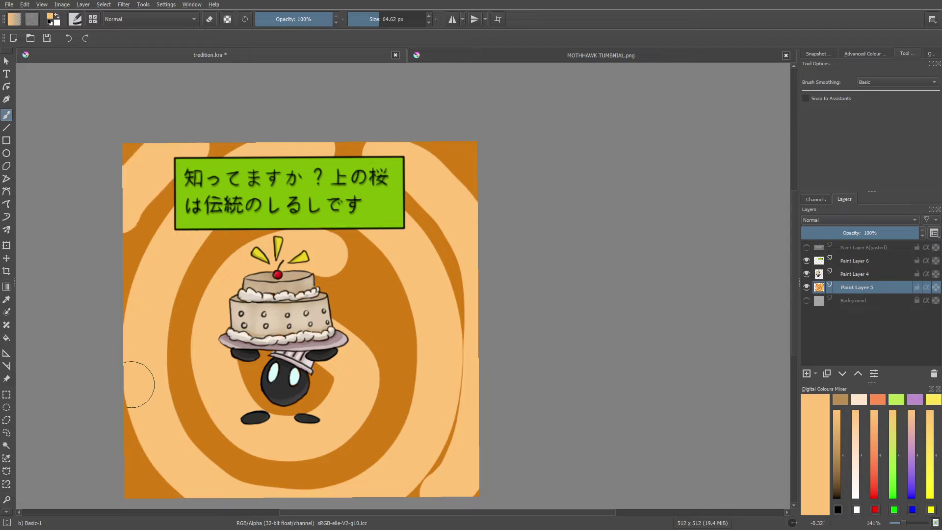
# Choose a darker tan-orange paint colour and turn on Preserve Alpha for the brush.
pyautogui.rightClick(152, 386)
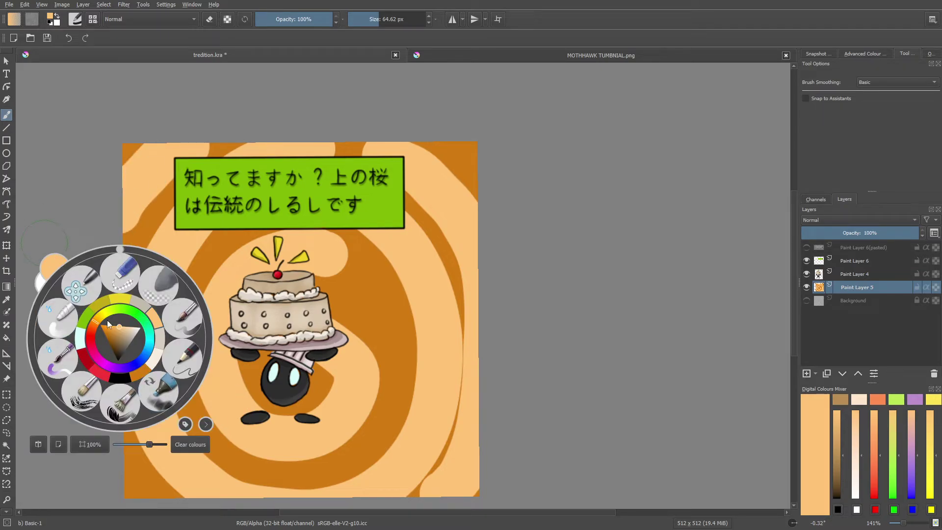
pyautogui.moveTo(119, 327); pyautogui.dragTo(117, 330)
pyautogui.rightClick(118, 330)
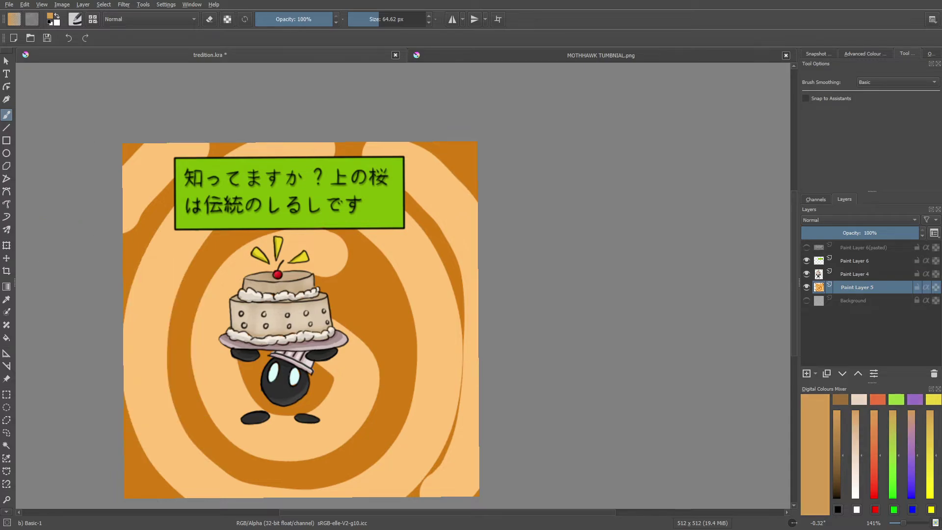
pyautogui.click(227, 19)
pyautogui.moveTo(193, 148)
pyautogui.mouseDown()
pyautogui.moveTo(120, 250)
pyautogui.moveTo(145, 221)
pyautogui.moveTo(151, 249)
pyautogui.moveTo(138, 209)
pyautogui.moveTo(104, 324)
pyautogui.mouseUp()
pyautogui.moveTo(150, 207); pyautogui.dragTo(109, 315)
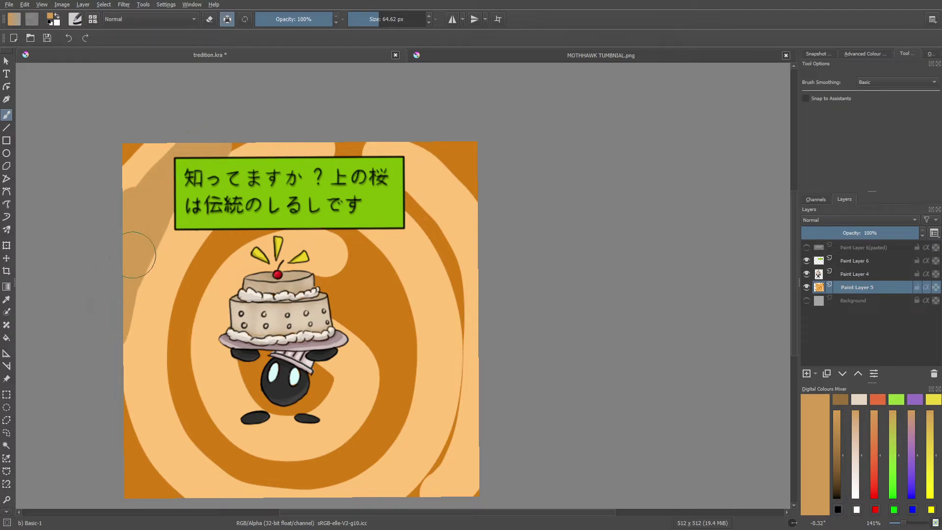
pyautogui.click(69, 37)
pyautogui.click(69, 38)
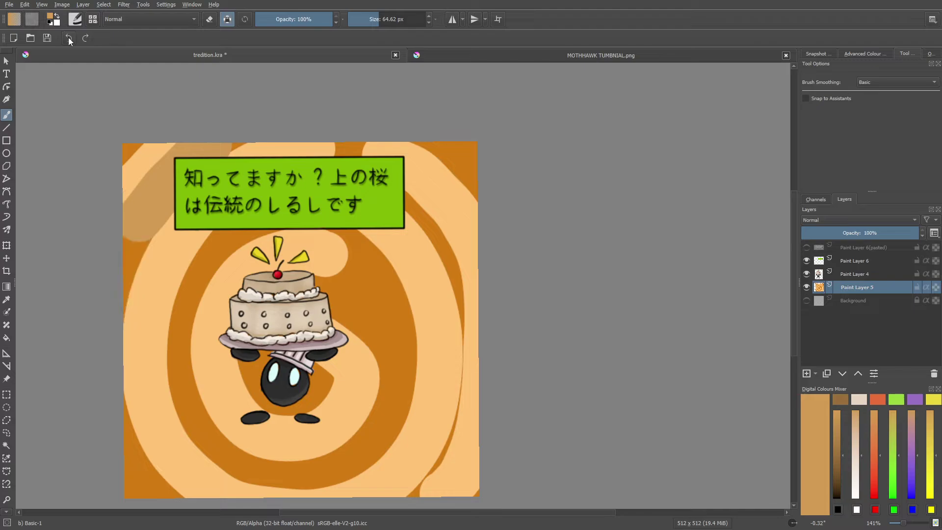
pyautogui.click(69, 38)
# Shade the edges of the light swirl bands with tan strokes at 12.06 px, including the bands around the character.
pyautogui.moveTo(379, 19); pyautogui.dragTo(369, 19)
pyautogui.click(366, 19)
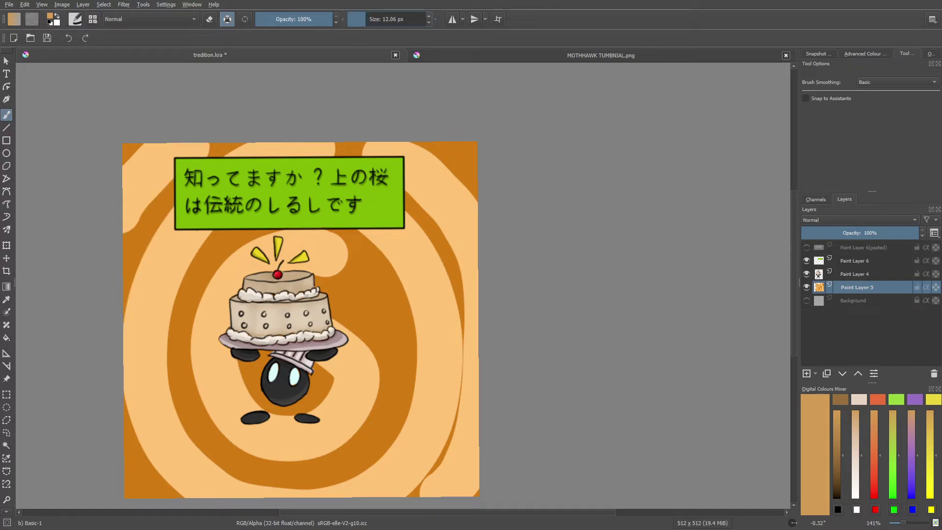
pyautogui.moveTo(206, 149); pyautogui.dragTo(127, 239)
pyautogui.moveTo(199, 160); pyautogui.dragTo(219, 143)
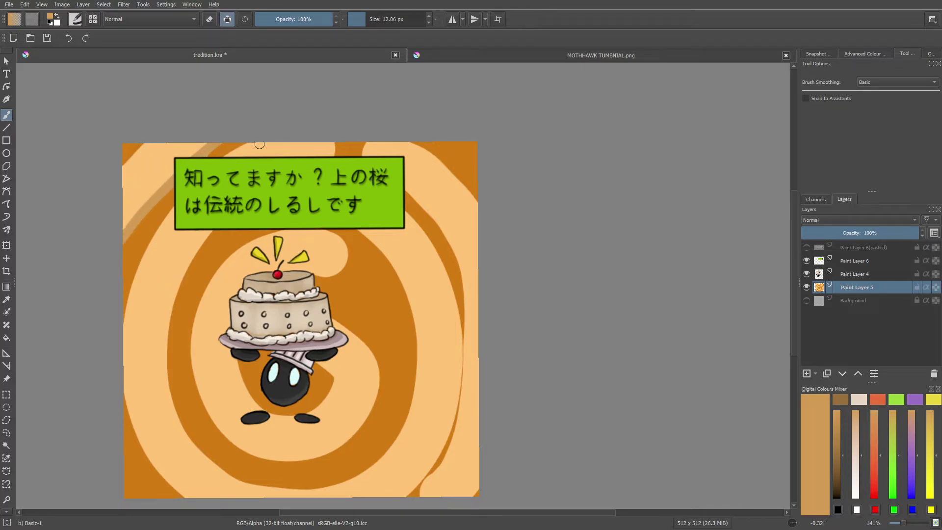
pyautogui.moveTo(334, 155); pyautogui.dragTo(263, 193)
pyautogui.moveTo(208, 245)
pyautogui.mouseDown()
pyautogui.moveTo(169, 304)
pyautogui.moveTo(176, 410)
pyautogui.moveTo(220, 469)
pyautogui.moveTo(292, 493)
pyautogui.moveTo(372, 472)
pyautogui.moveTo(411, 411)
pyautogui.moveTo(419, 336)
pyautogui.moveTo(376, 240)
pyautogui.moveTo(334, 215)
pyautogui.moveTo(343, 212)
pyautogui.moveTo(378, 245)
pyautogui.moveTo(347, 218)
pyautogui.moveTo(401, 289)
pyautogui.moveTo(414, 359)
pyautogui.moveTo(398, 439)
pyautogui.moveTo(361, 480)
pyautogui.mouseUp()
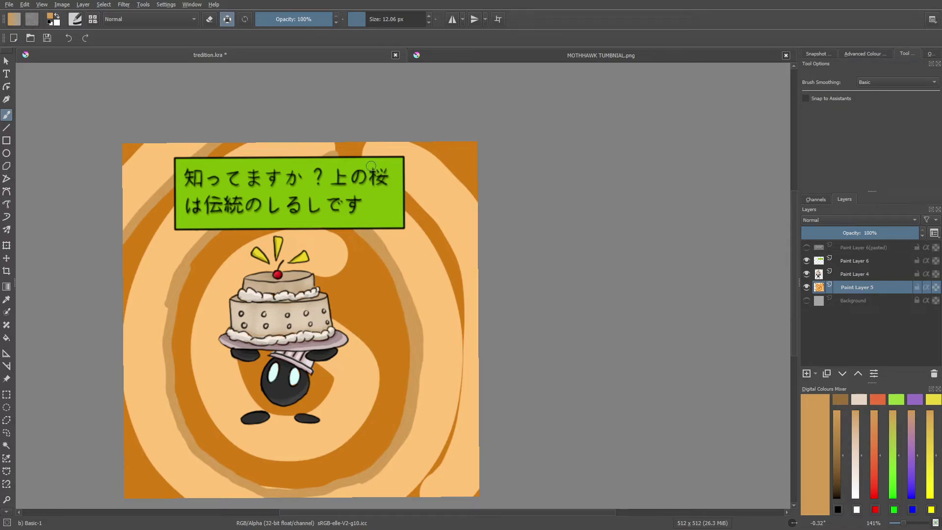
pyautogui.moveTo(407, 195)
pyautogui.mouseDown()
pyautogui.moveTo(444, 239)
pyautogui.moveTo(467, 293)
pyautogui.moveTo(470, 339)
pyautogui.moveTo(453, 426)
pyautogui.moveTo(415, 496)
pyautogui.mouseUp()
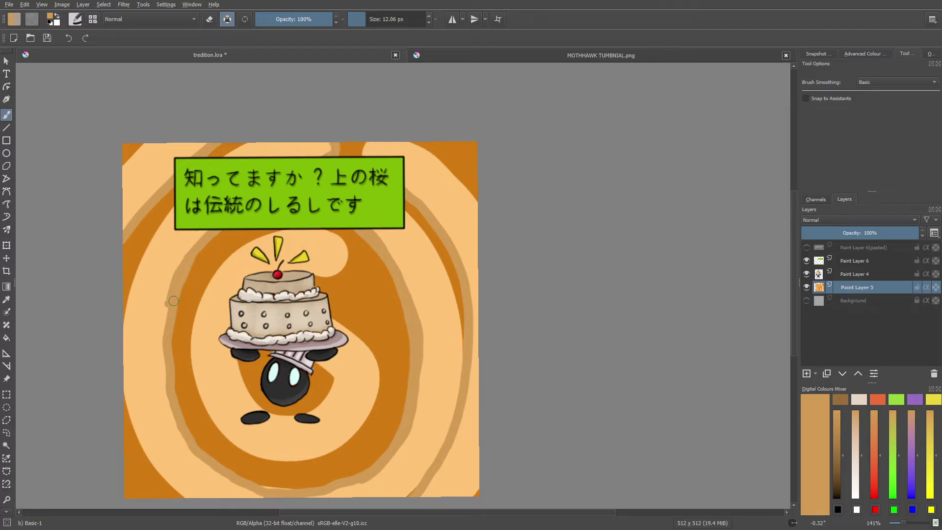
pyautogui.moveTo(167, 298)
pyautogui.mouseDown()
pyautogui.moveTo(174, 398)
pyautogui.moveTo(178, 242)
pyautogui.moveTo(174, 416)
pyautogui.moveTo(210, 473)
pyautogui.moveTo(294, 493)
pyautogui.mouseUp()
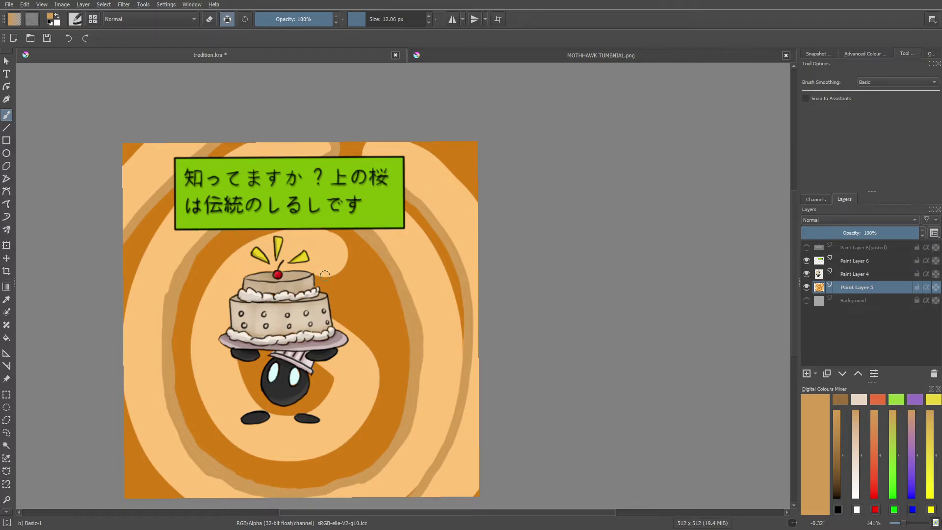
pyautogui.moveTo(323, 278)
pyautogui.mouseDown()
pyautogui.moveTo(260, 282)
pyautogui.moveTo(243, 309)
pyautogui.moveTo(233, 356)
pyautogui.moveTo(258, 409)
pyautogui.moveTo(296, 415)
pyautogui.moveTo(329, 396)
pyautogui.moveTo(332, 375)
pyautogui.moveTo(303, 349)
pyautogui.mouseUp()
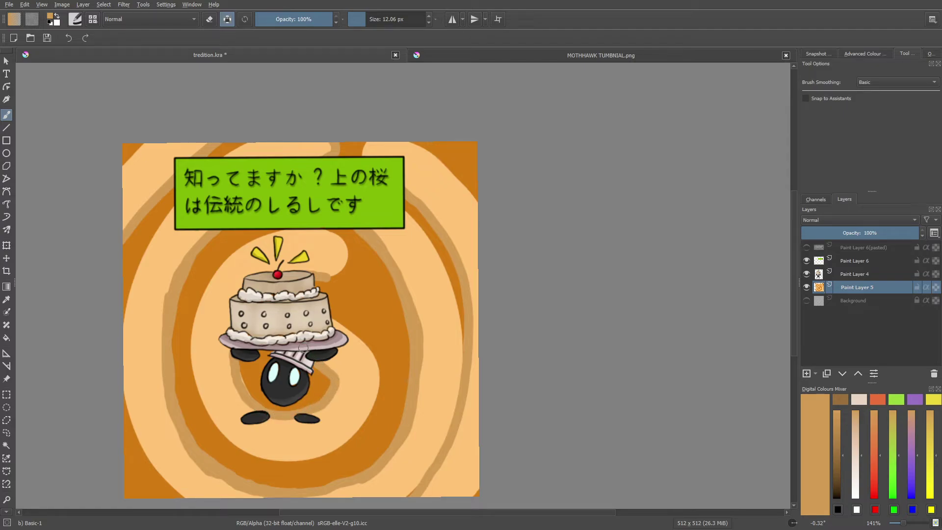
pyautogui.moveTo(323, 277)
pyautogui.mouseDown()
pyautogui.moveTo(343, 264)
pyautogui.moveTo(334, 234)
pyautogui.mouseUp()
# Choose a pale tan and paint highlight strokes along the outer edges of the light swirl at 12.06 px.
pyautogui.rightClick(55, 263)
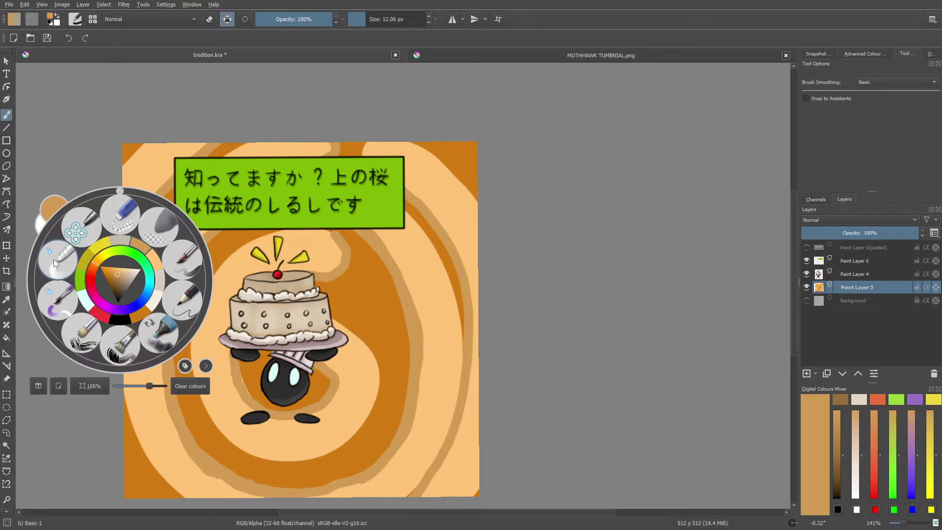
pyautogui.click(69, 269)
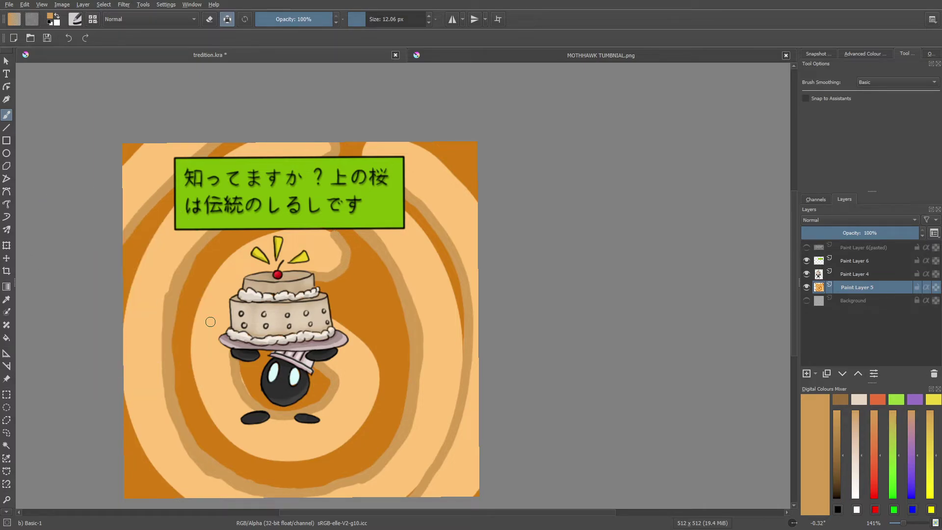
pyautogui.rightClick(118, 340)
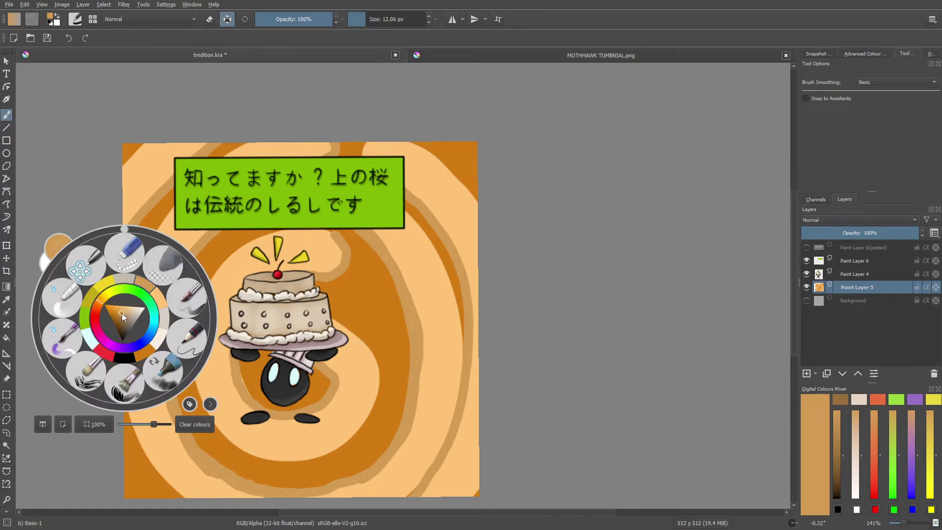
pyautogui.moveTo(126, 310); pyautogui.dragTo(129, 309)
pyautogui.click(131, 160)
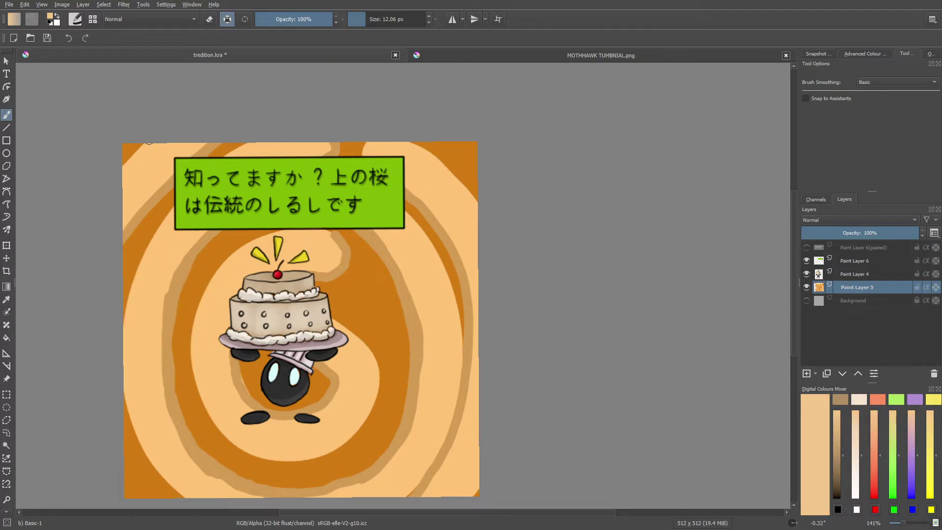
pyautogui.moveTo(149, 141); pyautogui.dragTo(126, 164)
pyautogui.moveTo(160, 231)
pyautogui.mouseDown()
pyautogui.moveTo(129, 306)
pyautogui.moveTo(126, 359)
pyautogui.moveTo(137, 432)
pyautogui.moveTo(183, 495)
pyautogui.mouseUp()
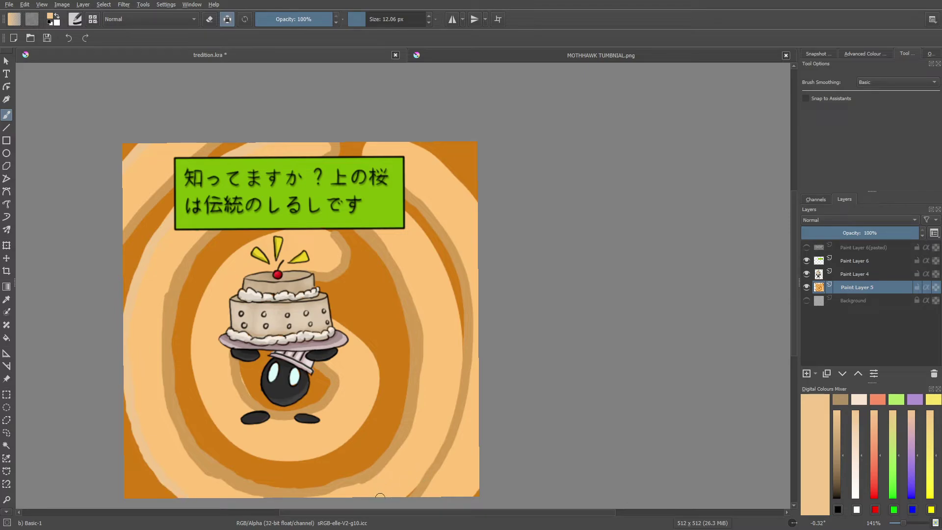
pyautogui.moveTo(393, 497)
pyautogui.mouseDown()
pyautogui.moveTo(415, 489)
pyautogui.moveTo(437, 453)
pyautogui.moveTo(461, 368)
pyautogui.moveTo(446, 276)
pyautogui.moveTo(399, 209)
pyautogui.mouseUp()
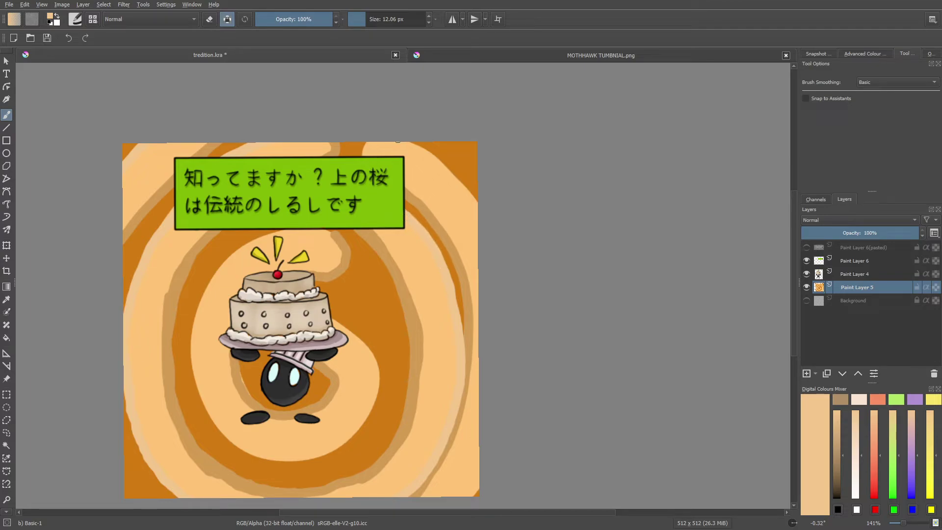
pyautogui.moveTo(409, 144)
pyautogui.mouseDown()
pyautogui.moveTo(442, 163)
pyautogui.moveTo(474, 201)
pyautogui.mouseUp()
# Sample the background's dark orange and touch up the dark swirl band's edge below the character.
pyautogui.click(7, 298)
pyautogui.click(256, 369)
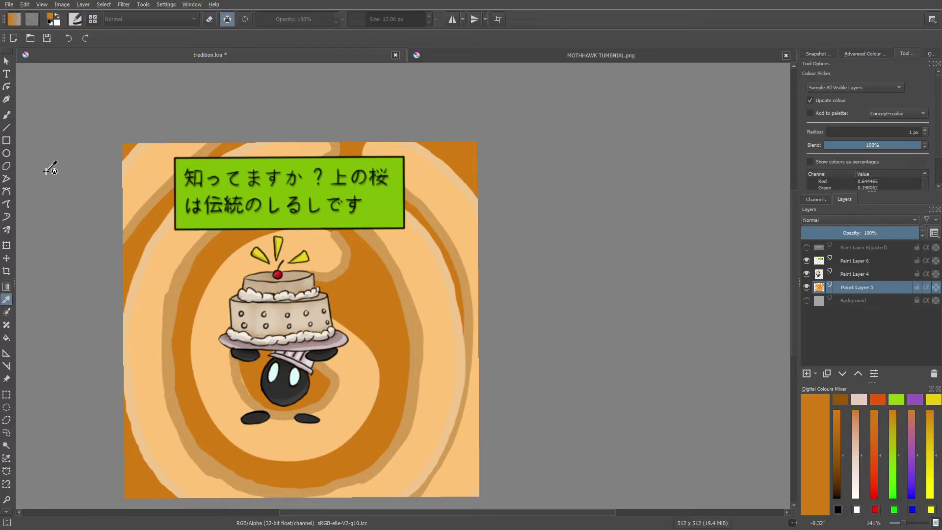
pyautogui.click(6, 115)
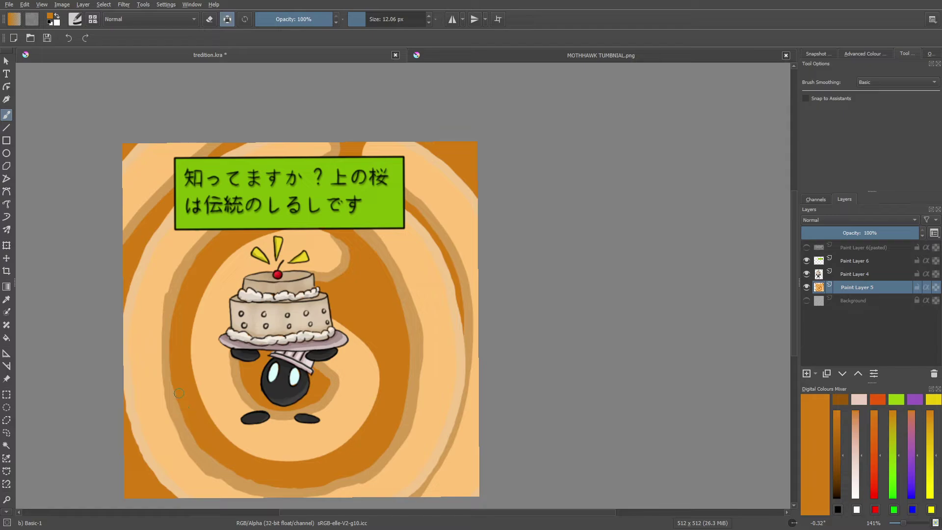
pyautogui.moveTo(199, 442)
pyautogui.mouseDown()
pyautogui.moveTo(233, 474)
pyautogui.moveTo(313, 488)
pyautogui.mouseUp()
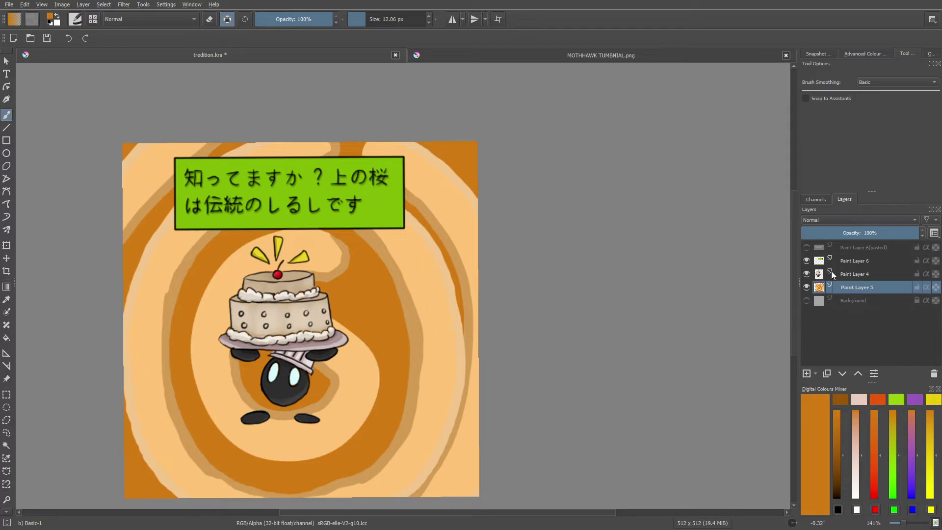
# Add a new paint layer directly above Paint Layer 5 and select the Stamp Grass Patch brush preset.
pyautogui.click(806, 374)
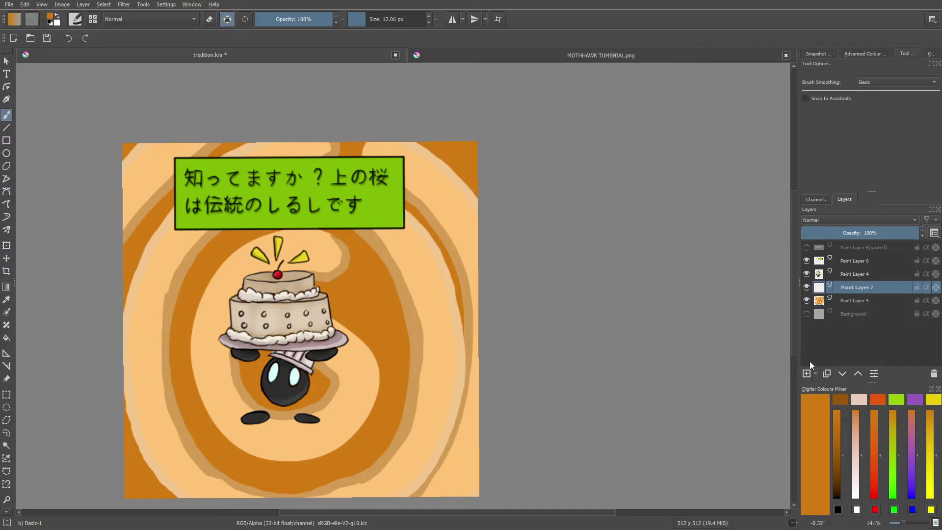
pyautogui.rightClick(121, 182)
pyautogui.click(75, 20)
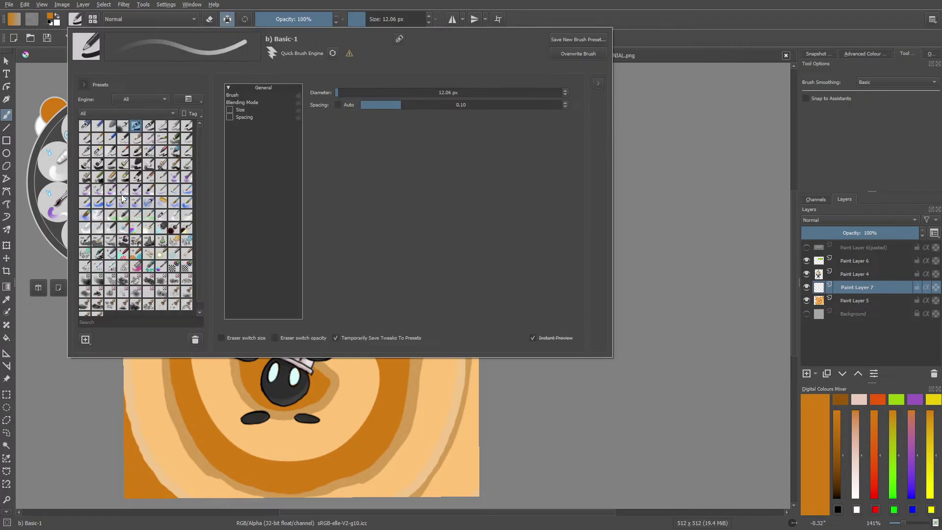
pyautogui.click(97, 305)
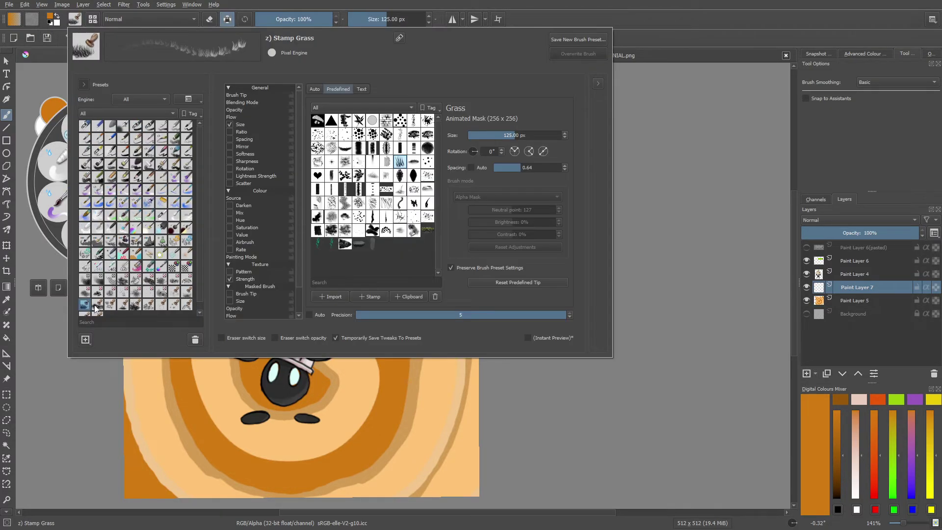
pyautogui.click(317, 133)
pyautogui.click(221, 368)
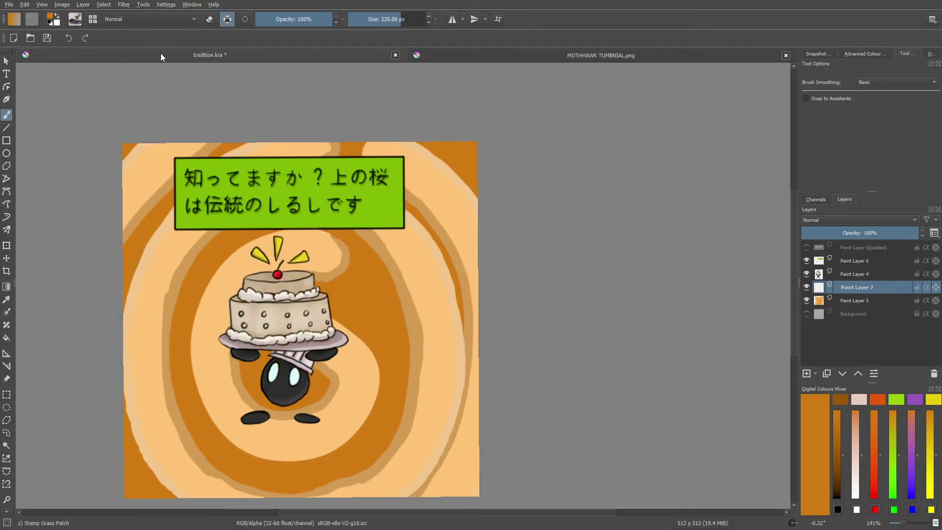
# Browse the brush presets for a background texture, examining the stamp, screentone, sketching, shape, distort, RGBA, blender and adjust brushes.
pyautogui.click(74, 20)
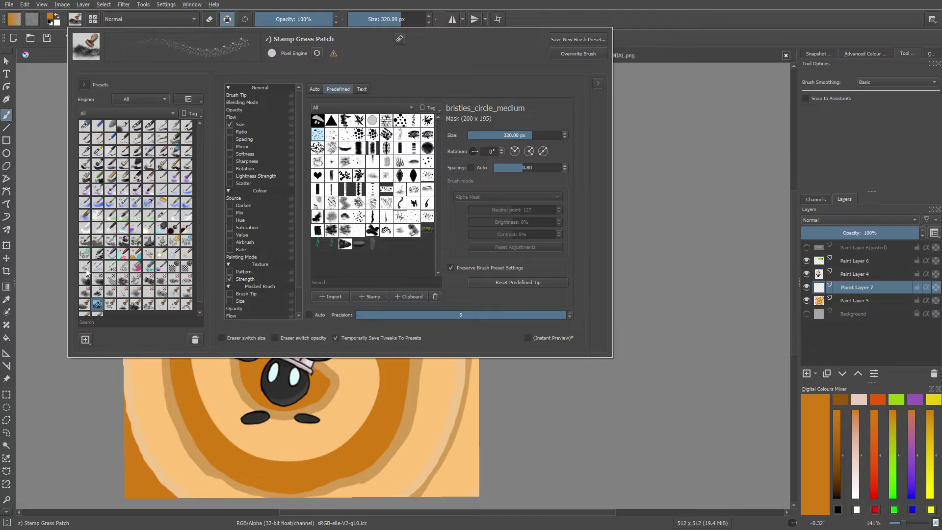
pyautogui.click(85, 279)
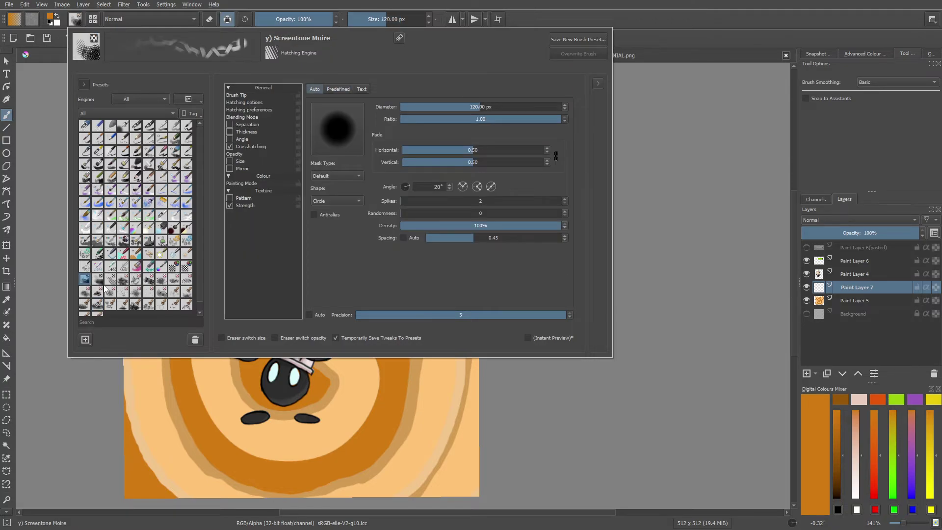
pyautogui.click(84, 306)
pyautogui.click(111, 305)
pyautogui.scroll(-1, 200, 216)
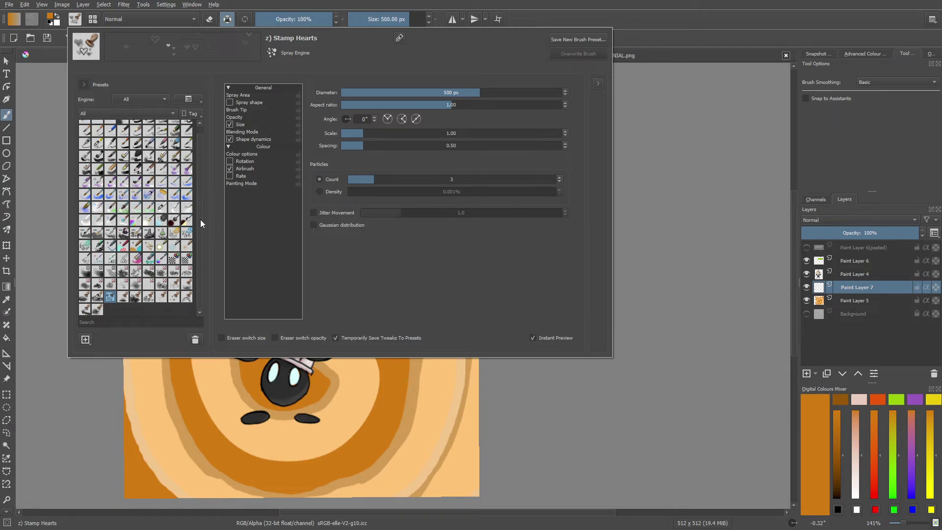
pyautogui.click(85, 310)
pyautogui.click(174, 296)
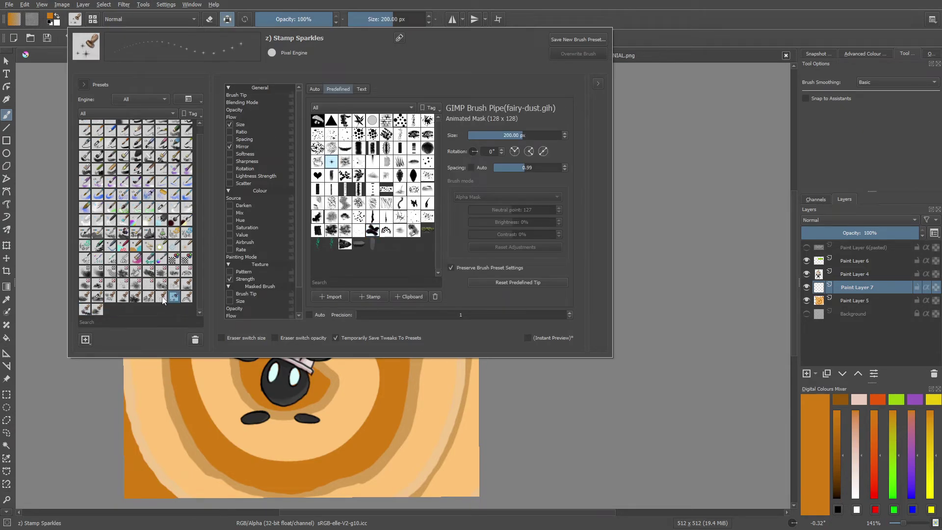
pyautogui.click(161, 296)
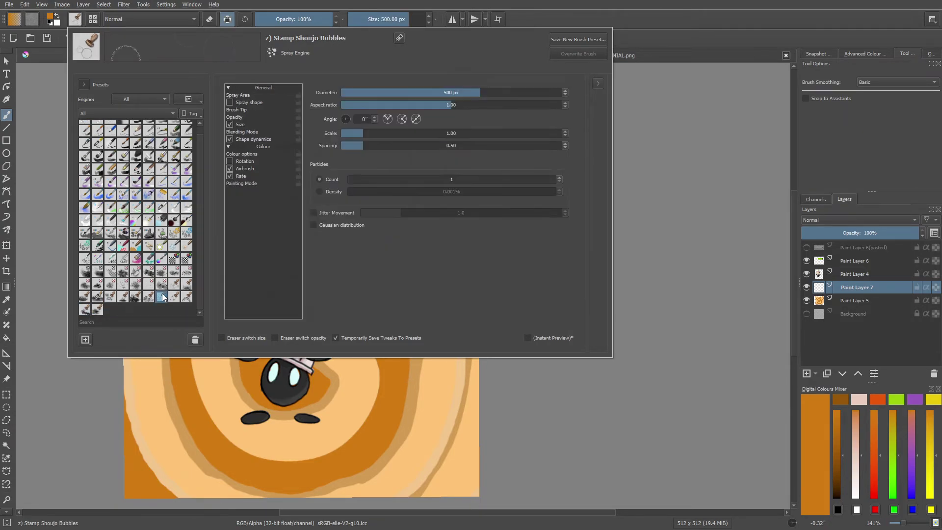
pyautogui.click(87, 248)
pyautogui.click(87, 265)
pyautogui.click(103, 265)
pyautogui.click(117, 265)
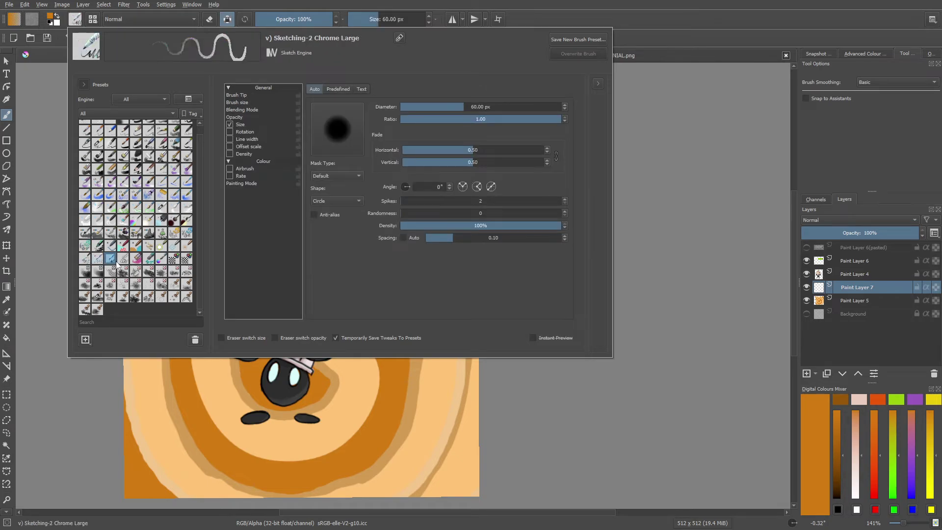
pyautogui.click(140, 250)
pyautogui.click(98, 246)
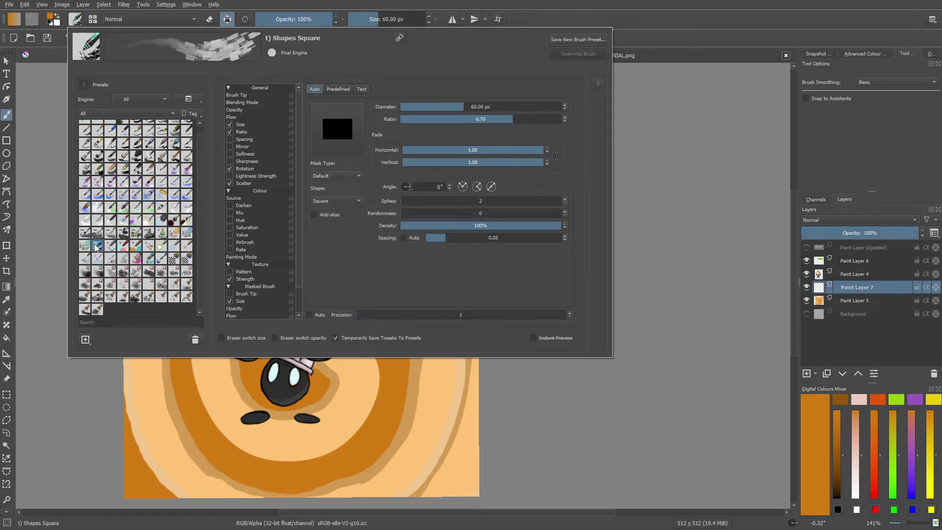
pyautogui.click(85, 248)
pyautogui.click(106, 252)
pyautogui.click(123, 255)
pyautogui.click(139, 249)
pyautogui.click(163, 249)
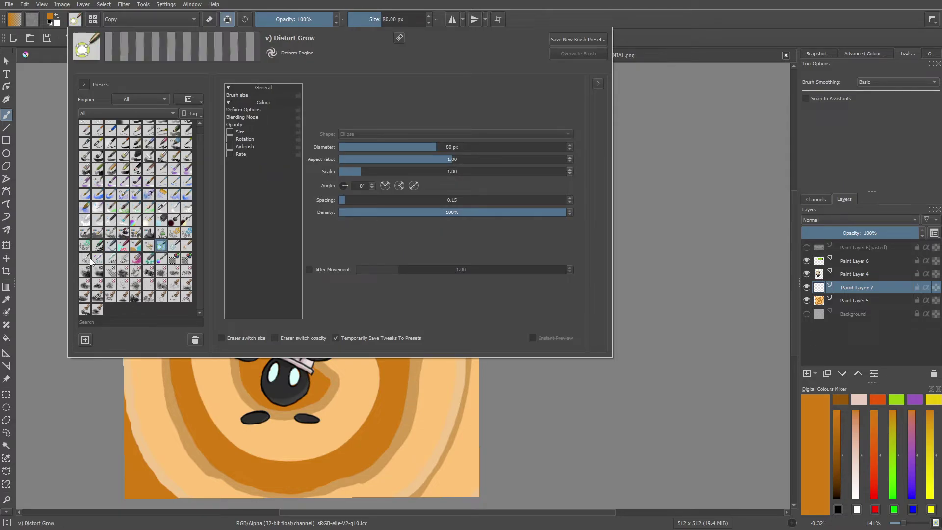
pyautogui.click(86, 232)
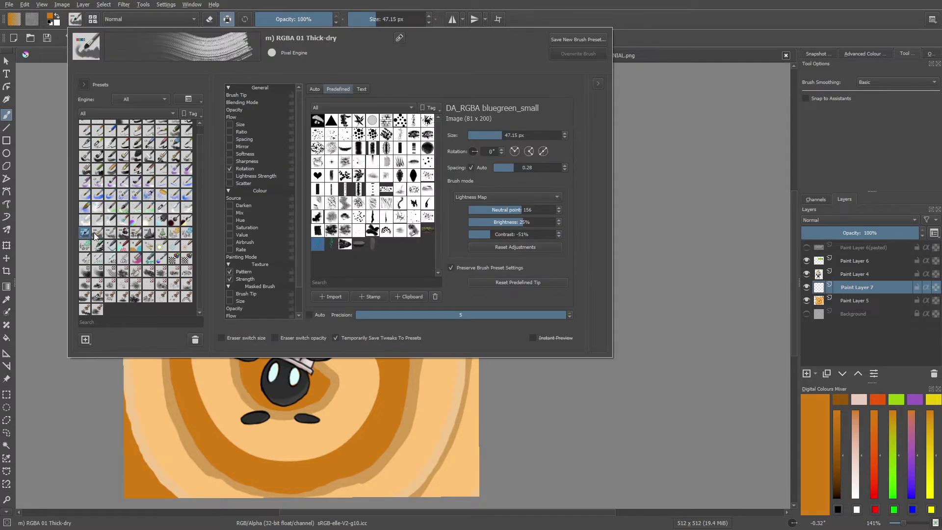
pyautogui.click(85, 170)
pyautogui.click(86, 192)
pyautogui.click(86, 212)
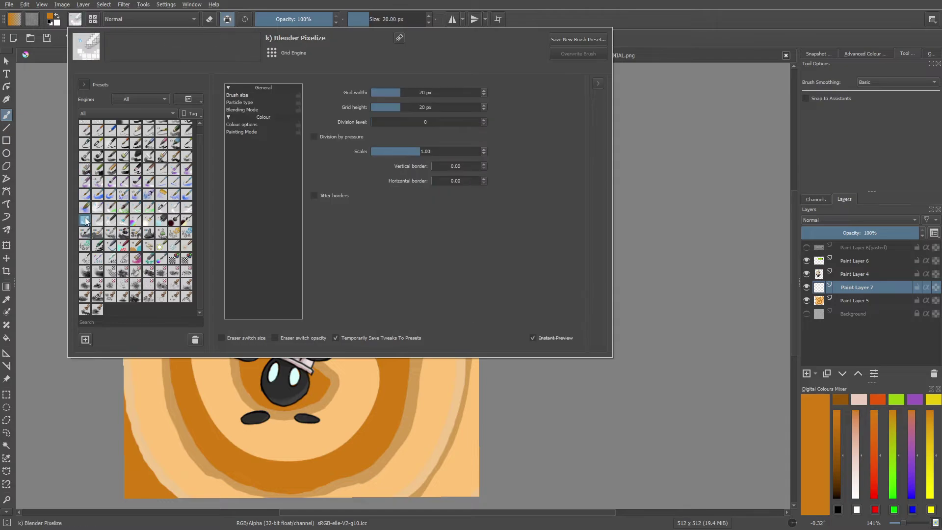
pyautogui.click(97, 222)
pyautogui.click(110, 222)
pyautogui.click(124, 222)
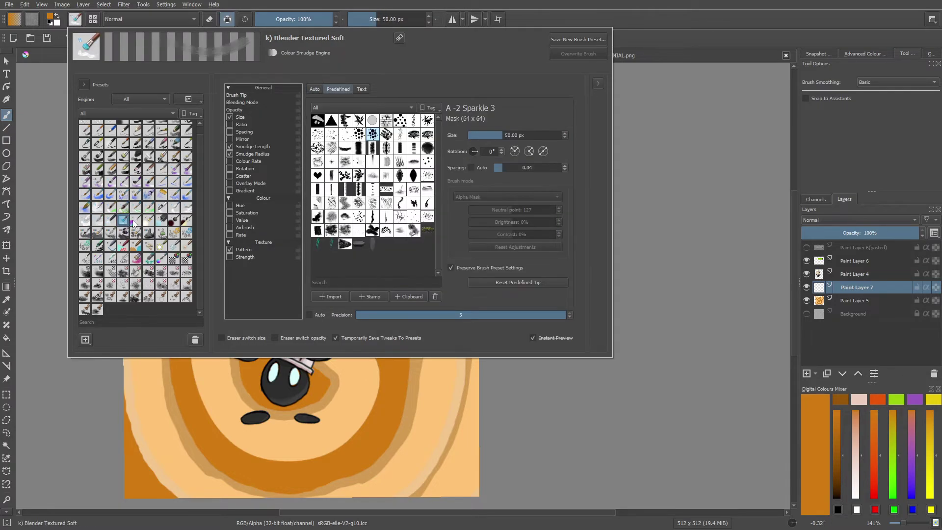
pyautogui.click(136, 222)
pyautogui.click(148, 222)
pyautogui.click(162, 221)
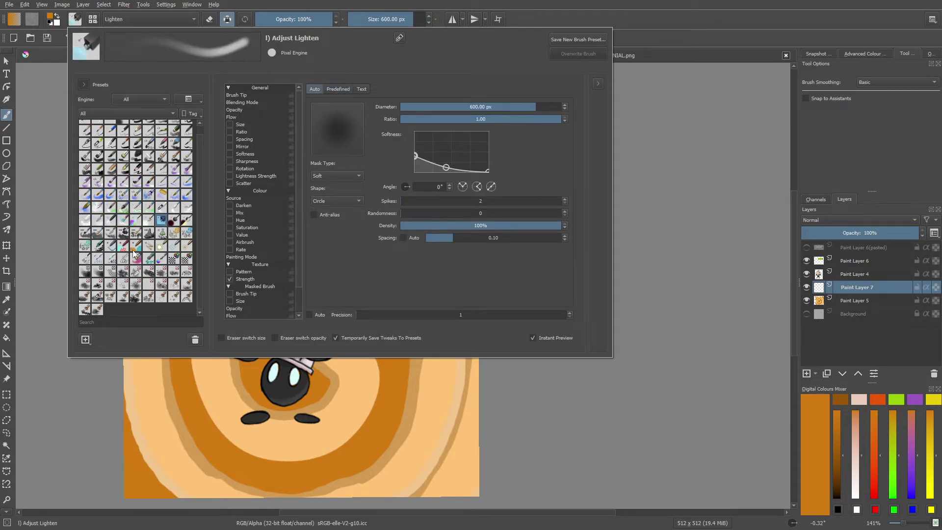
# Select the Screentones Regular brush preset at 40 px and set the paint colour to black.
pyautogui.click(109, 273)
pyautogui.click(98, 271)
pyautogui.click(110, 271)
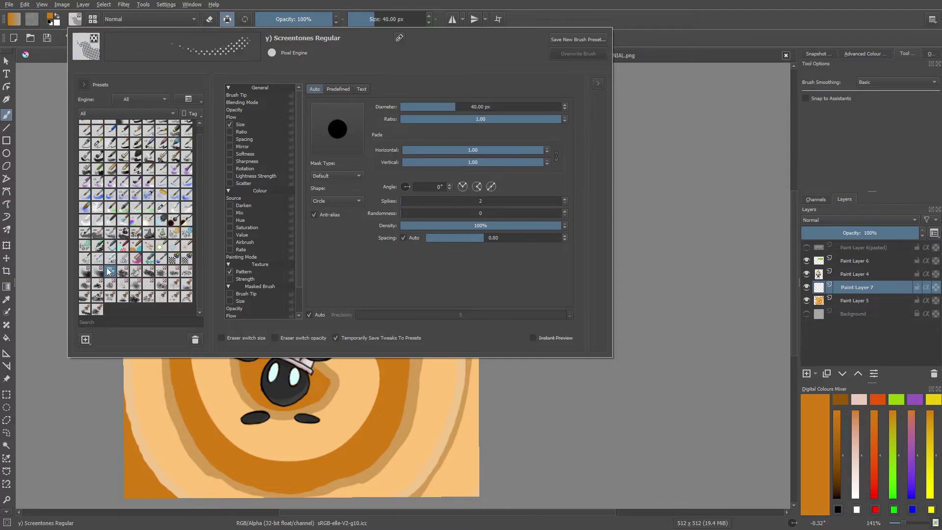
pyautogui.rightClick(31, 112)
pyautogui.click(110, 297)
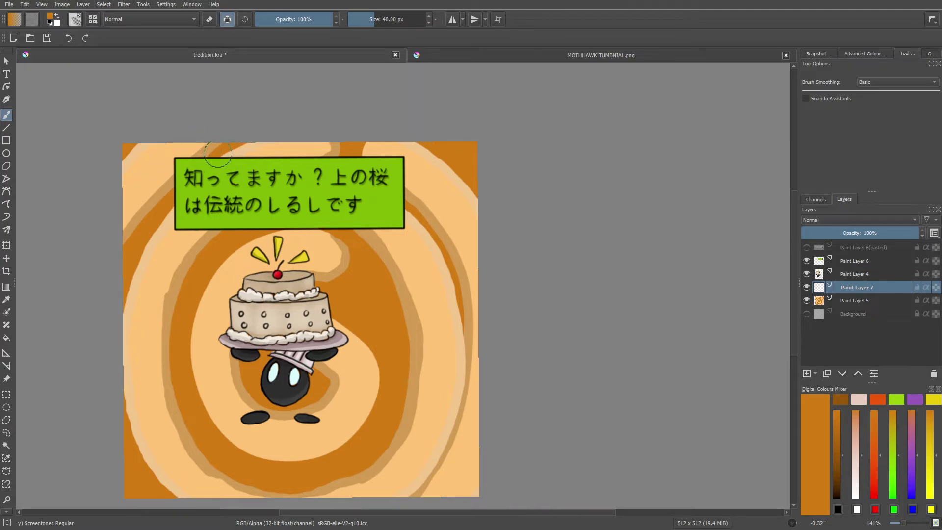
pyautogui.rightClick(183, 130)
pyautogui.click(183, 204)
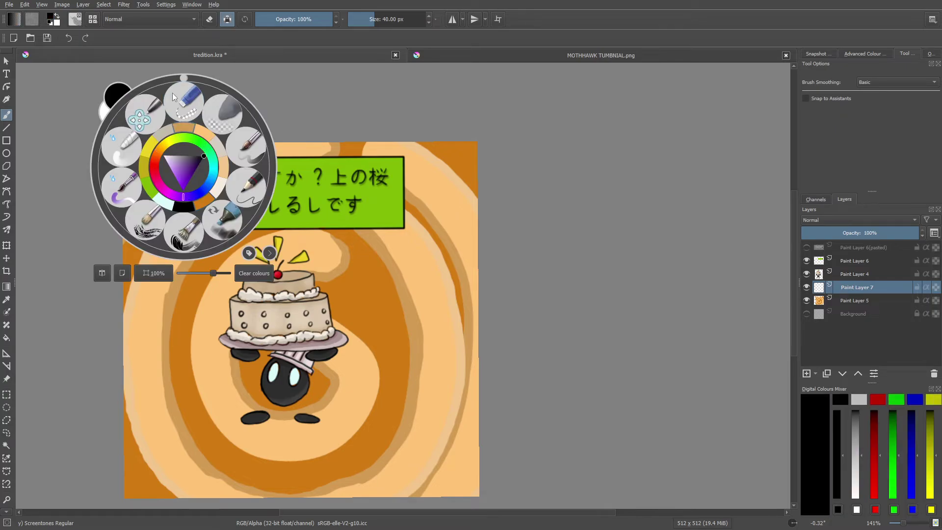
pyautogui.click(286, 91)
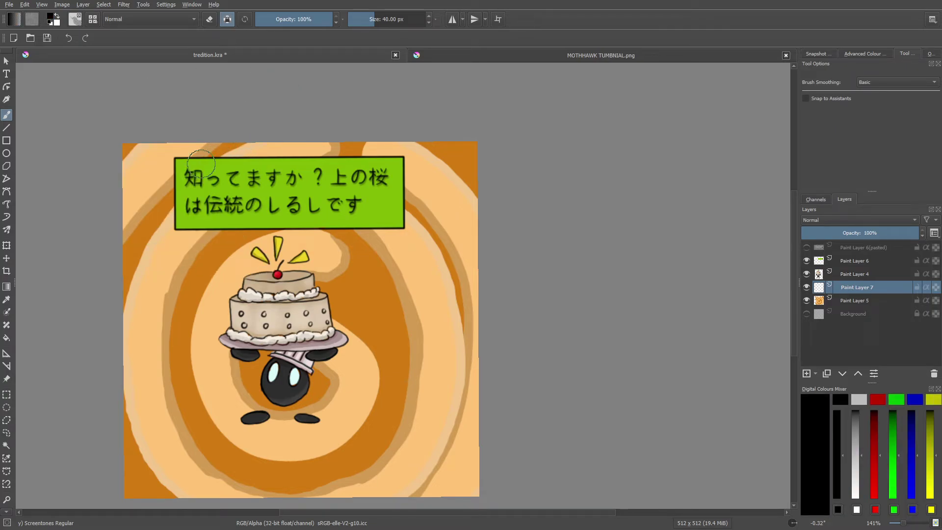
# Paint black screentone dots over all the dark orange swirl bands and corners, including the area behind the character.
pyautogui.moveTo(220, 153)
pyautogui.mouseDown()
pyautogui.moveTo(155, 226)
pyautogui.moveTo(141, 287)
pyautogui.moveTo(154, 232)
pyautogui.moveTo(136, 265)
pyautogui.mouseUp()
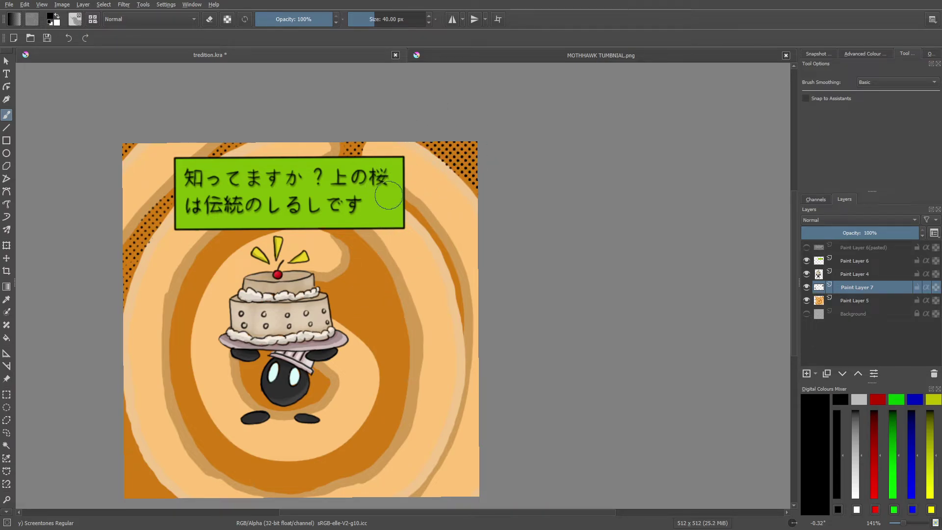
pyautogui.moveTo(403, 202)
pyautogui.mouseDown()
pyautogui.moveTo(451, 268)
pyautogui.moveTo(465, 341)
pyautogui.mouseUp()
pyautogui.moveTo(333, 221); pyautogui.dragTo(402, 320)
pyautogui.moveTo(344, 231)
pyautogui.mouseDown()
pyautogui.moveTo(392, 433)
pyautogui.moveTo(365, 456)
pyautogui.mouseUp()
pyautogui.moveTo(399, 400)
pyautogui.mouseDown()
pyautogui.moveTo(304, 481)
pyautogui.moveTo(366, 439)
pyautogui.moveTo(333, 465)
pyautogui.mouseUp()
pyautogui.moveTo(388, 359)
pyautogui.mouseDown()
pyautogui.moveTo(350, 297)
pyautogui.moveTo(324, 289)
pyautogui.moveTo(386, 319)
pyautogui.moveTo(353, 249)
pyautogui.mouseUp()
pyautogui.moveTo(302, 220)
pyautogui.mouseDown()
pyautogui.moveTo(201, 256)
pyautogui.moveTo(280, 220)
pyautogui.moveTo(241, 238)
pyautogui.moveTo(176, 317)
pyautogui.mouseUp()
pyautogui.moveTo(215, 245); pyautogui.dragTo(191, 336)
pyautogui.moveTo(135, 444)
pyautogui.mouseDown()
pyautogui.moveTo(157, 494)
pyautogui.moveTo(162, 479)
pyautogui.mouseUp()
pyautogui.moveTo(310, 397); pyautogui.dragTo(262, 412)
# Select the Eraser Soft preset and erase dots spilling into the light band around the cake at 60 px.
pyautogui.press('e')
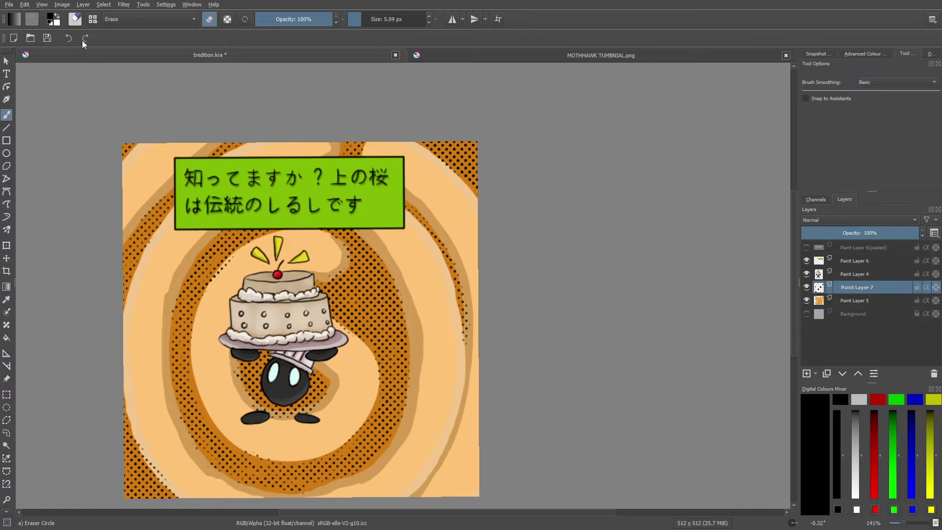
pyautogui.press('F5')
pyautogui.click(106, 129)
pyautogui.click(42, 249)
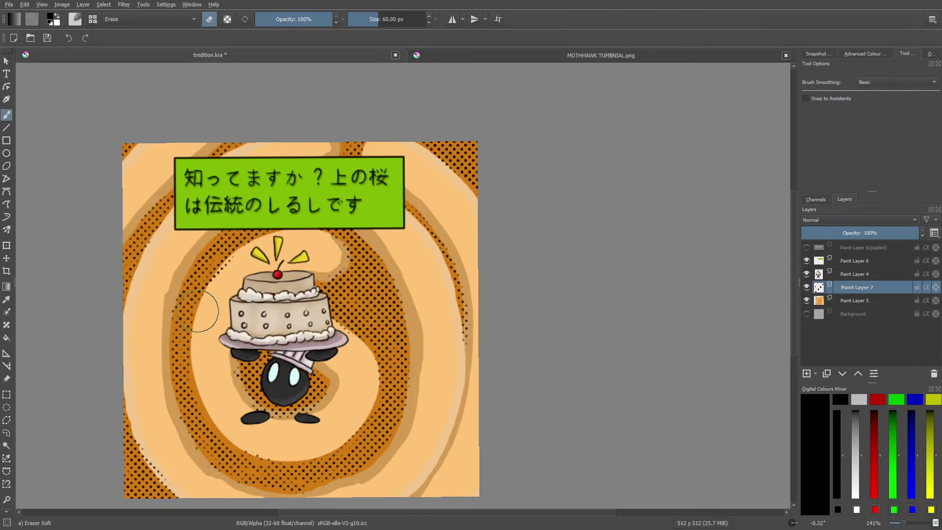
pyautogui.moveTo(227, 282)
pyautogui.mouseDown()
pyautogui.moveTo(236, 268)
pyautogui.moveTo(219, 296)
pyautogui.moveTo(238, 275)
pyautogui.moveTo(231, 285)
pyautogui.mouseUp()
pyautogui.moveTo(308, 261)
pyautogui.mouseDown()
pyautogui.moveTo(321, 264)
pyautogui.moveTo(321, 248)
pyautogui.mouseUp()
# Set the eraser size to 19.15 px and erase stray dots along the edges of the light bands and below the character.
pyautogui.moveTo(363, 19); pyautogui.dragTo(359, 19)
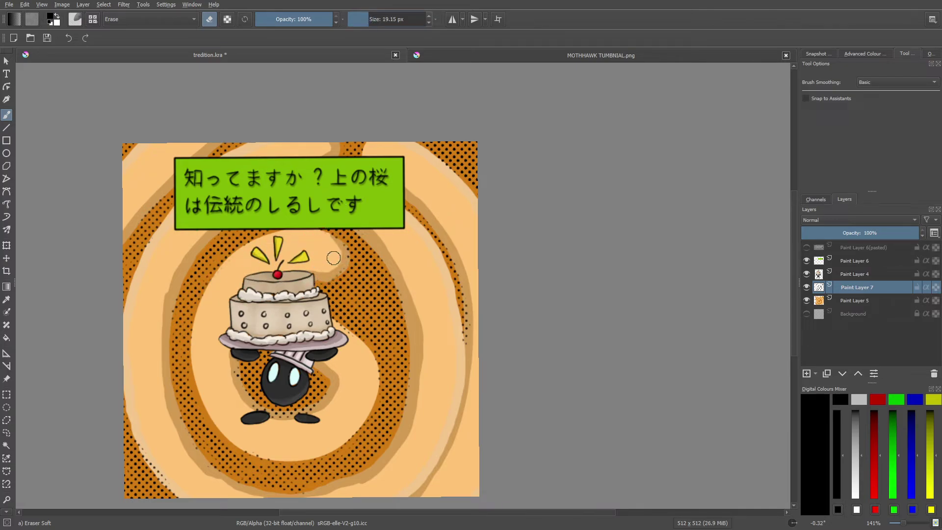
pyautogui.moveTo(345, 254)
pyautogui.mouseDown()
pyautogui.moveTo(338, 269)
pyautogui.moveTo(337, 244)
pyautogui.moveTo(343, 248)
pyautogui.mouseUp()
pyautogui.moveTo(410, 318); pyautogui.dragTo(414, 325)
pyautogui.moveTo(464, 340)
pyautogui.mouseDown()
pyautogui.moveTo(462, 351)
pyautogui.moveTo(475, 301)
pyautogui.moveTo(471, 325)
pyautogui.moveTo(444, 226)
pyautogui.moveTo(463, 280)
pyautogui.moveTo(468, 354)
pyautogui.mouseUp()
pyautogui.moveTo(162, 163)
pyautogui.mouseDown()
pyautogui.moveTo(143, 299)
pyautogui.moveTo(158, 388)
pyautogui.moveTo(139, 434)
pyautogui.moveTo(165, 477)
pyautogui.moveTo(152, 461)
pyautogui.moveTo(201, 488)
pyautogui.mouseUp()
pyautogui.moveTo(186, 441)
pyautogui.mouseDown()
pyautogui.moveTo(177, 417)
pyautogui.moveTo(222, 482)
pyautogui.moveTo(194, 453)
pyautogui.mouseUp()
pyautogui.moveTo(273, 427)
pyautogui.mouseDown()
pyautogui.moveTo(248, 408)
pyautogui.moveTo(224, 360)
pyautogui.moveTo(239, 399)
pyautogui.moveTo(276, 423)
pyautogui.moveTo(313, 412)
pyautogui.moveTo(306, 421)
pyautogui.mouseUp()
# Lower the opacity of Paint Layer 7 to 55% and check how the dots look at a smaller size.
pyautogui.moveTo(871, 234); pyautogui.dragTo(868, 232)
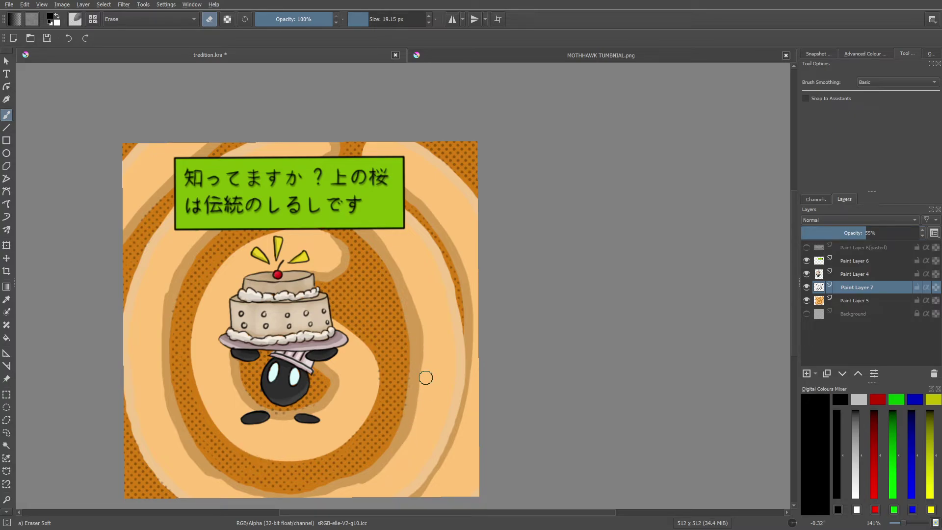
pyautogui.moveTo(906, 524)
pyautogui.mouseDown()
pyautogui.moveTo(893, 525)
pyautogui.moveTo(902, 526)
pyautogui.mouseUp()
pyautogui.scroll(-2, 901, 526)
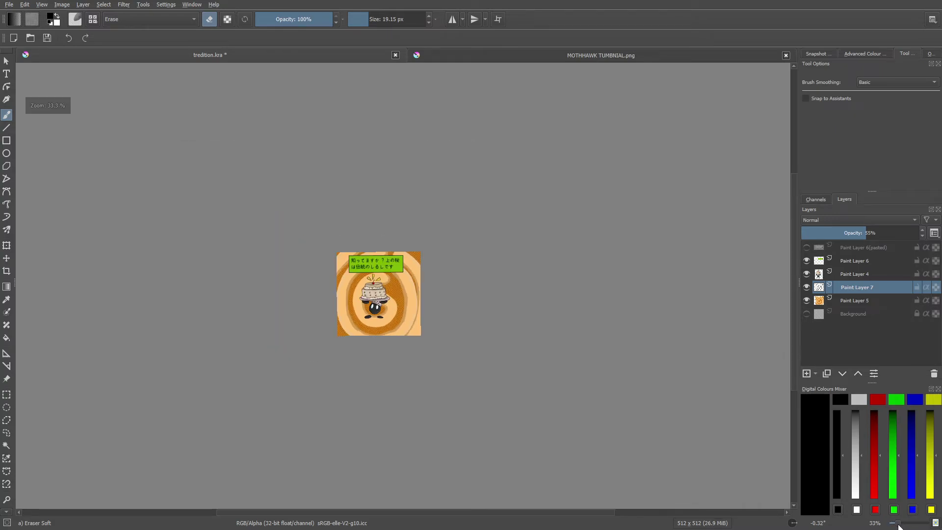
pyautogui.moveTo(897, 525); pyautogui.dragTo(907, 527)
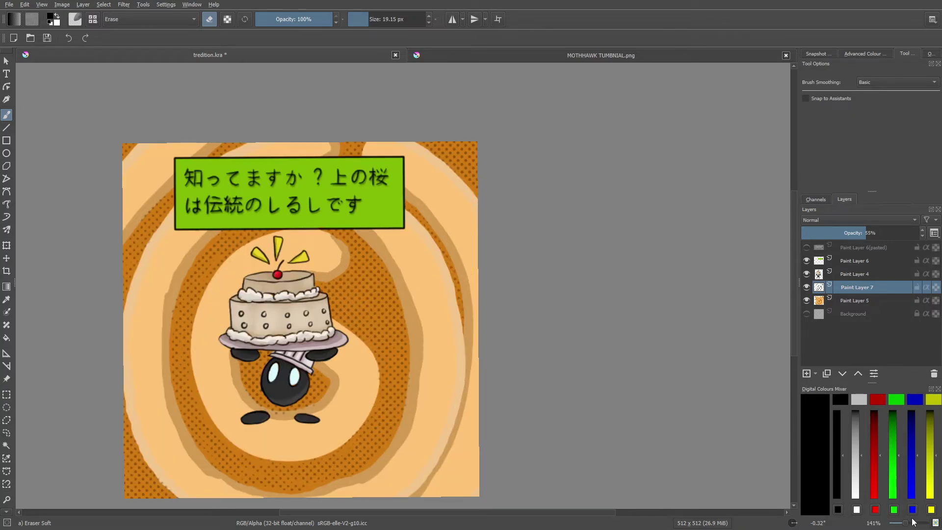
# Hide and show Paint Layer 5 to check the swirl, and examine the Background layer's preview.
pyautogui.moveTo(806, 301)
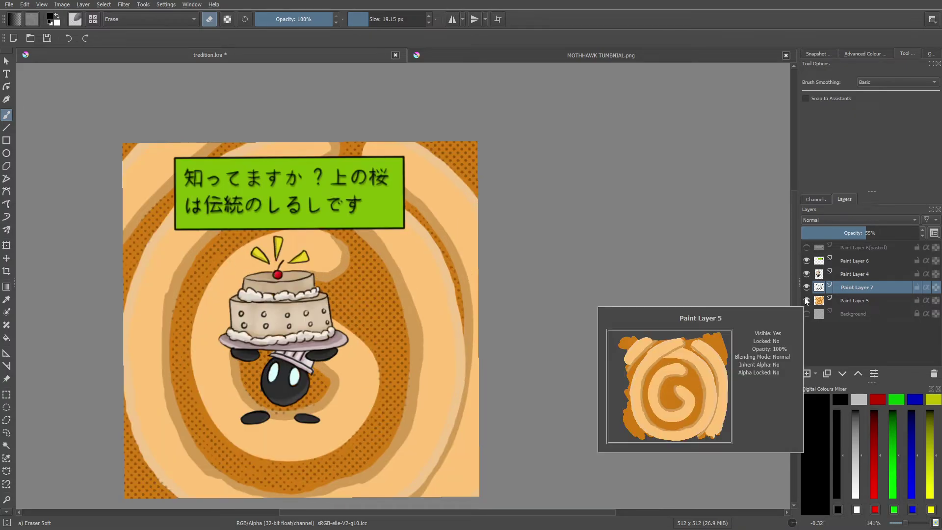
pyautogui.click(806, 299)
pyautogui.click(808, 298)
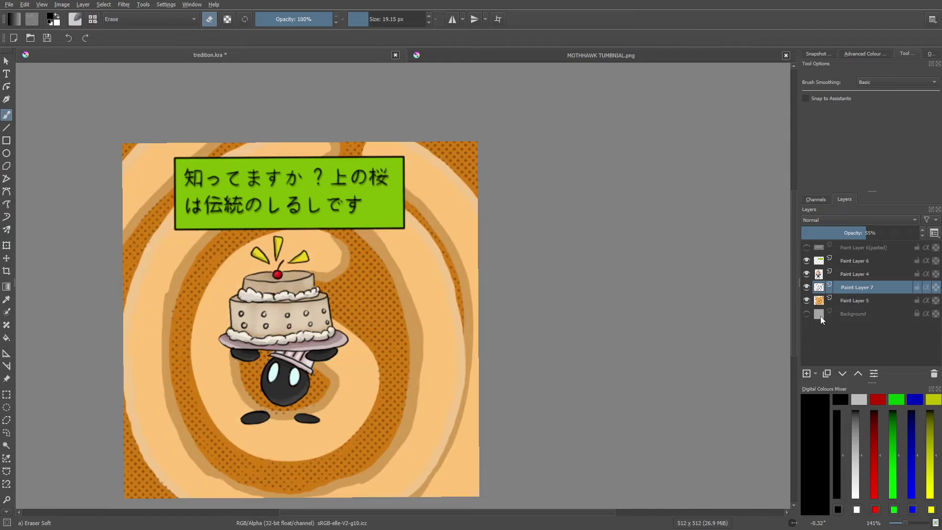
pyautogui.moveTo(820, 316)
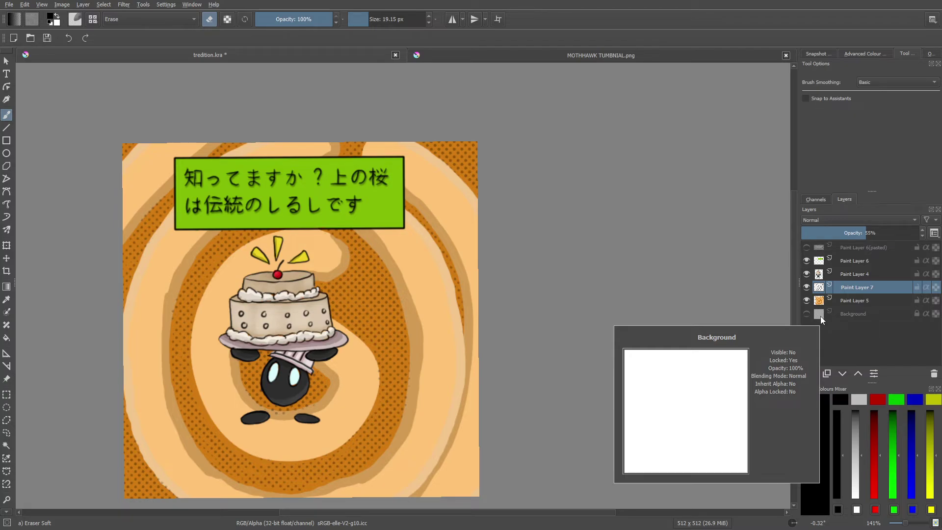
# Add a new paint layer directly above Paint Layer 7 and choose a strong red as the paint colour.
pyautogui.press('/')
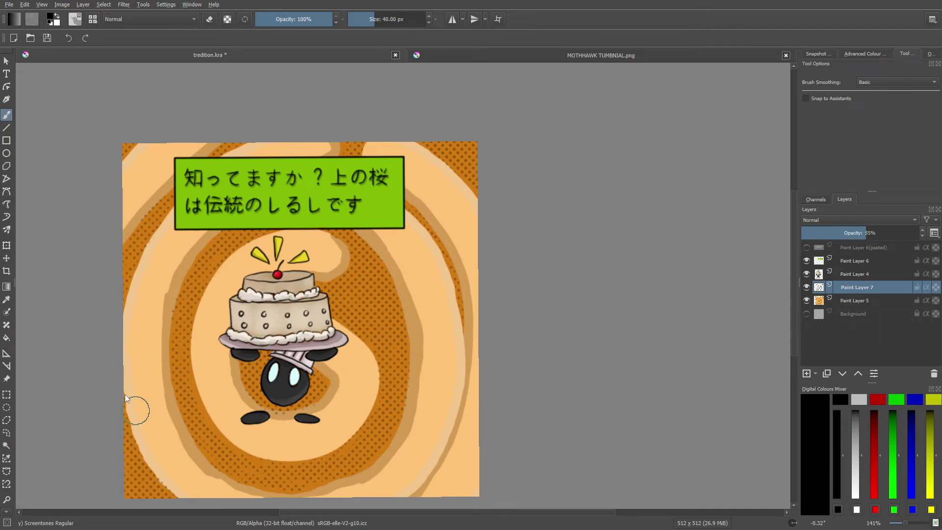
pyautogui.rightClick(129, 380)
pyautogui.click(119, 264)
pyautogui.click(807, 374)
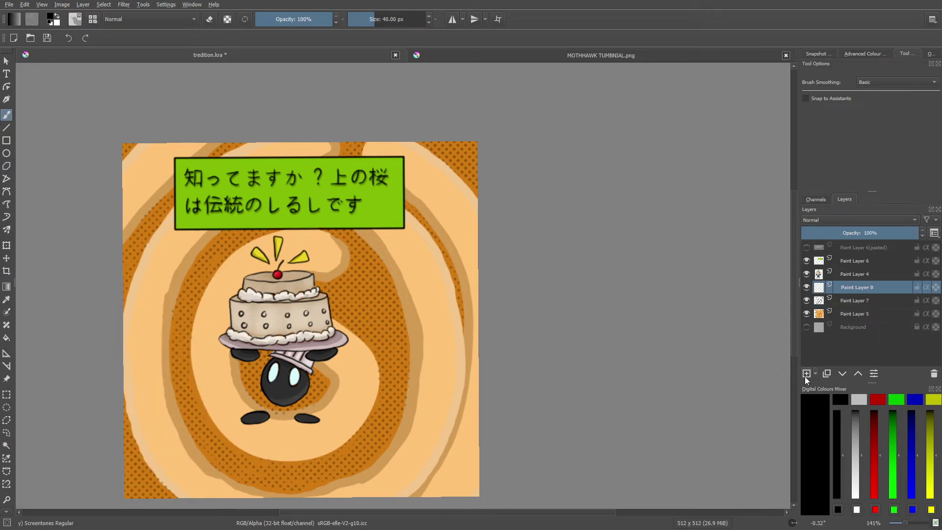
pyautogui.rightClick(151, 258)
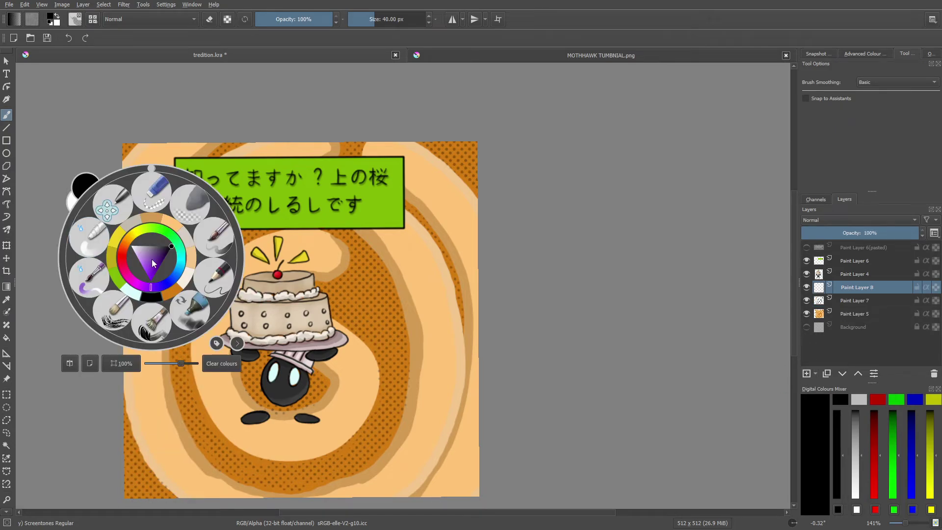
pyautogui.click(123, 249)
pyautogui.moveTo(156, 276); pyautogui.dragTo(130, 255)
pyautogui.click(121, 252)
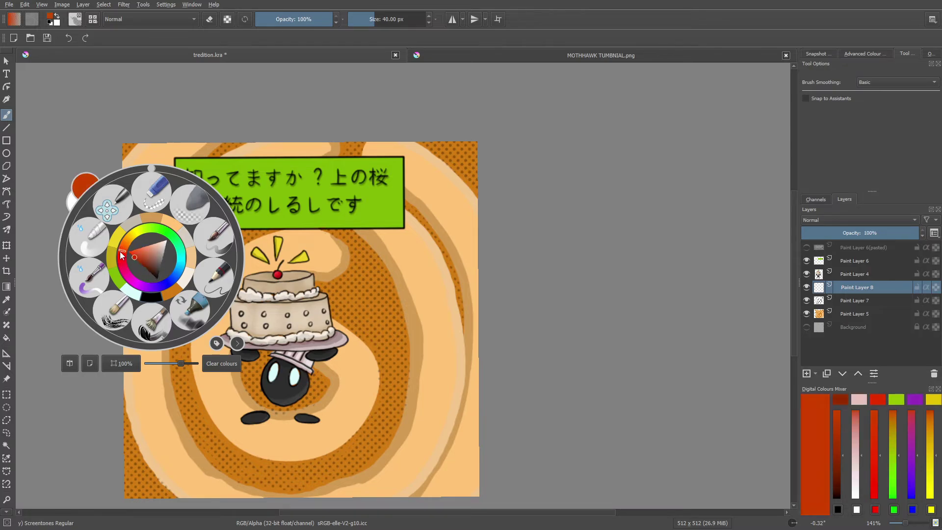
pyautogui.click(41, 199)
# Select the Basic-1 brush preset and paint a solid red spot near the picture's bottom-left corner at 12.06 px.
pyautogui.moveTo(156, 479)
pyautogui.mouseDown()
pyautogui.moveTo(164, 465)
pyautogui.moveTo(156, 475)
pyautogui.mouseUp()
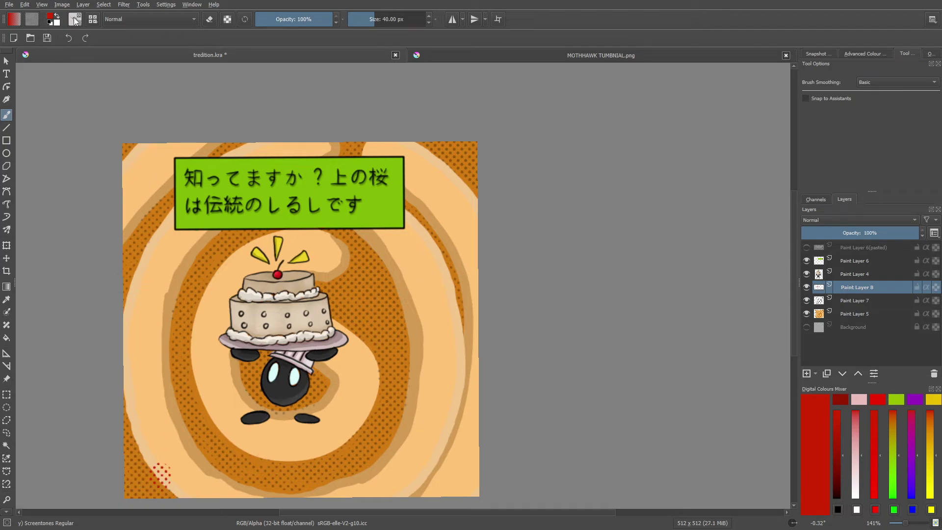
pyautogui.click(75, 20)
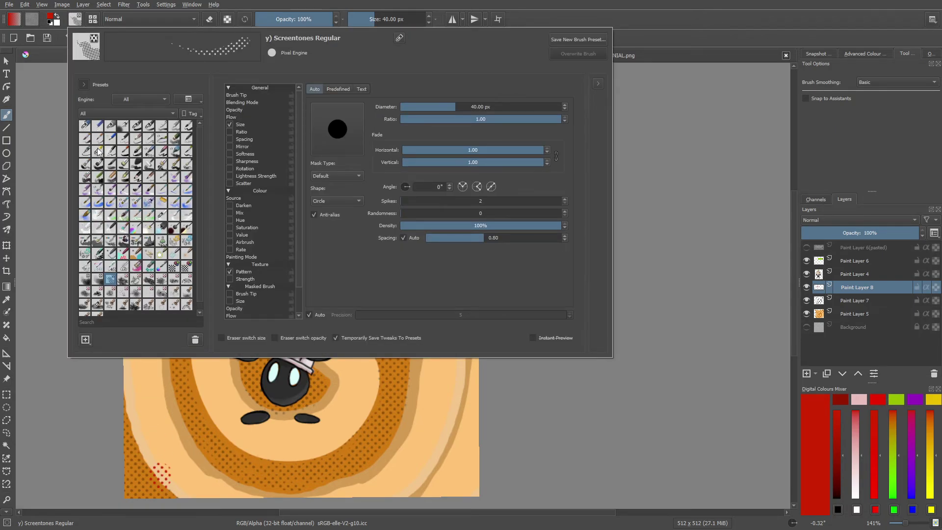
pyautogui.click(136, 126)
pyautogui.rightClick(164, 451)
pyautogui.rightClick(163, 449)
pyautogui.moveTo(158, 489)
pyautogui.mouseDown()
pyautogui.moveTo(155, 464)
pyautogui.moveTo(150, 481)
pyautogui.mouseUp()
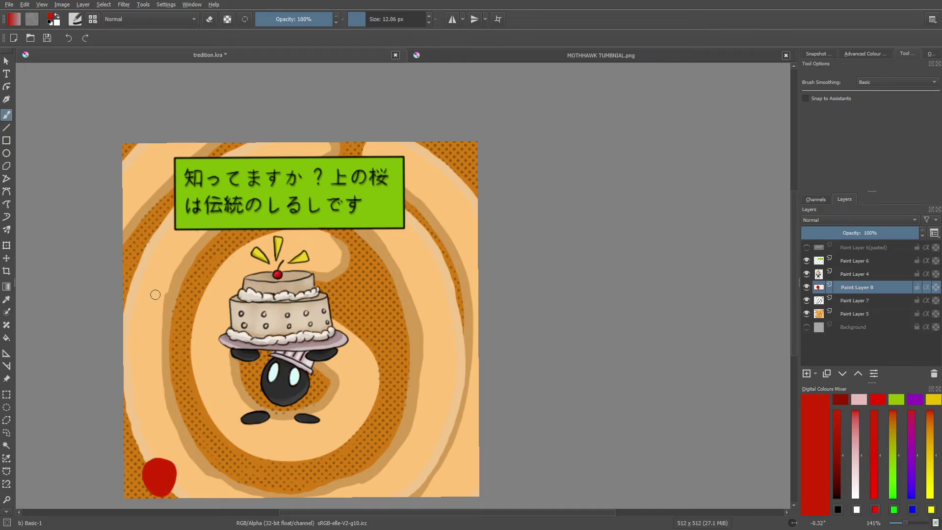
# Paint twelve more solid red spots spread around the text box, the cake figure and the picture's edges.
pyautogui.moveTo(141, 314); pyautogui.dragTo(143, 301)
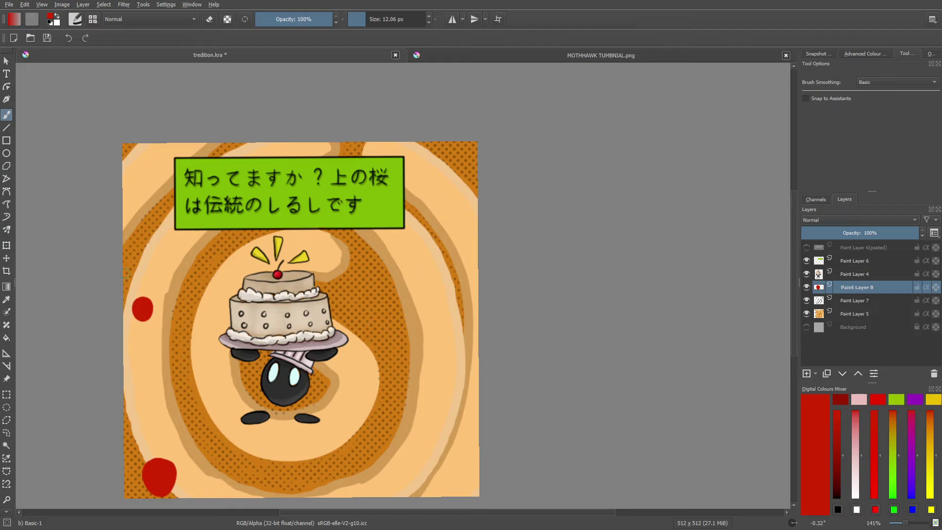
pyautogui.moveTo(156, 167)
pyautogui.mouseDown()
pyautogui.moveTo(163, 158)
pyautogui.moveTo(146, 170)
pyautogui.mouseUp()
pyautogui.moveTo(203, 324)
pyautogui.mouseDown()
pyautogui.moveTo(210, 313)
pyautogui.moveTo(197, 328)
pyautogui.mouseUp()
pyautogui.moveTo(232, 392)
pyautogui.mouseDown()
pyautogui.moveTo(234, 403)
pyautogui.moveTo(225, 401)
pyautogui.mouseUp()
pyautogui.moveTo(278, 492); pyautogui.dragTo(286, 467)
pyautogui.moveTo(359, 382)
pyautogui.mouseDown()
pyautogui.moveTo(367, 364)
pyautogui.moveTo(363, 376)
pyautogui.mouseUp()
pyautogui.moveTo(378, 254); pyautogui.dragTo(377, 265)
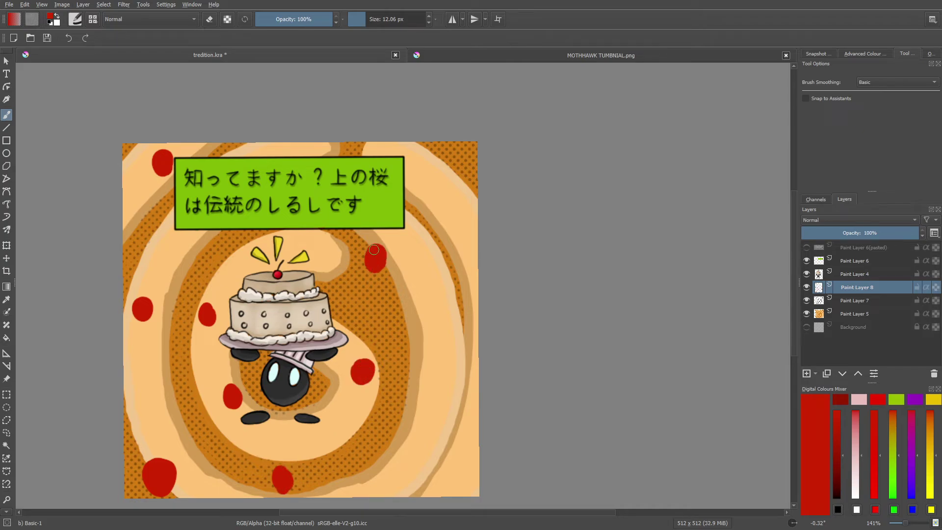
pyautogui.moveTo(424, 149); pyautogui.dragTo(432, 148)
pyautogui.moveTo(457, 231)
pyautogui.mouseDown()
pyautogui.moveTo(454, 248)
pyautogui.moveTo(449, 231)
pyautogui.mouseUp()
pyautogui.moveTo(457, 374)
pyautogui.mouseDown()
pyautogui.moveTo(454, 387)
pyautogui.moveTo(456, 378)
pyautogui.mouseUp()
pyautogui.moveTo(462, 484); pyautogui.dragTo(463, 472)
pyautogui.moveTo(399, 473)
pyautogui.mouseDown()
pyautogui.moveTo(393, 487)
pyautogui.moveTo(392, 473)
pyautogui.mouseUp()
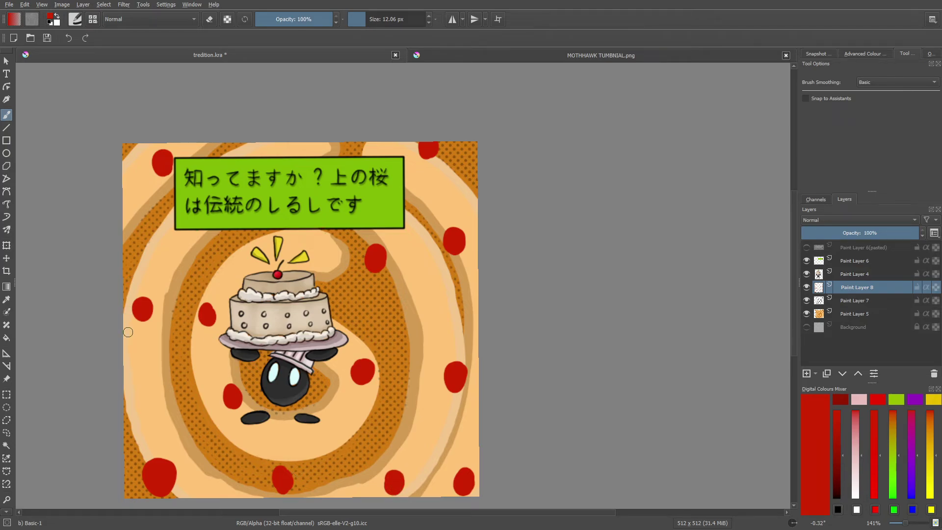
# Trim the red spots on either side of the cake using the Eraser Circle preset at 11.08 px.
pyautogui.rightClick(168, 374)
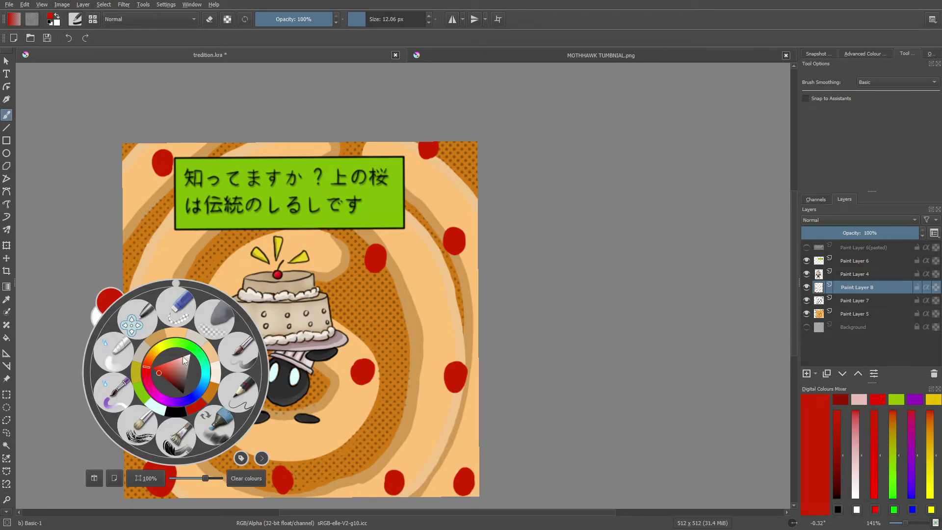
pyautogui.moveTo(212, 317)
pyautogui.mouseDown()
pyautogui.moveTo(199, 324)
pyautogui.moveTo(201, 307)
pyautogui.moveTo(194, 325)
pyautogui.moveTo(208, 312)
pyautogui.moveTo(193, 308)
pyautogui.moveTo(199, 334)
pyautogui.moveTo(218, 316)
pyautogui.moveTo(185, 310)
pyautogui.mouseUp()
pyautogui.press('e')
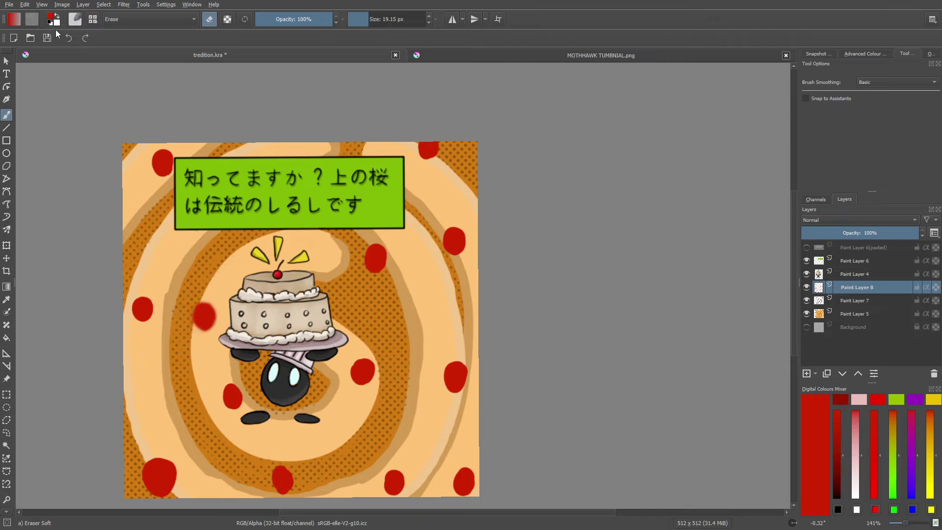
pyautogui.click(75, 19)
pyautogui.click(85, 128)
pyautogui.click(191, 391)
pyautogui.moveTo(364, 14); pyautogui.dragTo(367, 15)
pyautogui.moveTo(200, 304)
pyautogui.mouseDown()
pyautogui.moveTo(196, 322)
pyautogui.moveTo(214, 310)
pyautogui.moveTo(205, 300)
pyautogui.mouseUp()
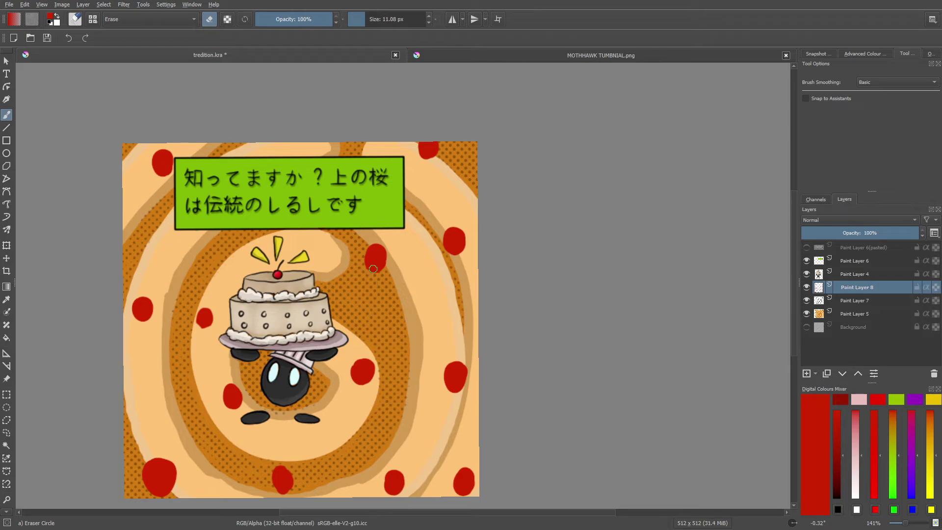
pyautogui.moveTo(390, 248)
pyautogui.mouseDown()
pyautogui.moveTo(364, 249)
pyautogui.moveTo(379, 278)
pyautogui.moveTo(369, 243)
pyautogui.moveTo(384, 244)
pyautogui.moveTo(387, 280)
pyautogui.moveTo(374, 246)
pyautogui.moveTo(355, 272)
pyautogui.mouseUp()
# Turn on Preserve Alpha and paint a lighter red over the left sides of the four spots along the picture's left half.
pyautogui.click(227, 20)
pyautogui.rightClick(141, 223)
pyautogui.click(97, 176)
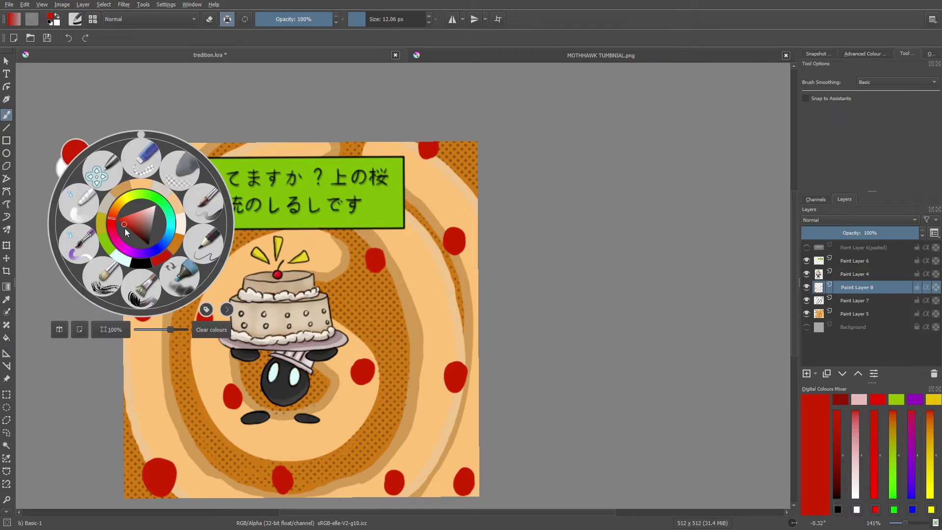
pyautogui.moveTo(125, 224); pyautogui.dragTo(126, 220)
pyautogui.click(64, 128)
pyautogui.moveTo(159, 172)
pyautogui.mouseDown()
pyautogui.moveTo(167, 177)
pyautogui.moveTo(147, 161)
pyautogui.moveTo(170, 182)
pyautogui.moveTo(173, 171)
pyautogui.mouseUp()
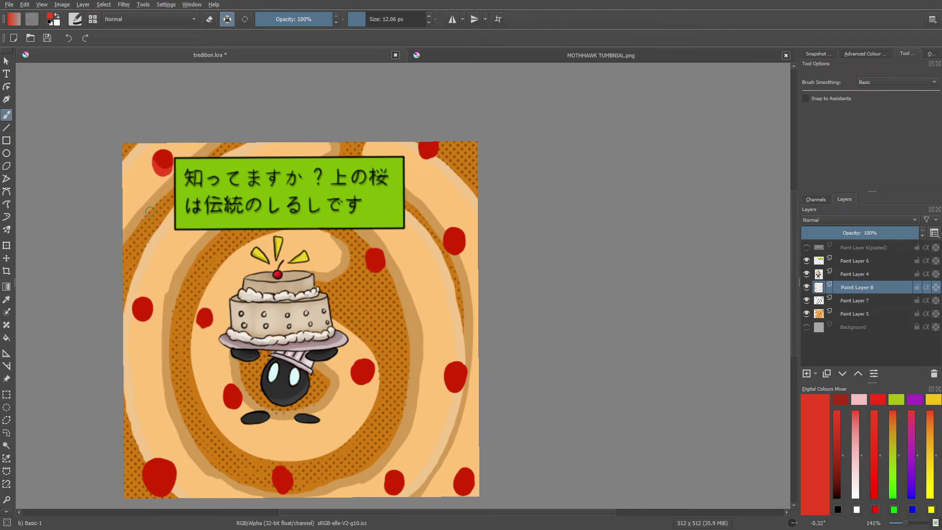
pyautogui.moveTo(146, 299); pyautogui.dragTo(129, 317)
pyautogui.moveTo(197, 325); pyautogui.dragTo(196, 330)
pyautogui.moveTo(160, 458)
pyautogui.mouseDown()
pyautogui.moveTo(144, 473)
pyautogui.moveTo(143, 493)
pyautogui.moveTo(159, 458)
pyautogui.mouseUp()
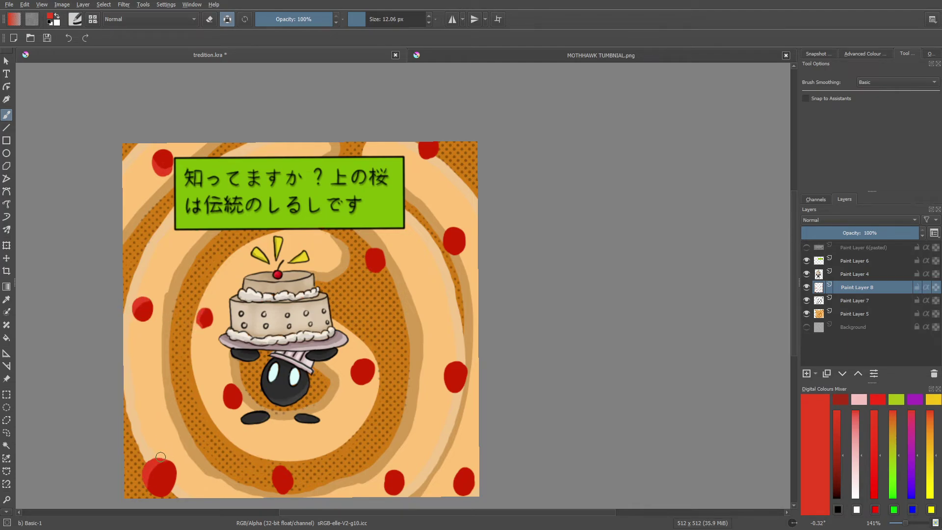
# Trim the right side of the large bottom-left spot with the eraser and return to the Basic-1 brush.
pyautogui.press('e')
pyautogui.moveTo(163, 457); pyautogui.dragTo(173, 493)
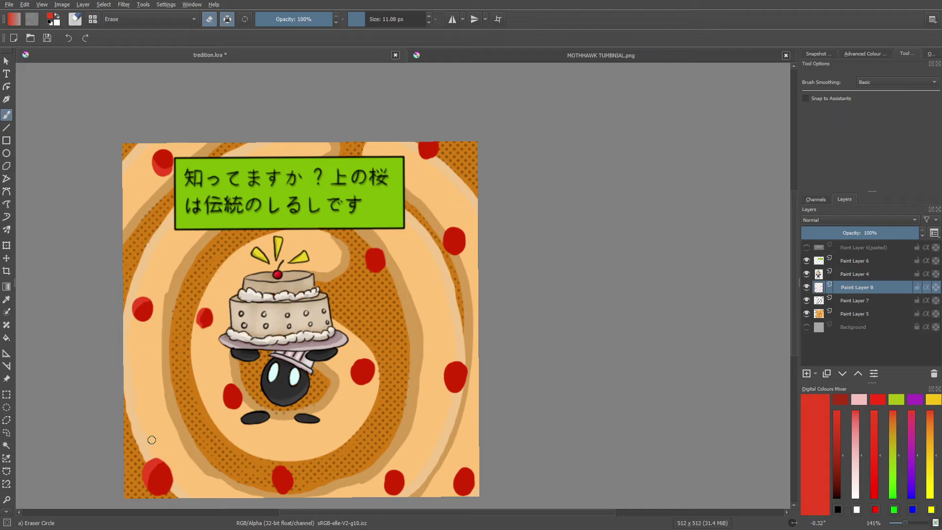
pyautogui.press('e')
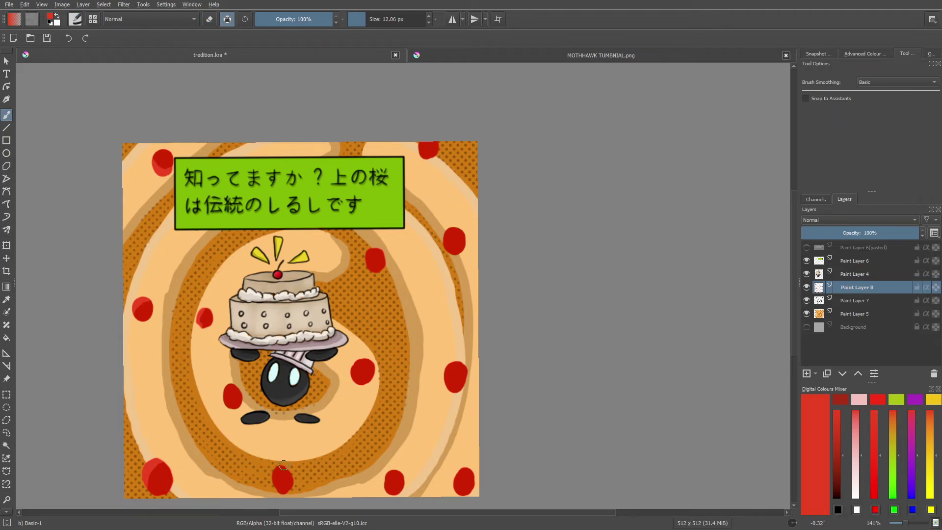
# Paint lighter red highlights on the left sides of the spots along the bottom, right and top edges and around the figure.
pyautogui.moveTo(388, 470); pyautogui.dragTo(386, 492)
pyautogui.moveTo(461, 476)
pyautogui.mouseDown()
pyautogui.moveTo(466, 469)
pyautogui.moveTo(463, 490)
pyautogui.mouseUp()
pyautogui.moveTo(450, 226); pyautogui.dragTo(445, 251)
pyautogui.moveTo(371, 249); pyautogui.dragTo(365, 264)
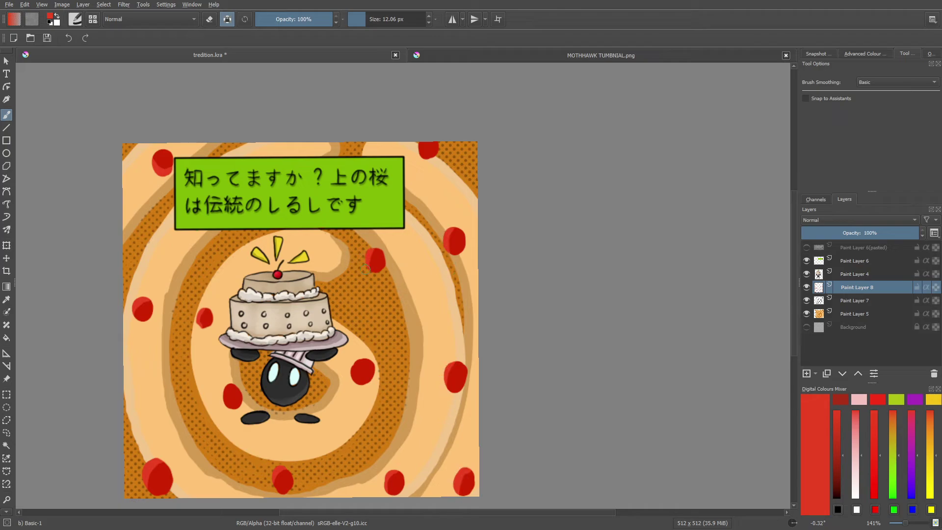
pyautogui.moveTo(423, 146); pyautogui.dragTo(420, 157)
pyautogui.moveTo(359, 358); pyautogui.dragTo(353, 387)
# Rework the shading of the top-left spot with its sampled dark red, and resample the lighter red for the brush.
pyautogui.click(6, 299)
pyautogui.click(164, 157)
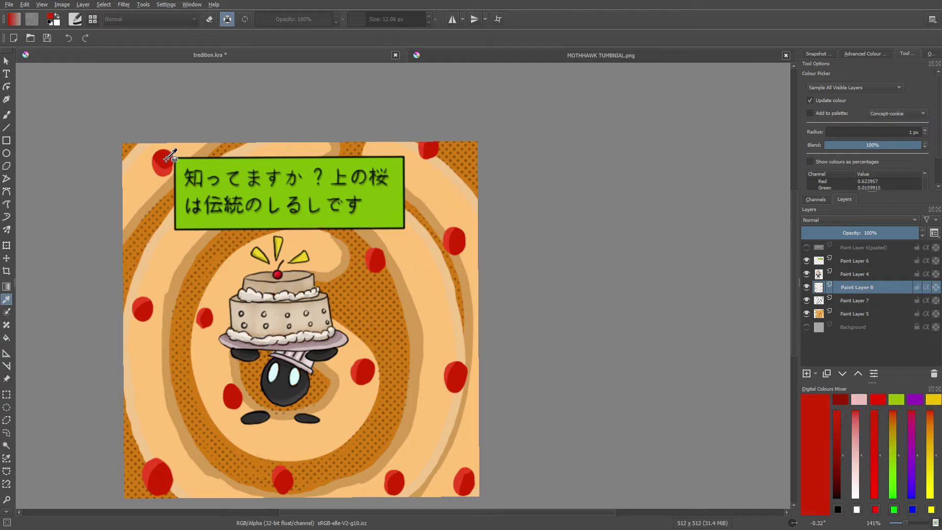
pyautogui.press('b')
pyautogui.moveTo(168, 166)
pyautogui.mouseDown()
pyautogui.moveTo(152, 155)
pyautogui.moveTo(158, 164)
pyautogui.mouseUp()
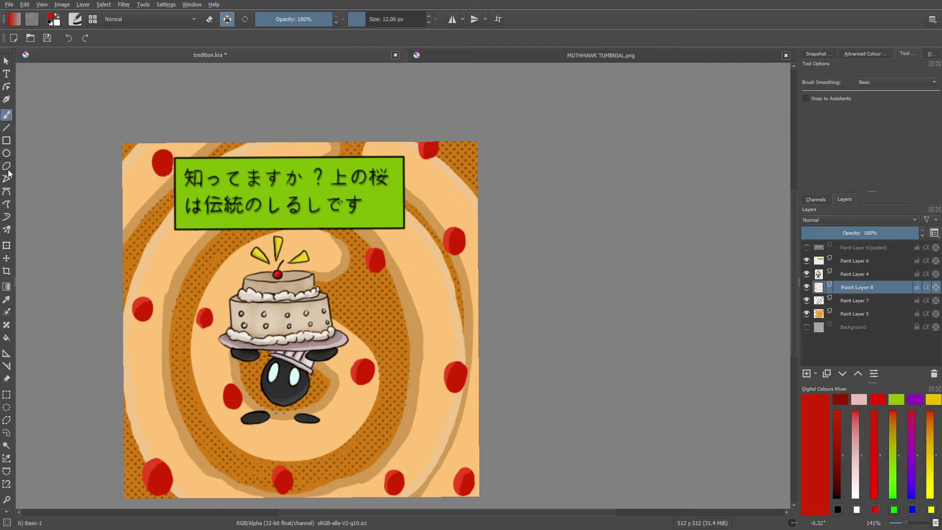
pyautogui.click(7, 300)
pyautogui.click(143, 298)
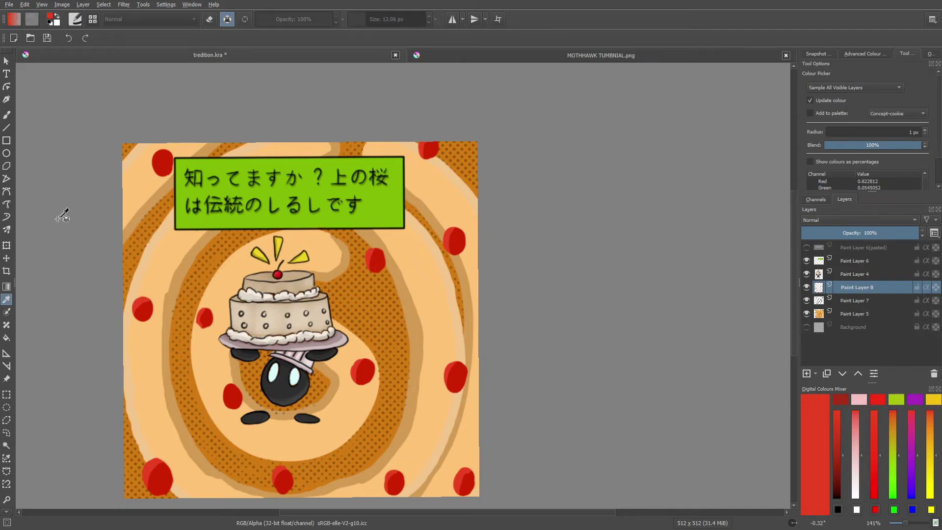
pyautogui.click(7, 114)
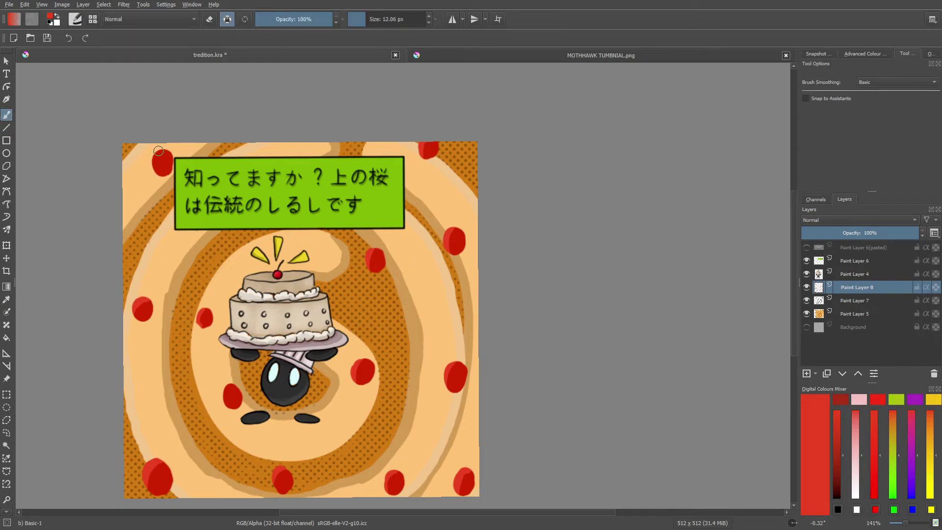
# Choose a darker red as the paint colour for shading the spots.
pyautogui.rightClick(118, 275)
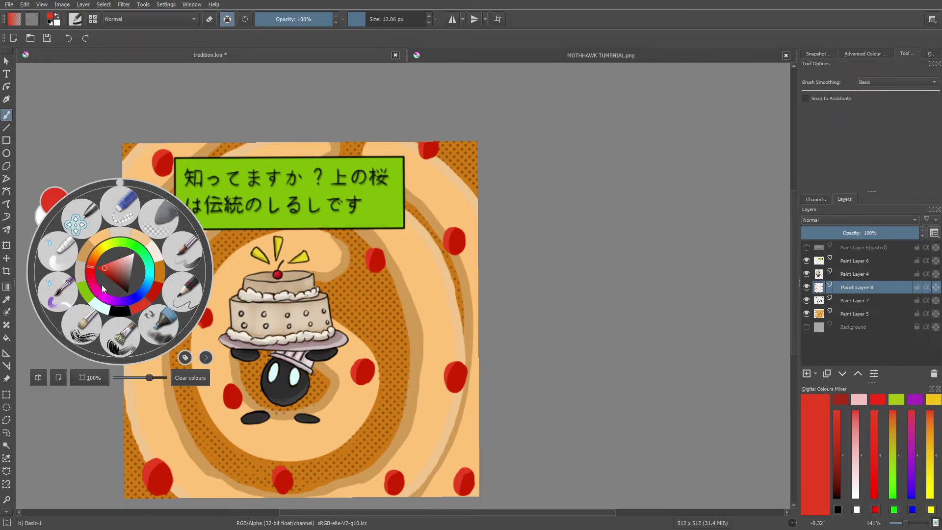
pyautogui.click(107, 275)
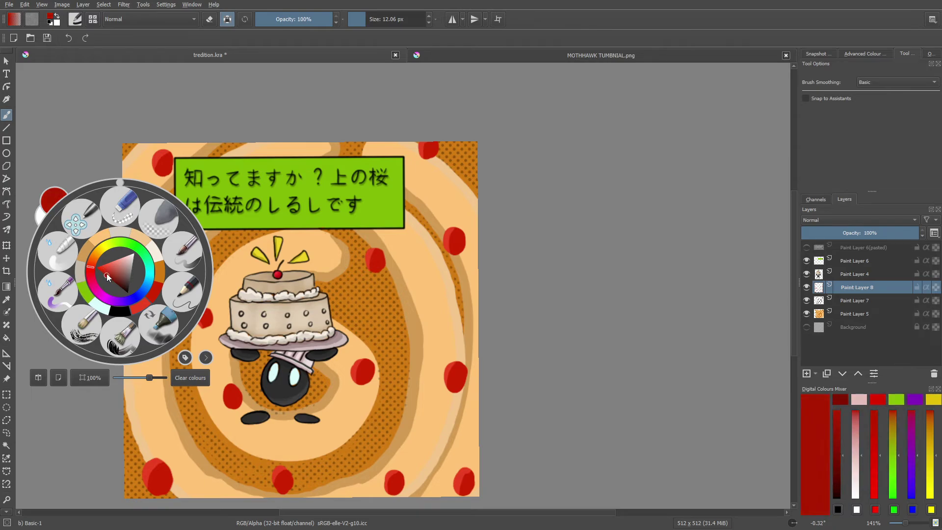
pyautogui.rightClick(107, 275)
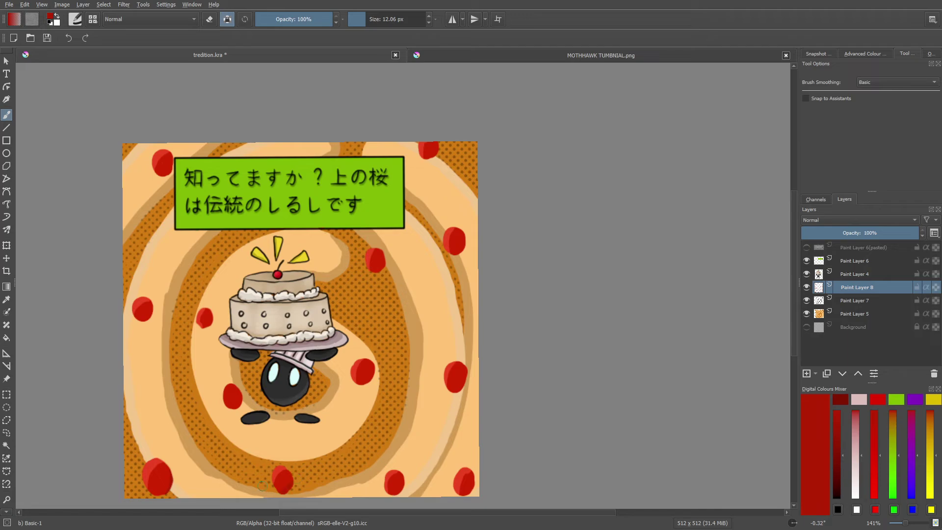
pyautogui.press('e')
pyautogui.press('e')
# Touch up the shading of the bottom-middle spot with dark and light reds sampled from the existing spots.
pyautogui.click(6, 300)
pyautogui.click(288, 476)
pyautogui.click(11, 111)
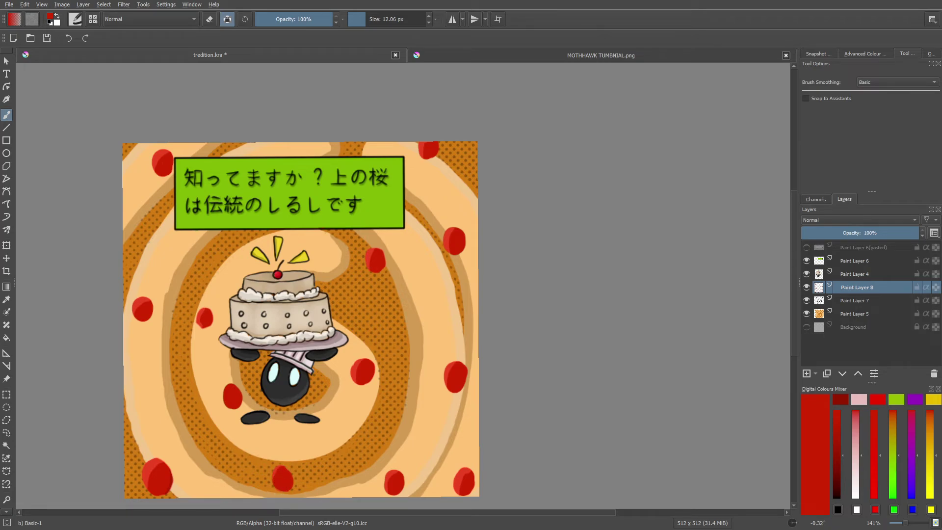
pyautogui.click(7, 299)
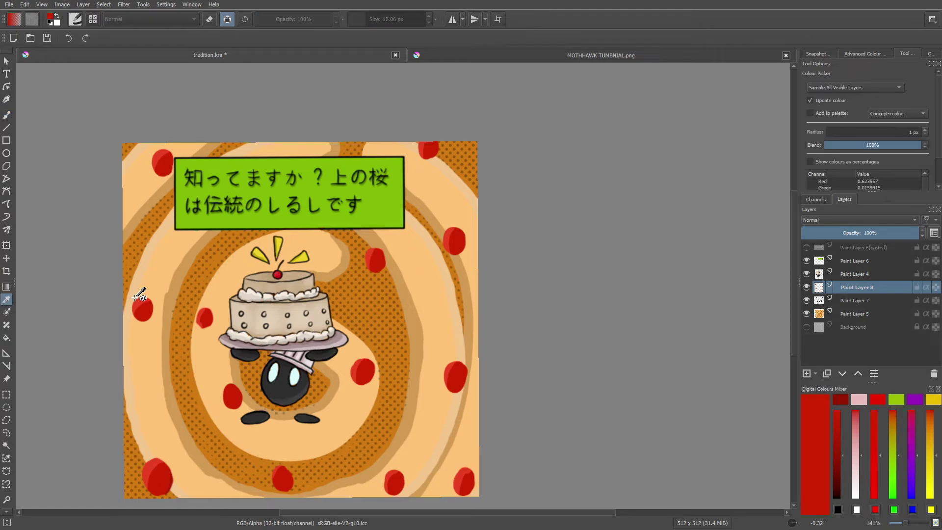
pyautogui.click(142, 303)
pyautogui.click(7, 115)
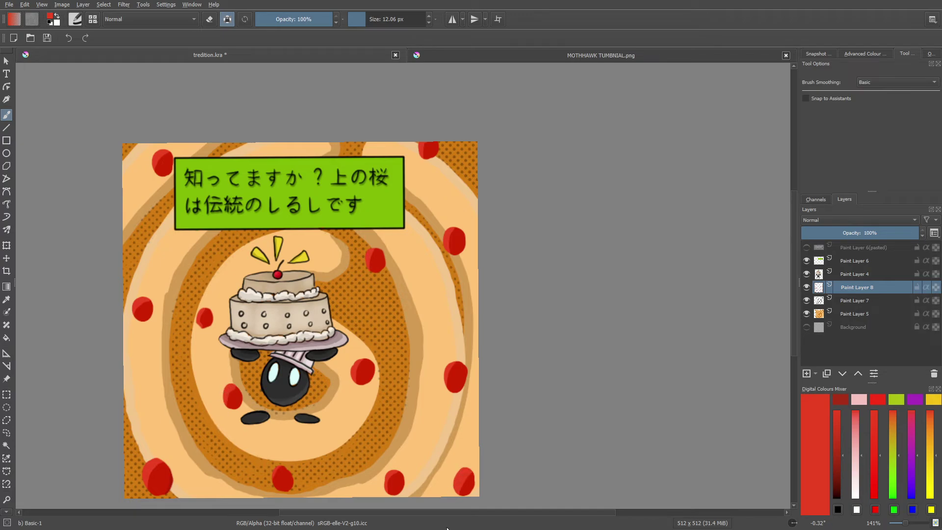
pyautogui.click(7, 299)
pyautogui.click(472, 478)
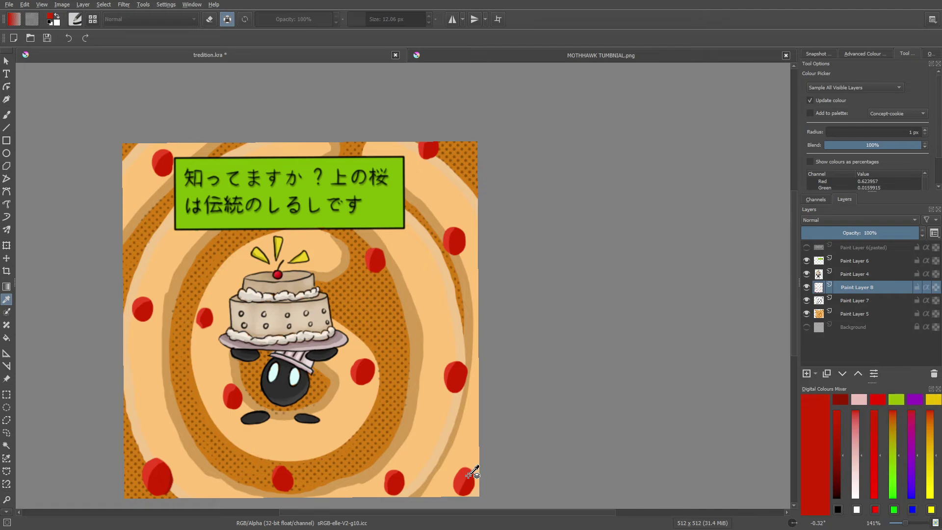
pyautogui.click(4, 117)
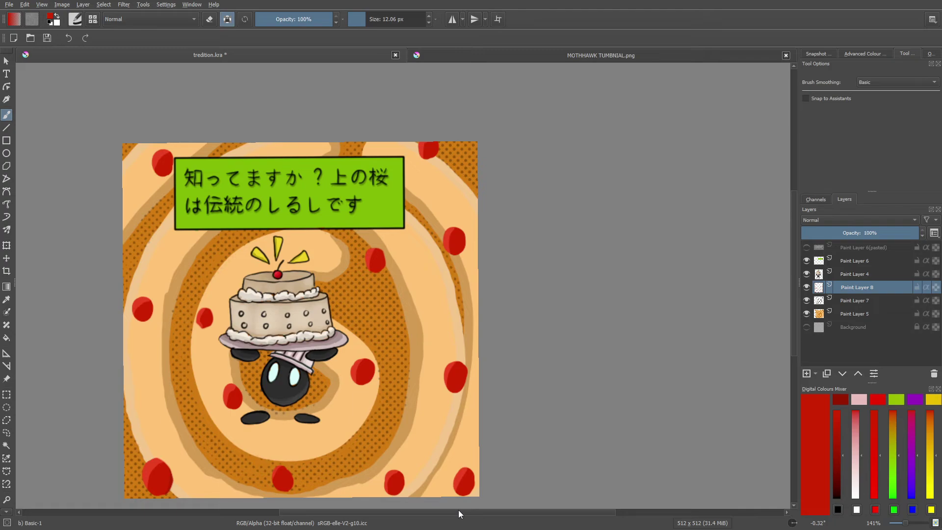
# Select the Ink-3 Gpen brush preset and set the paint colour to black.
pyautogui.moveTo(908, 523); pyautogui.dragTo(910, 524)
pyautogui.click(75, 20)
pyautogui.click(90, 150)
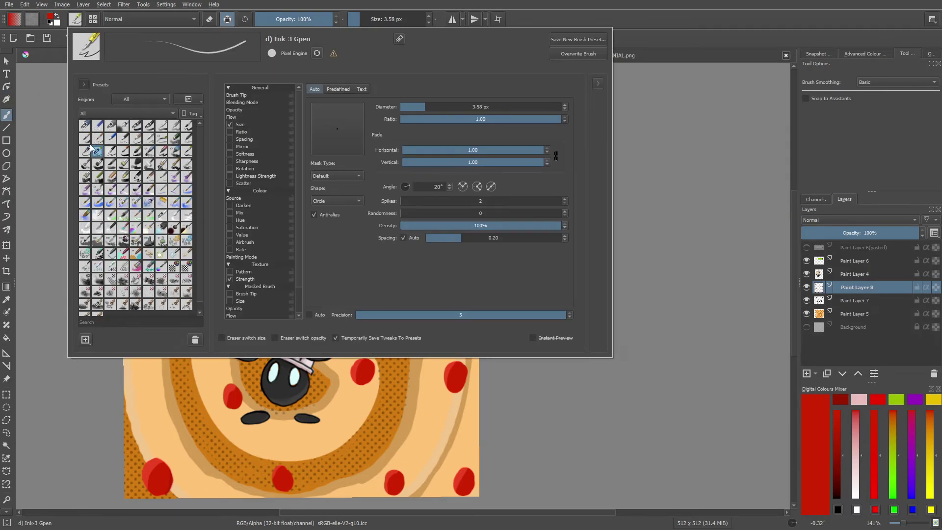
pyautogui.rightClick(113, 170)
pyautogui.click(129, 191)
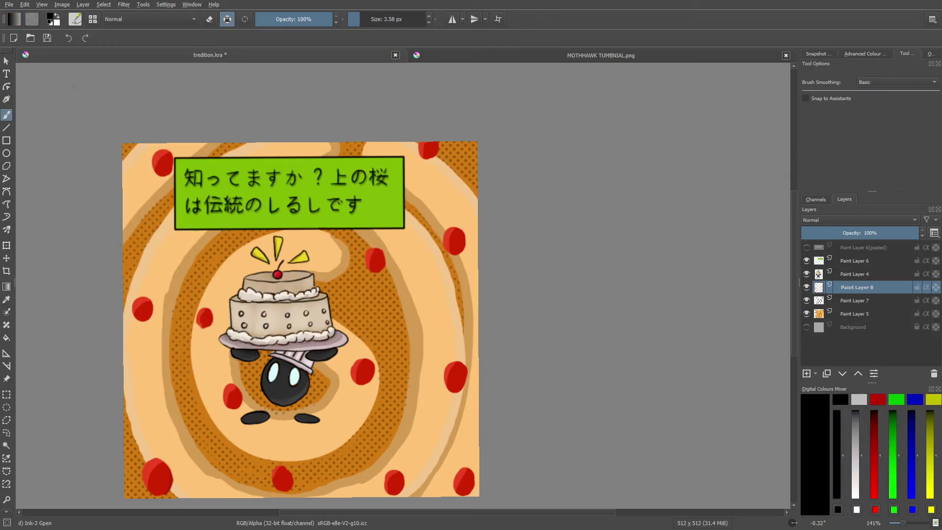
pyautogui.rightClick(696, 294)
# Add a new paint layer above Paint Layer 8 and set the ink brush size to 5.09 px.
pyautogui.click(807, 374)
pyautogui.click(362, 19)
pyautogui.click(361, 17)
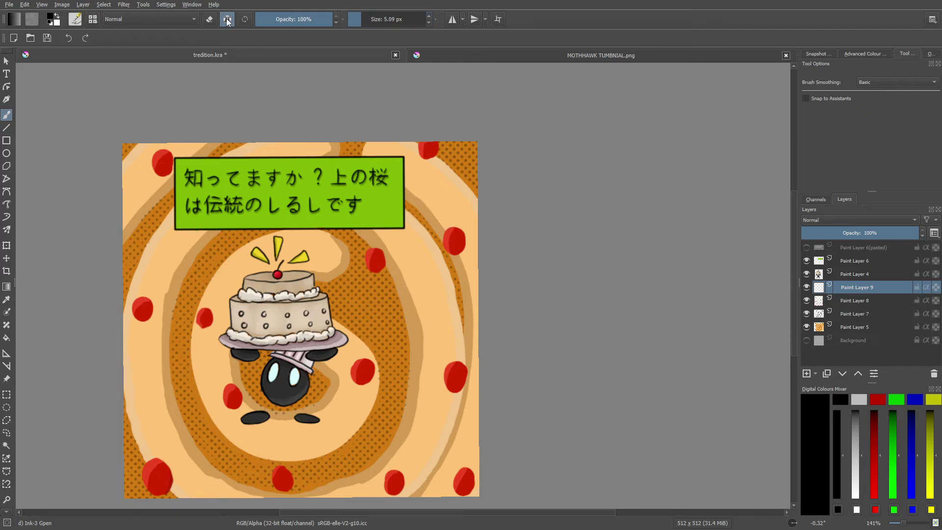
# With Preserve Alpha off, ink black cherry outlines around the five spots in the right part, adding stems to the three middle ones.
pyautogui.moveTo(453, 227)
pyautogui.mouseDown()
pyautogui.moveTo(443, 242)
pyautogui.moveTo(454, 254)
pyautogui.moveTo(468, 241)
pyautogui.moveTo(455, 222)
pyautogui.moveTo(462, 216)
pyautogui.mouseUp()
pyautogui.moveTo(364, 263)
pyautogui.mouseDown()
pyautogui.moveTo(380, 276)
pyautogui.moveTo(379, 234)
pyautogui.mouseUp()
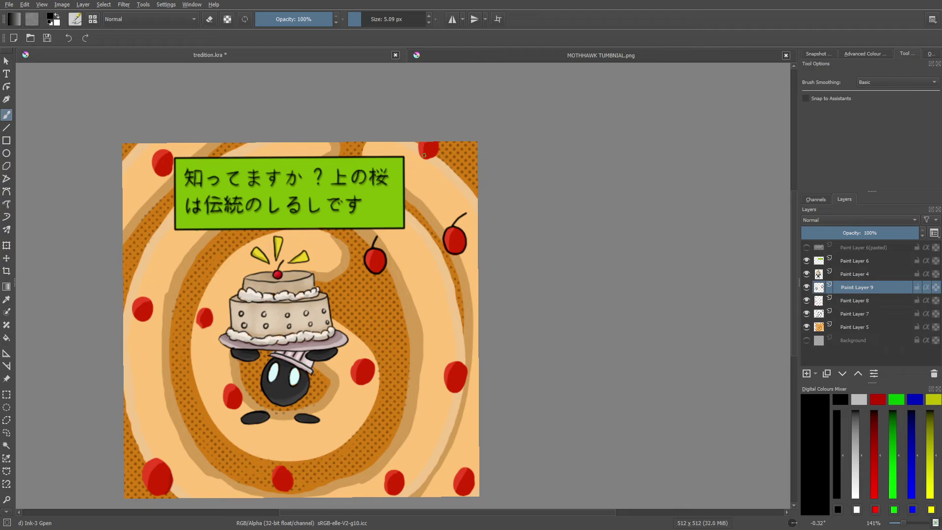
pyautogui.moveTo(438, 142)
pyautogui.mouseDown()
pyautogui.moveTo(427, 160)
pyautogui.moveTo(418, 143)
pyautogui.mouseUp()
pyautogui.moveTo(456, 365)
pyautogui.mouseDown()
pyautogui.moveTo(443, 371)
pyautogui.moveTo(454, 393)
pyautogui.moveTo(468, 378)
pyautogui.moveTo(452, 351)
pyautogui.mouseUp()
pyautogui.moveTo(465, 468)
pyautogui.mouseDown()
pyautogui.moveTo(453, 483)
pyautogui.moveTo(460, 496)
pyautogui.moveTo(475, 483)
pyautogui.moveTo(466, 468)
pyautogui.mouseUp()
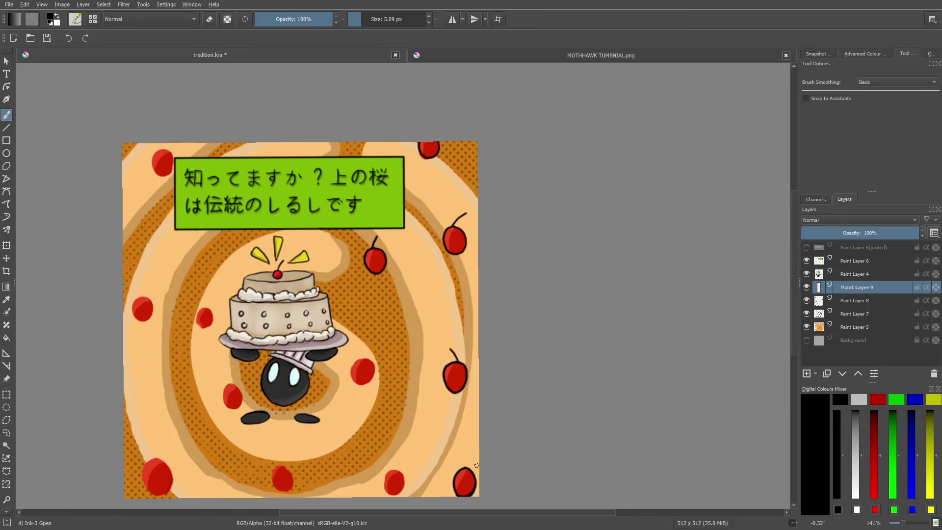
# Clean up the bottom-right cherry's outline with the Eraser Circle and ink its stem.
pyautogui.press('e')
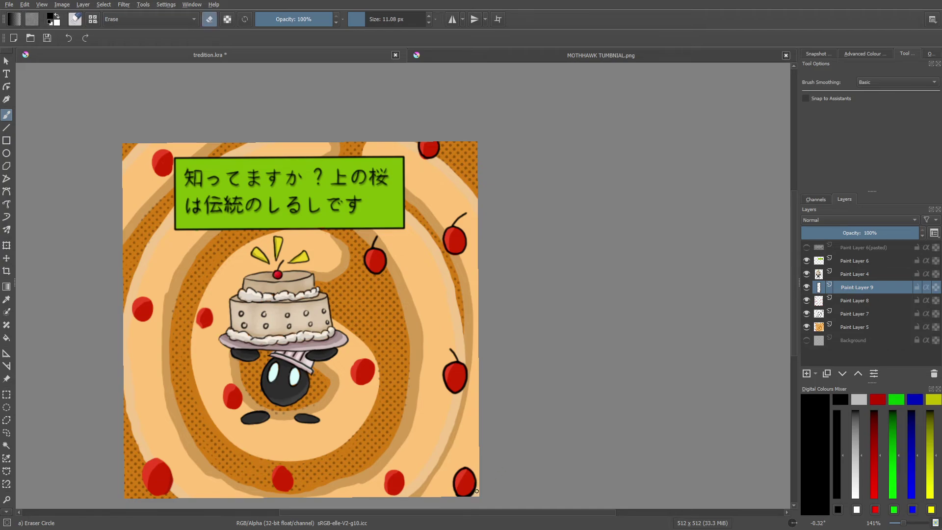
pyautogui.moveTo(476, 480); pyautogui.dragTo(472, 497)
pyautogui.press('e')
pyautogui.moveTo(468, 469); pyautogui.dragTo(467, 457)
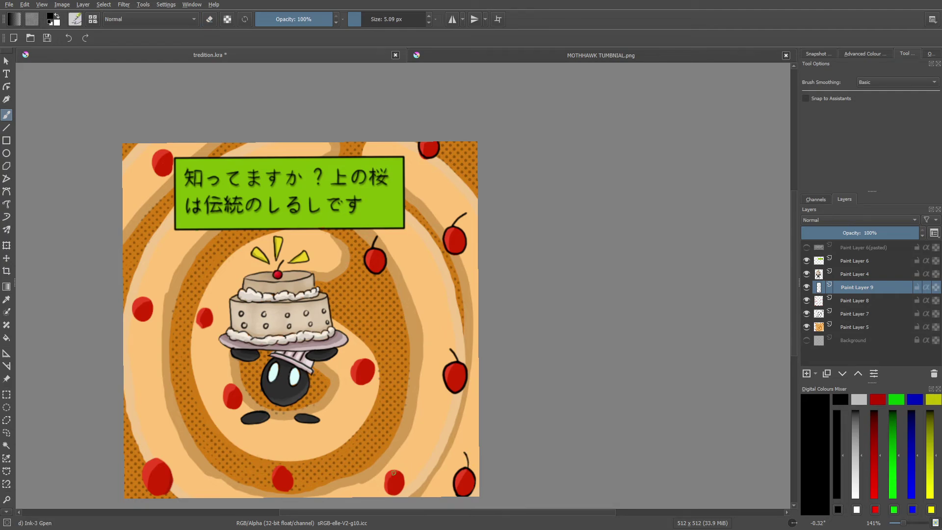
# Ink black outlines and curved stems on the two remaining bottom-edge cherries and the two cherries beside the figure's head.
pyautogui.moveTo(398, 472)
pyautogui.mouseDown()
pyautogui.moveTo(383, 481)
pyautogui.moveTo(389, 493)
pyautogui.moveTo(403, 490)
pyautogui.moveTo(410, 458)
pyautogui.mouseUp()
pyautogui.moveTo(287, 470); pyautogui.dragTo(292, 478)
pyautogui.moveTo(287, 465); pyautogui.dragTo(297, 462)
pyautogui.moveTo(363, 362); pyautogui.dragTo(367, 351)
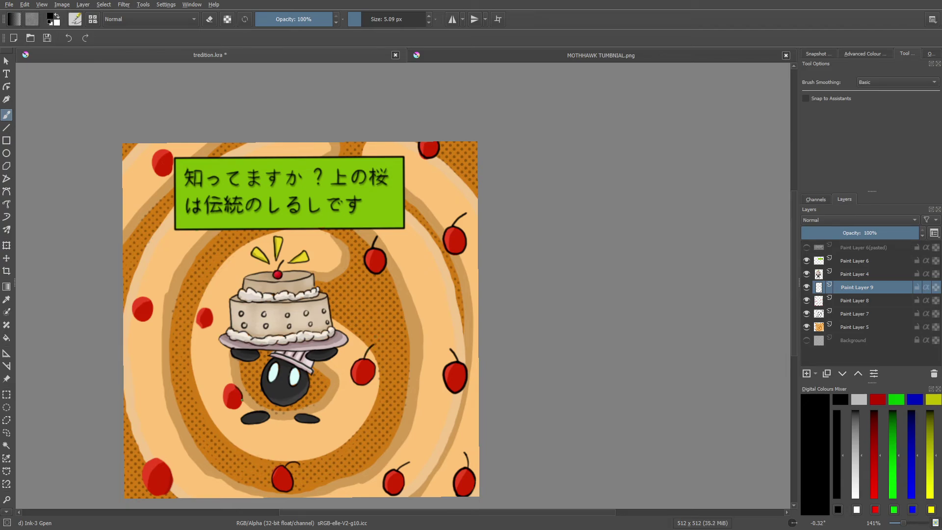
pyautogui.moveTo(227, 406); pyautogui.dragTo(222, 397)
pyautogui.press('e')
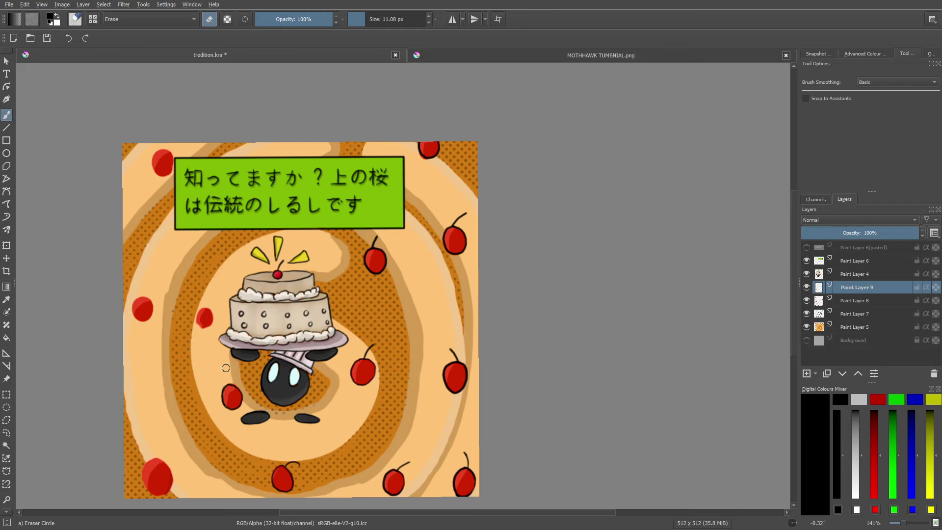
pyautogui.press('e')
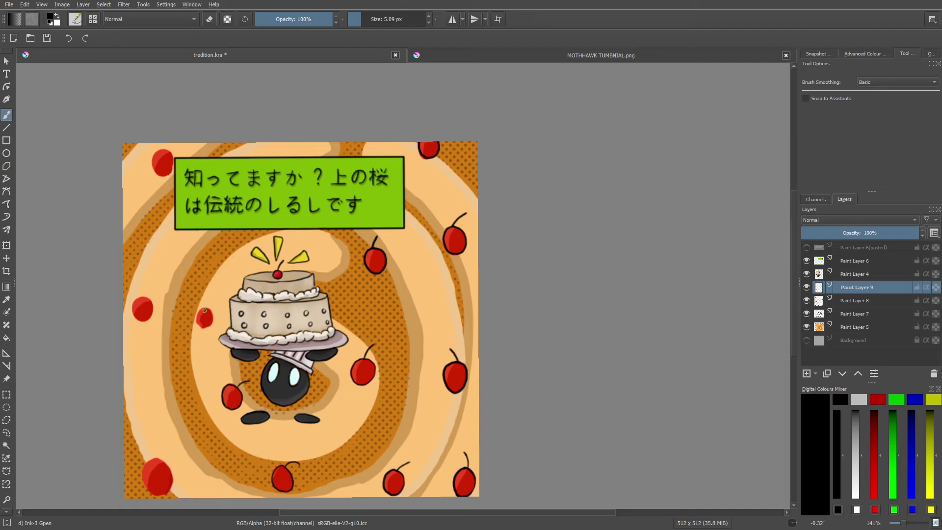
# Ink black outlines and curved stems on the four remaining cherries: beside the cake, at the left edge, bottom-left corner and top-left corner.
pyautogui.moveTo(212, 318); pyautogui.dragTo(209, 327)
pyautogui.moveTo(216, 305); pyautogui.dragTo(220, 296)
pyautogui.moveTo(153, 299); pyautogui.dragTo(165, 292)
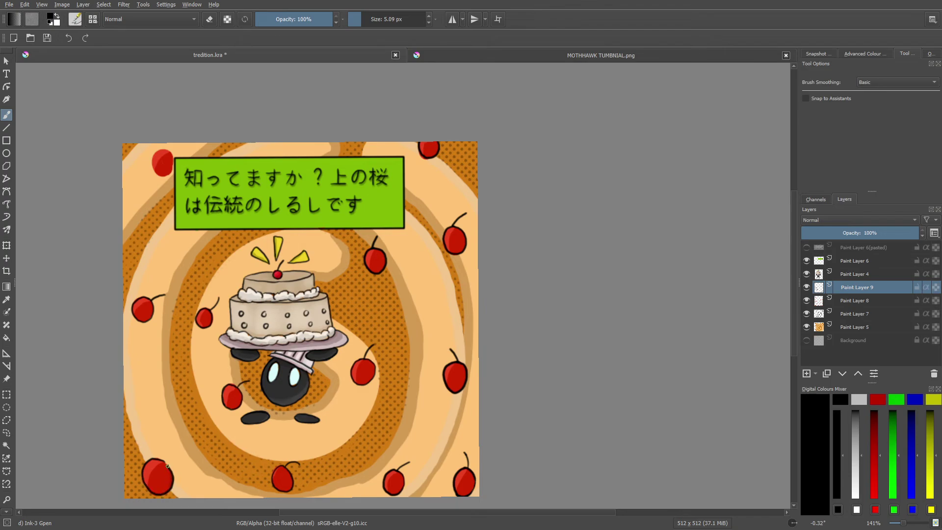
pyautogui.moveTo(166, 464); pyautogui.dragTo(186, 450)
pyautogui.moveTo(156, 152)
pyautogui.mouseDown()
pyautogui.moveTo(152, 169)
pyautogui.moveTo(166, 175)
pyautogui.moveTo(175, 144)
pyautogui.mouseUp()
# Merge the cherry outline layer down into Paint Layer 8 and add a filter mask to the merged layer.
pyautogui.rightClick(847, 289)
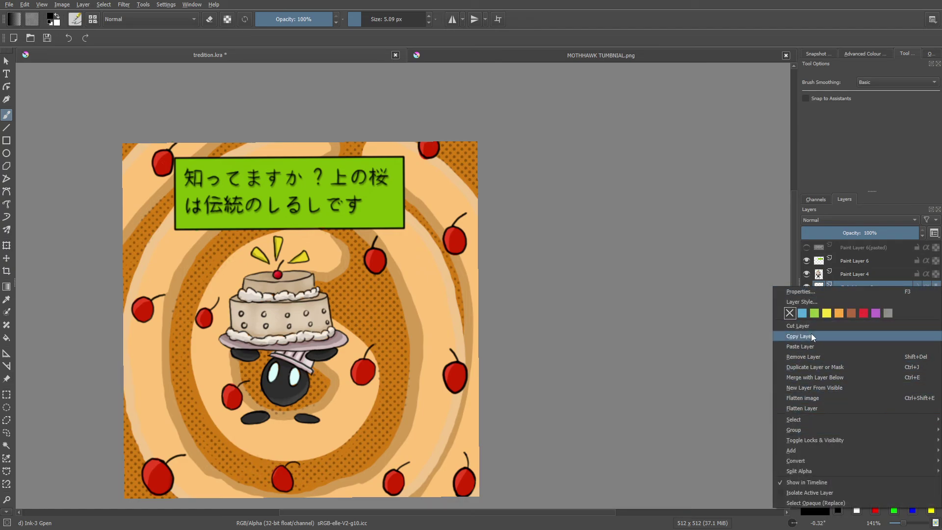
pyautogui.click(813, 377)
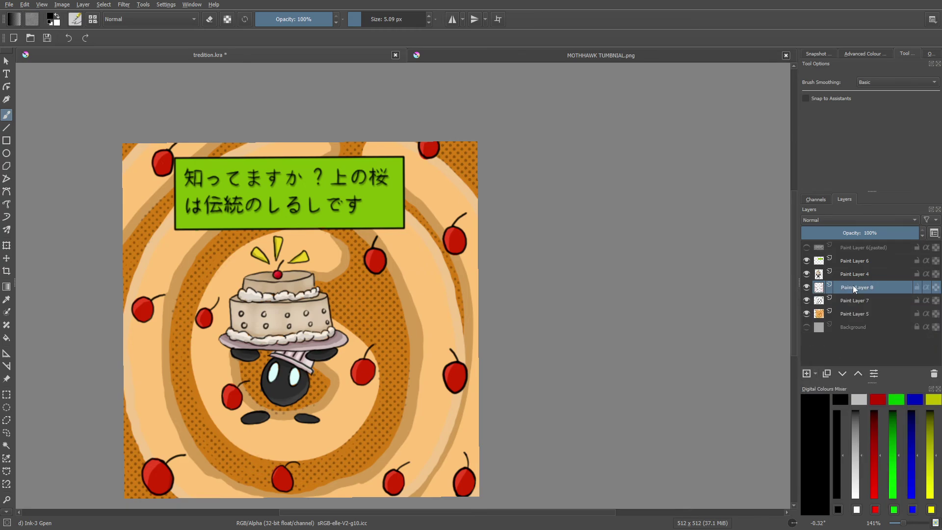
pyautogui.rightClick(854, 289)
pyautogui.moveTo(796, 449)
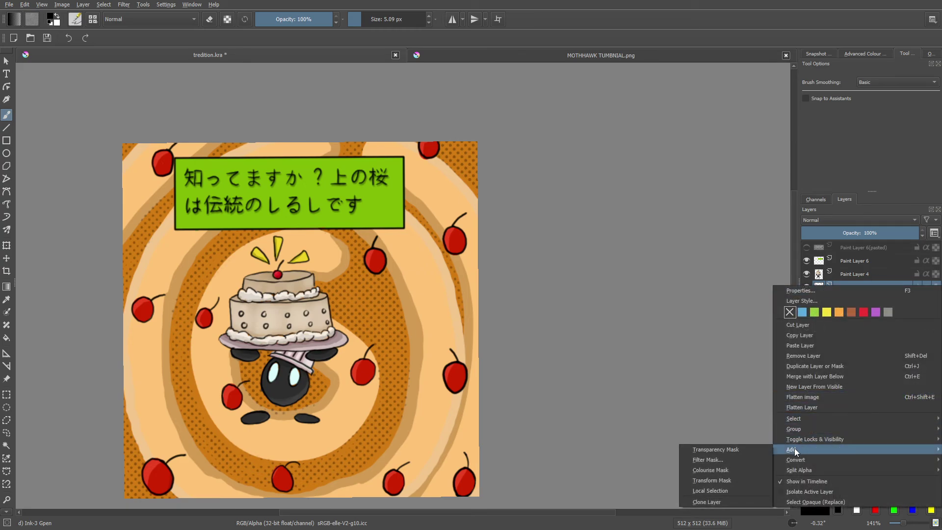
pyautogui.click(744, 459)
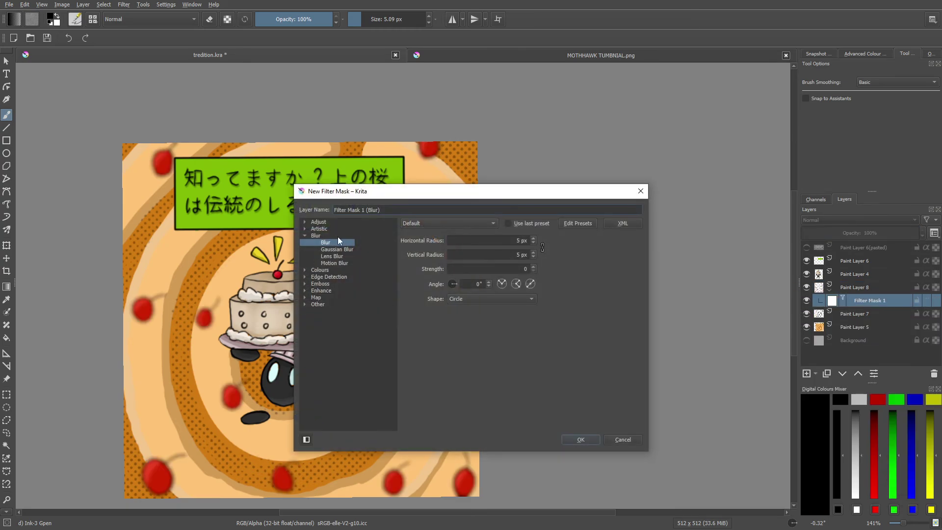
# Set the cherries' filter mask to Motion Blur with an 89° angle, adjust the blur length and apply it.
pyautogui.click(332, 264)
pyautogui.moveTo(396, 195); pyautogui.dragTo(209, 287)
pyautogui.moveTo(243, 332); pyautogui.dragTo(239, 325)
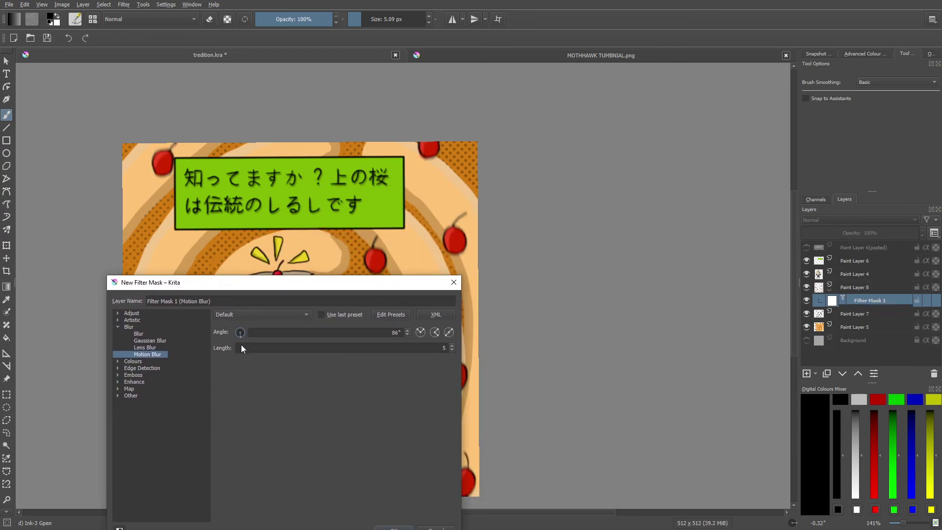
pyautogui.moveTo(251, 288); pyautogui.dragTo(160, 174)
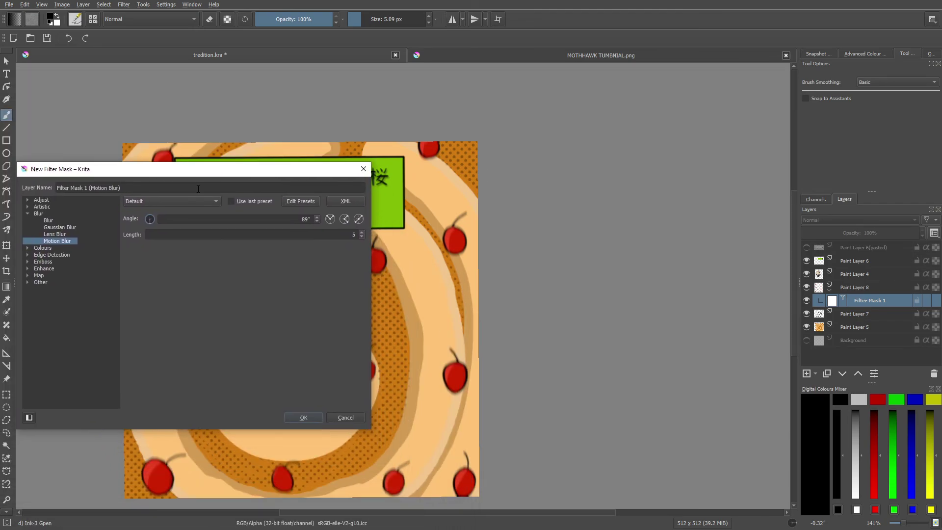
pyautogui.click(361, 231)
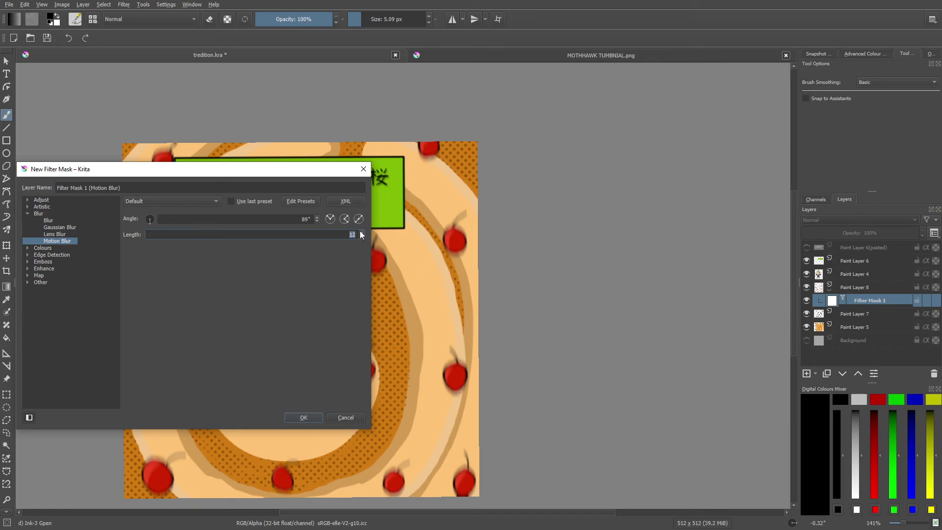
pyautogui.scroll(-5, 360, 235)
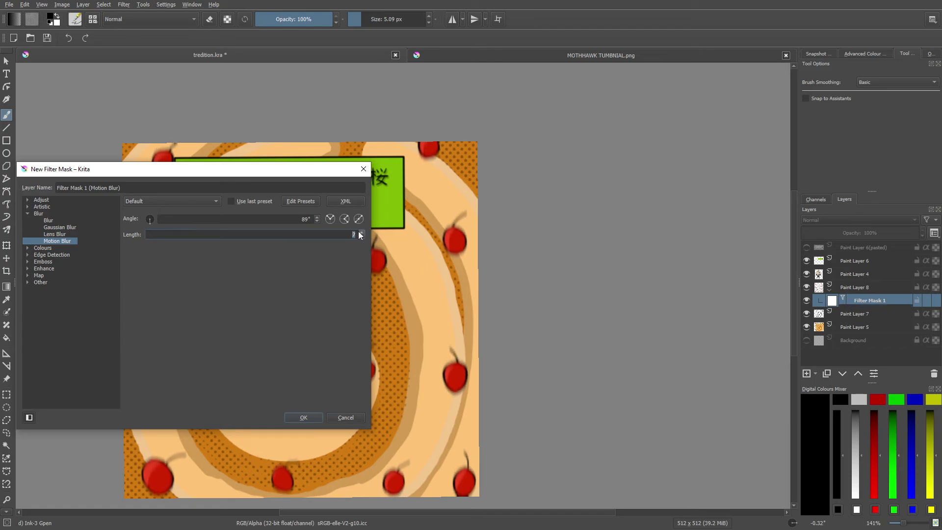
pyautogui.scroll(-3, 359, 234)
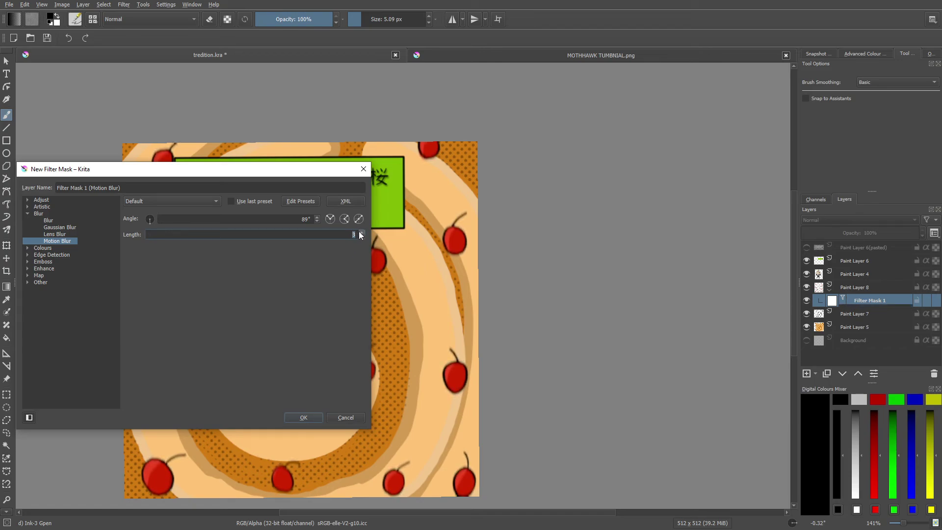
pyautogui.scroll(2, 363, 231)
pyautogui.click(304, 418)
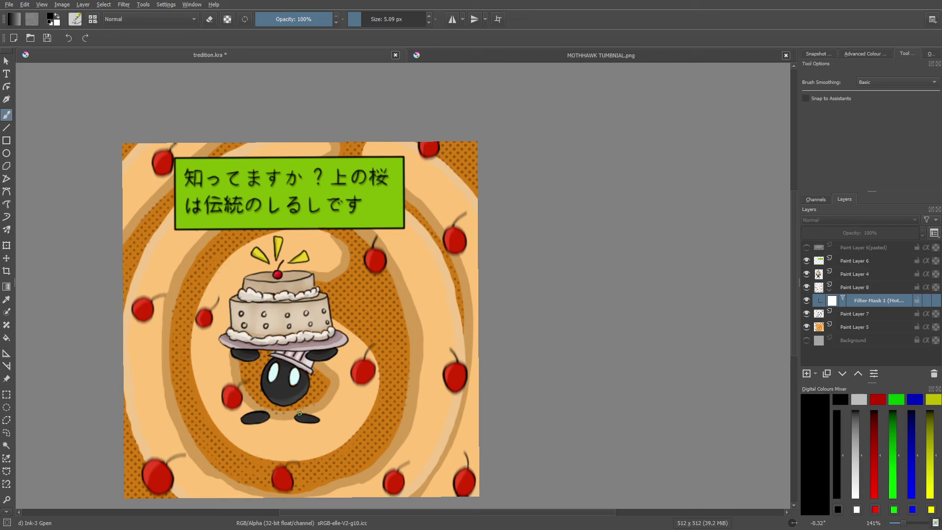
# Add a new paint layer directly above Paint Layer 4.
pyautogui.click(852, 277)
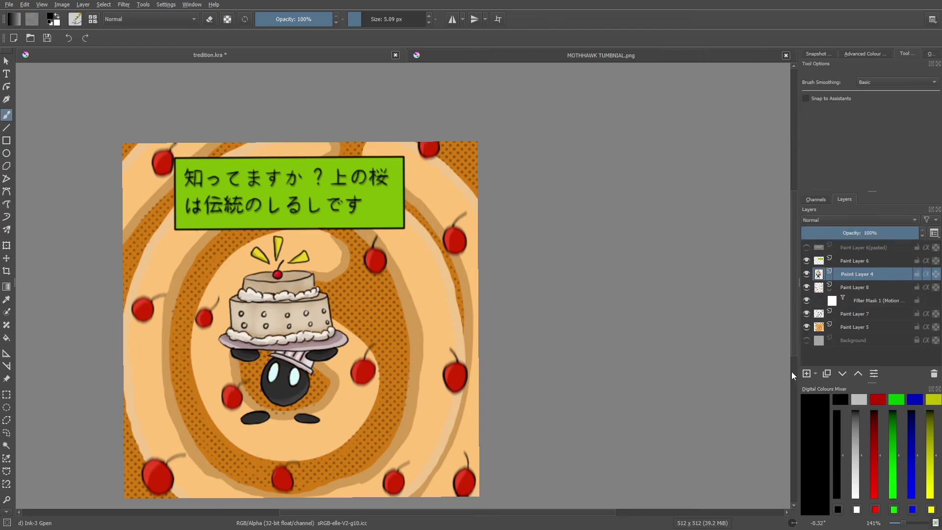
pyautogui.click(807, 373)
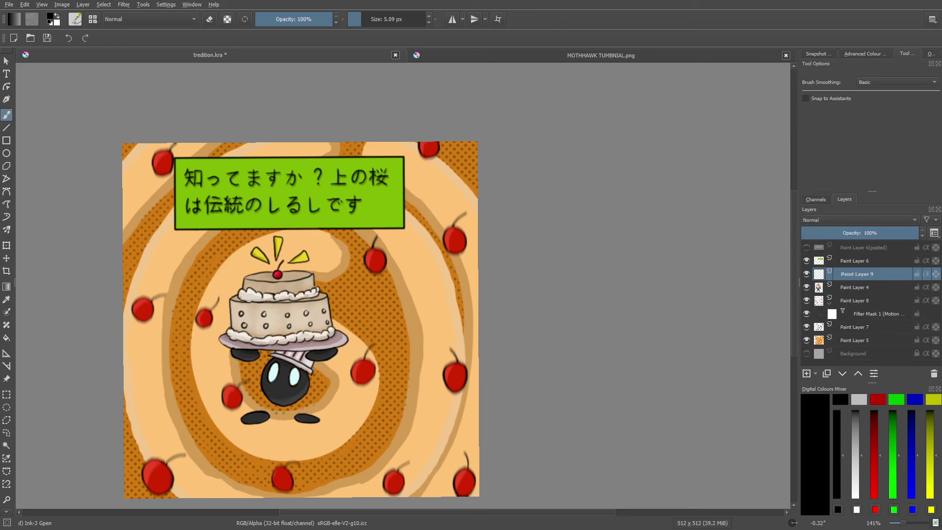
# Switch to the browser to check the time left on the online timer, and return to Krita.
pyautogui.hotkey('alt', 'Tab')
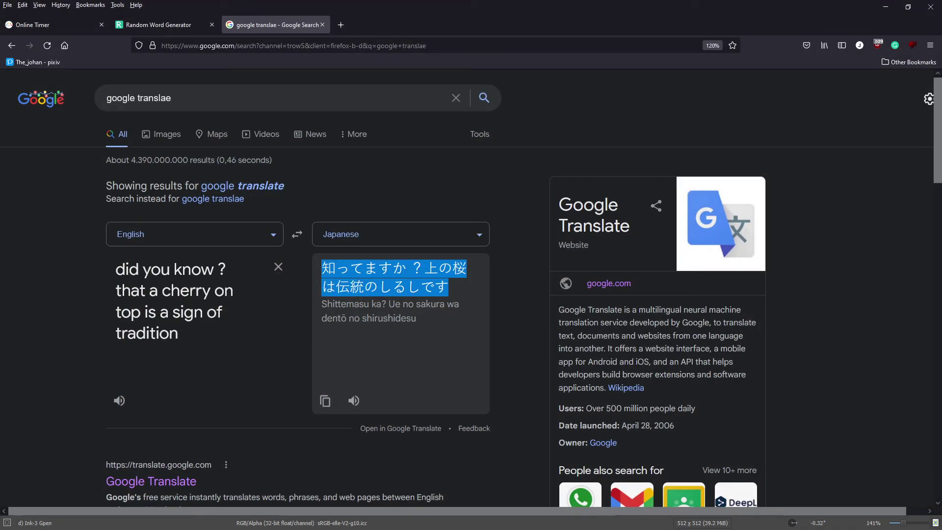
pyautogui.click(64, 26)
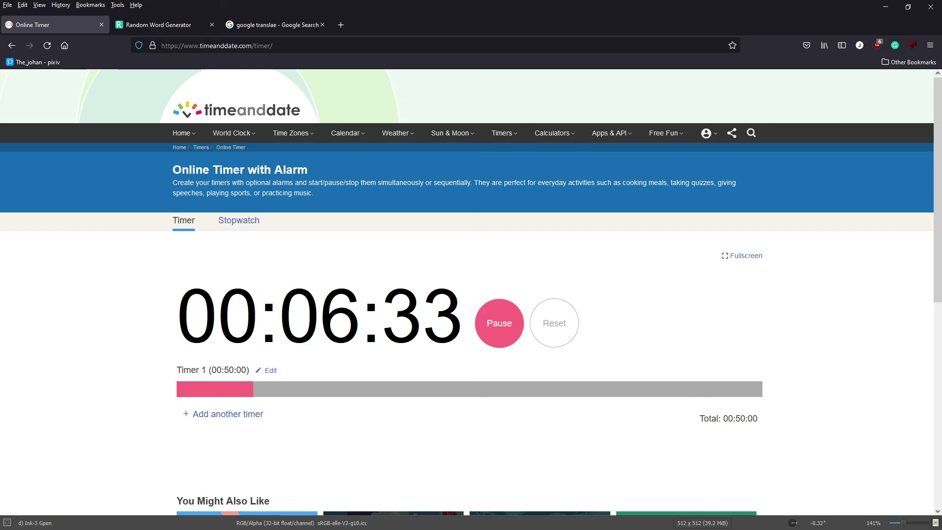
pyautogui.hotkey('alt', 'Tab')
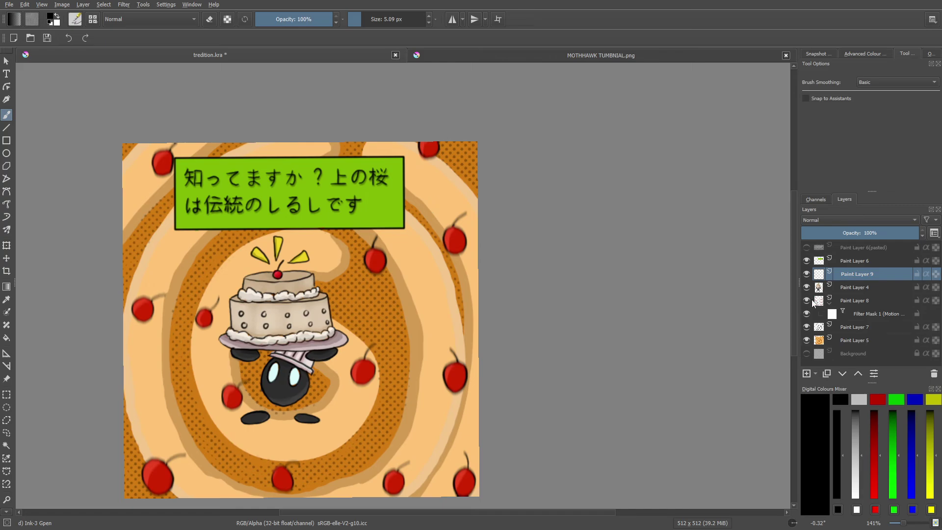
# Paint a soft black ground shadow between and beneath the figure's feet with the Basic-2 Opacity brush at 10.16 px.
pyautogui.click(75, 20)
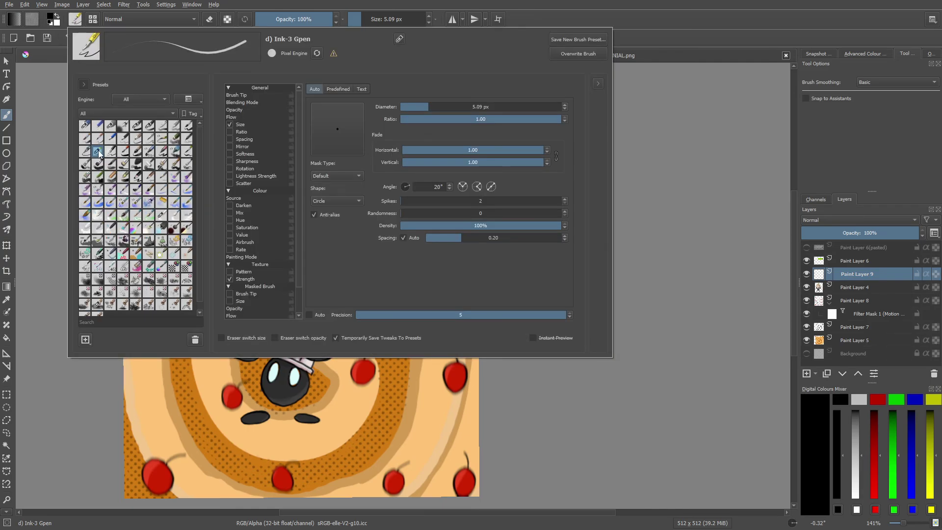
pyautogui.click(150, 127)
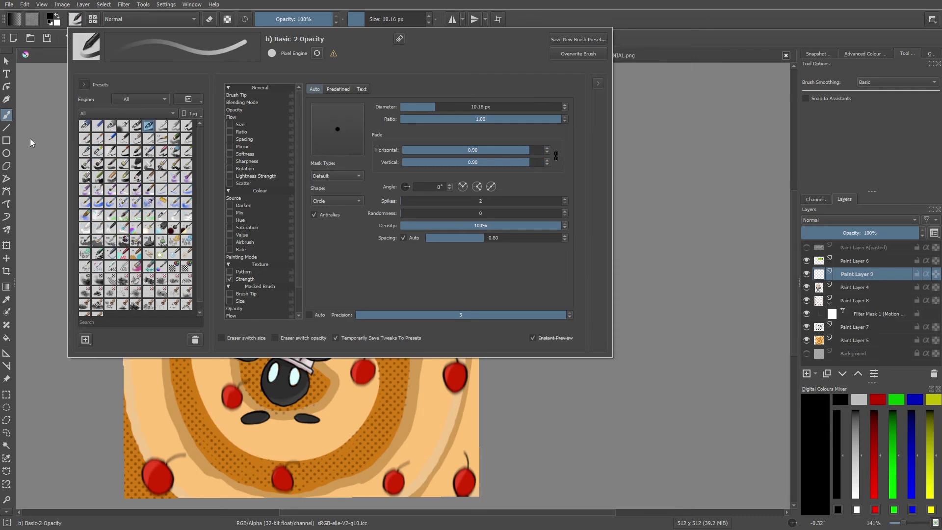
pyautogui.rightClick(34, 140)
pyautogui.click(294, 424)
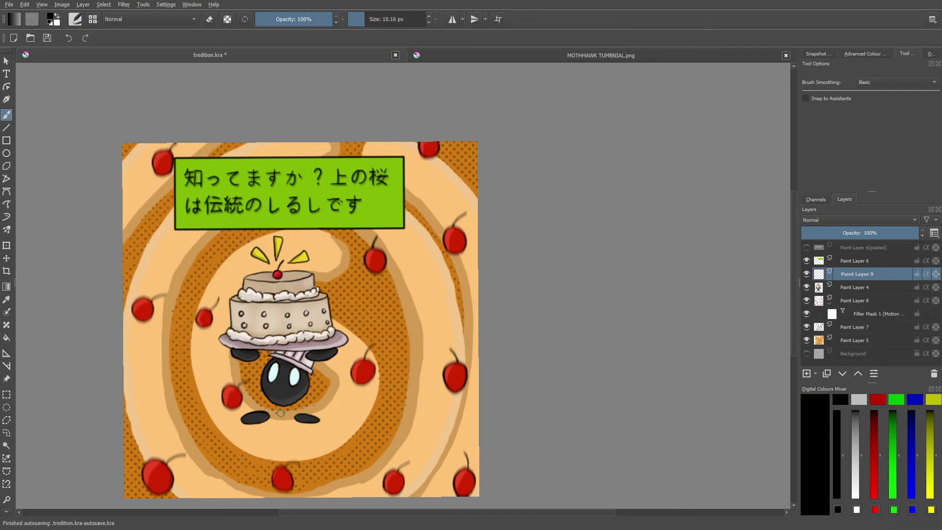
pyautogui.moveTo(276, 423)
pyautogui.mouseDown()
pyautogui.moveTo(311, 424)
pyautogui.moveTo(246, 421)
pyautogui.moveTo(311, 426)
pyautogui.moveTo(266, 423)
pyautogui.mouseUp()
pyautogui.moveTo(276, 422)
pyautogui.mouseDown()
pyautogui.moveTo(319, 423)
pyautogui.moveTo(253, 424)
pyautogui.moveTo(270, 421)
pyautogui.moveTo(253, 423)
pyautogui.moveTo(252, 411)
pyautogui.moveTo(283, 429)
pyautogui.moveTo(248, 417)
pyautogui.mouseUp()
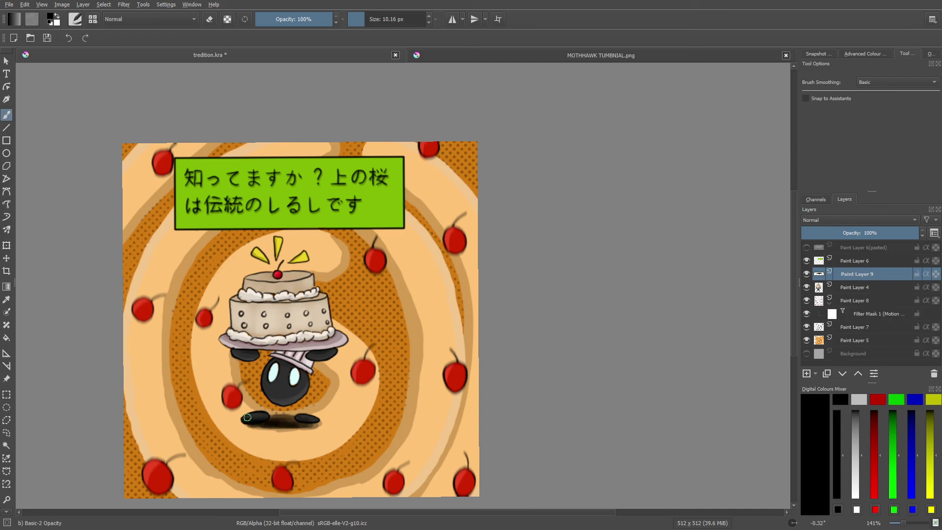
# Clean up the ground shadow beneath the figure's feet with the Eraser Circle at 11.08 px.
pyautogui.press('e')
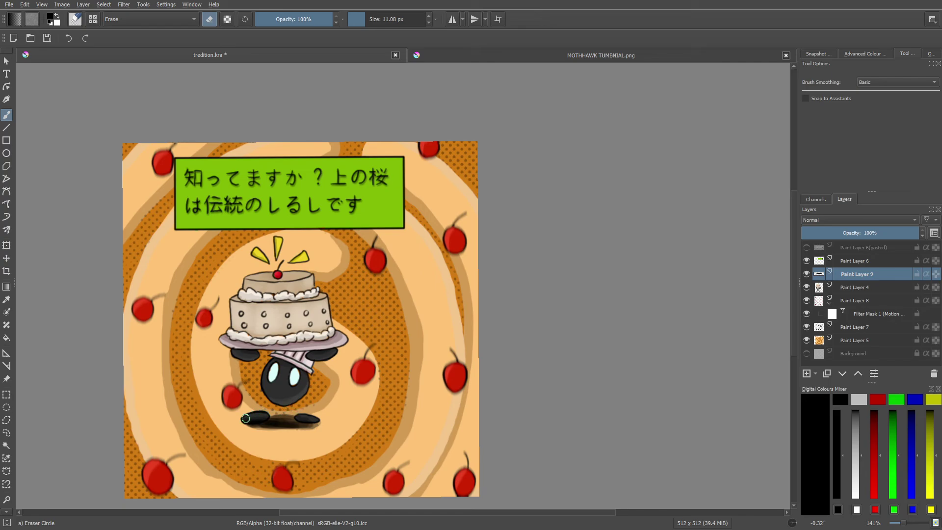
# Add a new paint layer directly above Paint Layer 6 and choose the Ink-3 Gpen brush at 5.09 px.
pyautogui.click(861, 261)
pyautogui.click(806, 374)
pyautogui.press('/')
pyautogui.rightClick(247, 226)
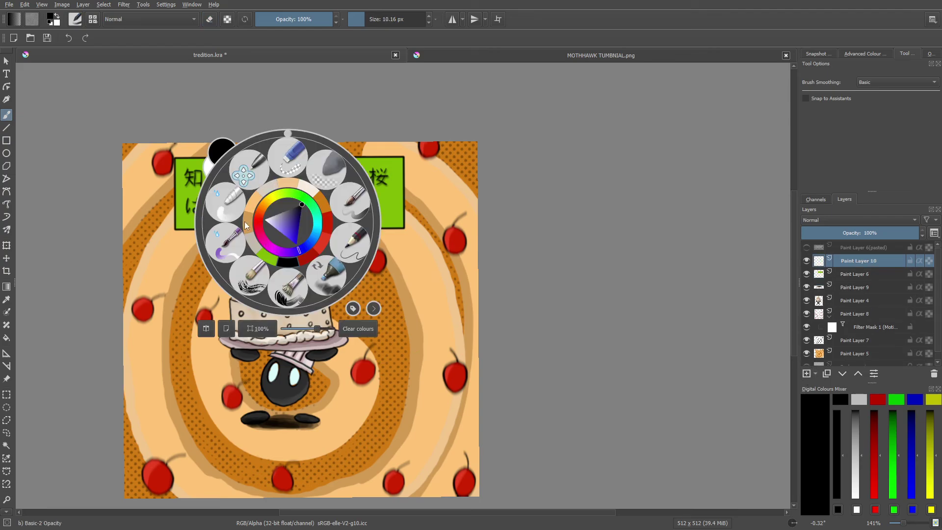
pyautogui.click(76, 21)
pyautogui.click(98, 157)
pyautogui.click(32, 106)
pyautogui.rightClick(402, 197)
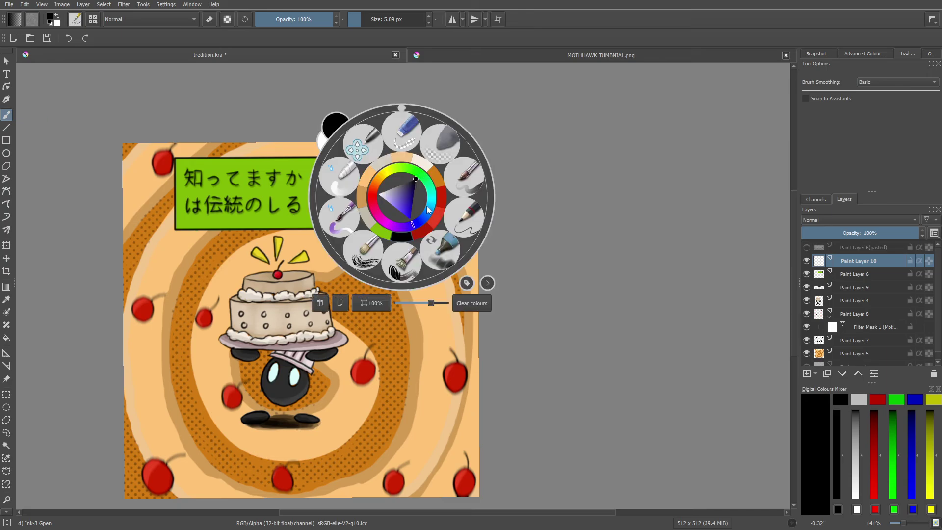
pyautogui.click(397, 384)
# Try to write a black signature beside the cherry in the picture's lower-right corner with the 5.09 px brush.
pyautogui.moveTo(796, 230); pyautogui.dragTo(805, 277)
pyautogui.hscroll(-3, 318, 513)
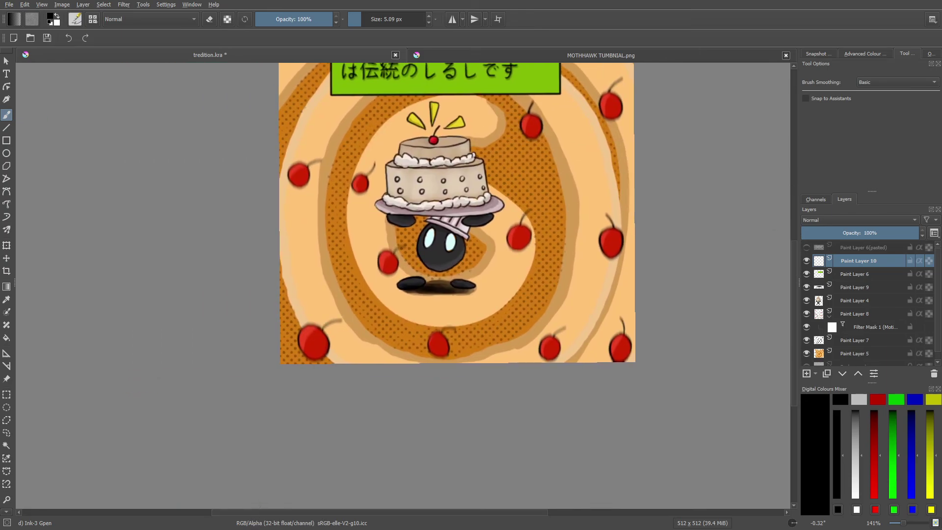
pyautogui.press('+')
pyautogui.press('+')
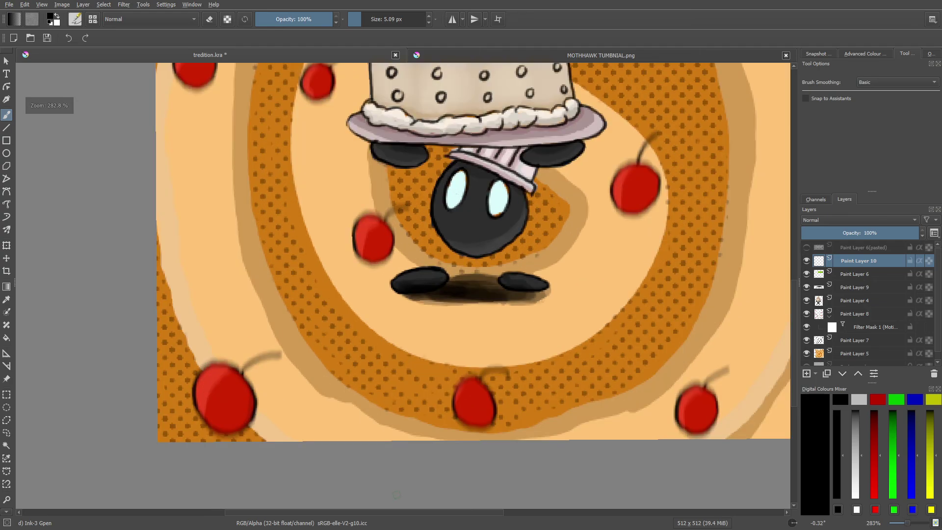
pyautogui.moveTo(302, 512); pyautogui.dragTo(419, 512)
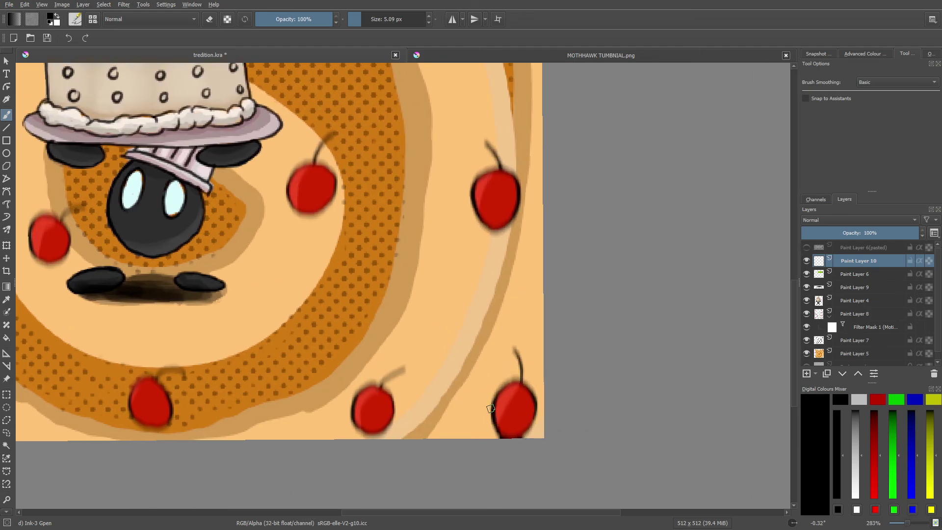
pyautogui.moveTo(443, 429)
pyautogui.mouseDown()
pyautogui.moveTo(446, 446)
pyautogui.moveTo(456, 432)
pyautogui.moveTo(488, 428)
pyautogui.mouseUp()
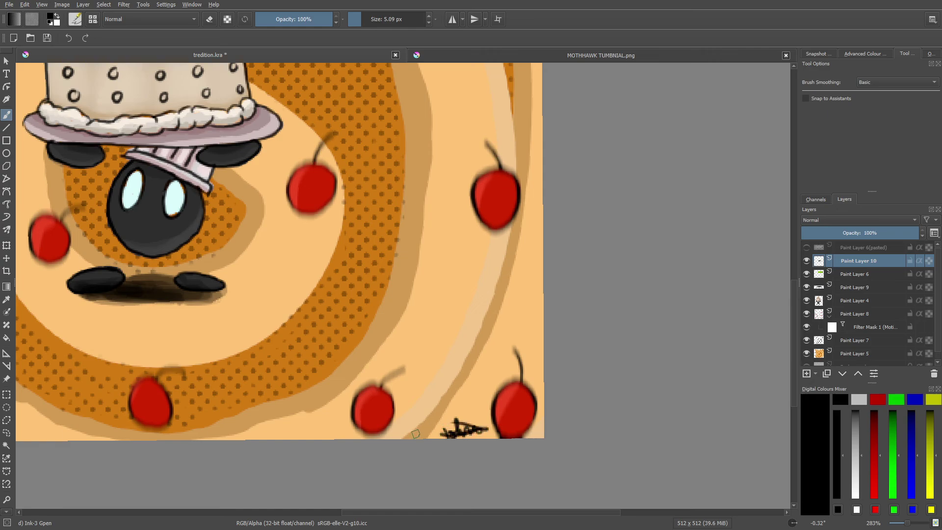
pyautogui.click(69, 38)
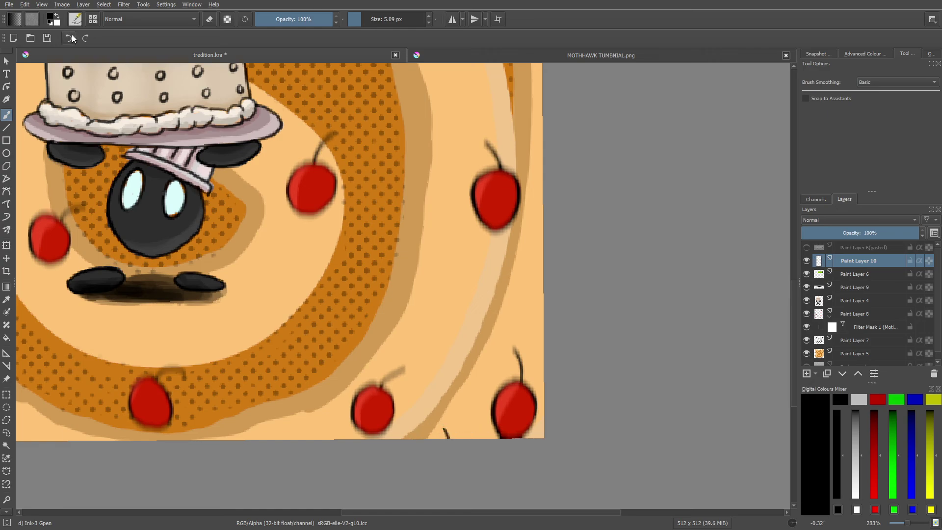
pyautogui.click(69, 38)
# Write a small signature beside the lower-right corner cherry with the brush at 3.58 px and set Paint Layer 10's opacity to 64%.
pyautogui.moveTo(364, 19); pyautogui.dragTo(362, 20)
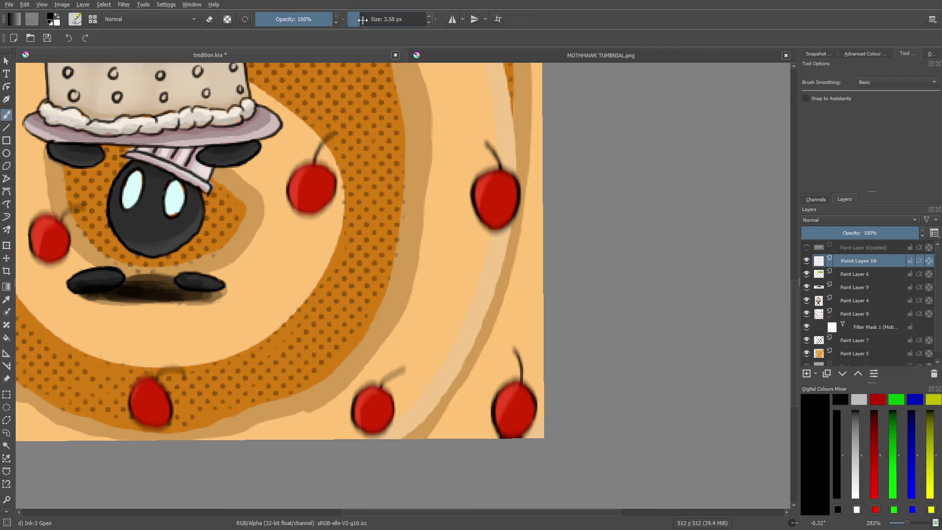
pyautogui.moveTo(450, 426)
pyautogui.mouseDown()
pyautogui.moveTo(453, 440)
pyautogui.moveTo(465, 422)
pyautogui.moveTo(491, 426)
pyautogui.mouseUp()
pyautogui.moveTo(867, 233); pyautogui.dragTo(878, 229)
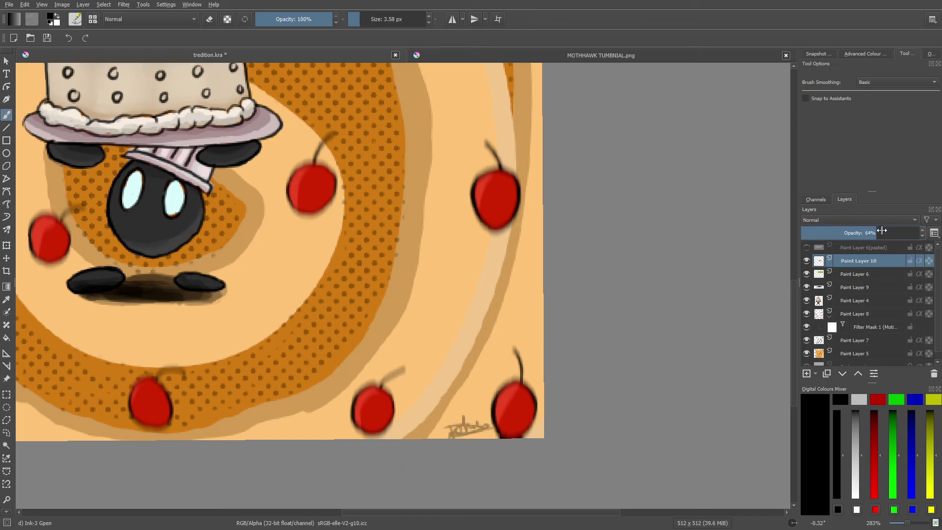
# Save the finished picture to its existing Krita document.
pyautogui.moveTo(909, 524); pyautogui.dragTo(906, 523)
pyautogui.click(907, 525)
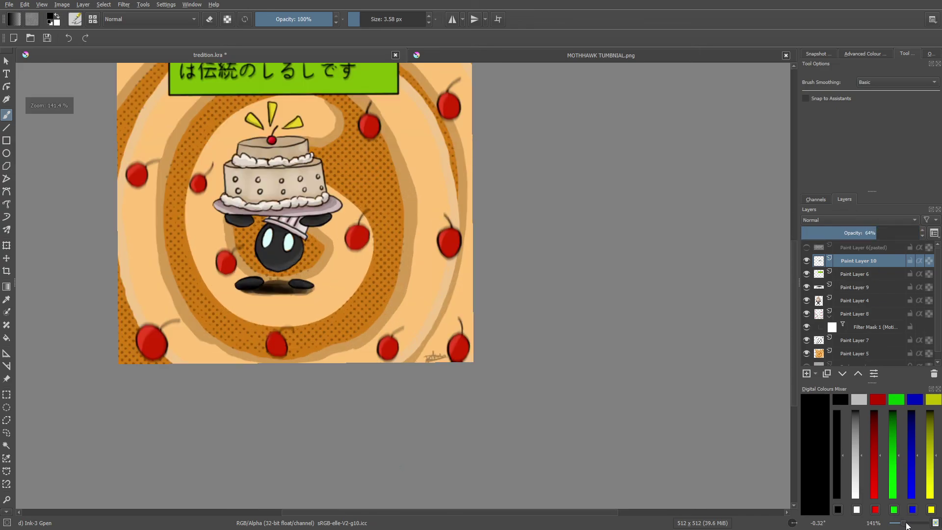
pyautogui.moveTo(792, 262); pyautogui.dragTo(796, 234)
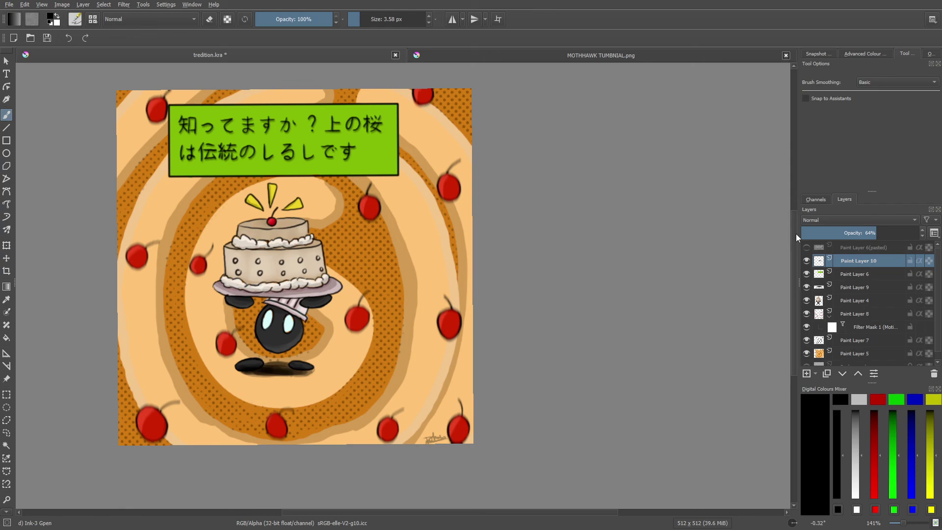
pyautogui.click(11, 5)
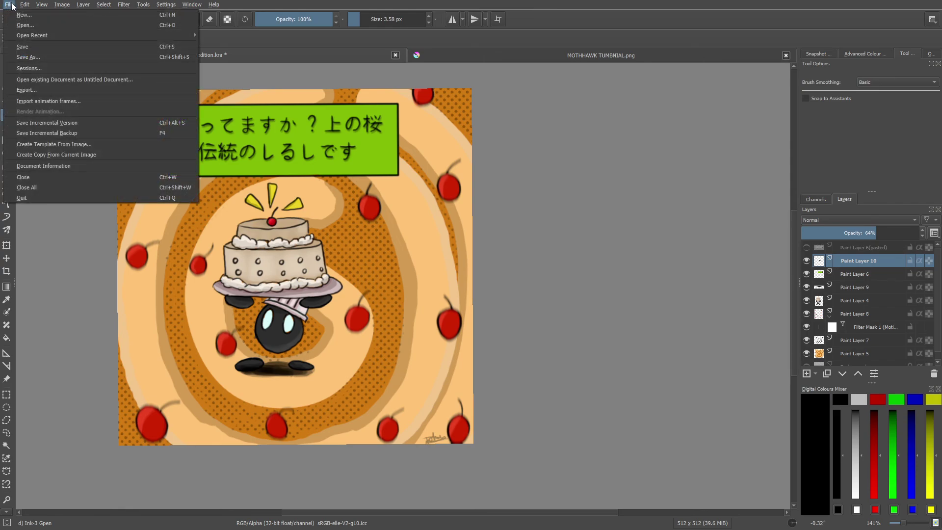
pyautogui.click(19, 46)
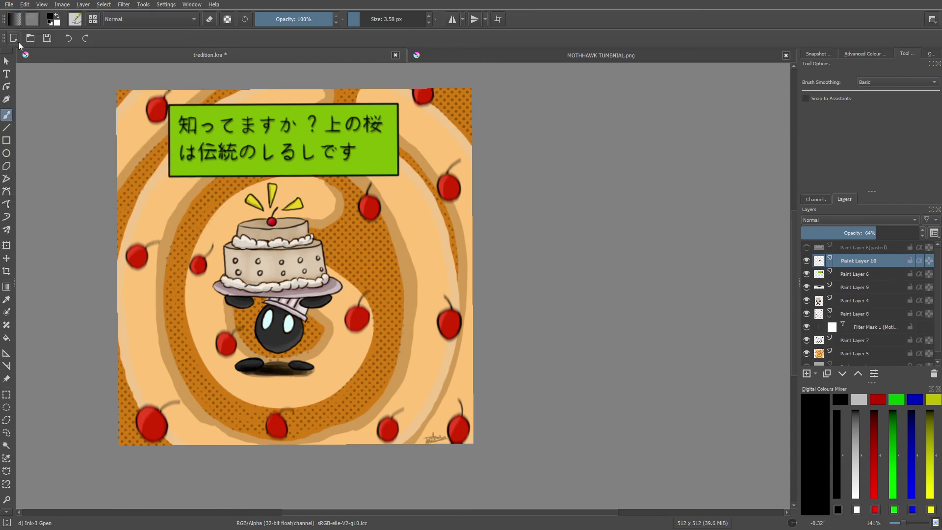
# Save a copy of the picture as the PNG image tredition.png with the default PNG options.
pyautogui.click(9, 5)
pyautogui.click(19, 57)
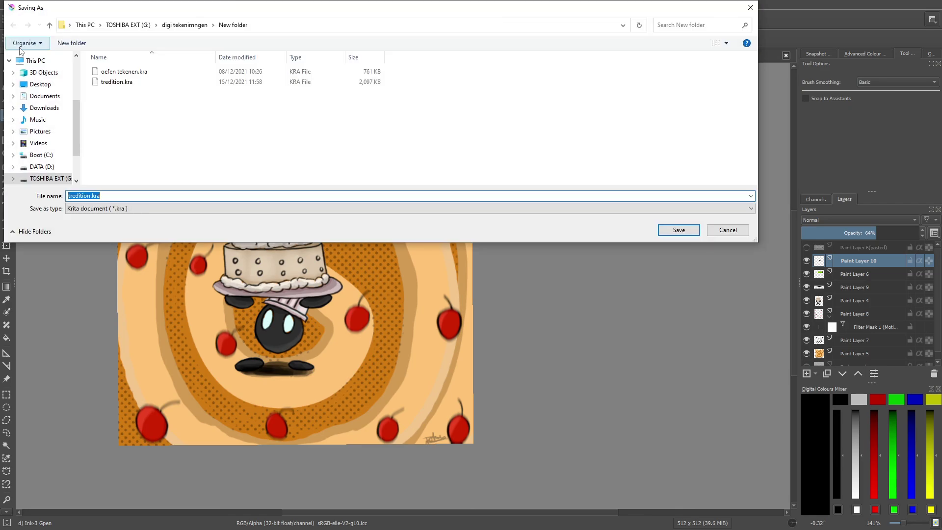
pyautogui.click(97, 209)
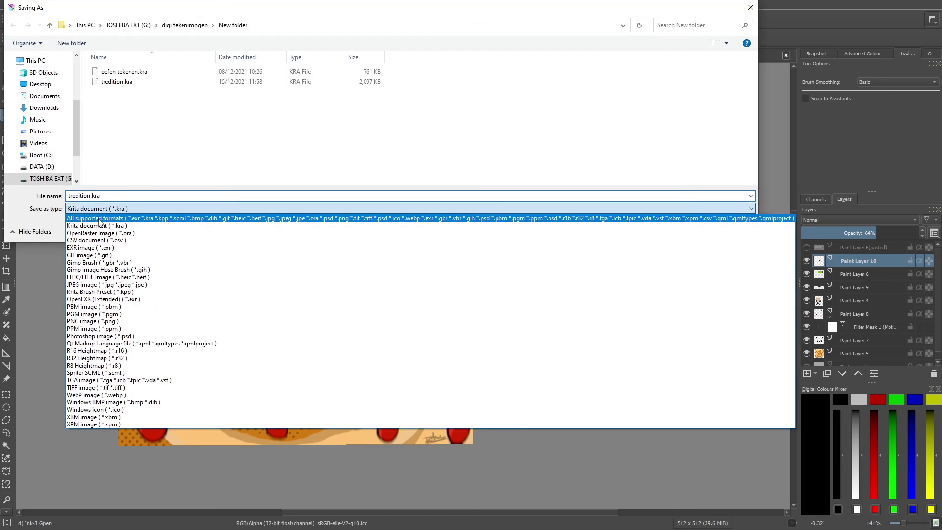
pyautogui.click(71, 322)
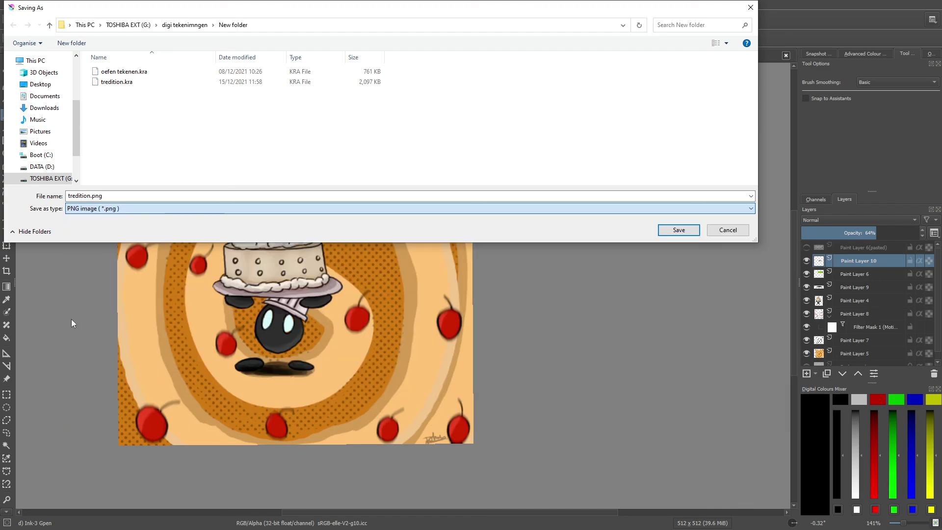
pyautogui.click(679, 229)
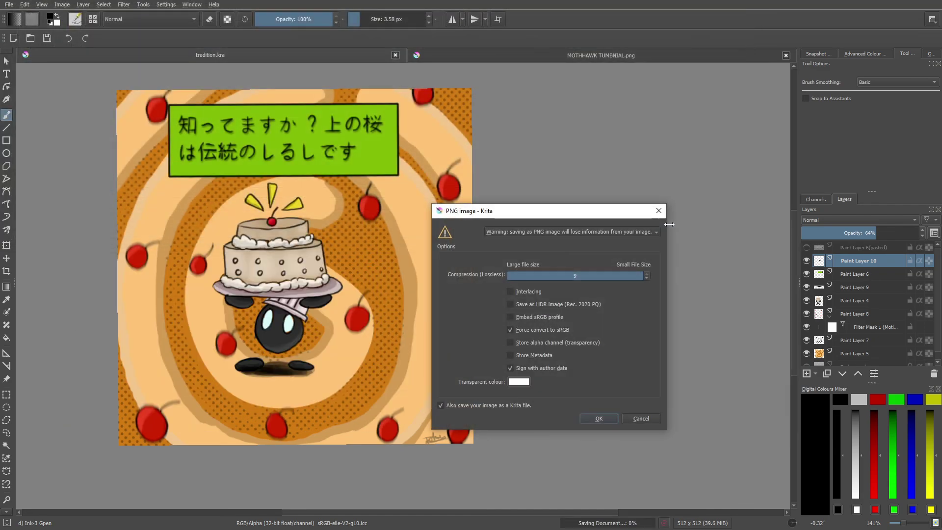
pyautogui.click(598, 419)
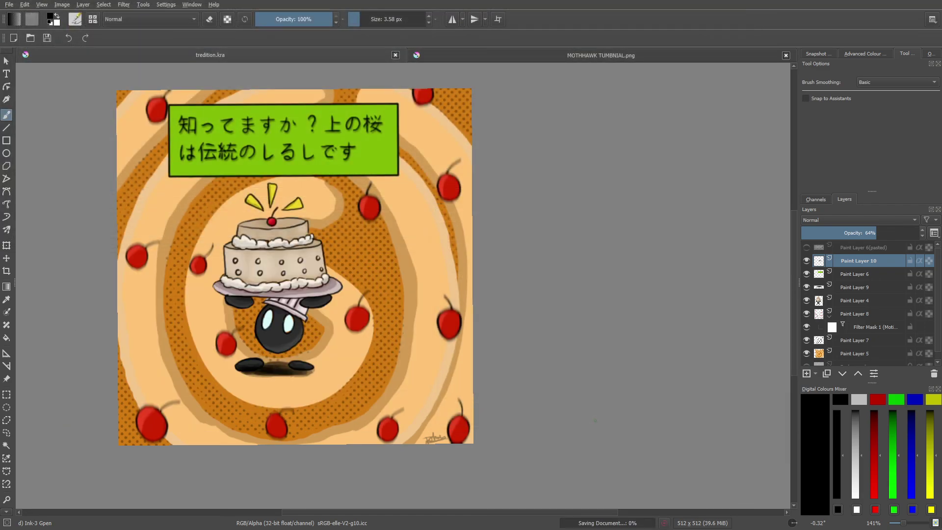
# Save the picture as the WebP image tredition.webp at quality 80, also keeping a Krita file.
pyautogui.click(8, 5)
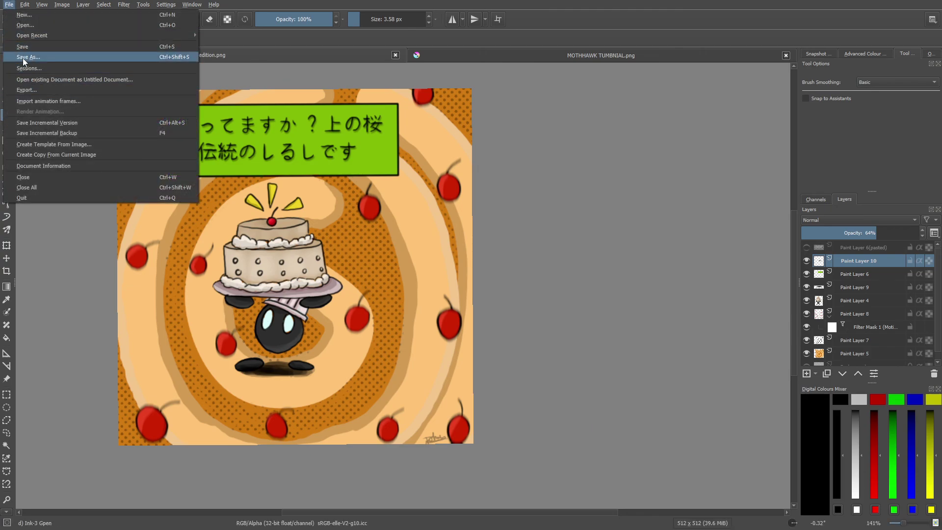
pyautogui.click(25, 57)
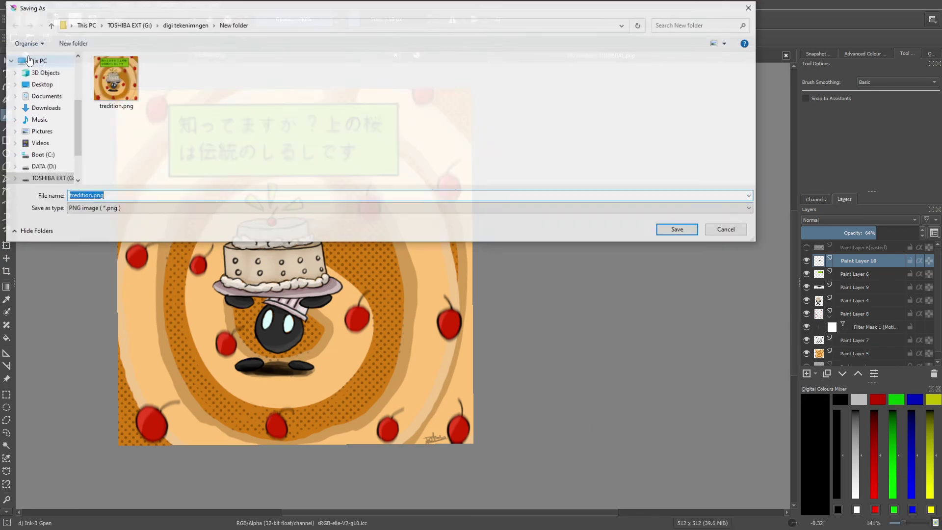
pyautogui.click(115, 209)
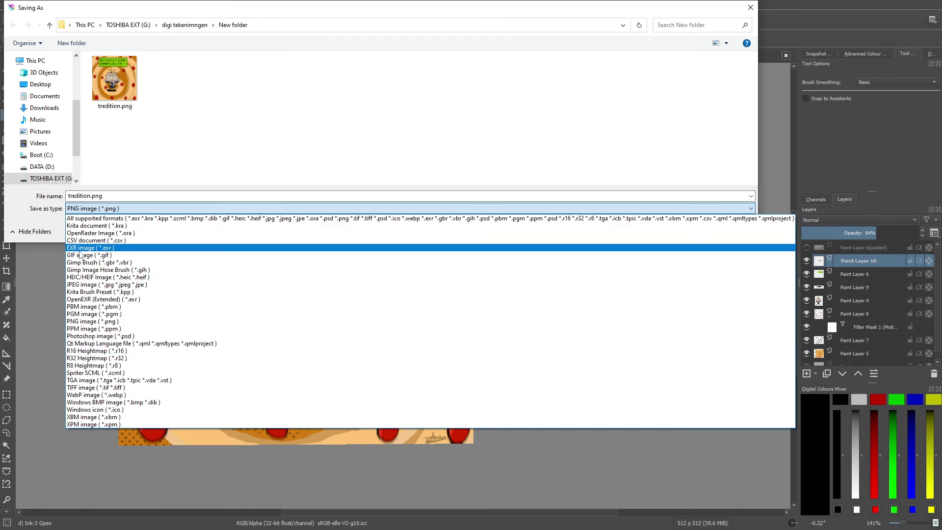
pyautogui.click(75, 394)
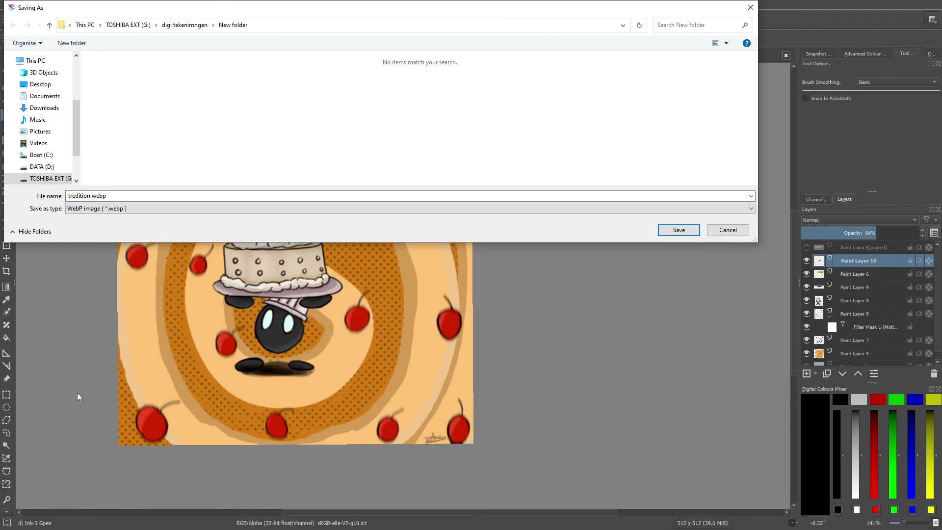
pyautogui.click(672, 230)
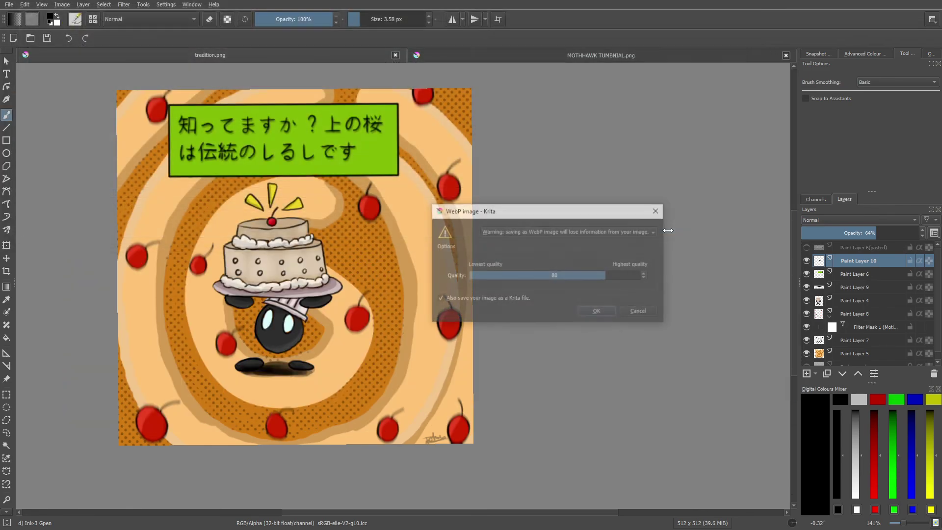
pyautogui.click(597, 311)
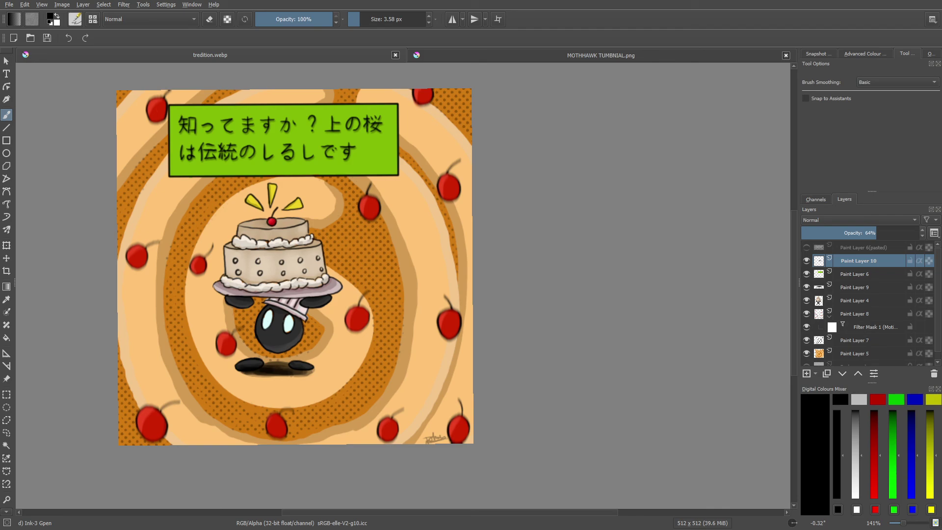
# Switch to the browser to check the remaining time on the online timer, and return to Krita.
pyautogui.hotkey('alt', 'Tab')
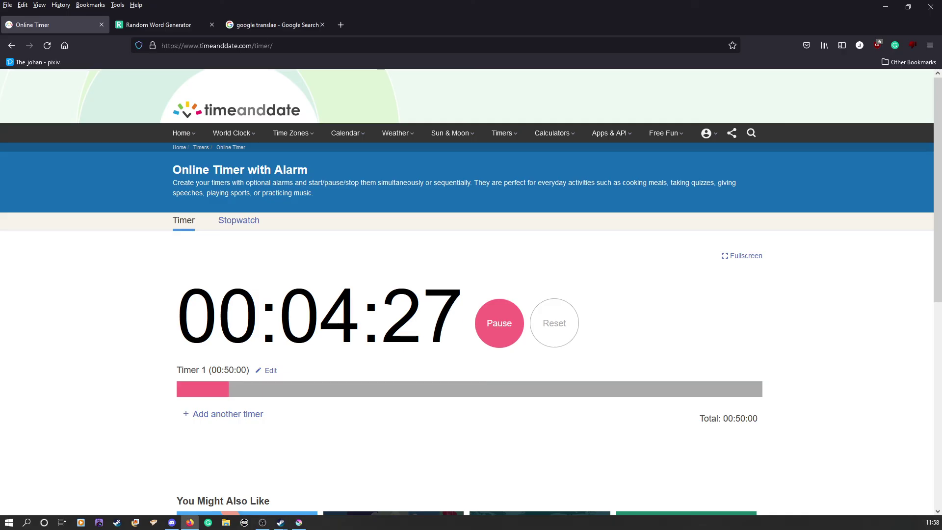
pyautogui.hotkey('alt', 'Tab')
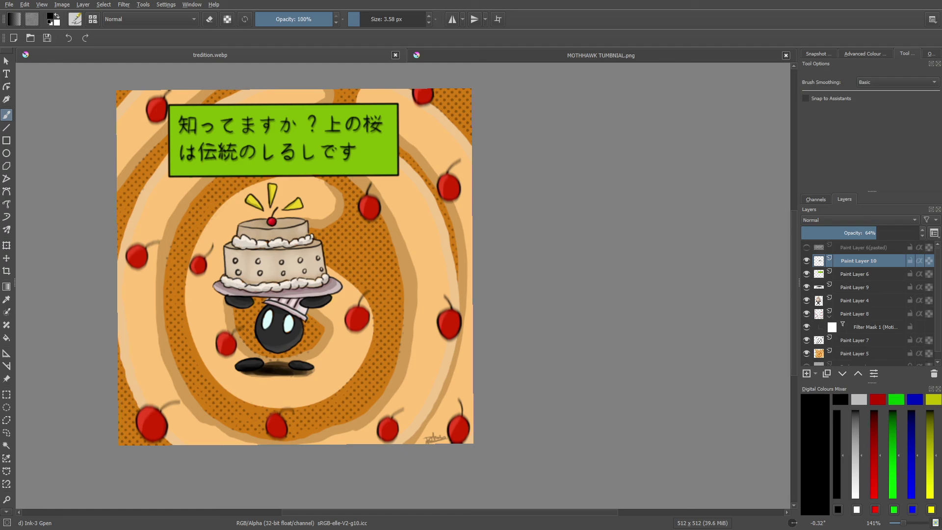
# Set the opacity of the ground shadow on Paint Layer 9 to 66% and save the WebP image at quality 80.
pyautogui.click(849, 287)
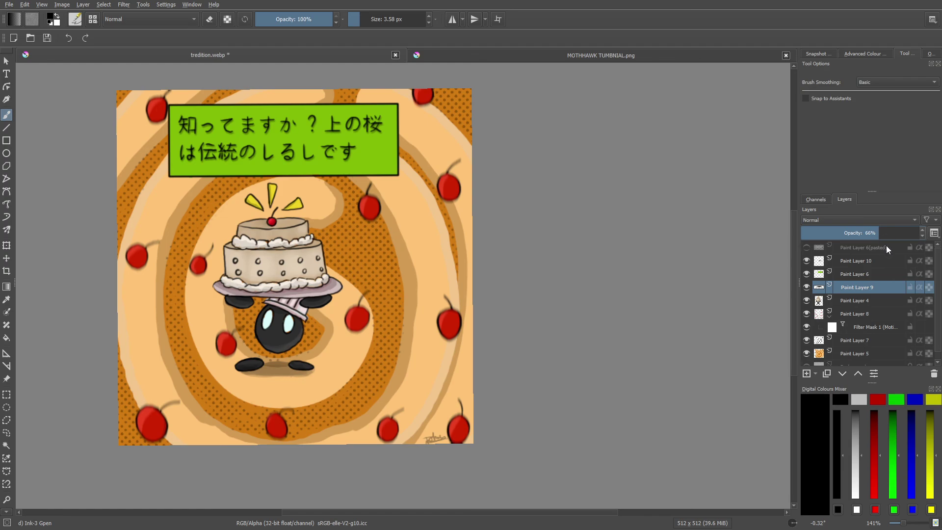
pyautogui.moveTo(886, 247)
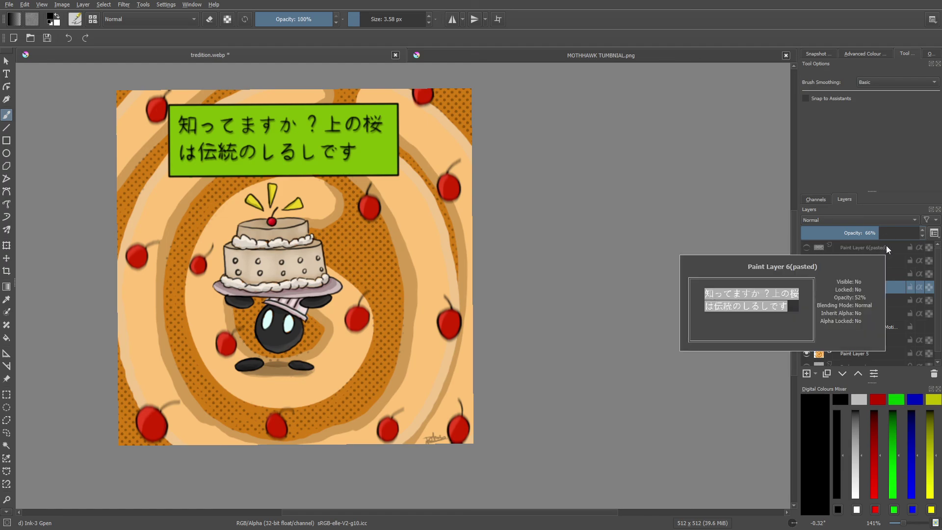
pyautogui.click(46, 39)
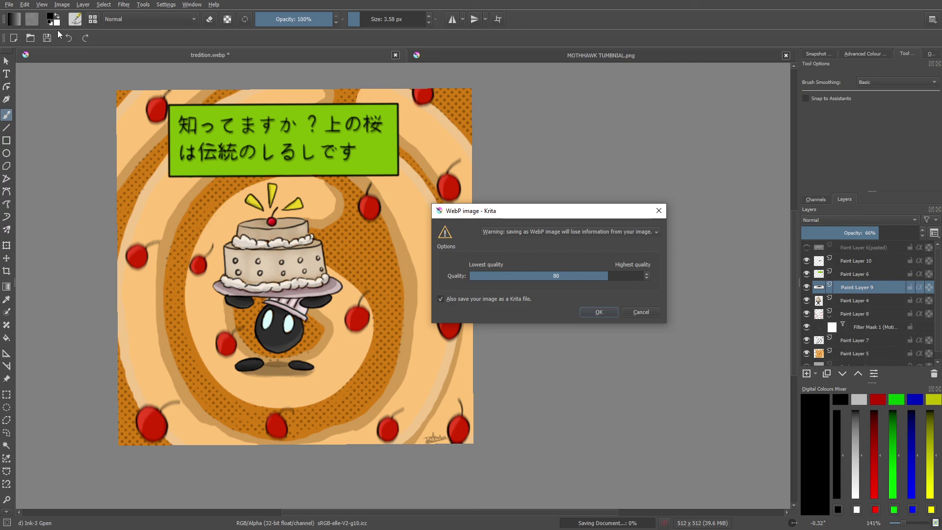
pyautogui.click(599, 313)
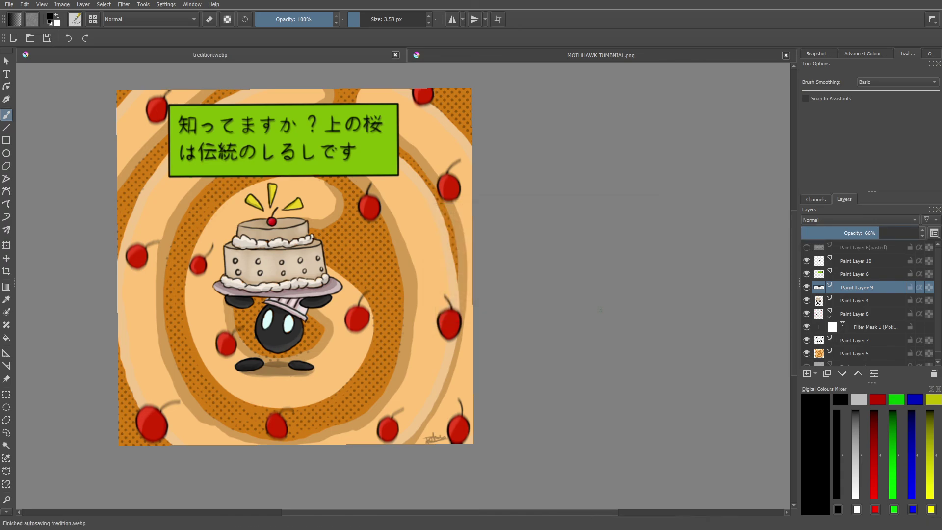
# Save the picture as the Krita document tredition.kra, replacing the existing file in New folder.
pyautogui.click(10, 5)
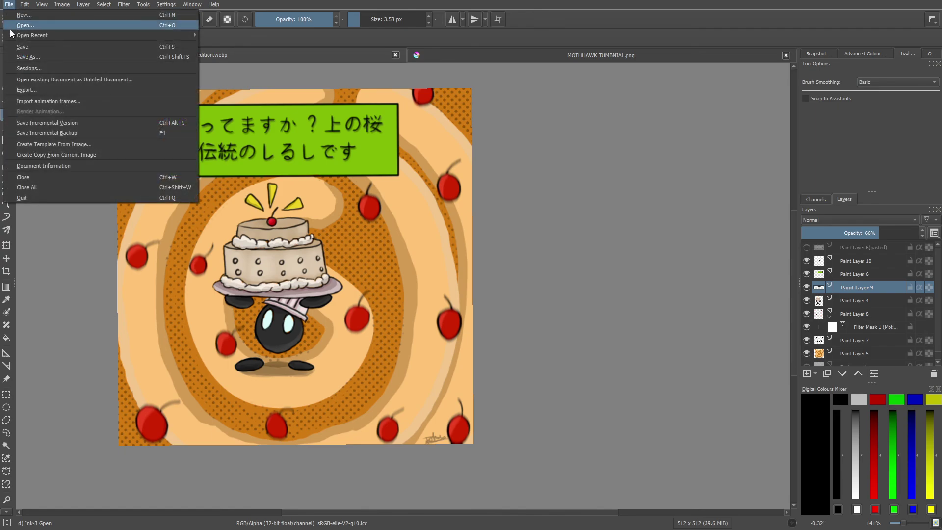
pyautogui.click(21, 58)
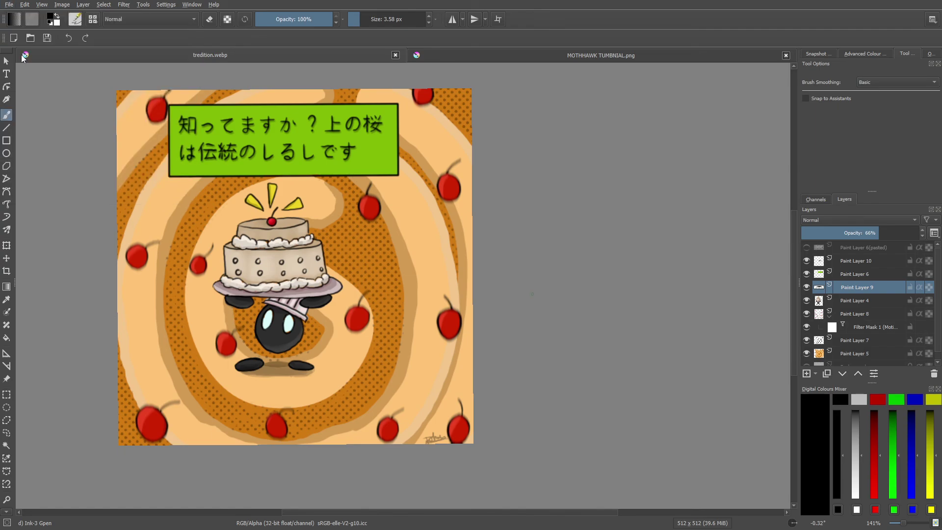
pyautogui.click(106, 209)
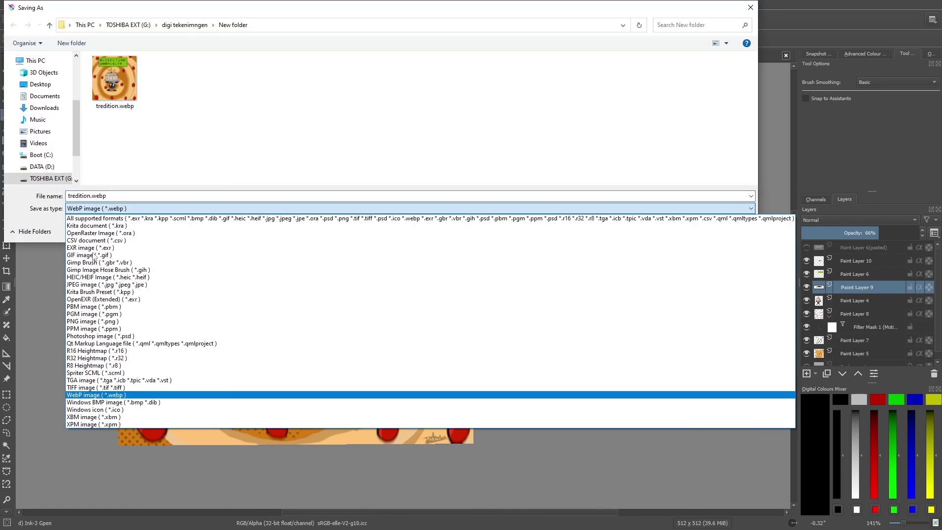
pyautogui.click(77, 290)
pyautogui.click(89, 211)
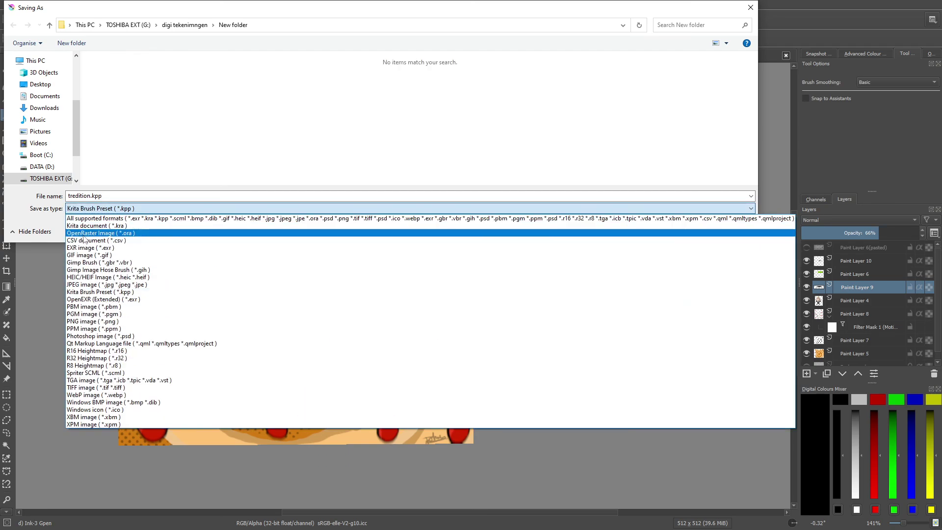
pyautogui.click(72, 226)
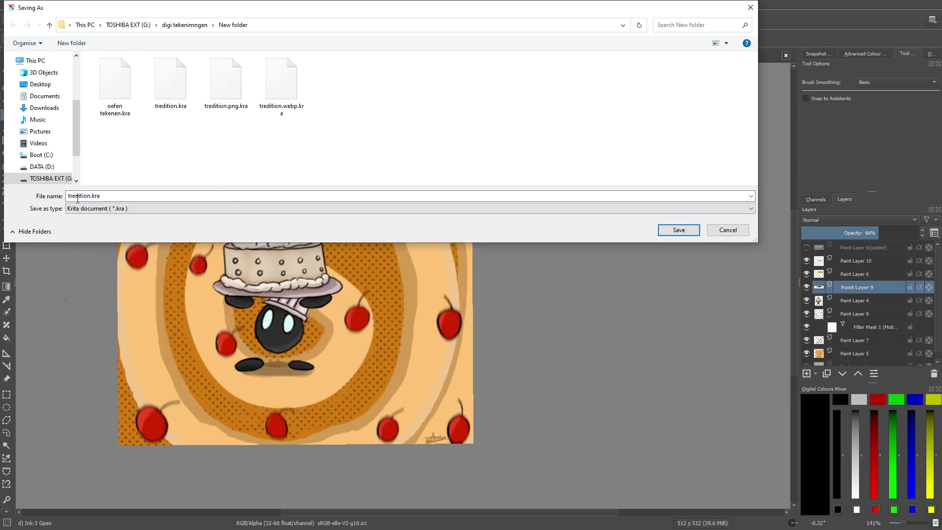
pyautogui.click(174, 78)
pyautogui.click(679, 230)
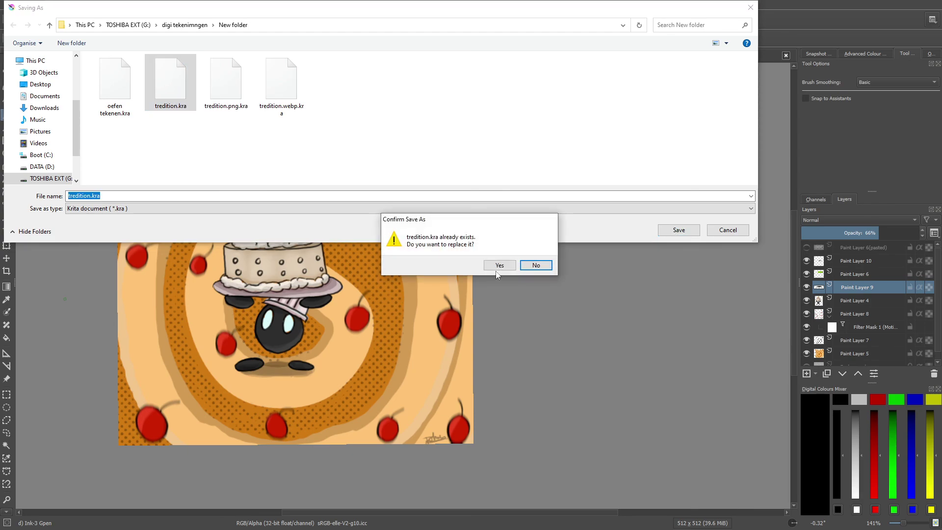
pyautogui.click(494, 266)
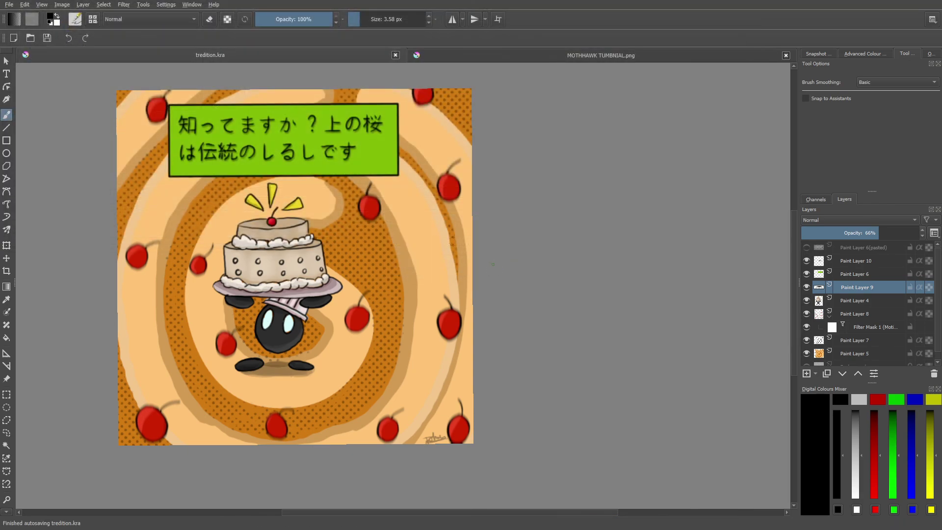
# Save the picture as the PNG image tredition.png, replacing the existing file and accepting the export options.
pyautogui.click(9, 4)
pyautogui.click(20, 59)
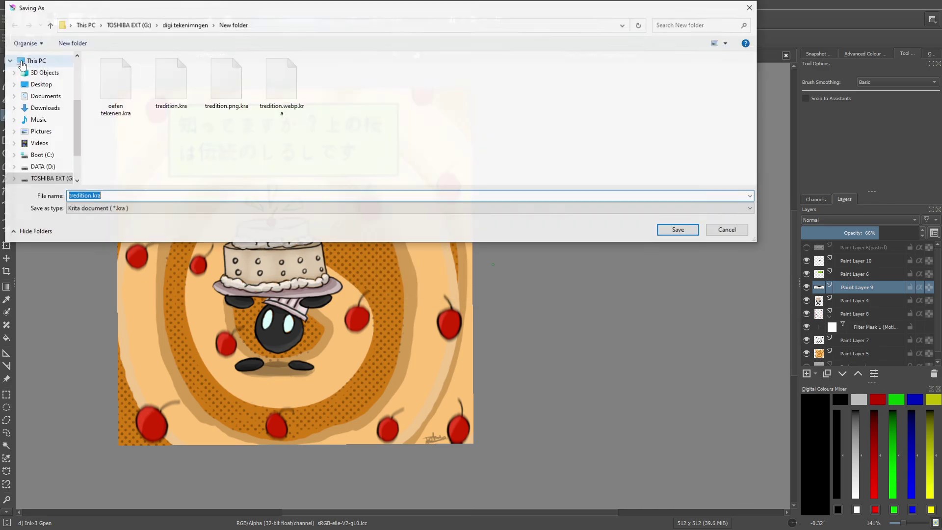
pyautogui.click(106, 208)
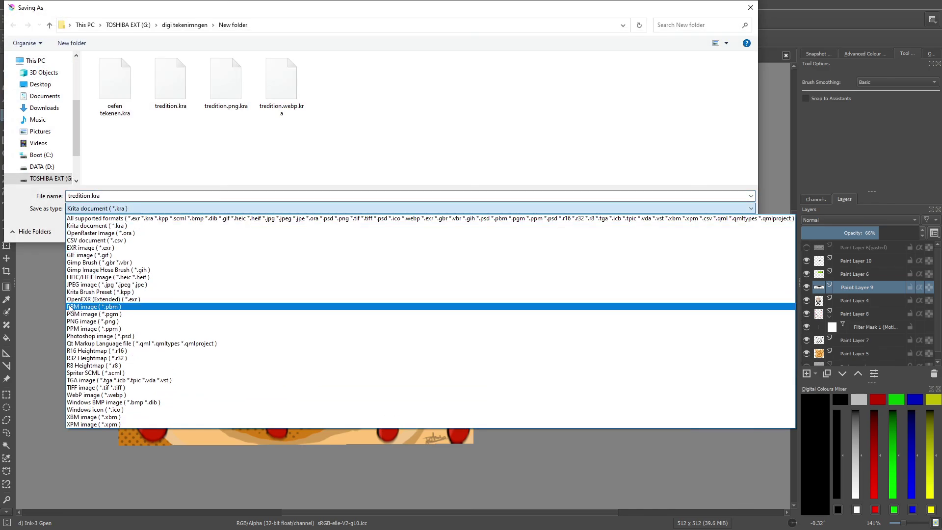
pyautogui.click(79, 321)
pyautogui.click(115, 78)
pyautogui.click(679, 230)
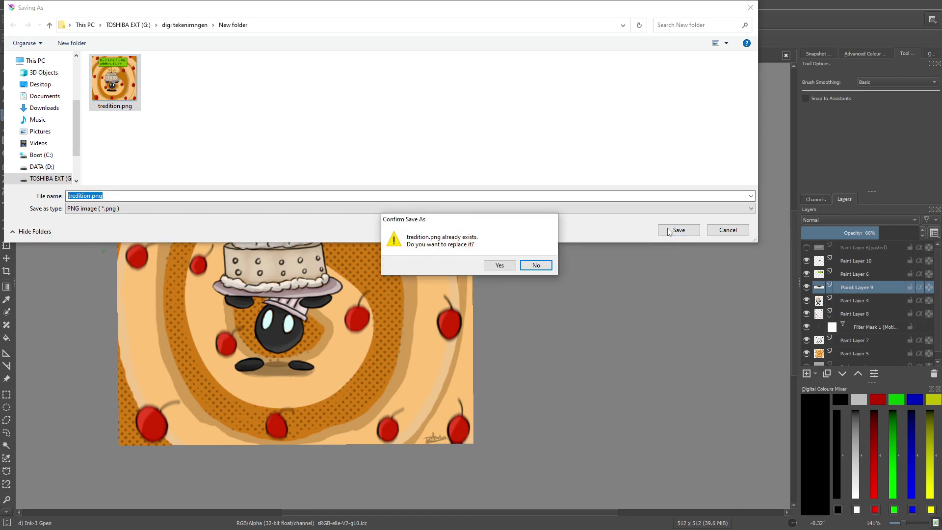
pyautogui.click(498, 266)
pyautogui.click(596, 417)
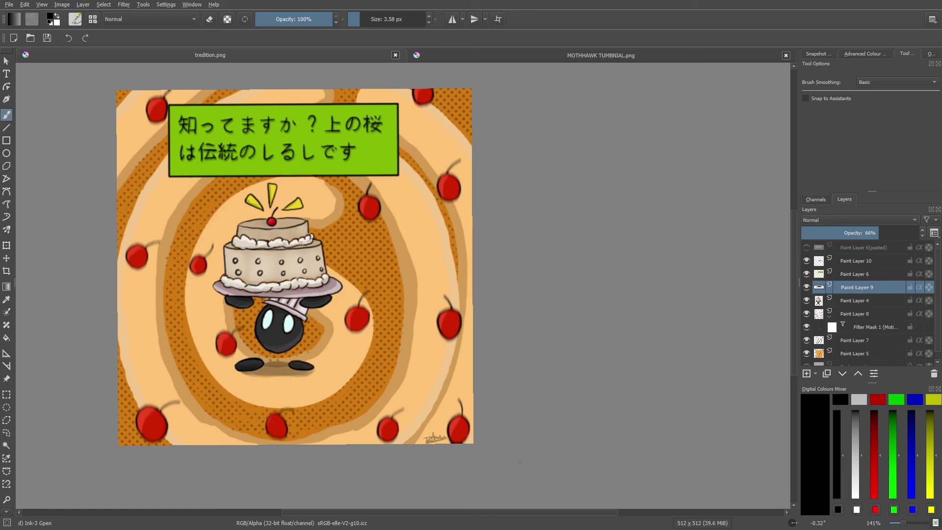
# Quit the painting program.
pyautogui.click(9, 5)
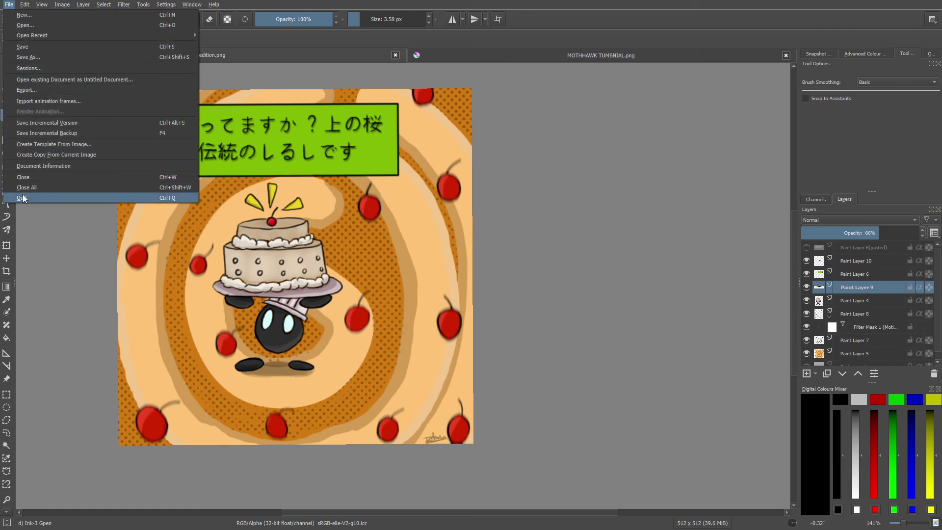